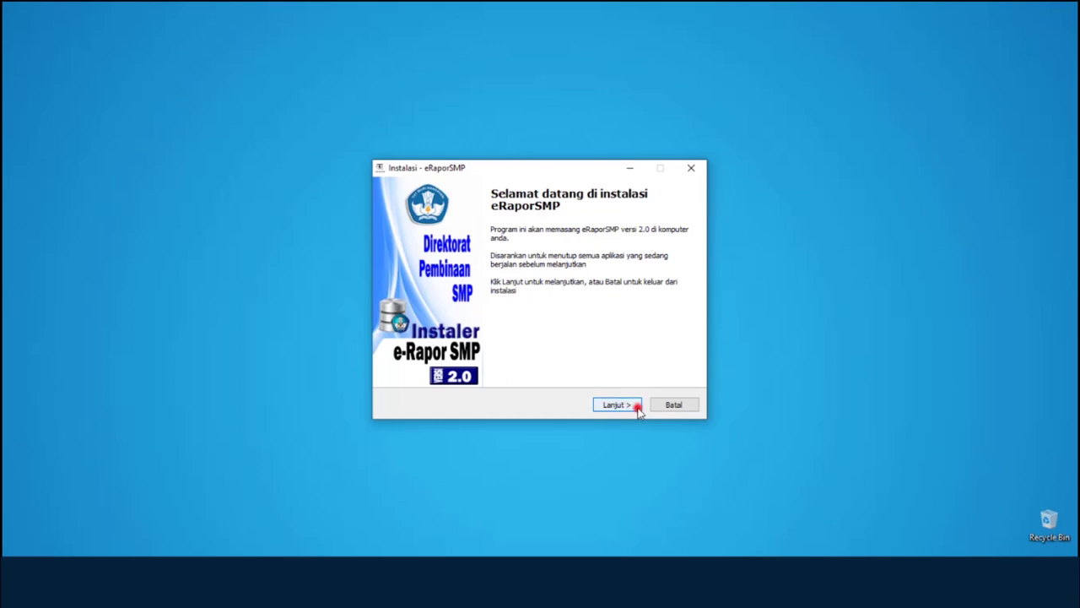
- Accept the licence and install e-Rapor SMP 2.0 with the default Start Menu folder
{"action": "left_click", "coordinate": [615, 405]}
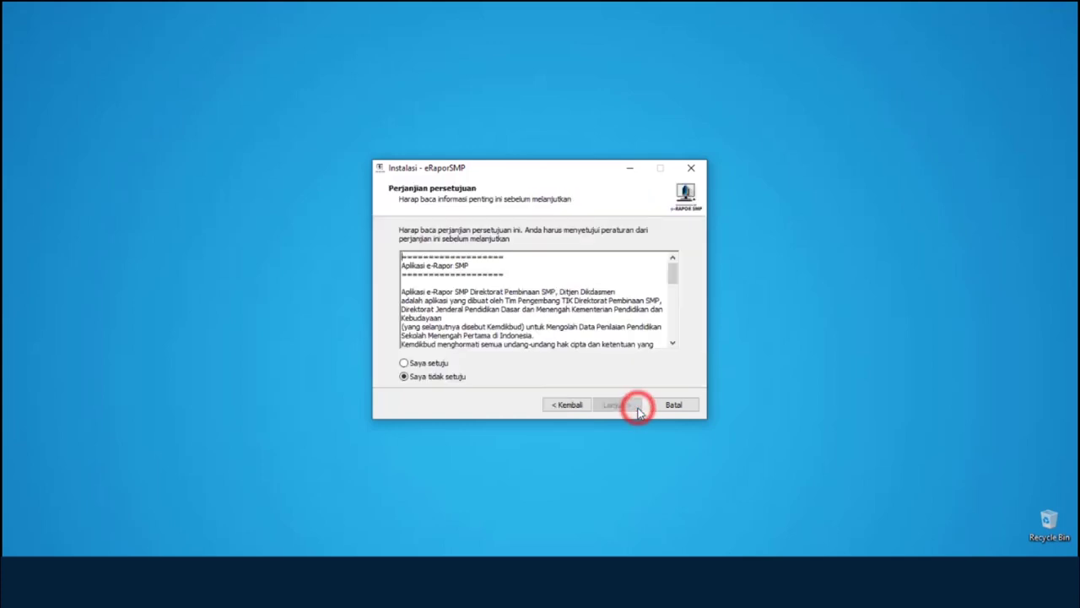
{"action": "left_click", "coordinate": [406, 363]}
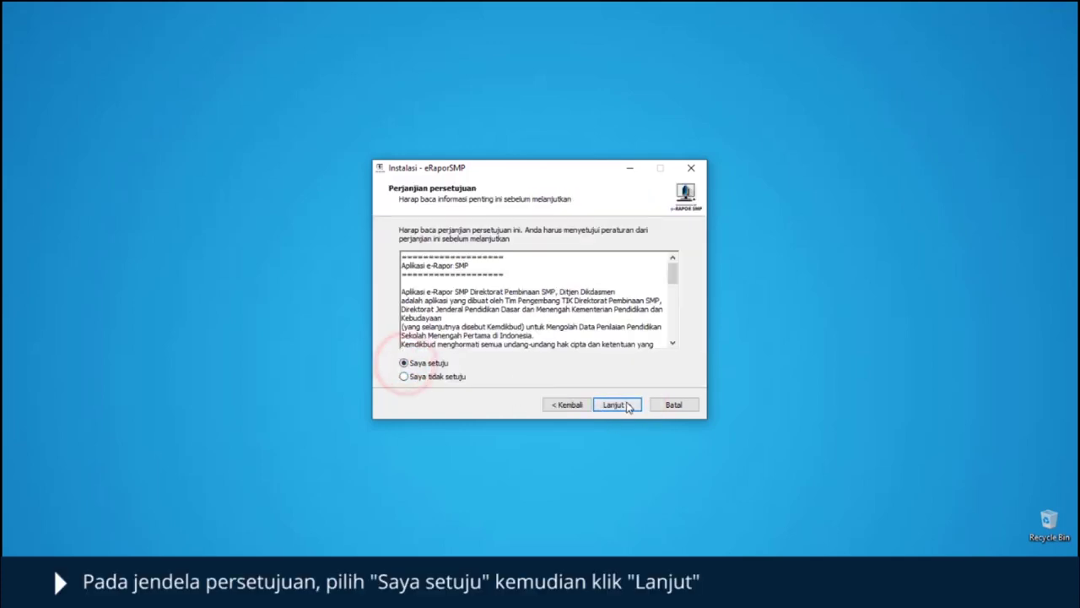
{"action": "left_click", "coordinate": [619, 405]}
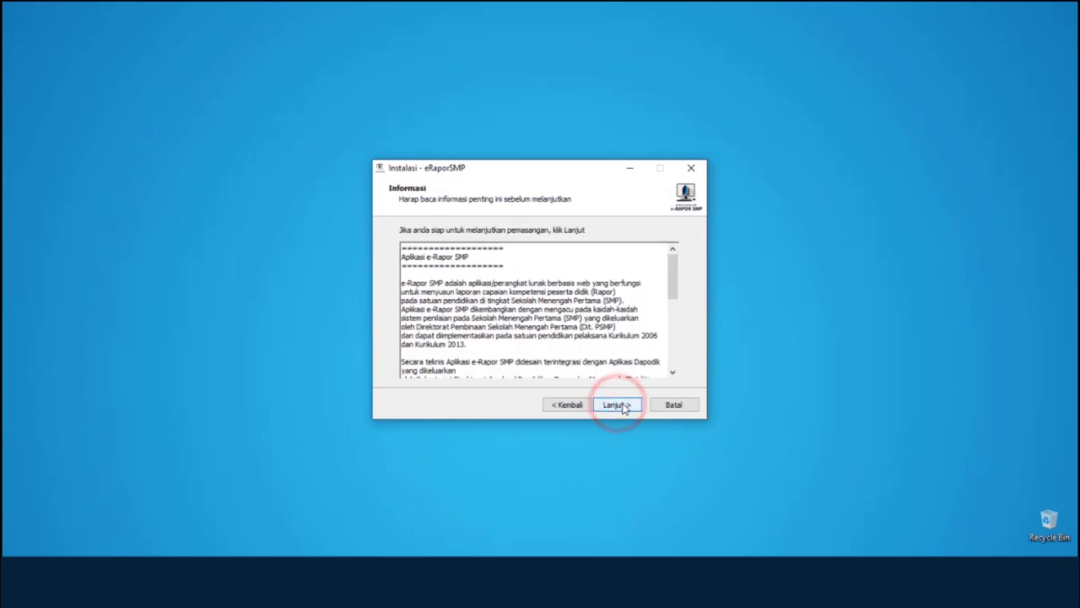
{"action": "left_click", "coordinate": [623, 405]}
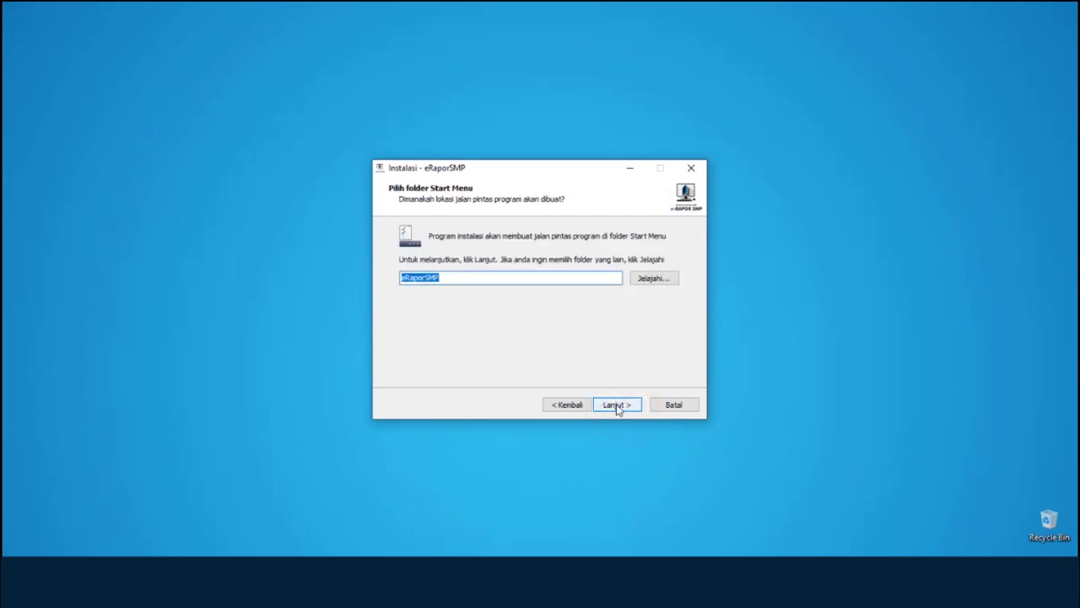
{"action": "left_click", "coordinate": [617, 405]}
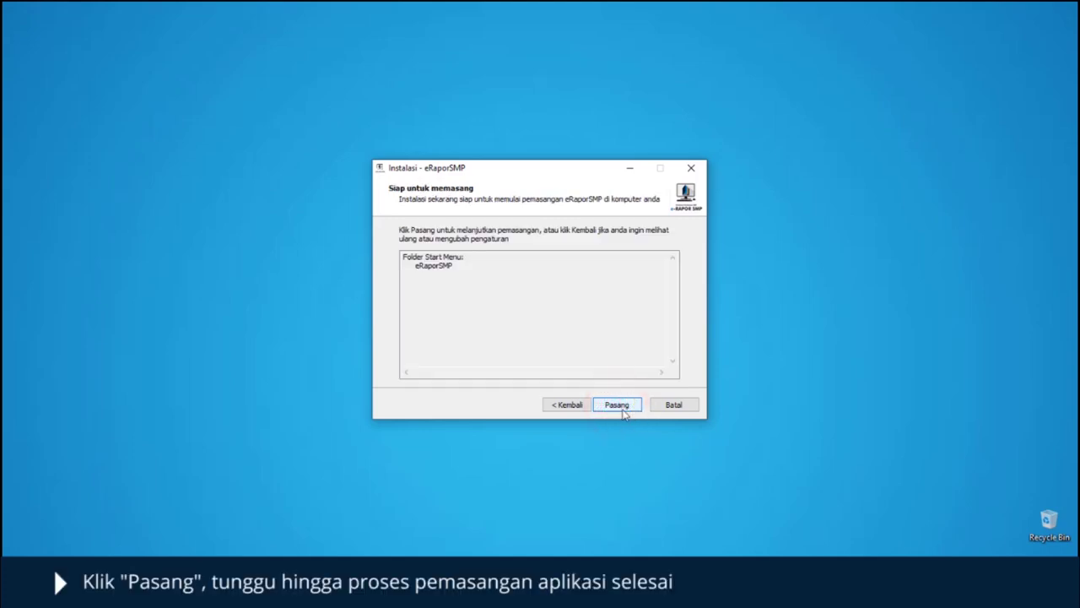
{"action": "left_click", "coordinate": [621, 407]}
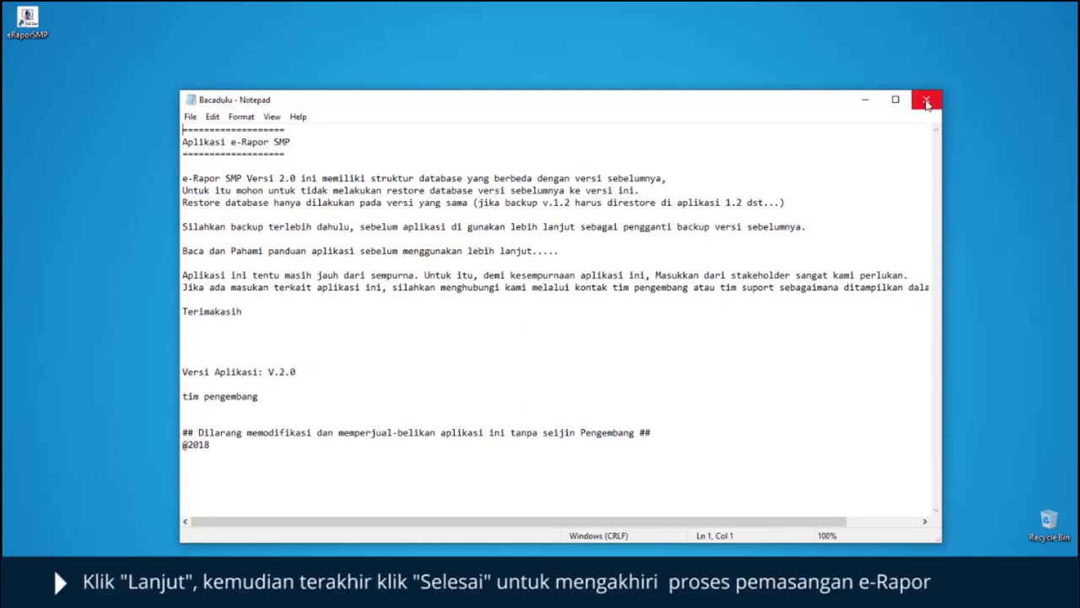
- Close the readme, untick the README and launch options, and finish the installer
{"action": "left_click", "coordinate": [925, 99]}
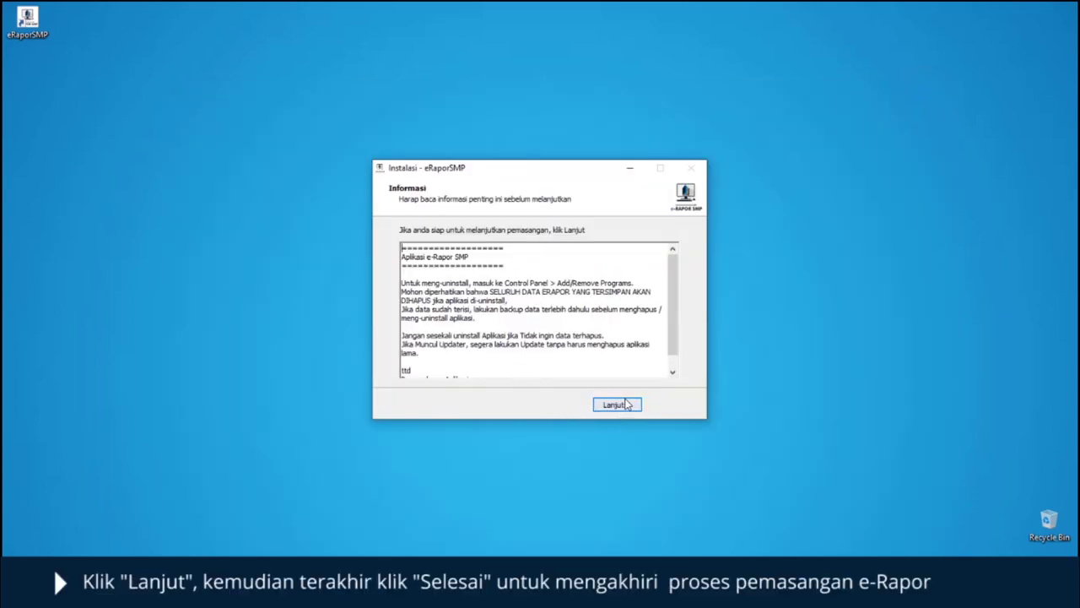
{"action": "left_click", "coordinate": [617, 405]}
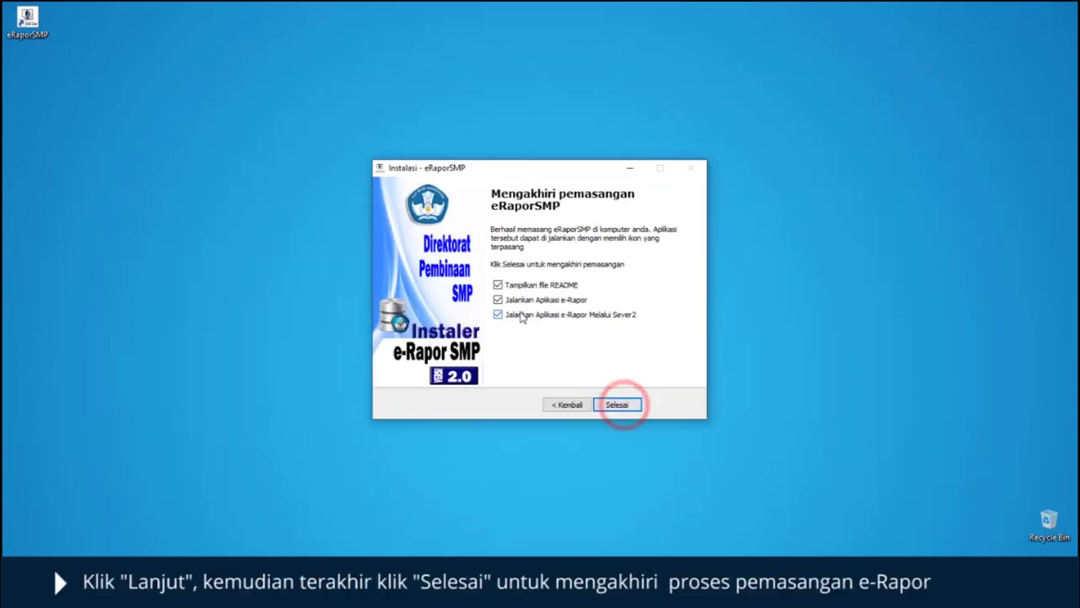
{"action": "left_click", "coordinate": [498, 286]}
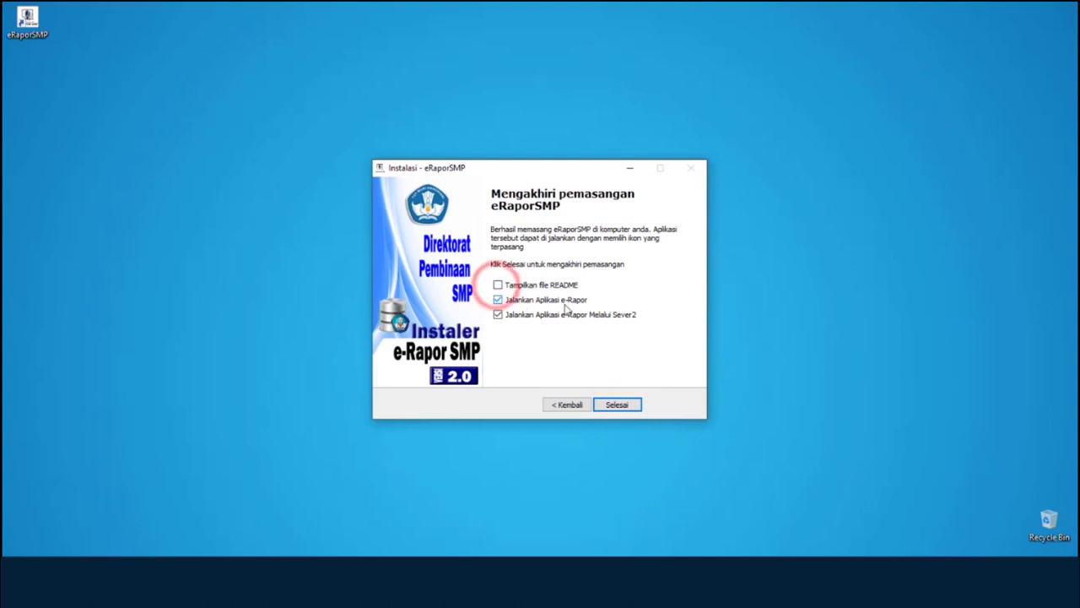
{"action": "left_click", "coordinate": [500, 301]}
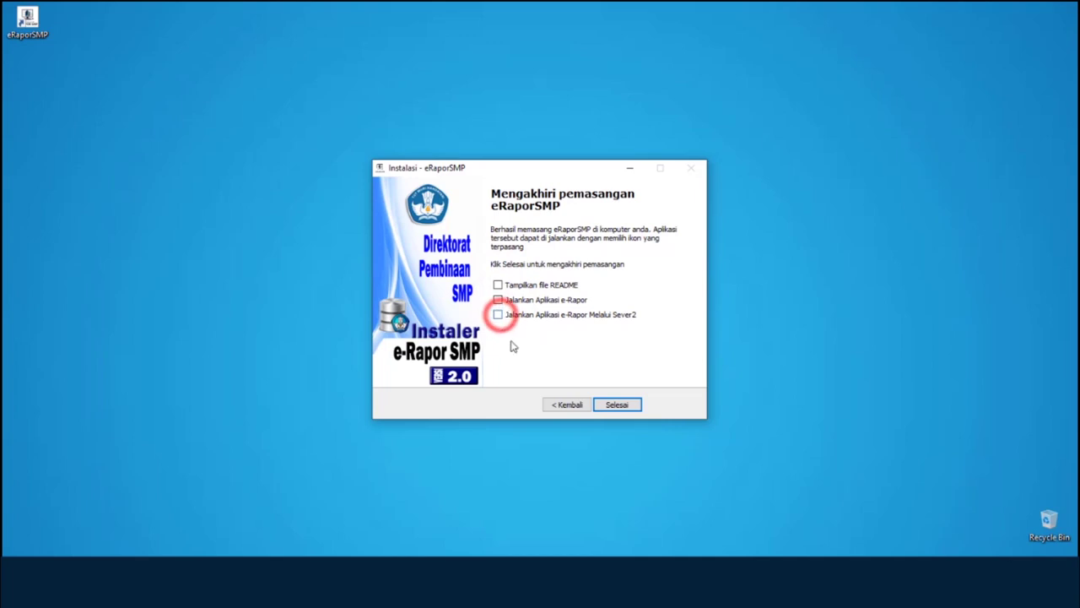
{"action": "left_click", "coordinate": [617, 405]}
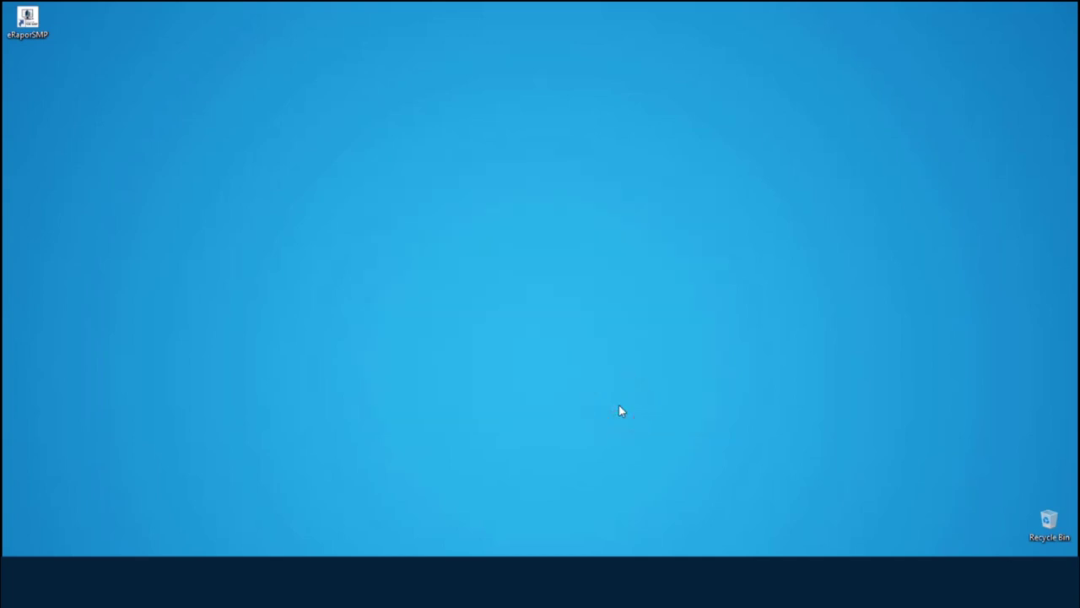
- Launch e-Rapor SMP from its desktop shortcut
{"action": "double_click", "coordinate": [31, 24]}
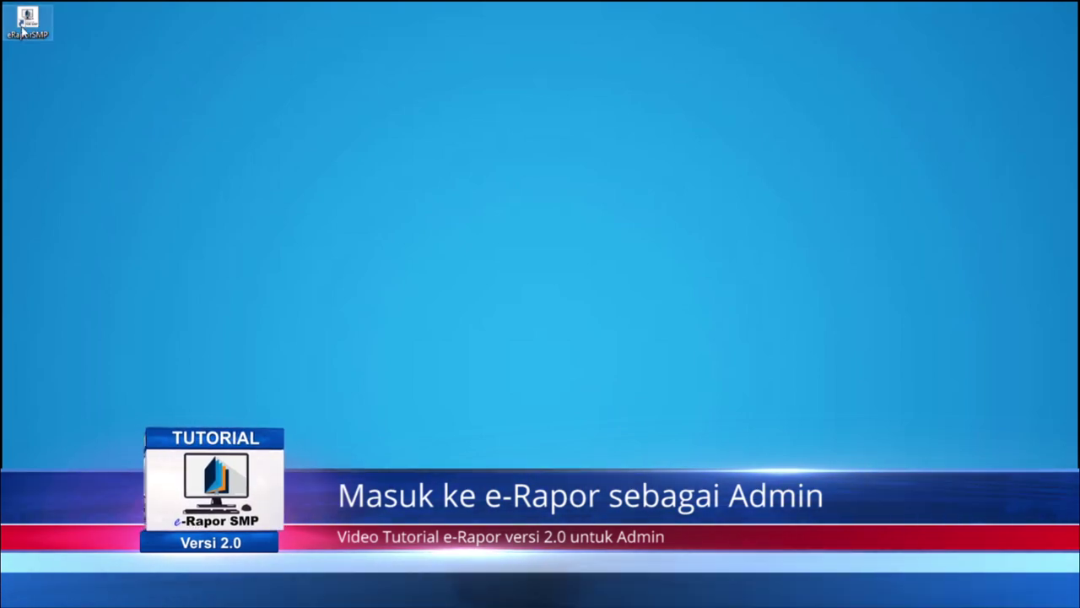
{"action": "right_click", "coordinate": [25, 27]}
{"action": "left_click", "coordinate": [37, 35]}
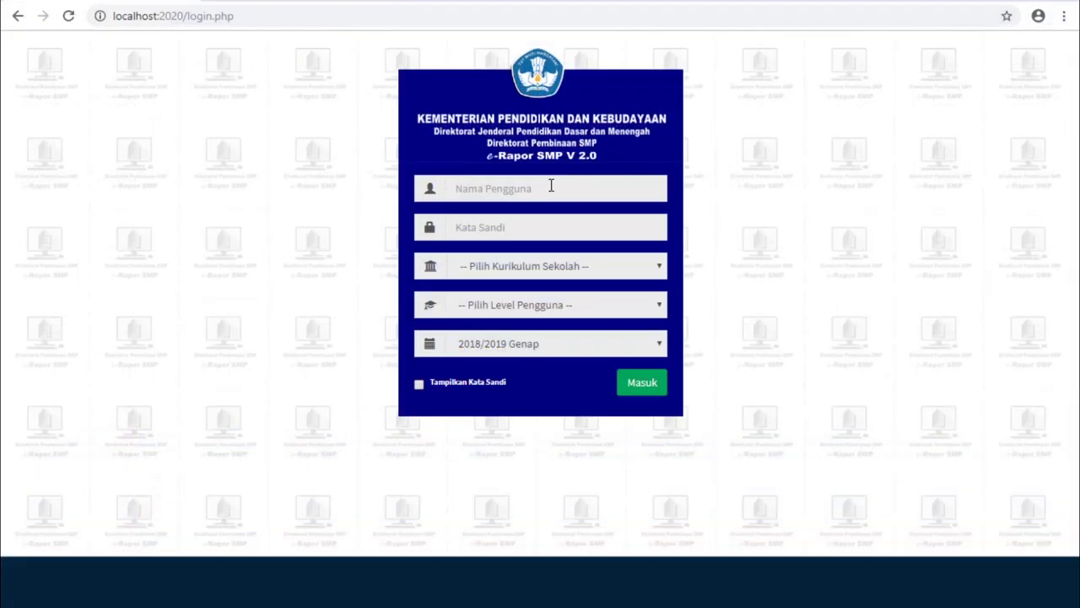
- Sign in with the administrator credentials, choosing K-2013 Paket curriculum and Admin level
{"action": "left_click", "coordinate": [549, 186]}
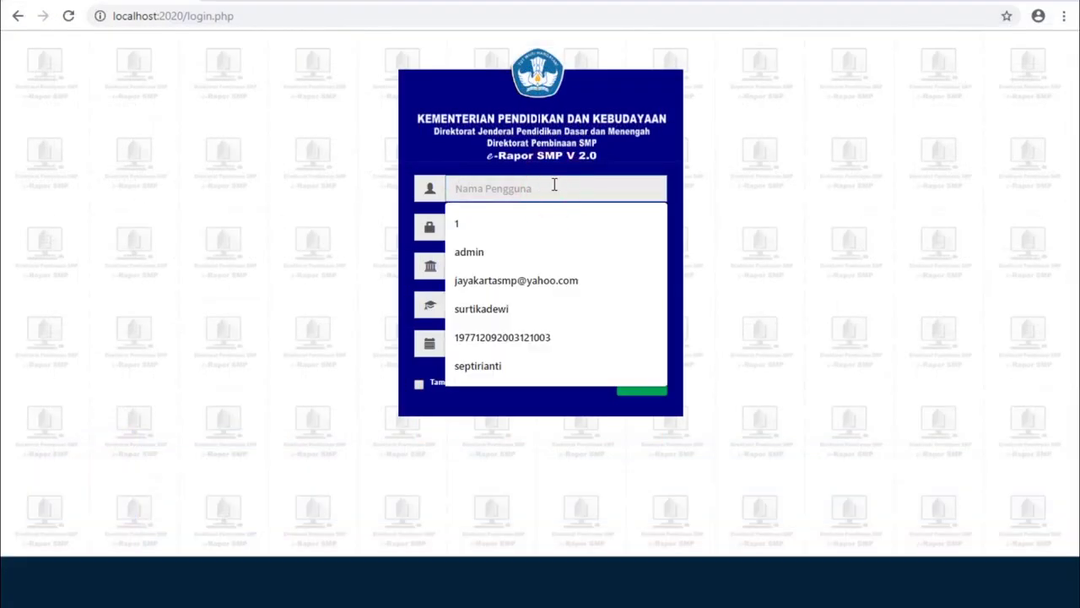
{"action": "type", "text": "admin"}
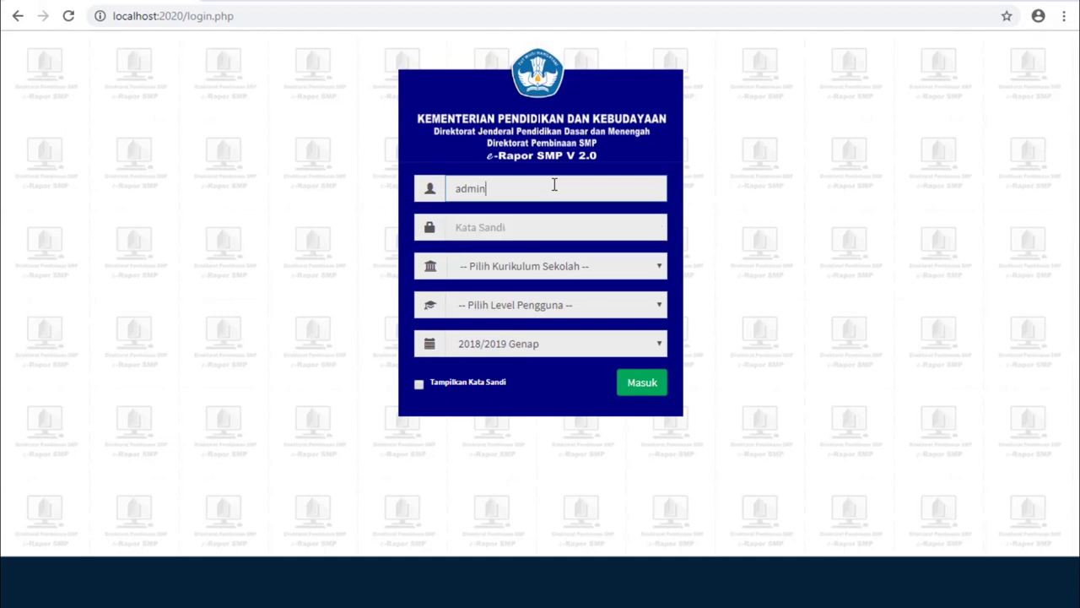
{"action": "key", "text": "Tab"}
{"action": "type", "text": "a"}
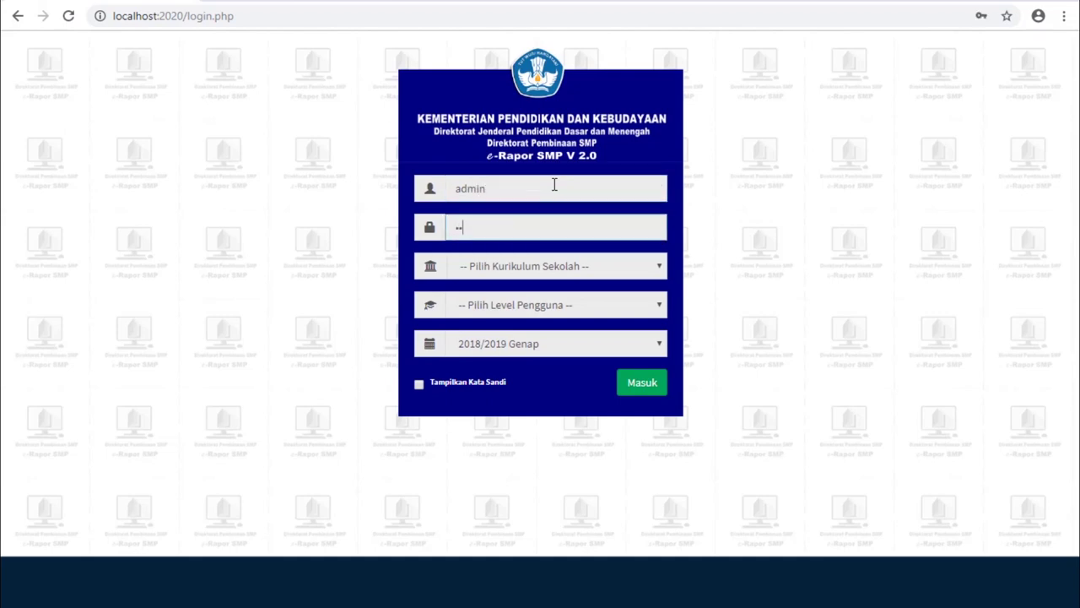
{"action": "type", "text": "dmin1245"}
{"action": "left_click", "coordinate": [659, 268]}
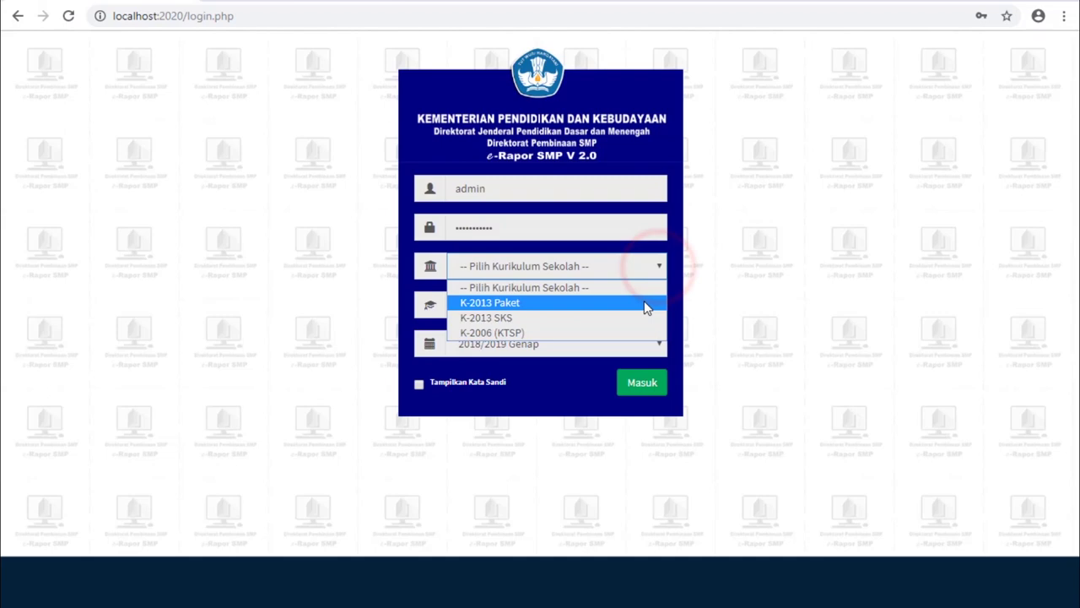
{"action": "left_click", "coordinate": [639, 305]}
{"action": "left_click", "coordinate": [638, 312]}
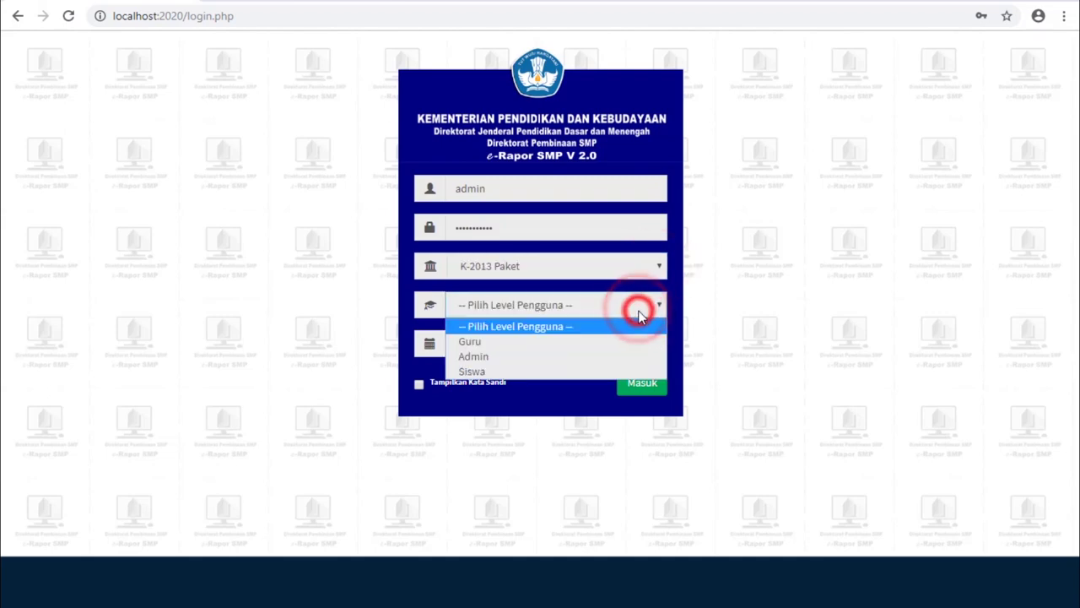
{"action": "left_click", "coordinate": [627, 357]}
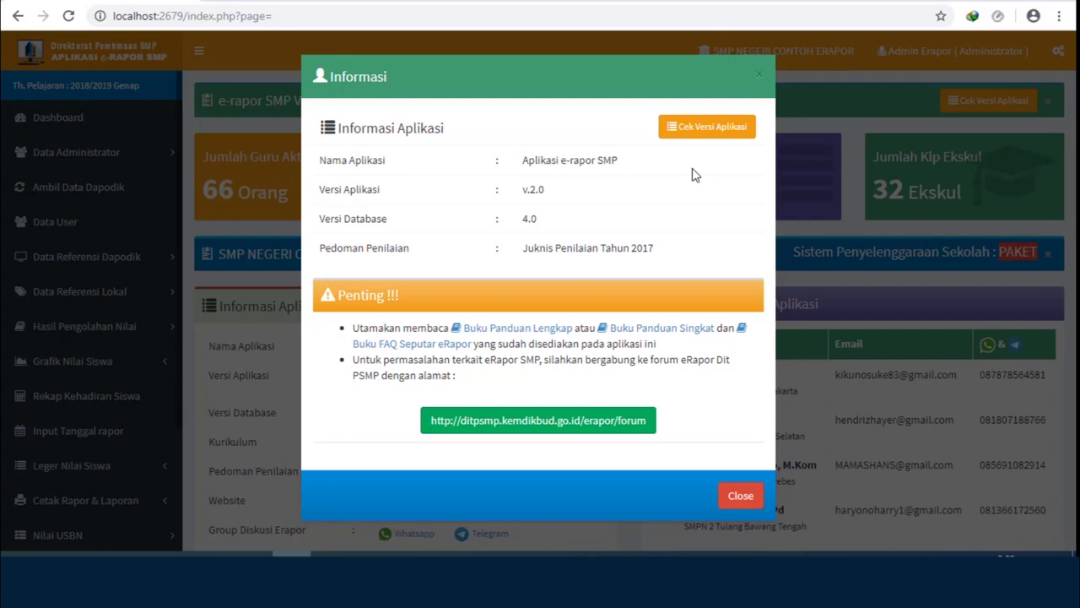
- Check that version 2.0 is the latest, then dismiss the update result and information notice
{"action": "left_click", "coordinate": [709, 126]}
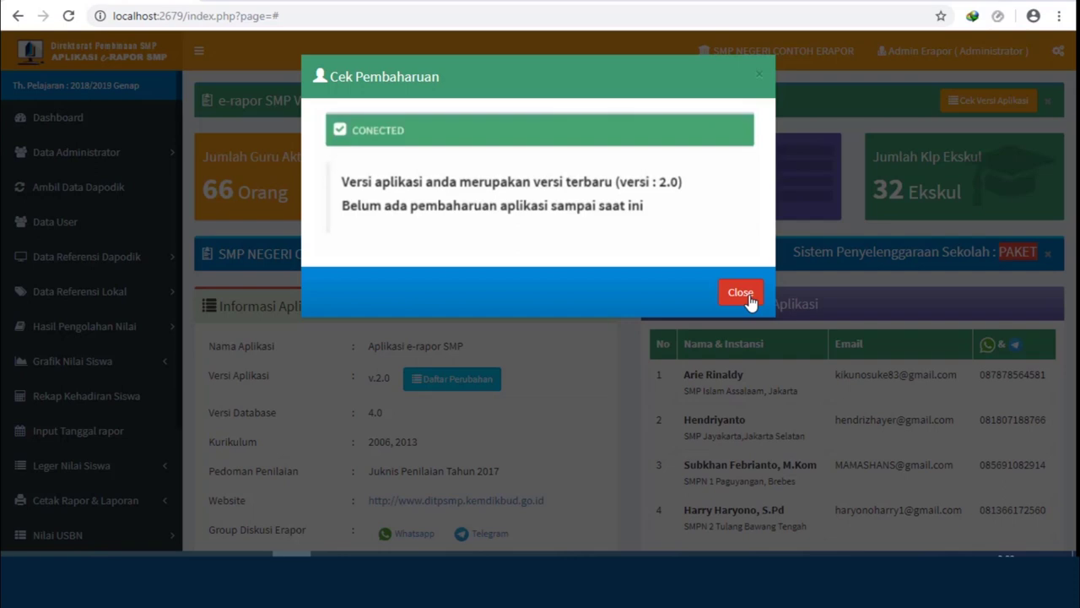
{"action": "left_click", "coordinate": [741, 293]}
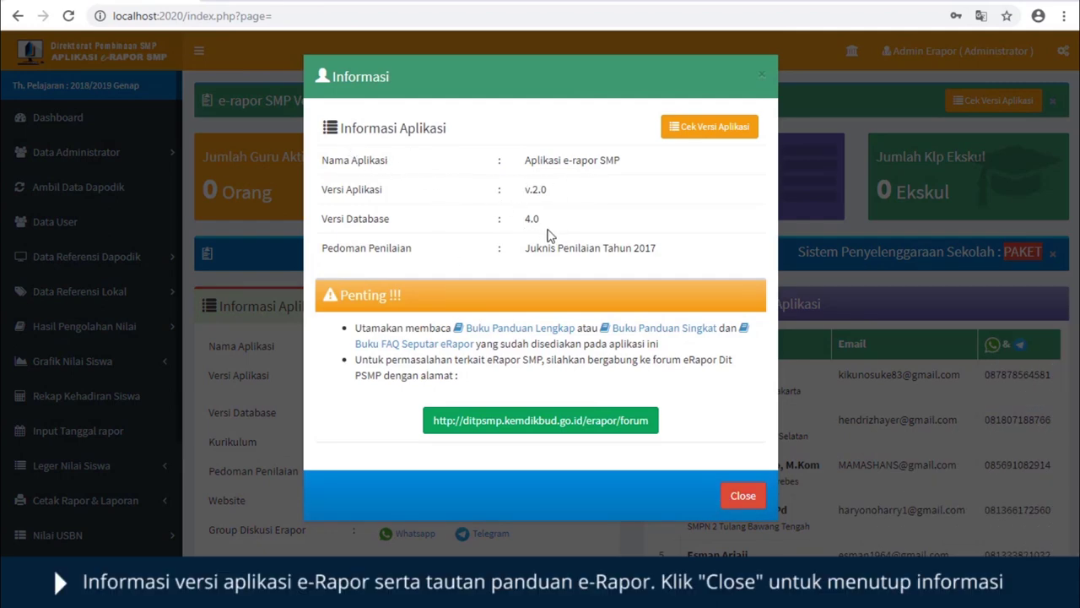
{"action": "left_click", "coordinate": [741, 493]}
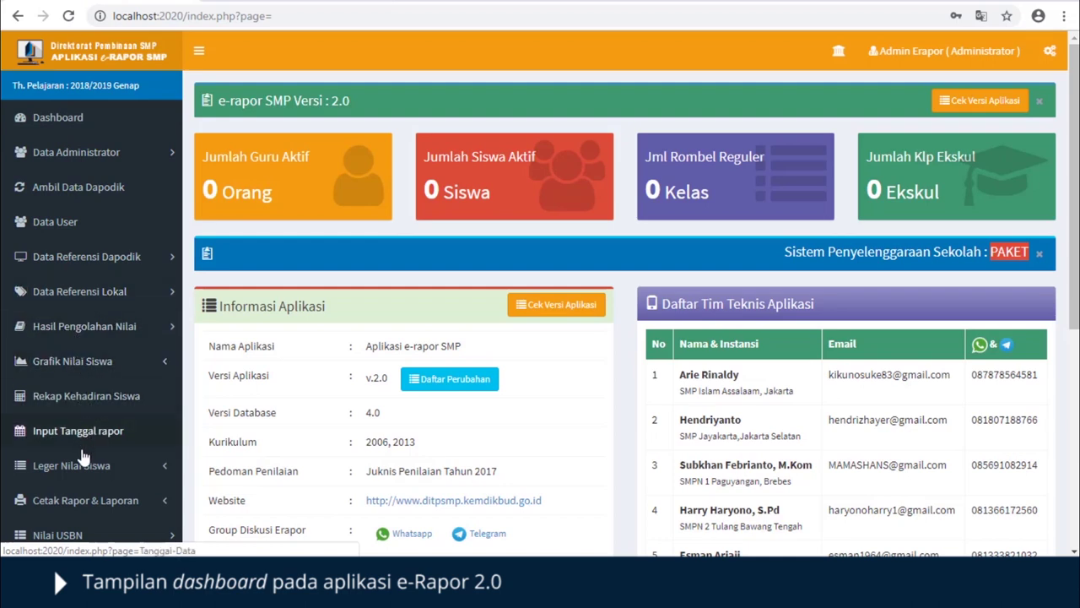
{"action": "scroll", "coordinate": [84, 457], "scroll_direction": "down", "scroll_amount": 2}
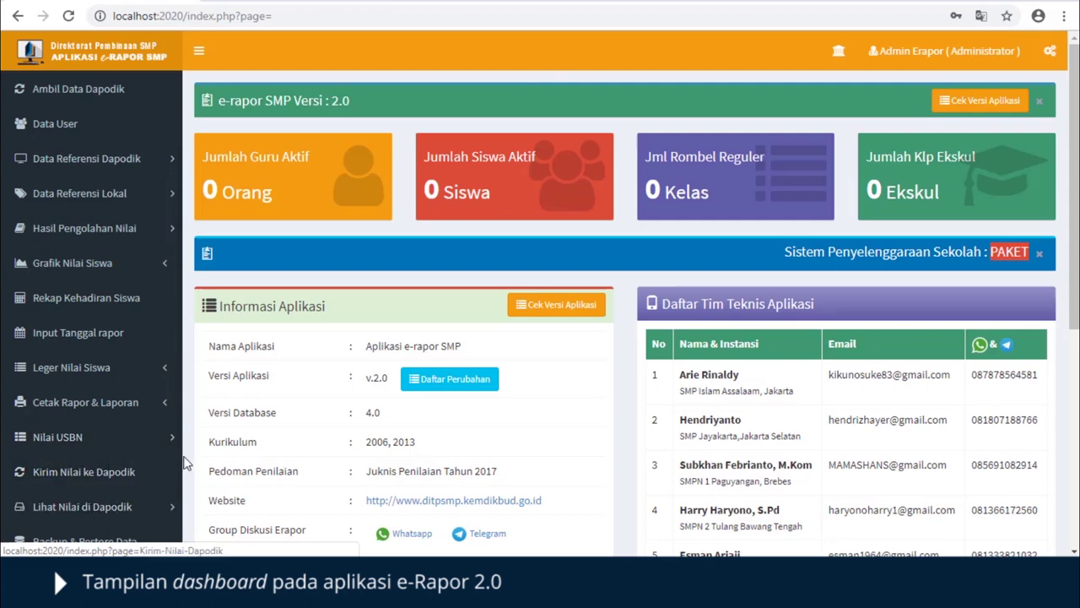
{"action": "scroll", "coordinate": [169, 481], "scroll_direction": "down", "scroll_amount": 1}
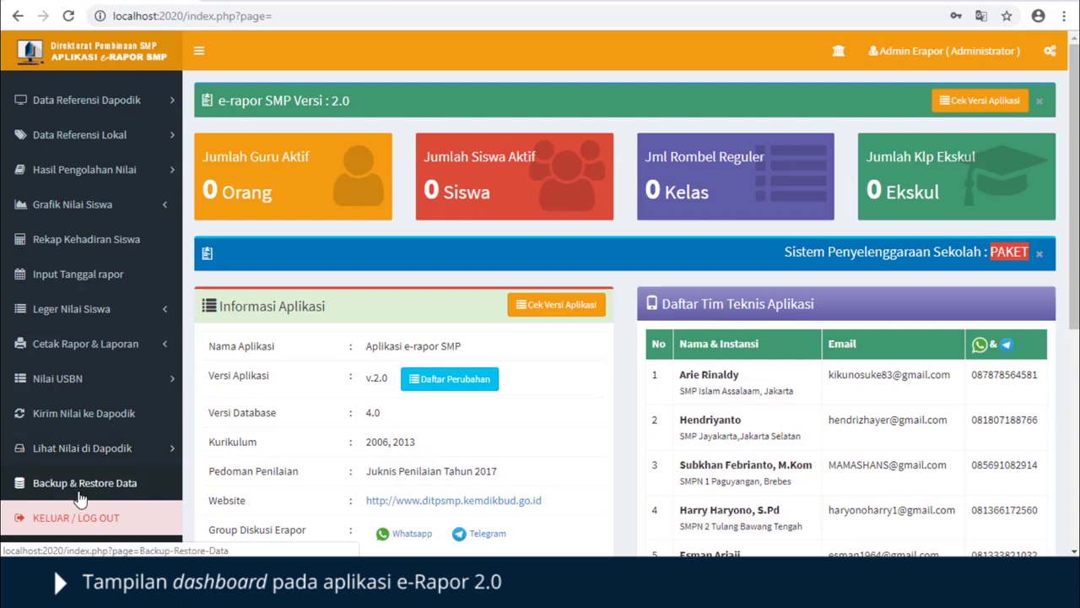
{"action": "scroll", "coordinate": [81, 498], "scroll_direction": "up", "scroll_amount": 3}
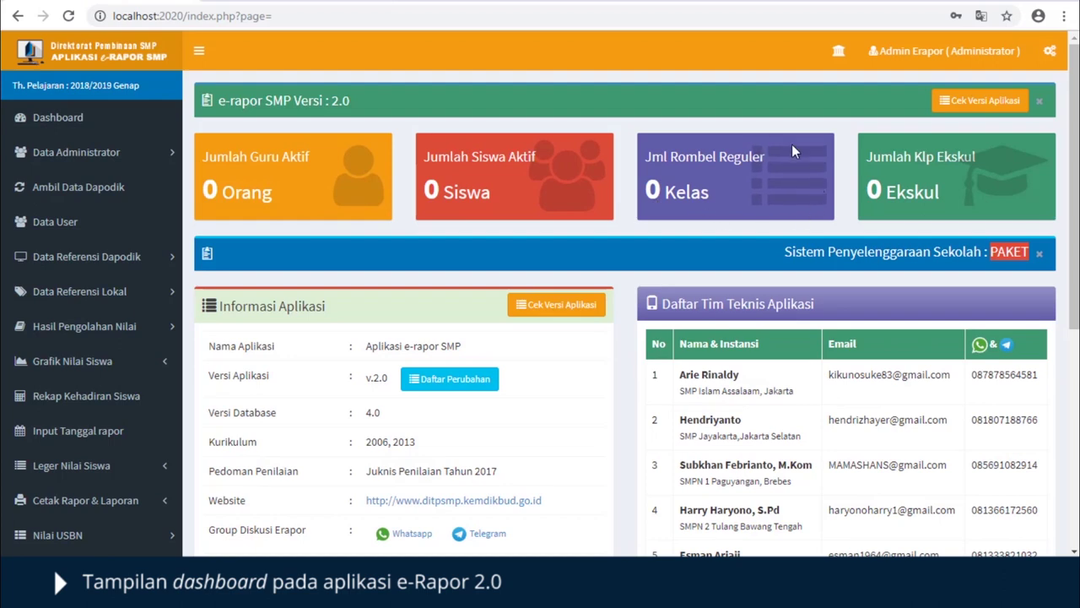
{"action": "double_click", "coordinate": [845, 177]}
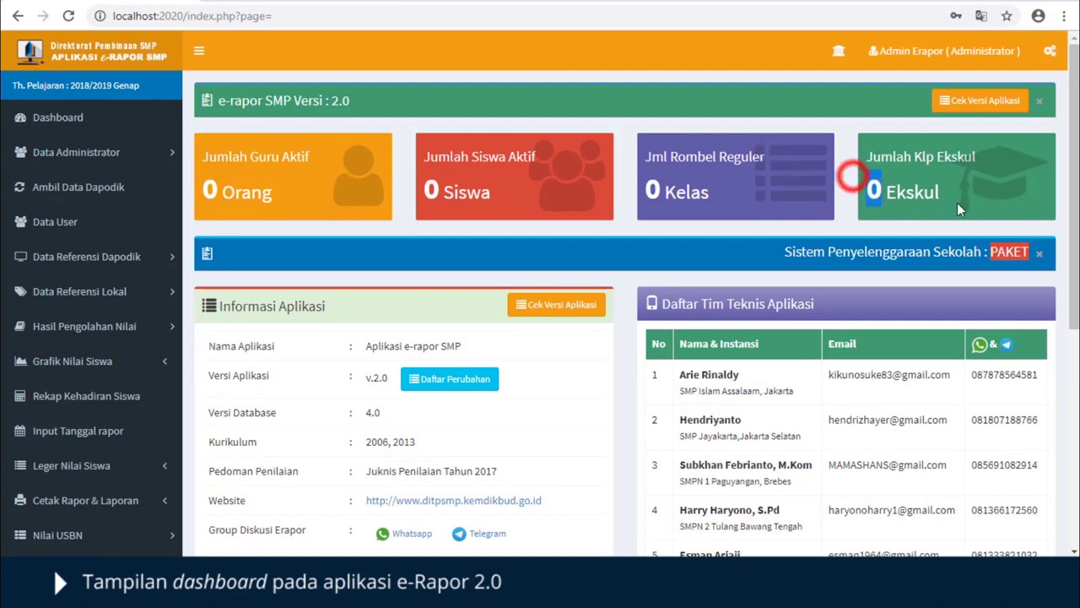
{"action": "left_click", "coordinate": [861, 197]}
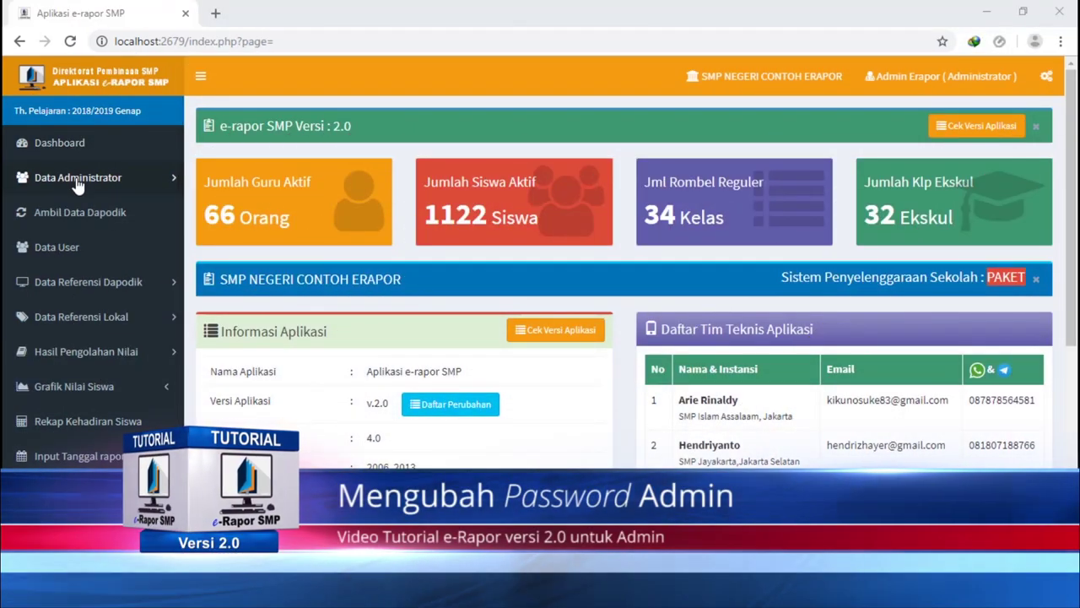
- Review the Nama Lengkap, User ID and Password Baru fields in Ubah Administrator
{"action": "left_click", "coordinate": [74, 178]}
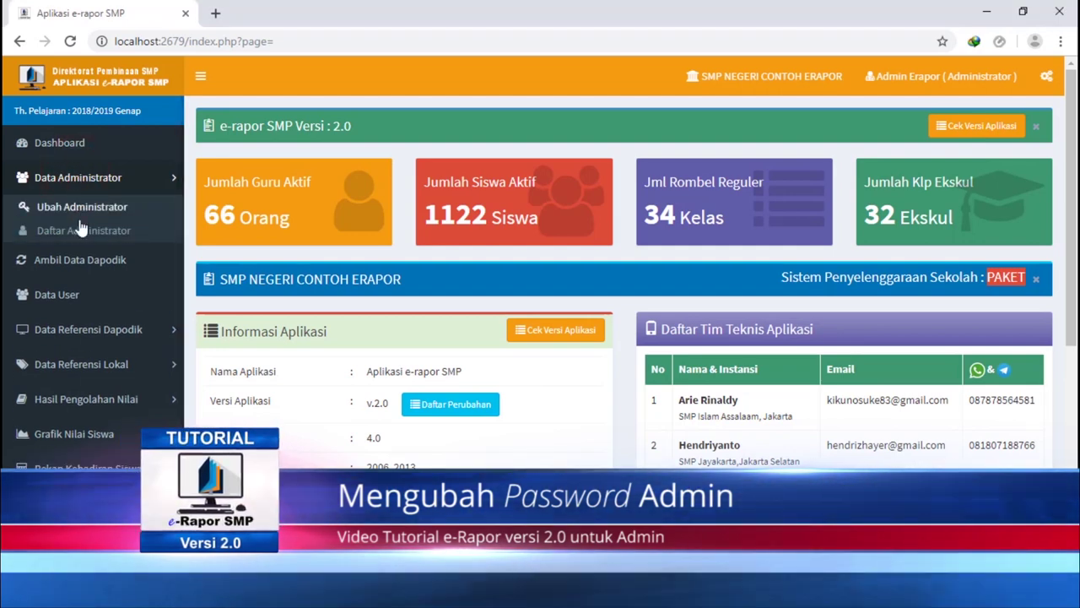
{"action": "left_click", "coordinate": [82, 208]}
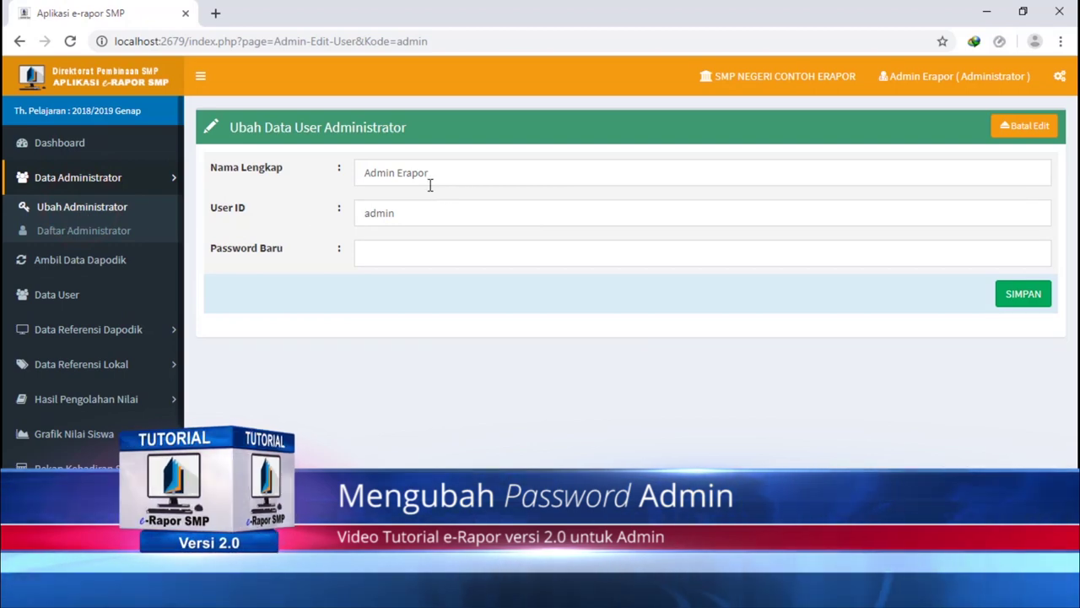
{"action": "left_click_drag", "start_coordinate": [436, 171], "coordinate": [463, 172]}
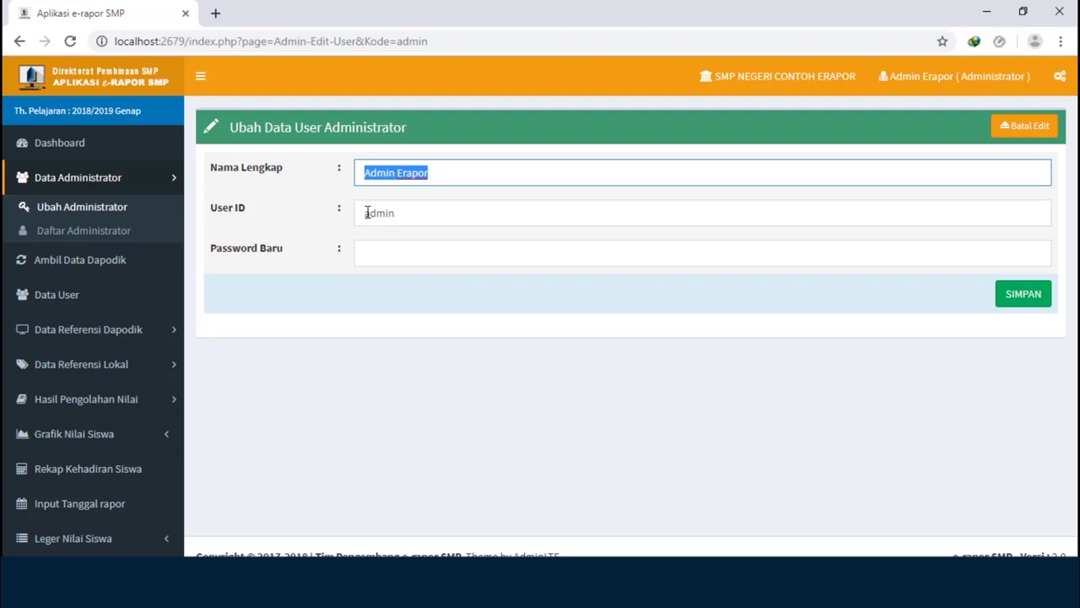
{"action": "left_click_drag", "start_coordinate": [367, 213], "coordinate": [446, 212]}
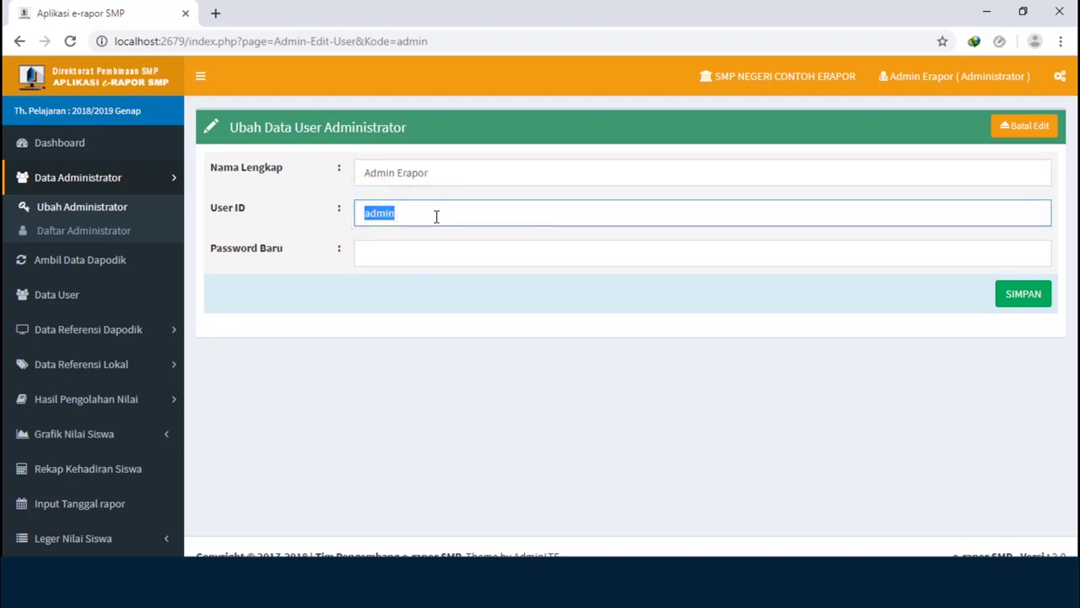
{"action": "left_click", "coordinate": [386, 252]}
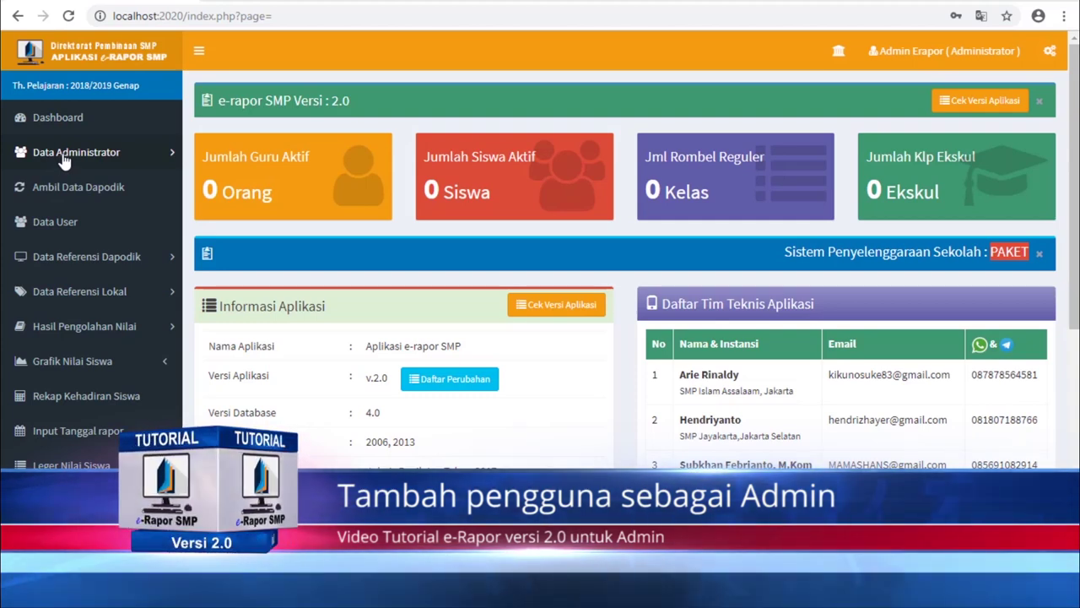
- Add a second administrator with full name, user ID and password, and save it
{"action": "left_click", "coordinate": [64, 155]}
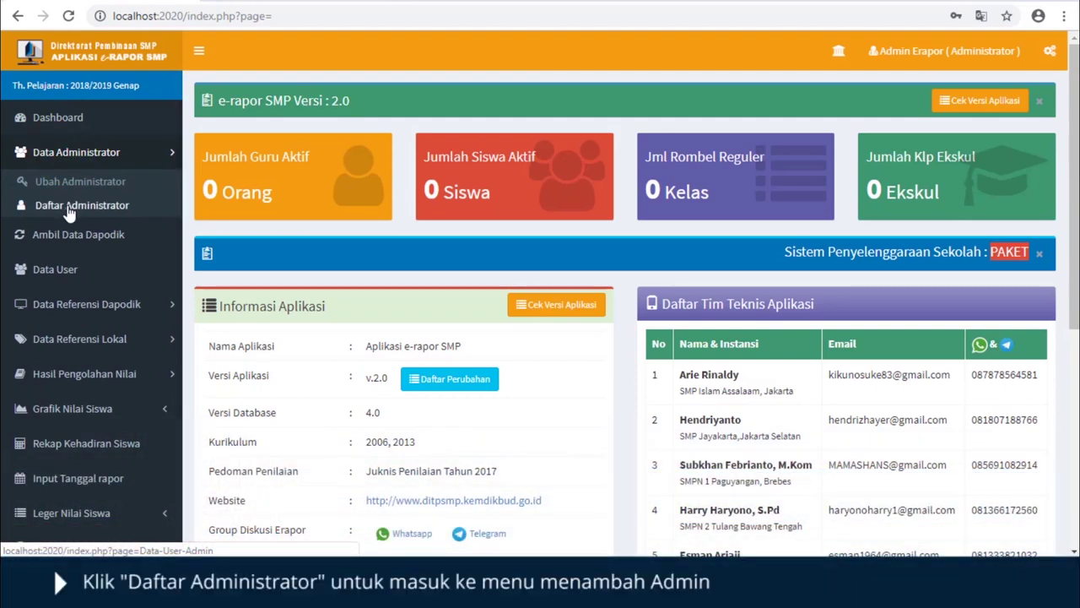
{"action": "left_click", "coordinate": [70, 211]}
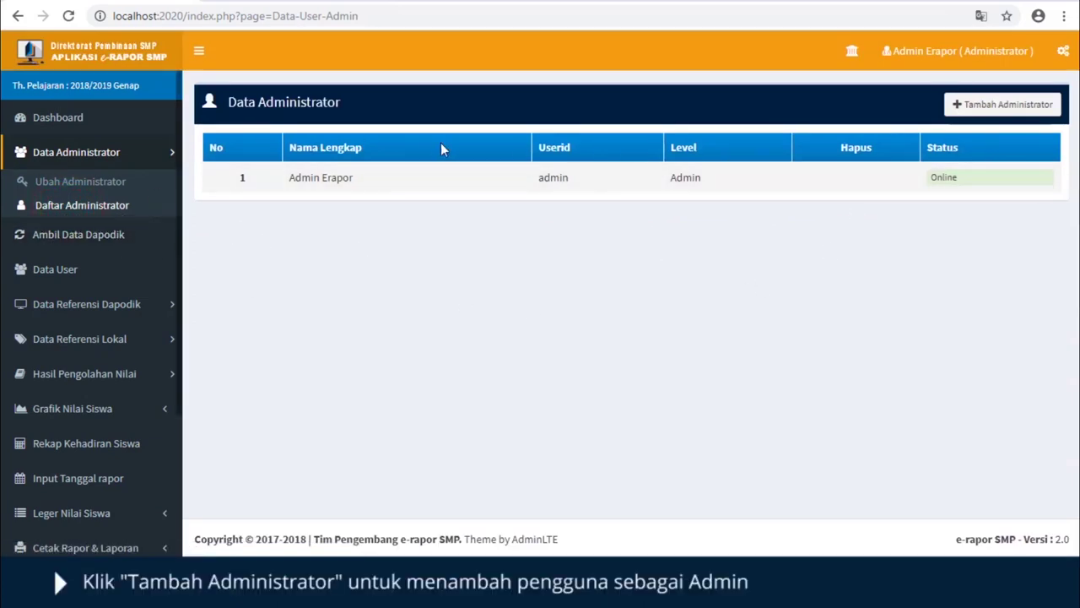
{"action": "left_click", "coordinate": [1006, 104]}
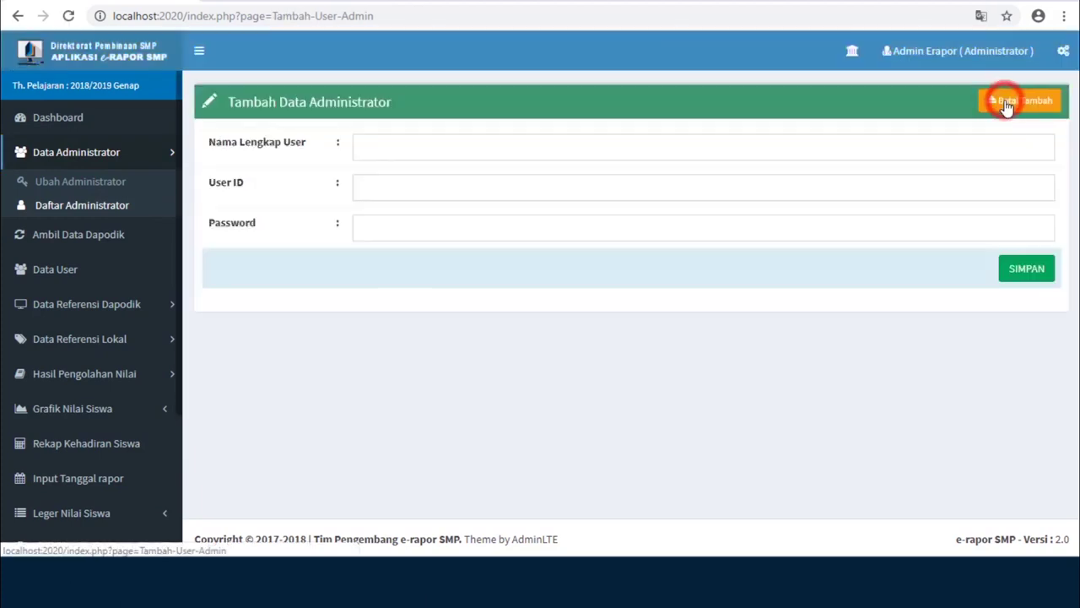
{"action": "left_click", "coordinate": [668, 147]}
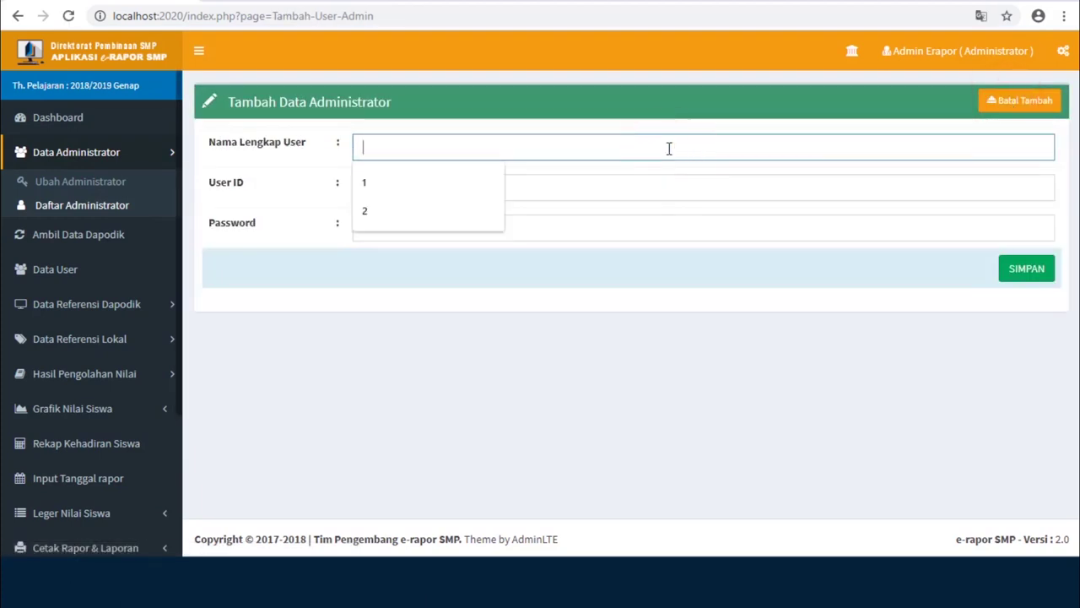
{"action": "type", "text": "admin2"}
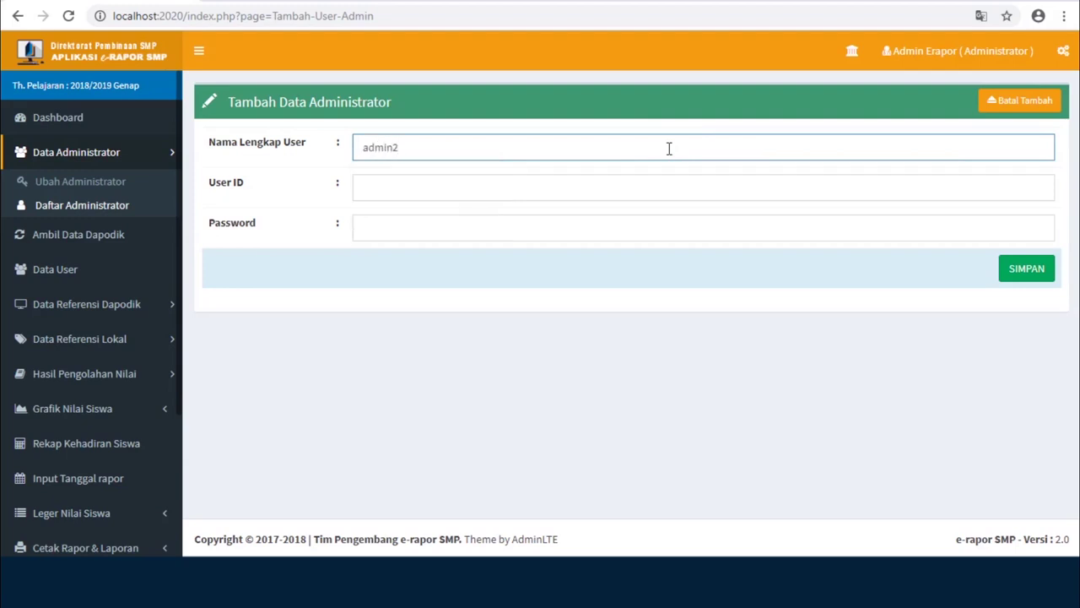
{"action": "key", "text": "Tab"}
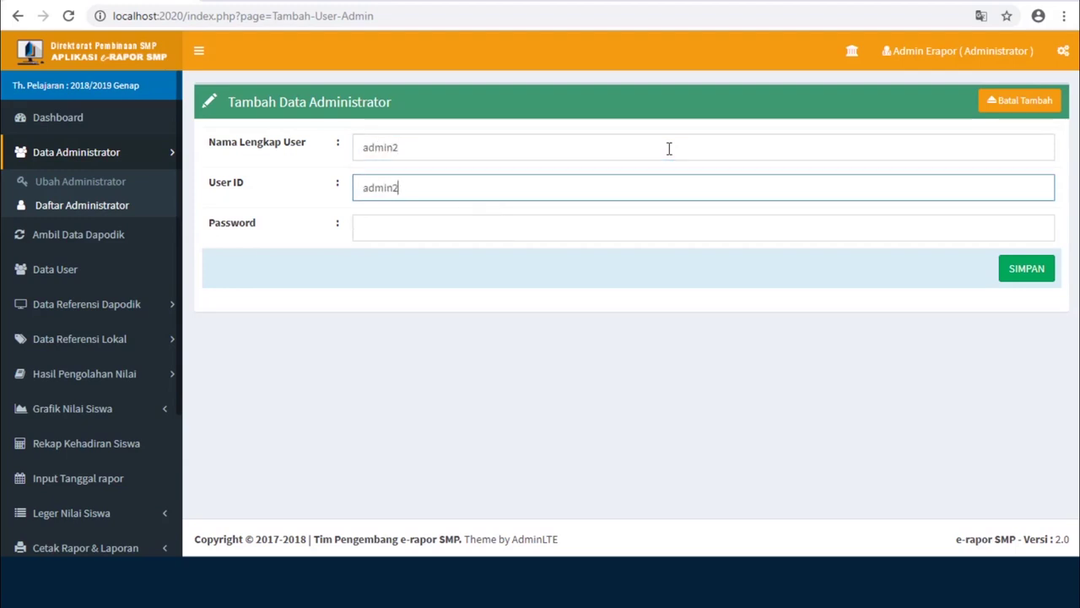
{"action": "key", "text": "Tab"}
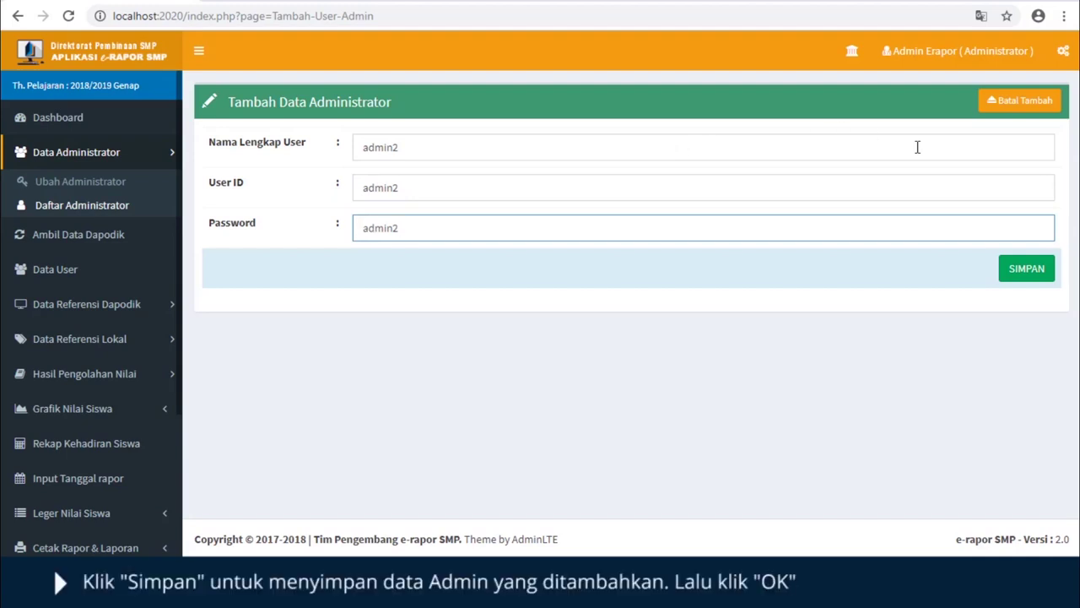
{"action": "left_click", "coordinate": [1027, 270]}
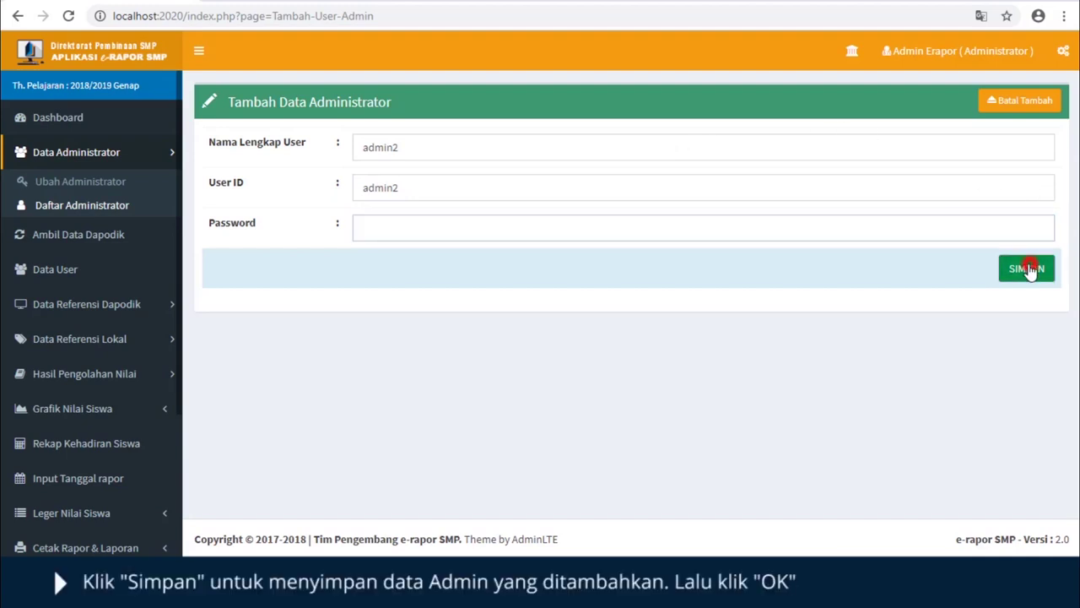
{"action": "left_click", "coordinate": [680, 106]}
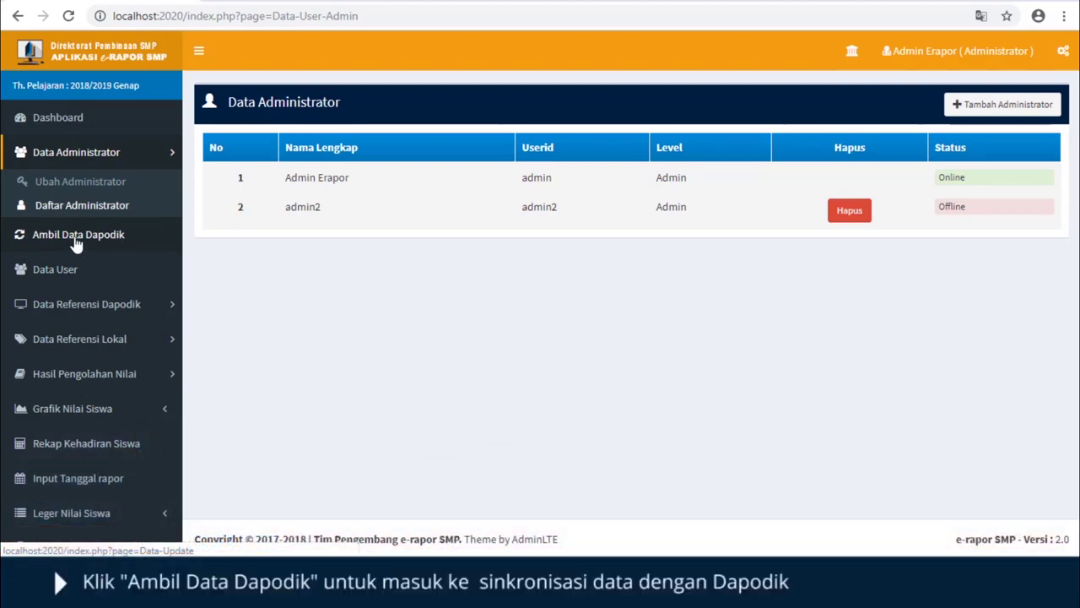
- Run Sinkron Semua Data on the Ambil Data Dapodik page to import all reference data
{"action": "left_click", "coordinate": [72, 237]}
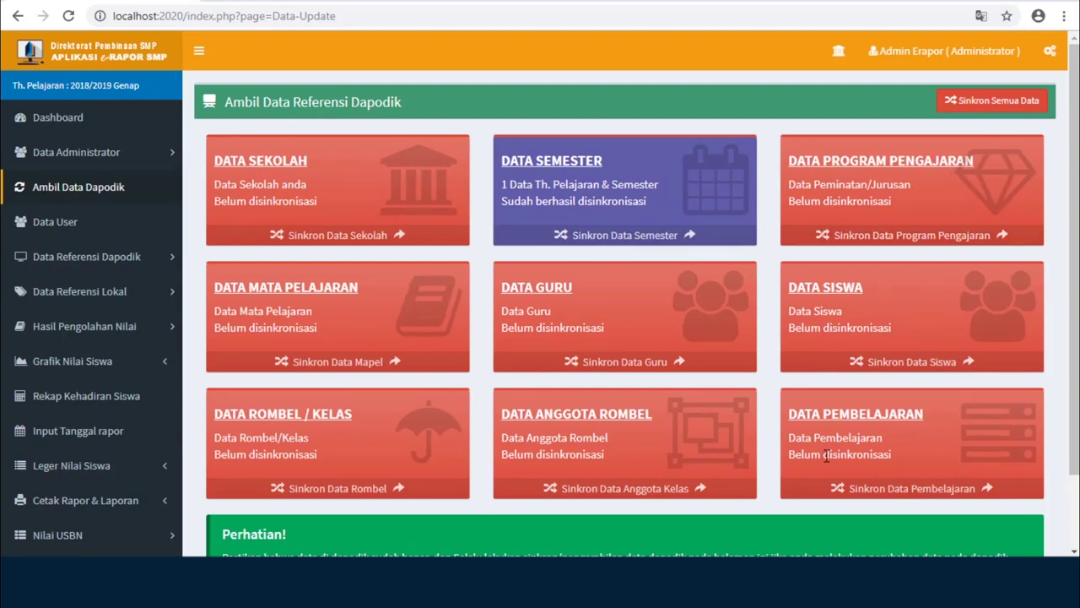
{"action": "scroll", "coordinate": [969, 505], "scroll_direction": "down", "scroll_amount": 2}
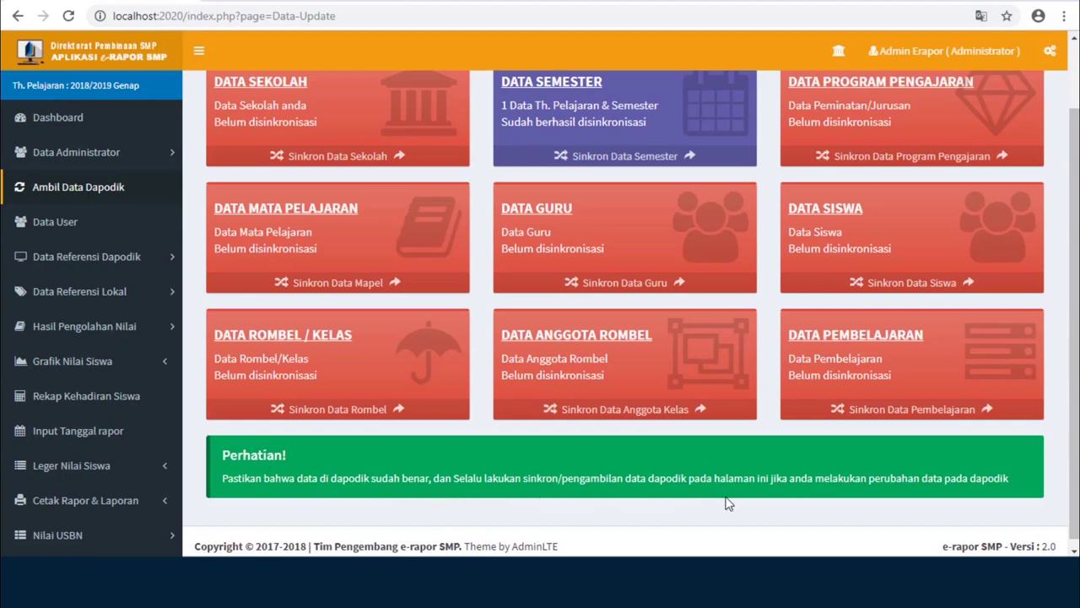
{"action": "scroll", "coordinate": [1047, 477], "scroll_direction": "up", "scroll_amount": 2}
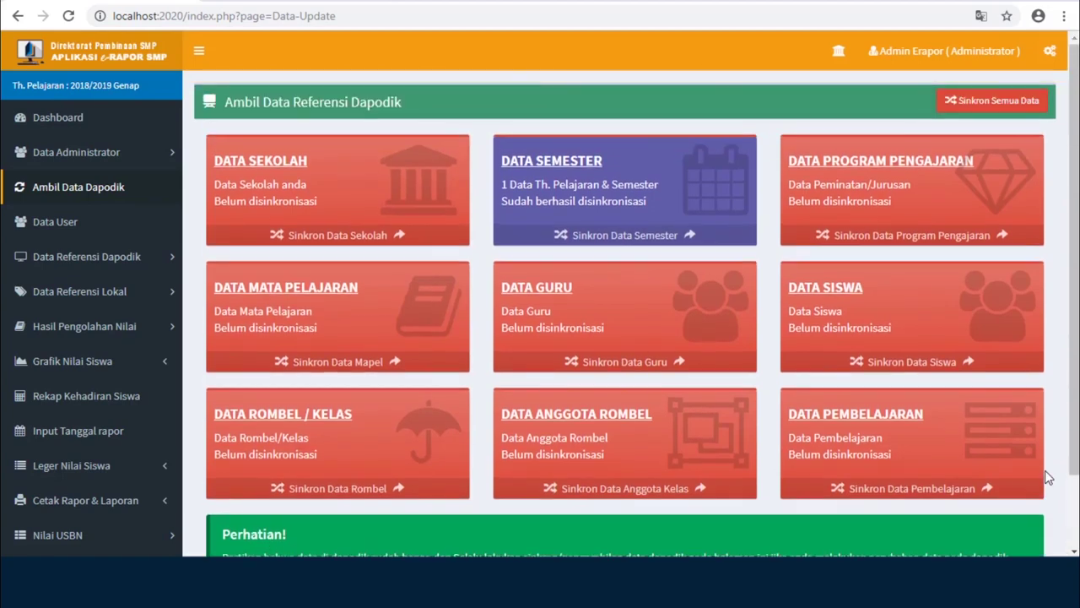
{"action": "left_click", "coordinate": [971, 101]}
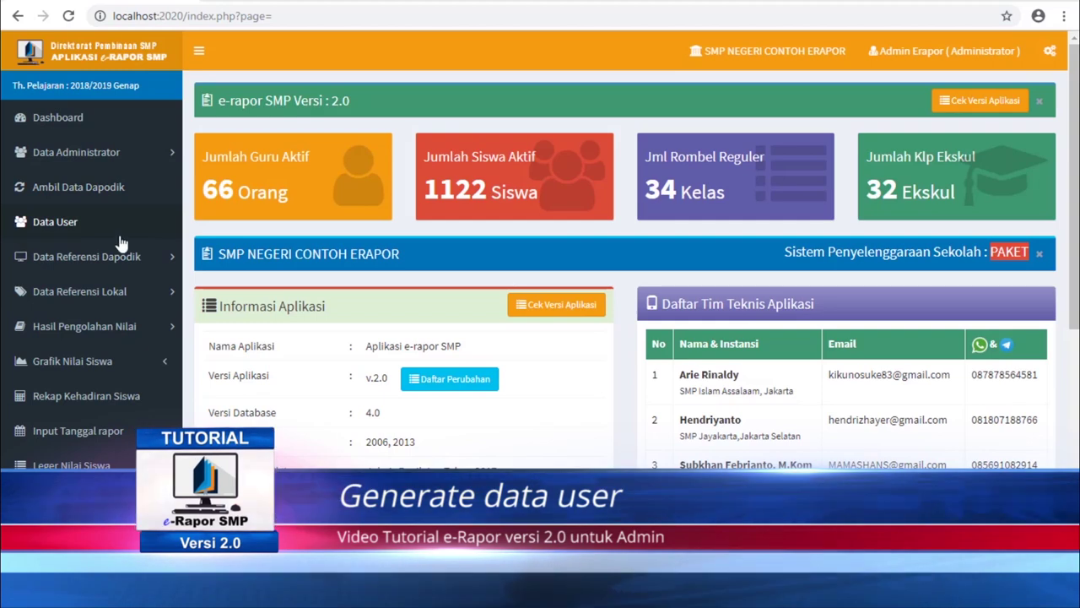
- Open Data User and check that the Siswa and Guru user lists are both empty
{"action": "left_click", "coordinate": [50, 224]}
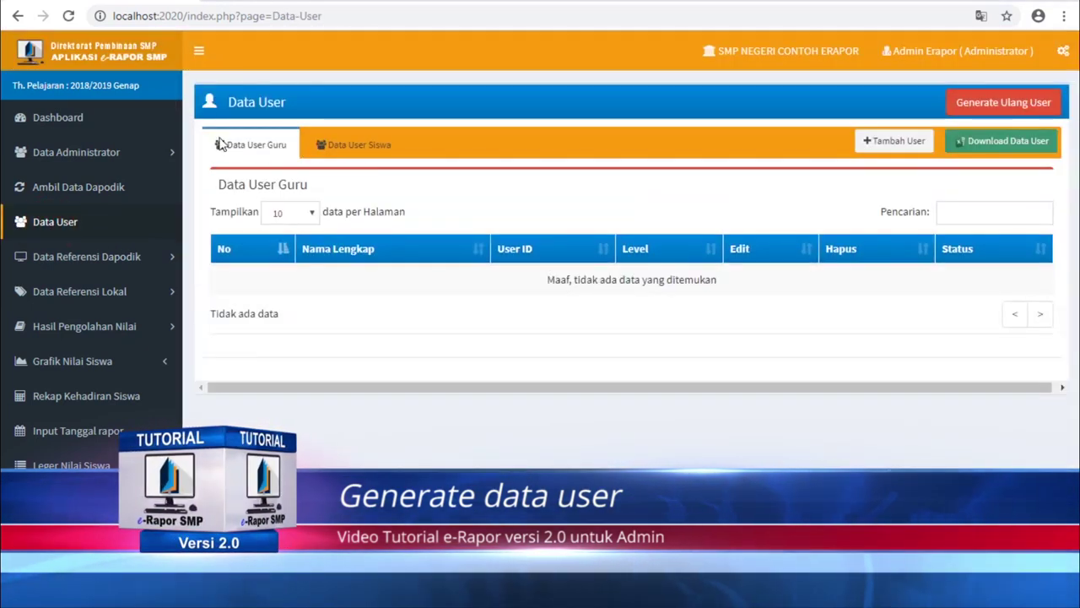
{"action": "left_click", "coordinate": [359, 145]}
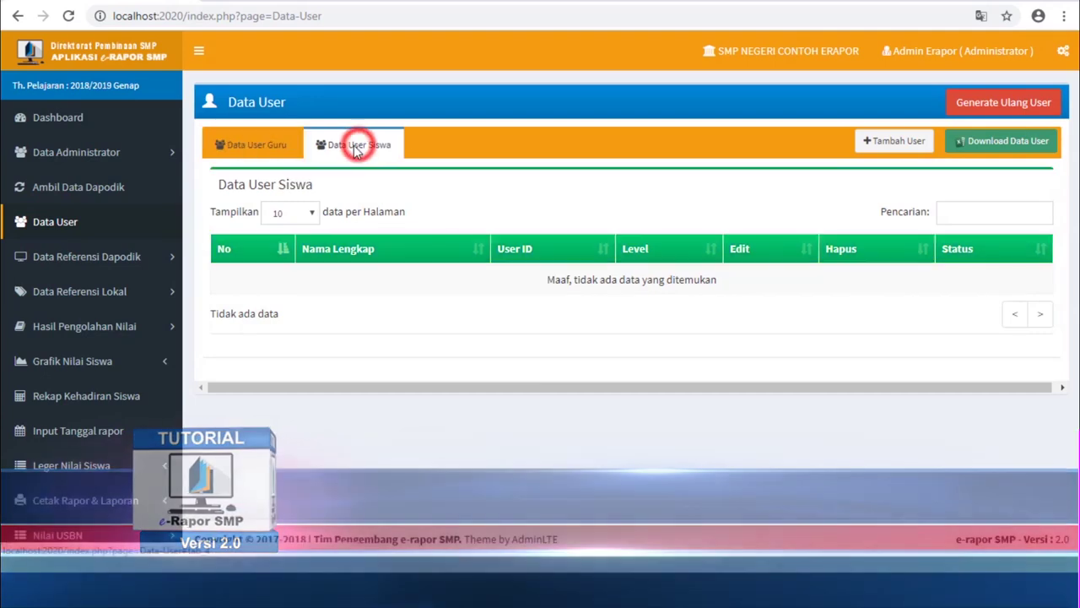
{"action": "left_click", "coordinate": [256, 146]}
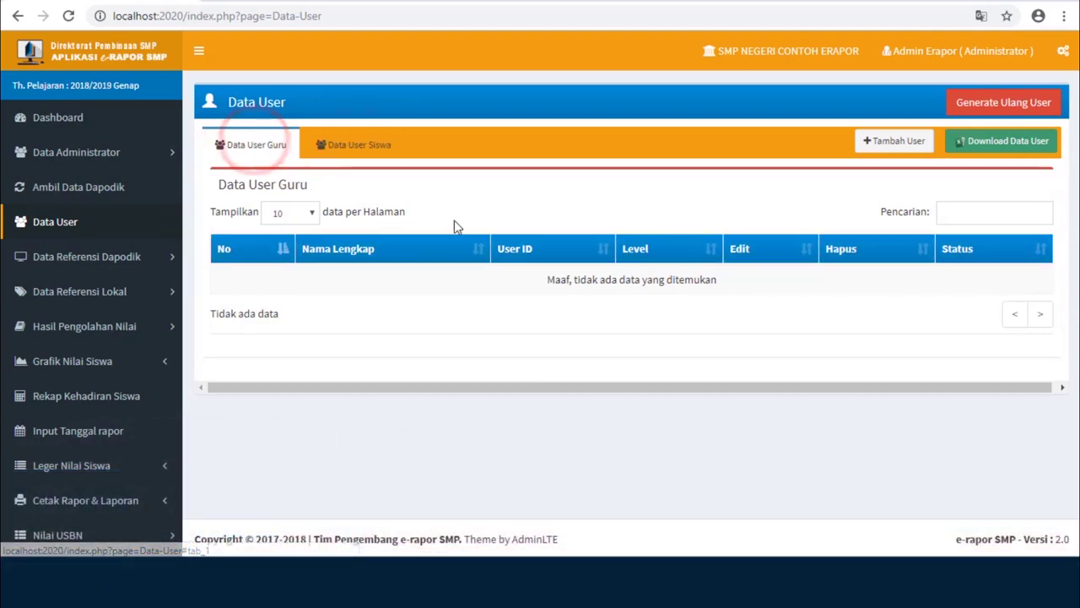
- Regenerate all user accounts and page through the teacher users to the last page
{"action": "left_click", "coordinate": [998, 103]}
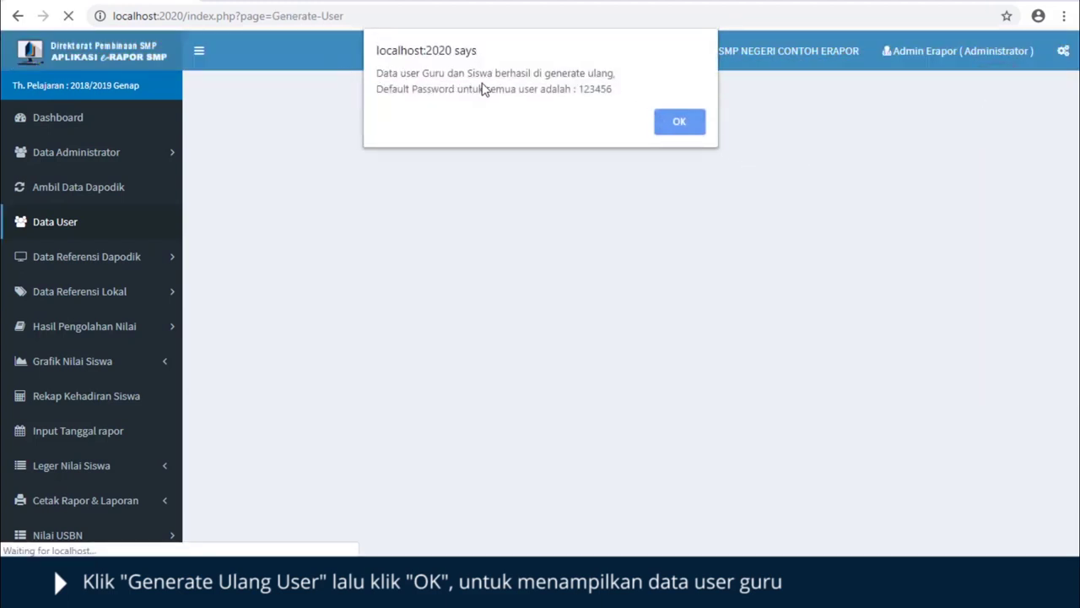
{"action": "left_click", "coordinate": [676, 122]}
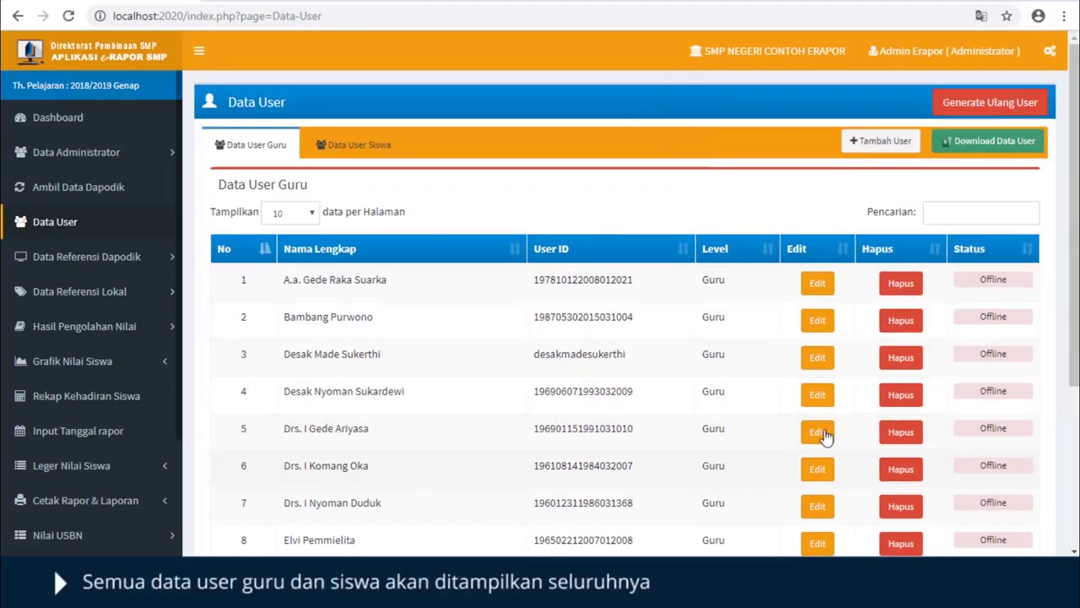
{"action": "scroll", "coordinate": [517, 419], "scroll_direction": "down", "scroll_amount": 3}
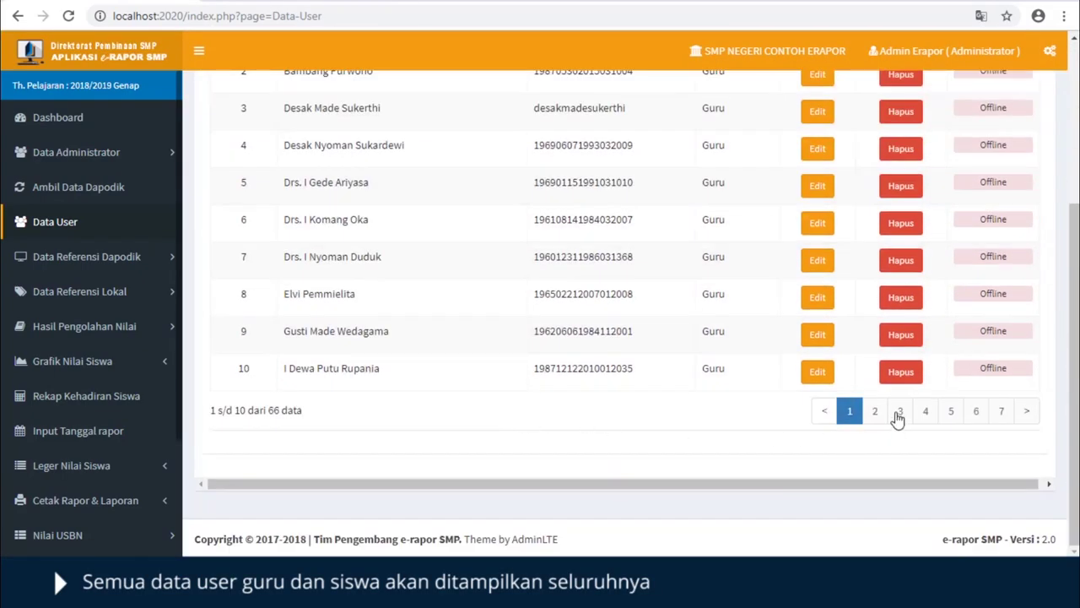
{"action": "left_click", "coordinate": [973, 412]}
{"action": "left_click", "coordinate": [1001, 411]}
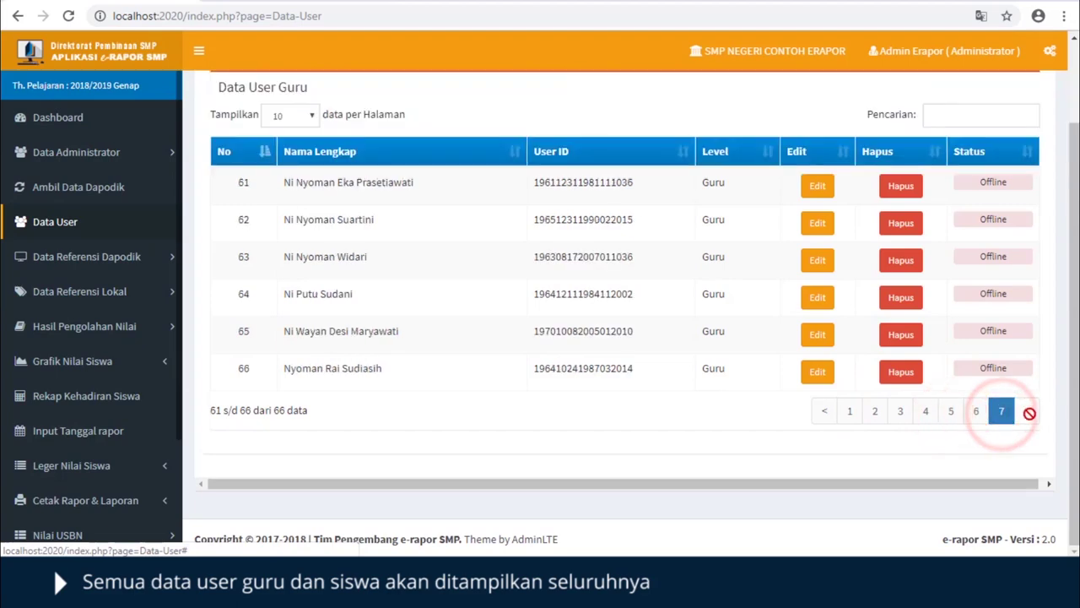
- Return to the first teacher page and review the generated student user accounts
{"action": "scroll", "coordinate": [618, 333], "scroll_direction": "up", "scroll_amount": 2}
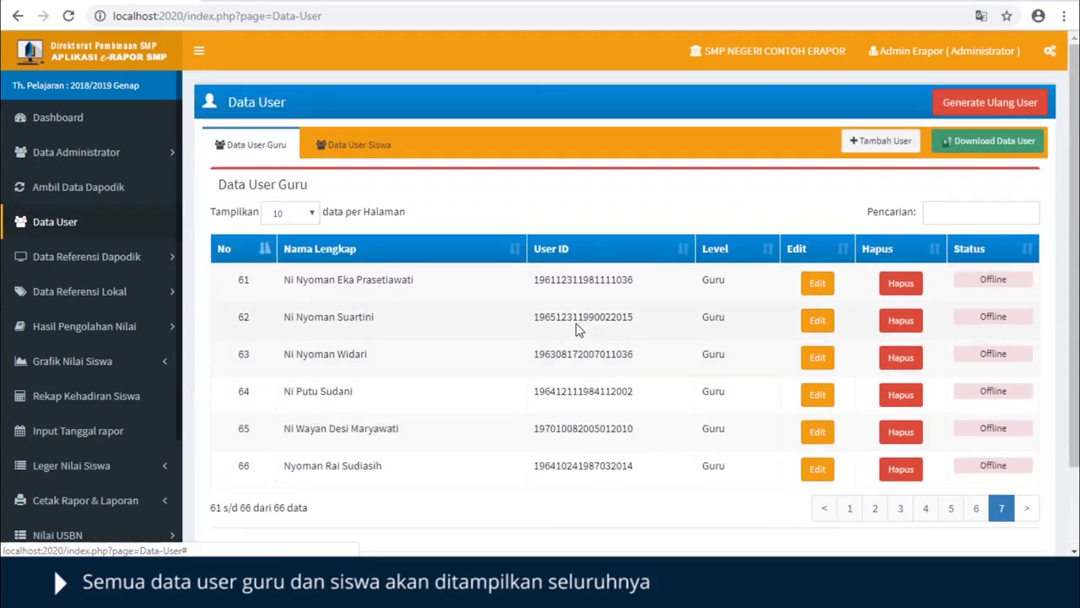
{"action": "left_click", "coordinate": [847, 512]}
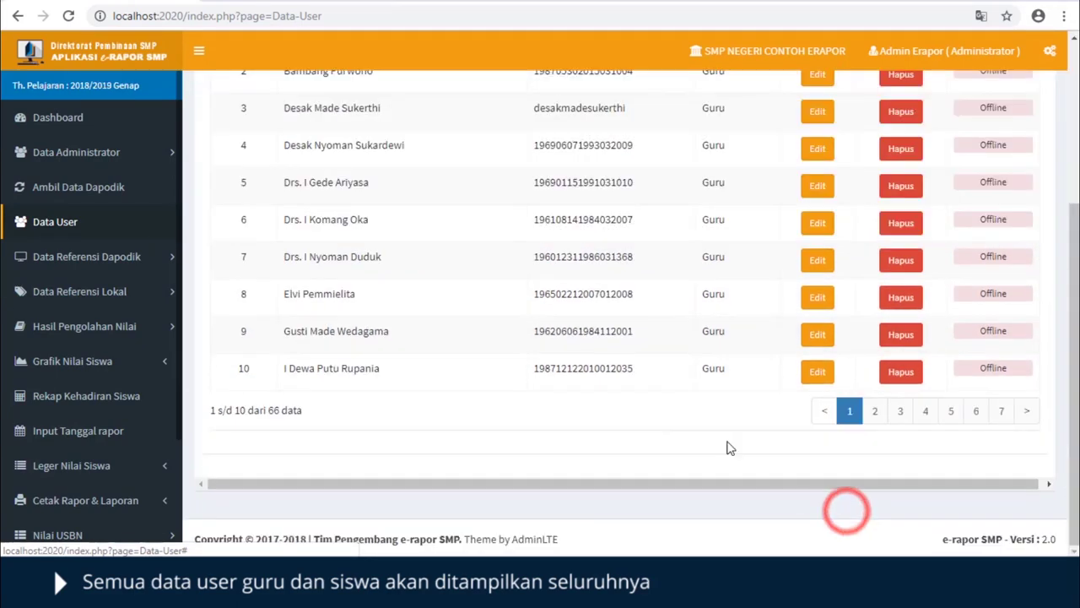
{"action": "scroll", "coordinate": [731, 443], "scroll_direction": "up", "scroll_amount": 5}
{"action": "left_click", "coordinate": [353, 149]}
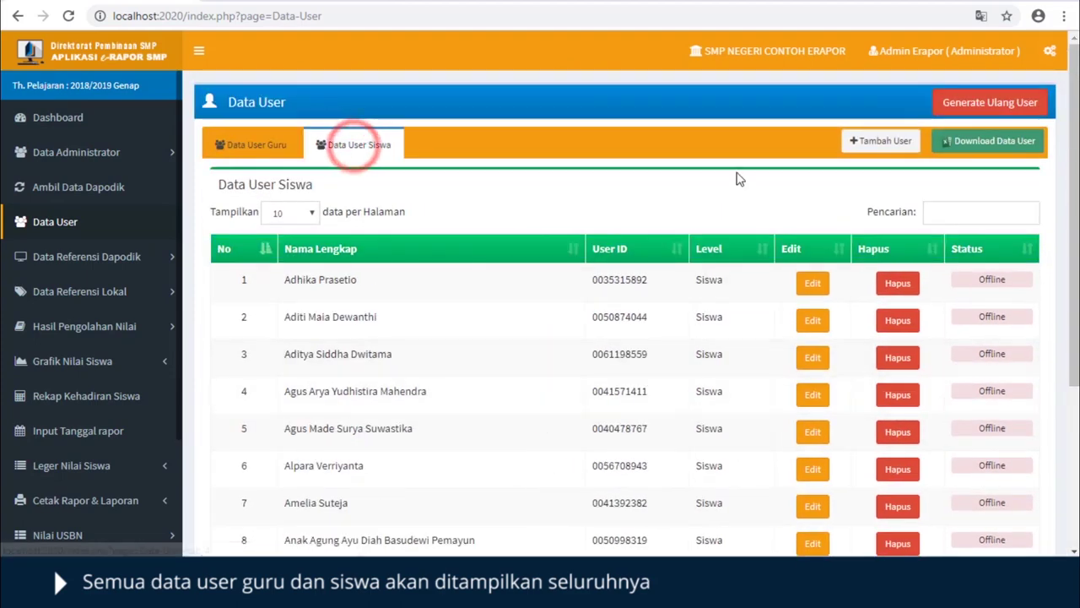
{"action": "left_click", "coordinate": [250, 145]}
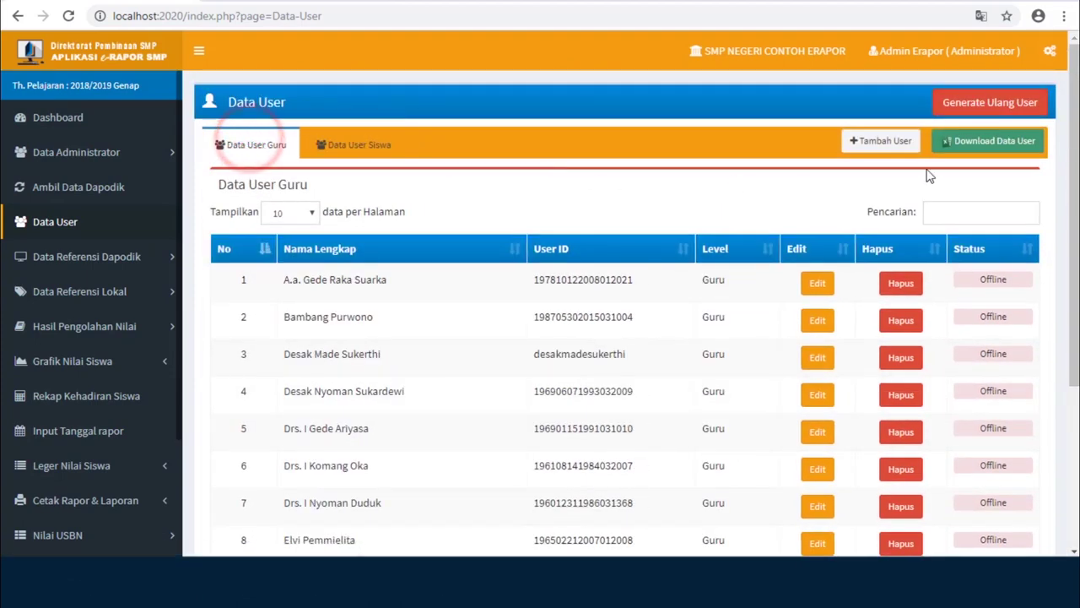
- Download the user list as User_Erapor (1).xlsx and open it in Excel
{"action": "left_click", "coordinate": [973, 144]}
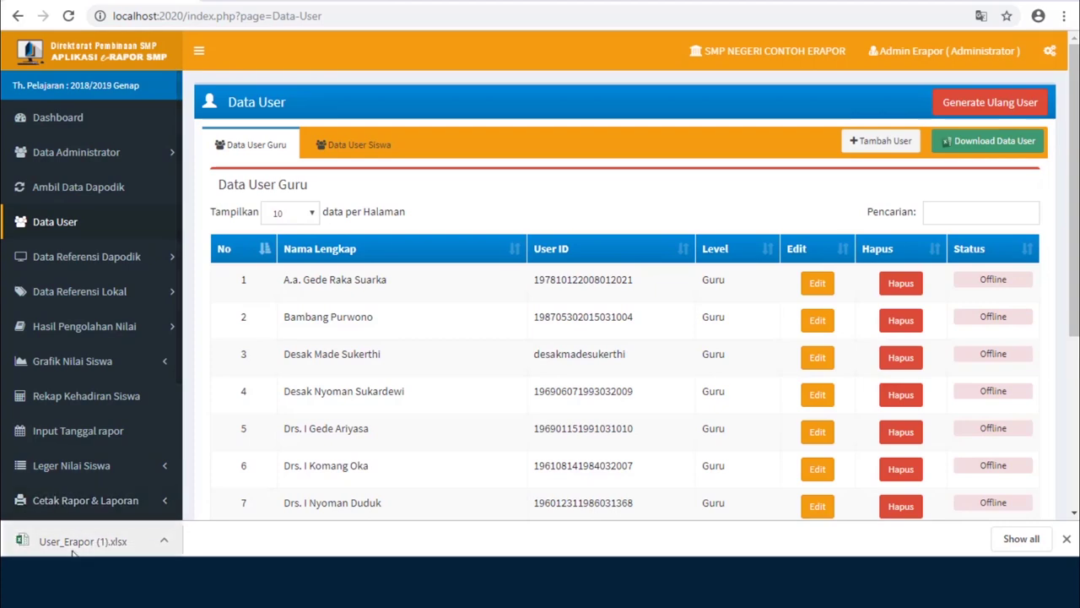
{"action": "left_click", "coordinate": [164, 541]}
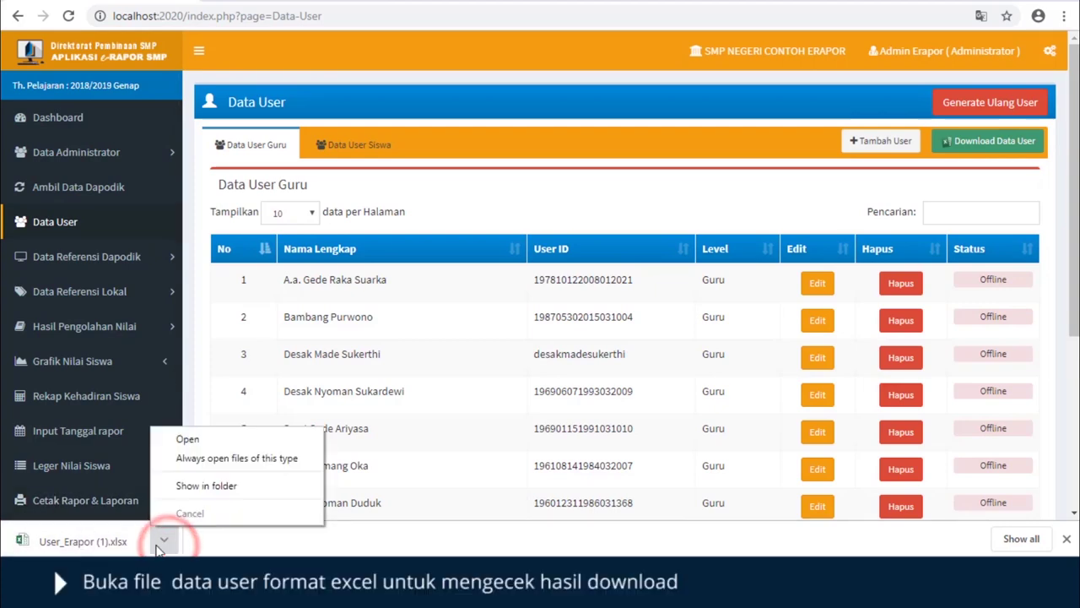
{"action": "left_click", "coordinate": [202, 443]}
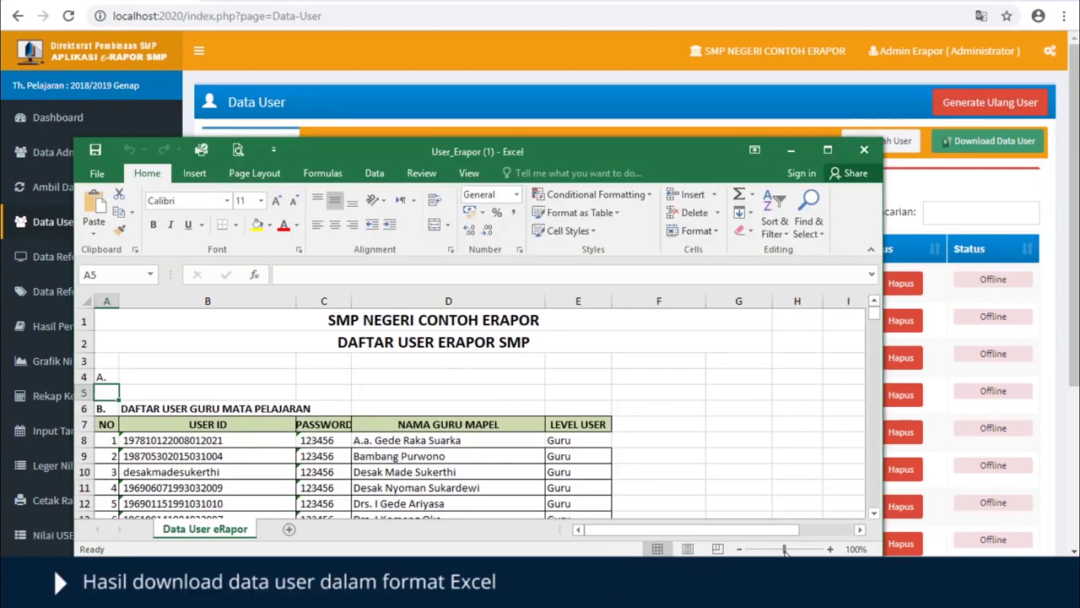
{"action": "left_click", "coordinate": [828, 151]}
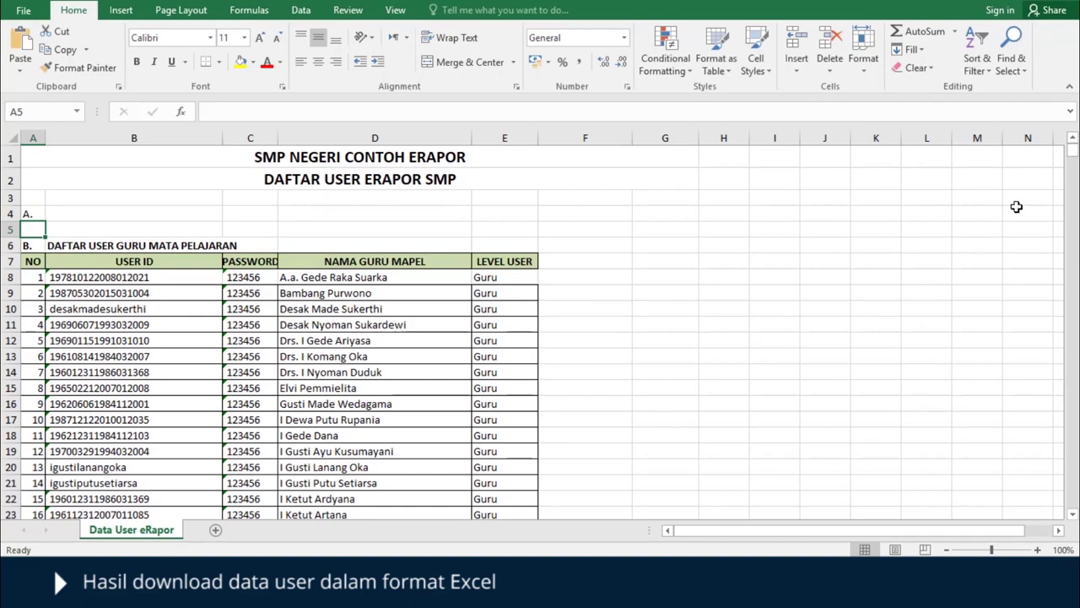
{"action": "scroll", "coordinate": [998, 282], "scroll_direction": "down", "scroll_amount": 20}
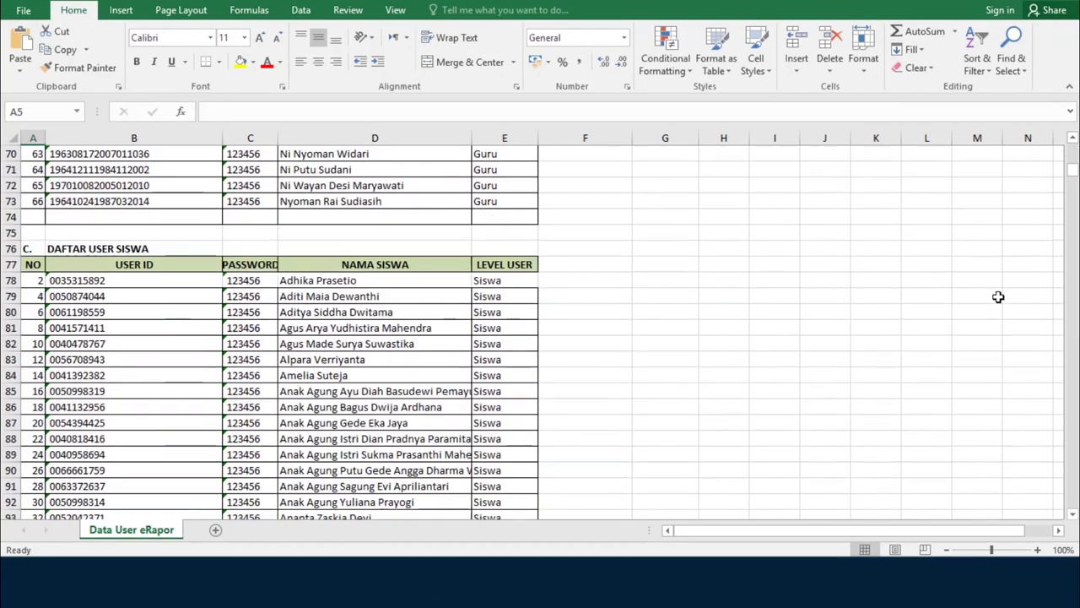
{"action": "scroll", "coordinate": [998, 296], "scroll_direction": "down", "scroll_amount": 1}
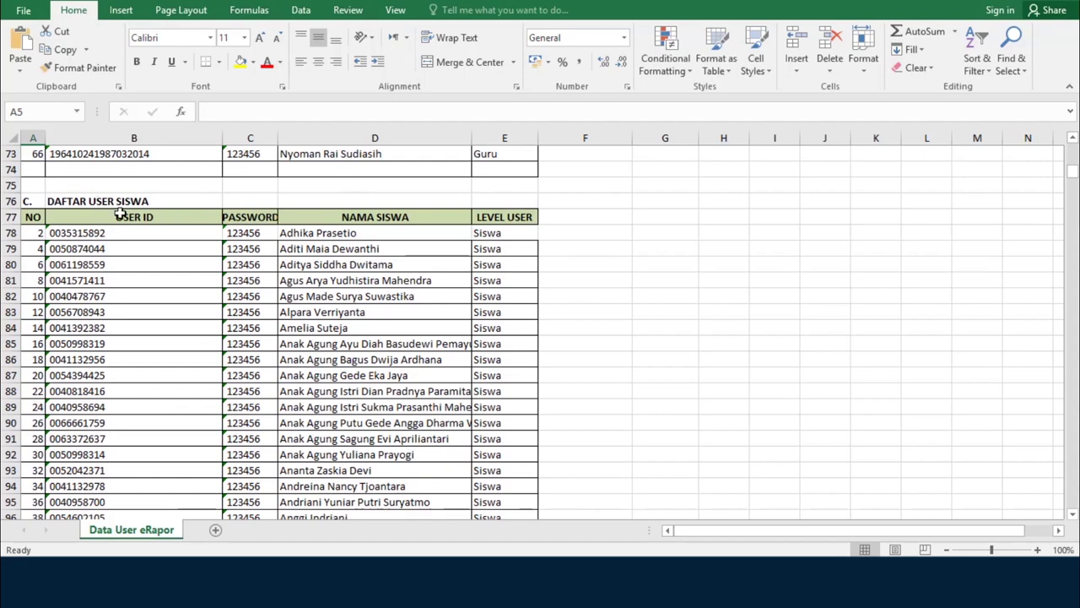
{"action": "scroll", "coordinate": [785, 303], "scroll_direction": "down", "scroll_amount": 10}
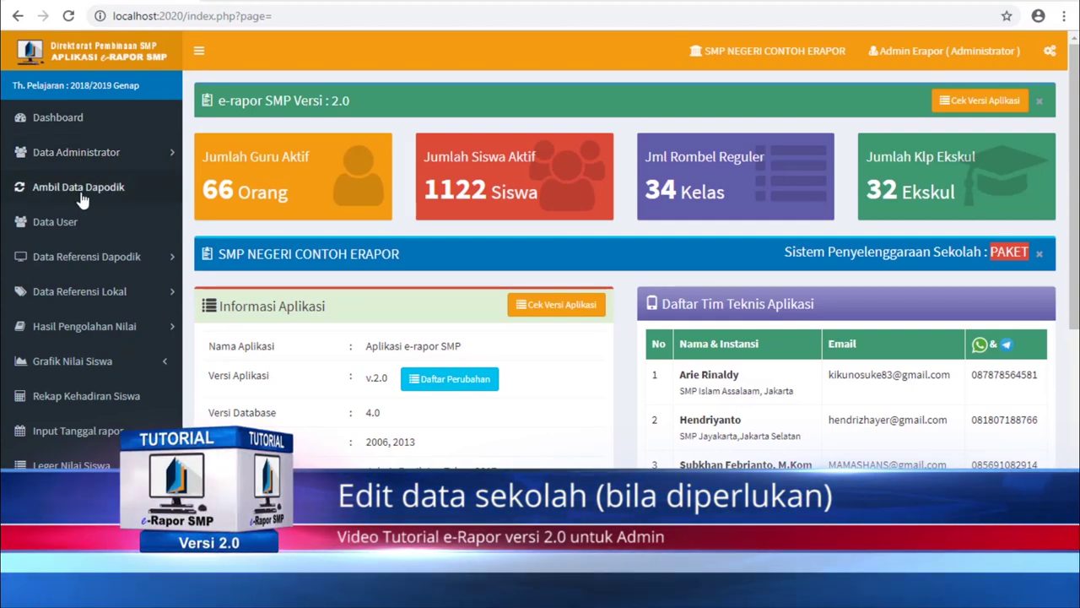
- Open Profil Sekolah under Data Referensi Dapodik and scroll through the school's details
{"action": "left_click", "coordinate": [109, 256]}
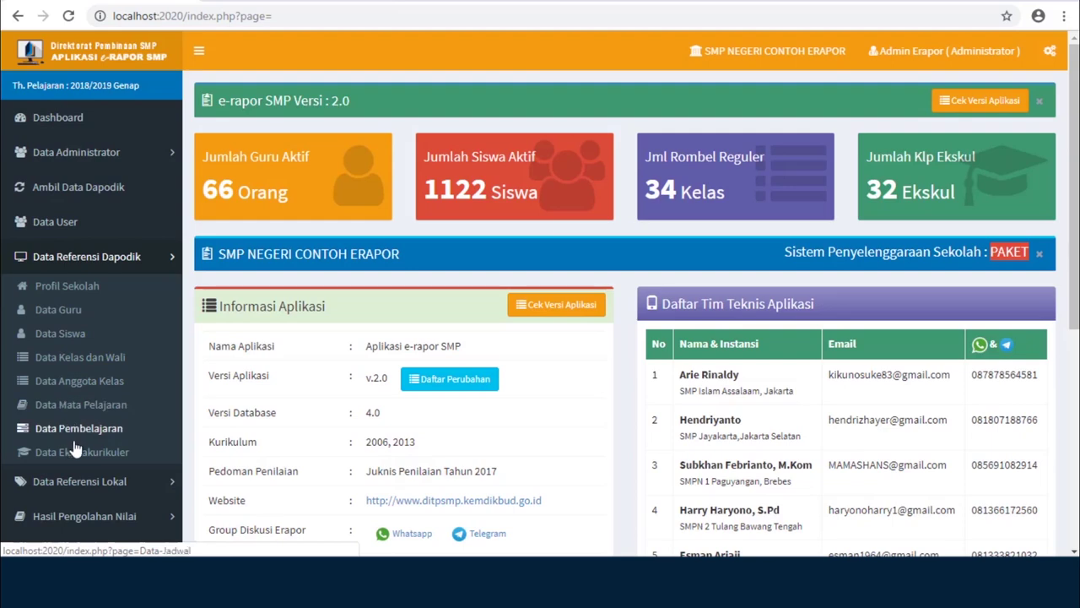
{"action": "left_click", "coordinate": [84, 290]}
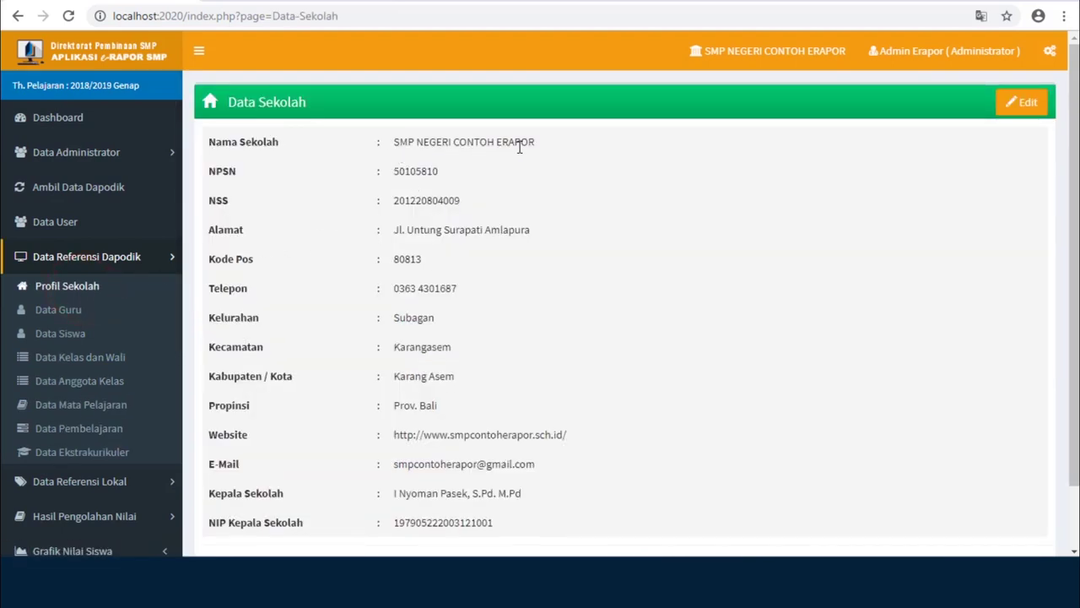
{"action": "scroll", "coordinate": [480, 326], "scroll_direction": "down", "scroll_amount": 2}
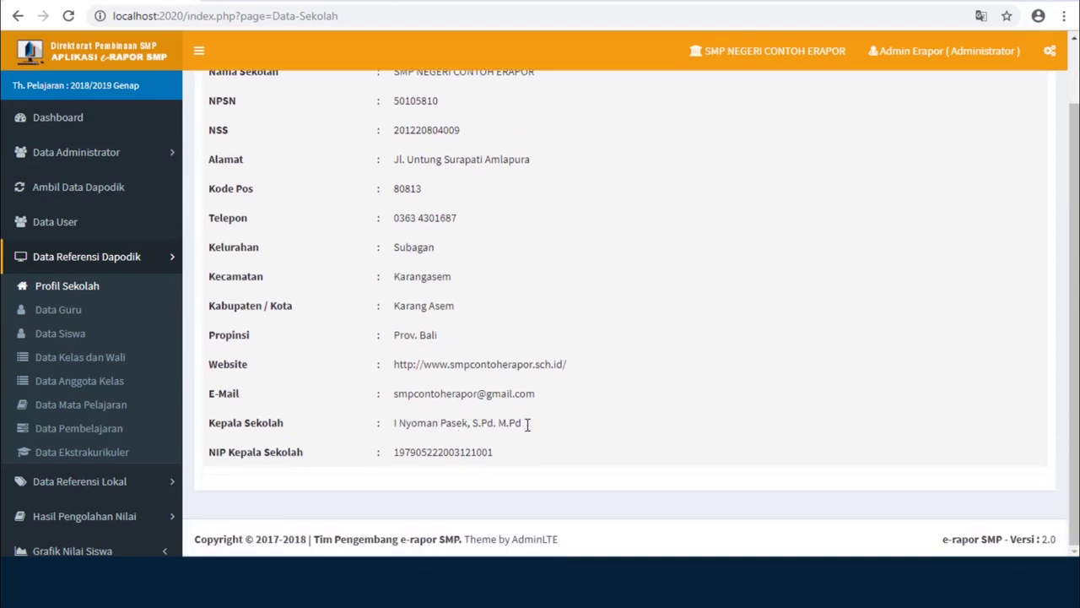
{"action": "scroll", "coordinate": [827, 343], "scroll_direction": "up", "scroll_amount": 2}
{"action": "key", "text": "alt+Left"}
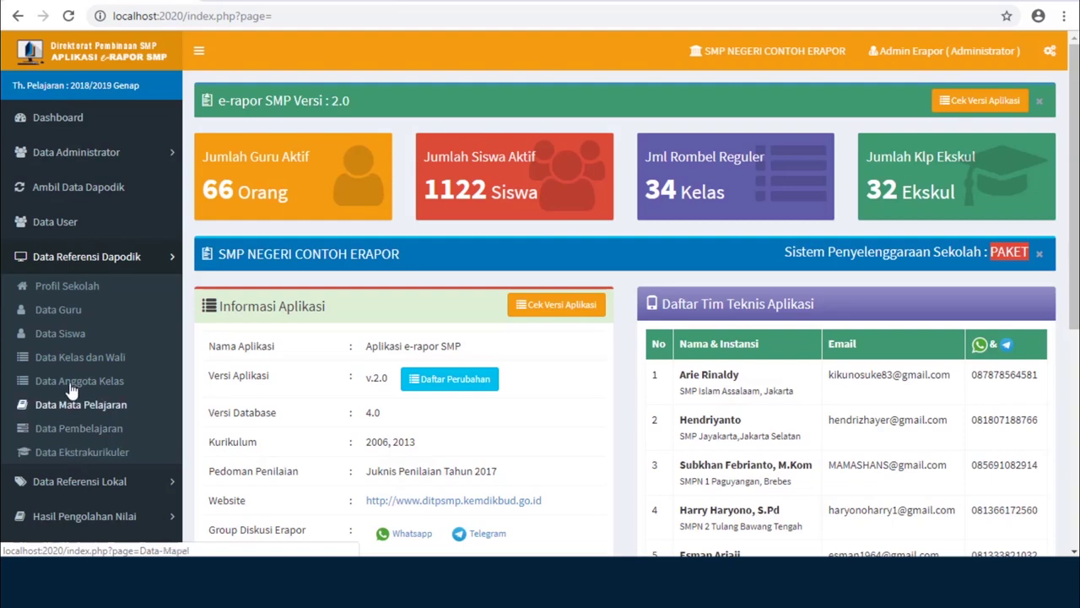
{"action": "left_click", "coordinate": [82, 291]}
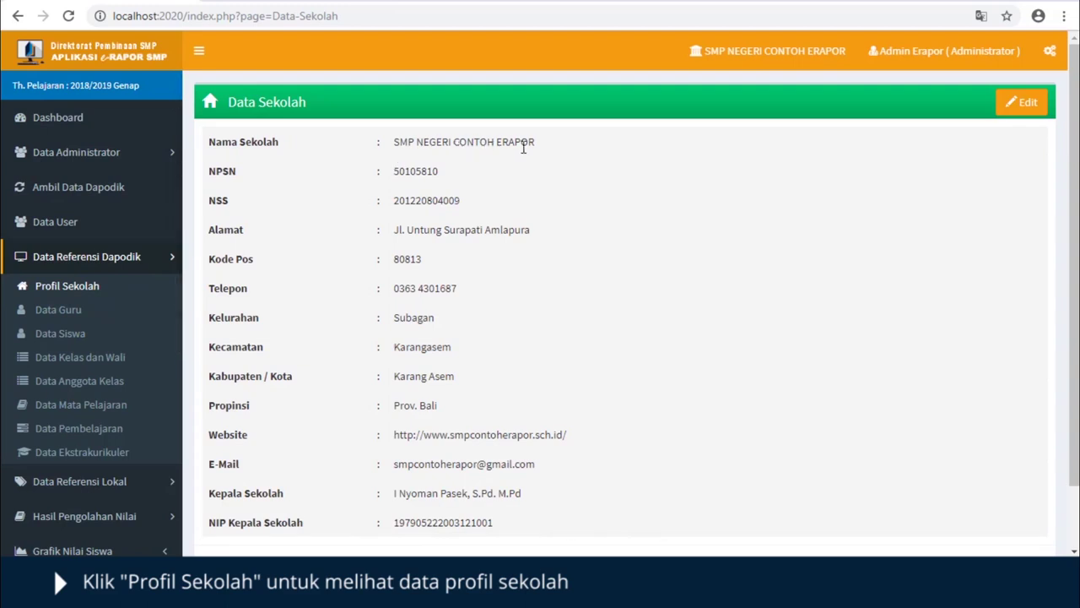
{"action": "scroll", "coordinate": [479, 324], "scroll_direction": "down", "scroll_amount": 1}
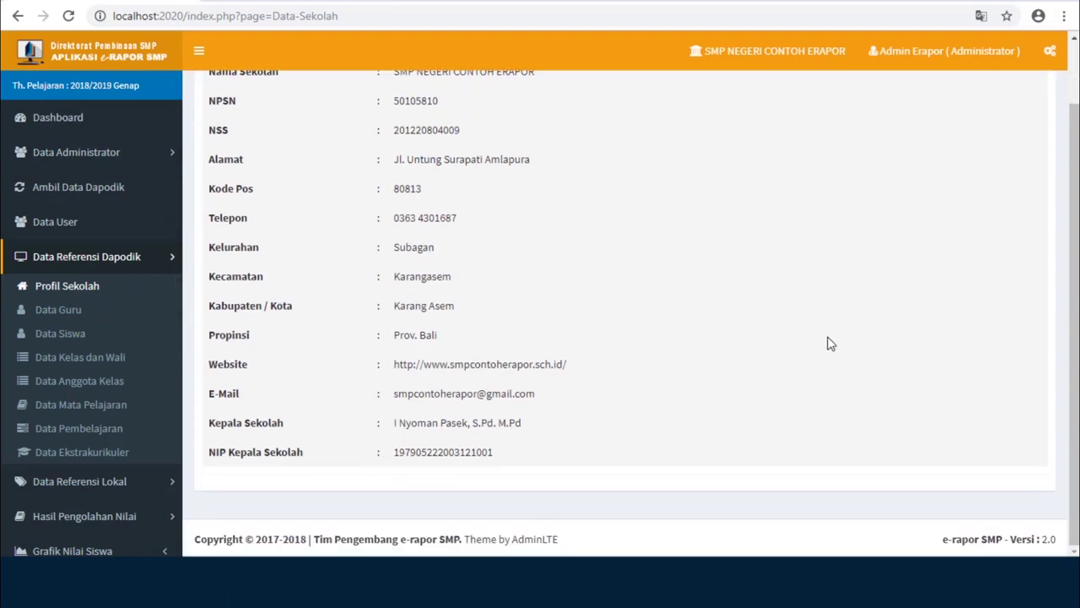
{"action": "scroll", "coordinate": [831, 337], "scroll_direction": "up", "scroll_amount": 1}
- Edit the principal's name in the school profile, save it, and acknowledge the update confirmation
{"action": "left_click", "coordinate": [1026, 102]}
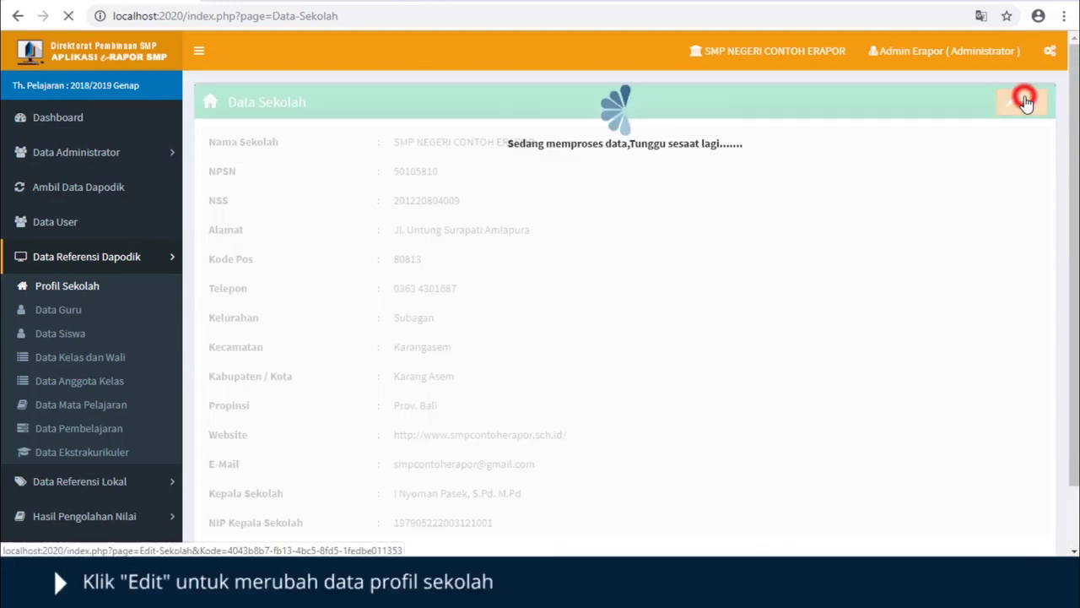
{"action": "scroll", "coordinate": [894, 274], "scroll_direction": "down", "scroll_amount": 3}
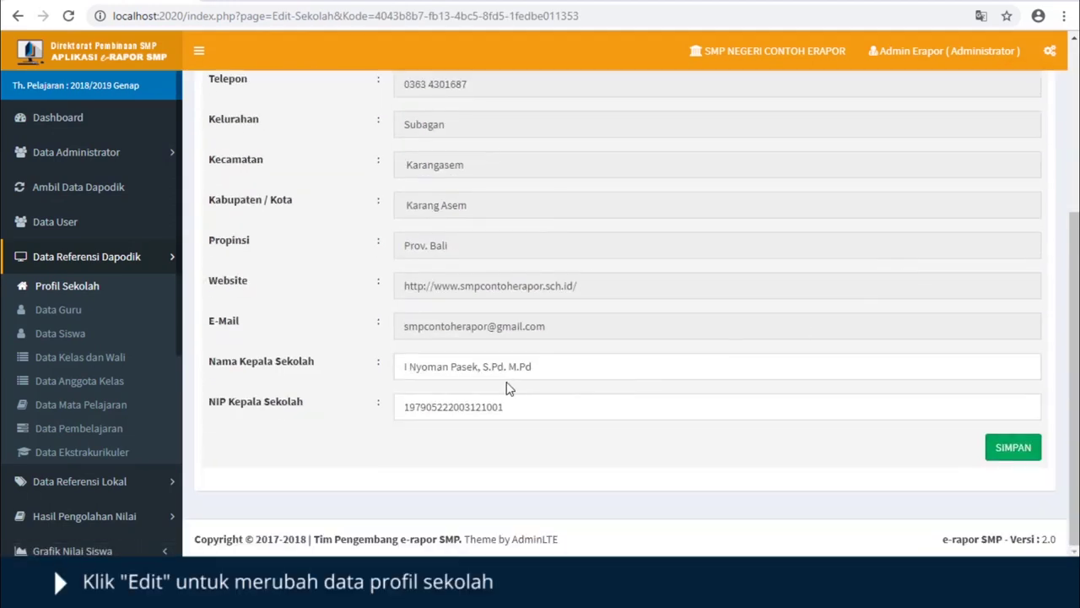
{"action": "left_click", "coordinate": [543, 370]}
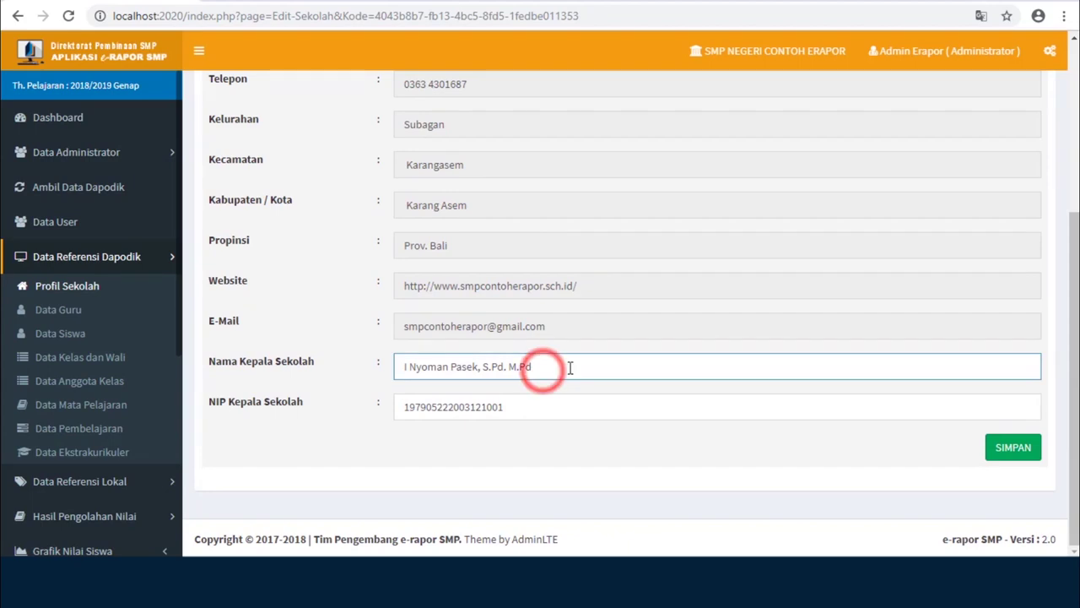
{"action": "left_click_drag", "start_coordinate": [571, 368], "coordinate": [357, 379]}
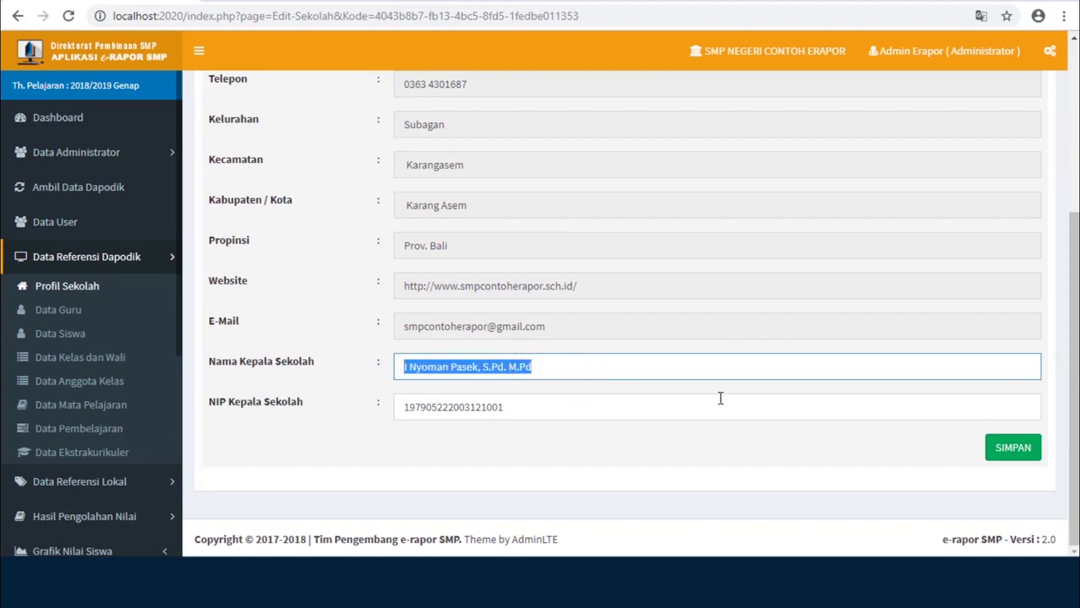
{"action": "scroll", "coordinate": [1027, 484], "scroll_direction": "up", "scroll_amount": 1}
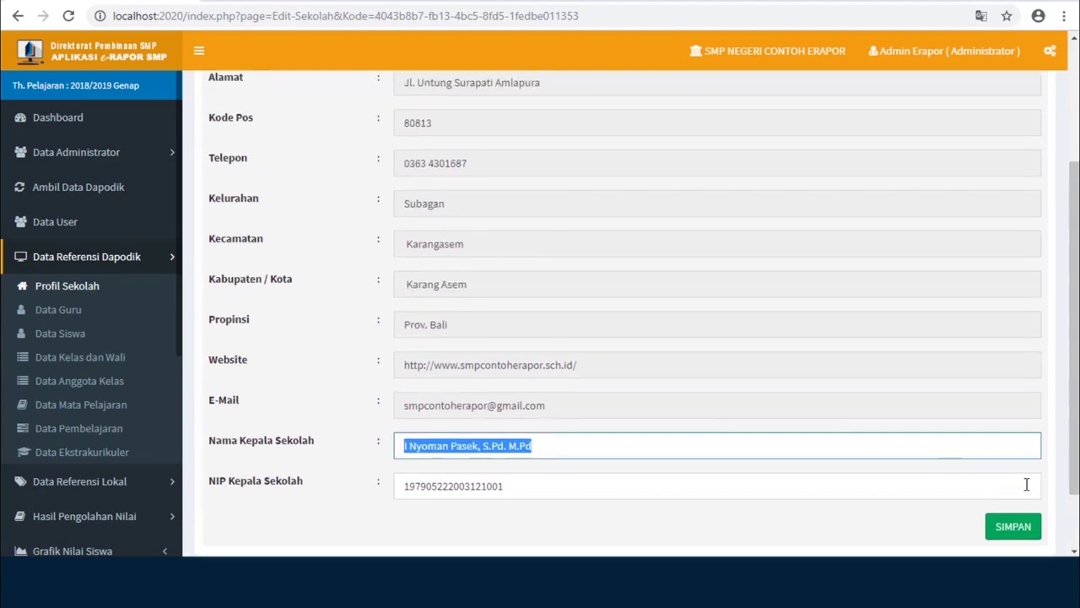
{"action": "left_click", "coordinate": [1011, 528]}
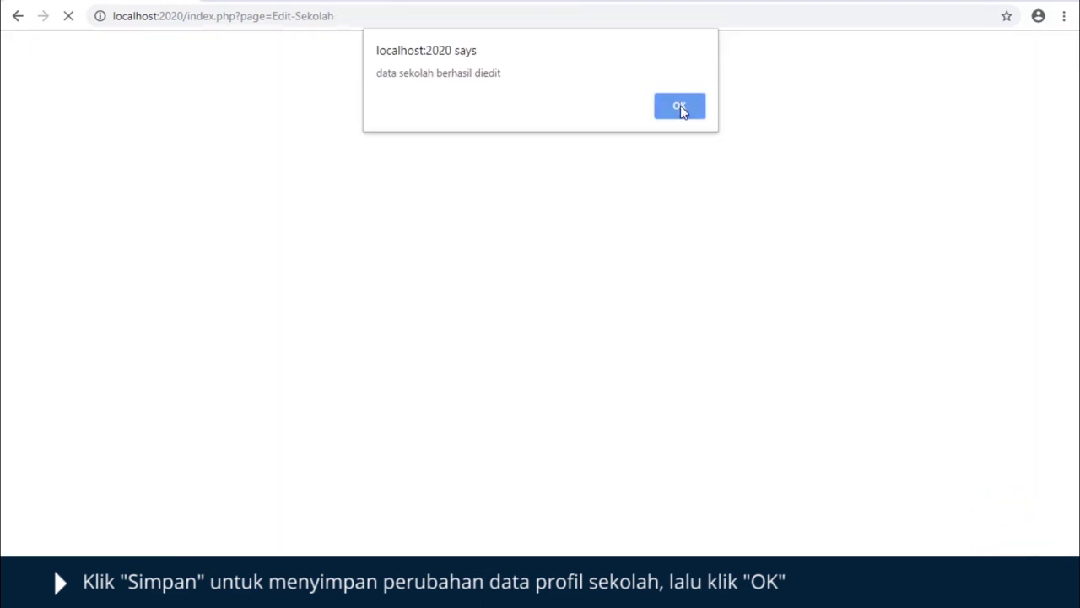
{"action": "left_click", "coordinate": [681, 107]}
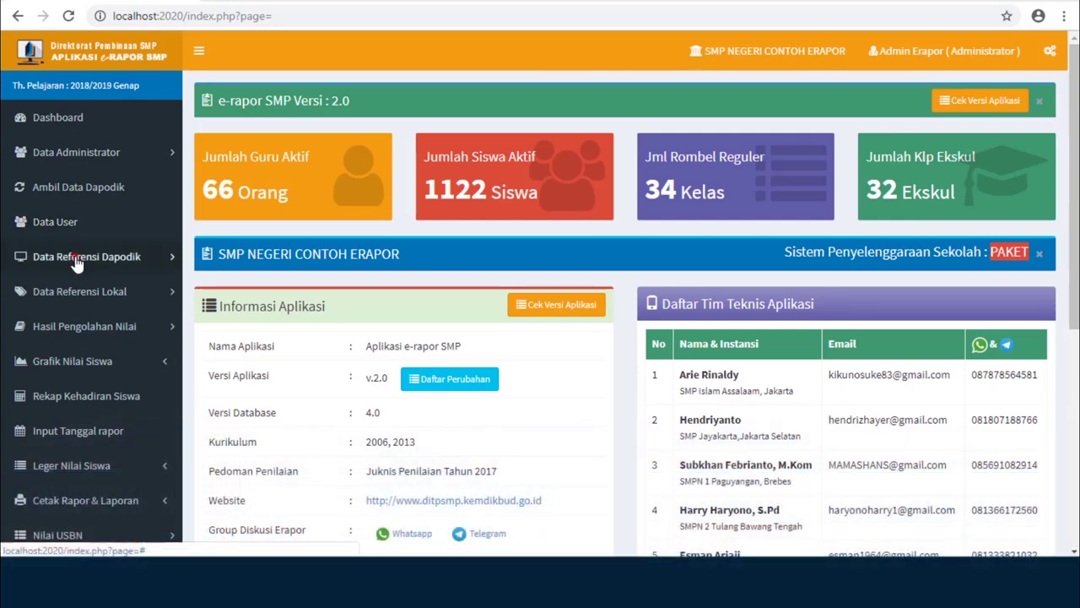
- Open Data Referensi Dapodik > Data Mata Pelajaran and switch to Ringkas Mata Pelajaran mode
{"action": "left_click", "coordinate": [76, 260]}
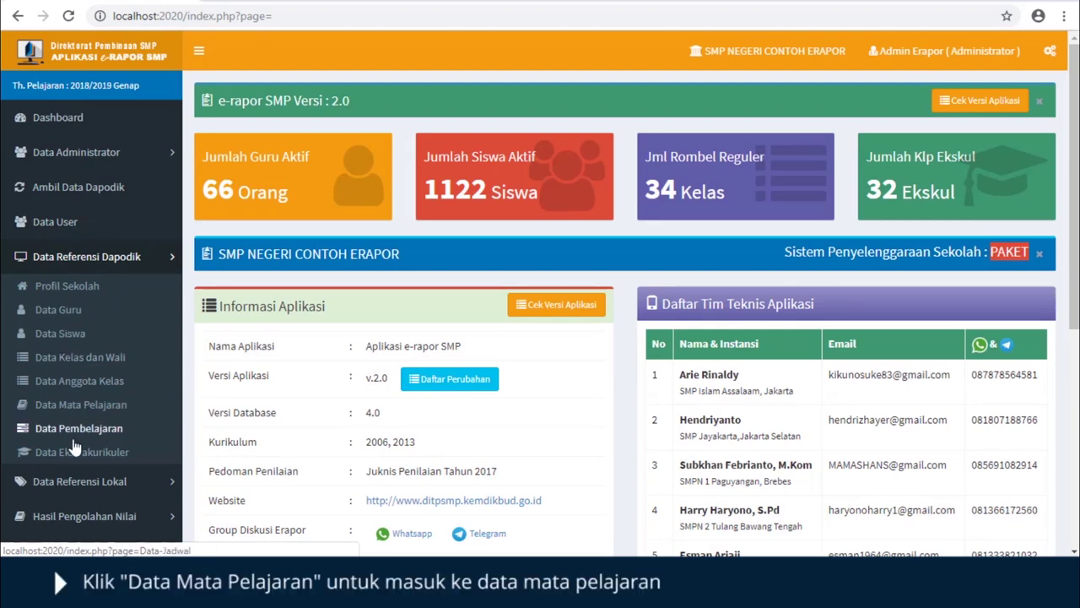
{"action": "left_click", "coordinate": [89, 408]}
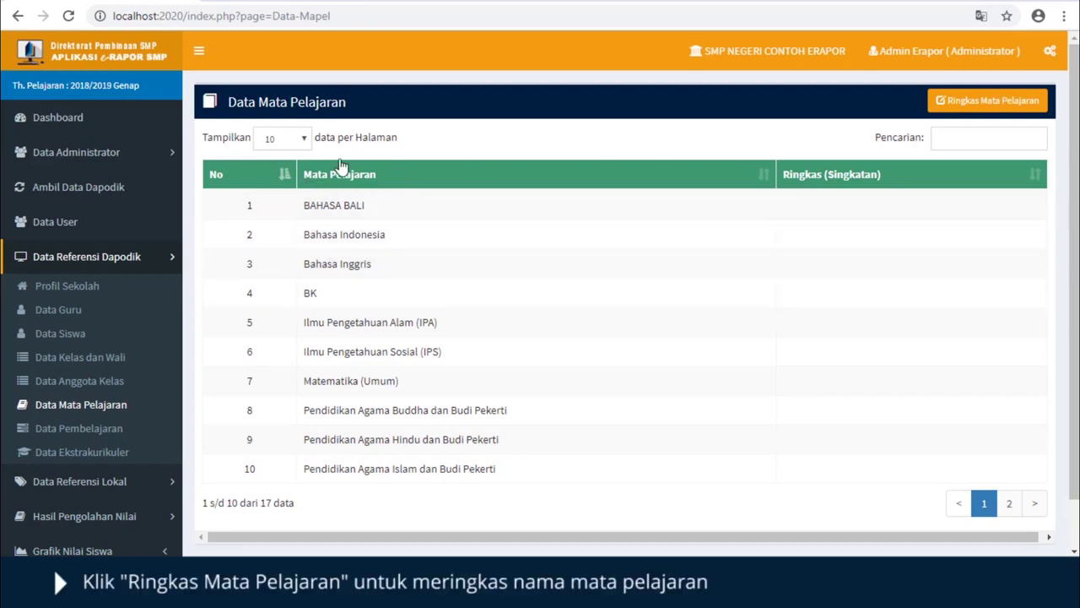
{"action": "left_click", "coordinate": [987, 108]}
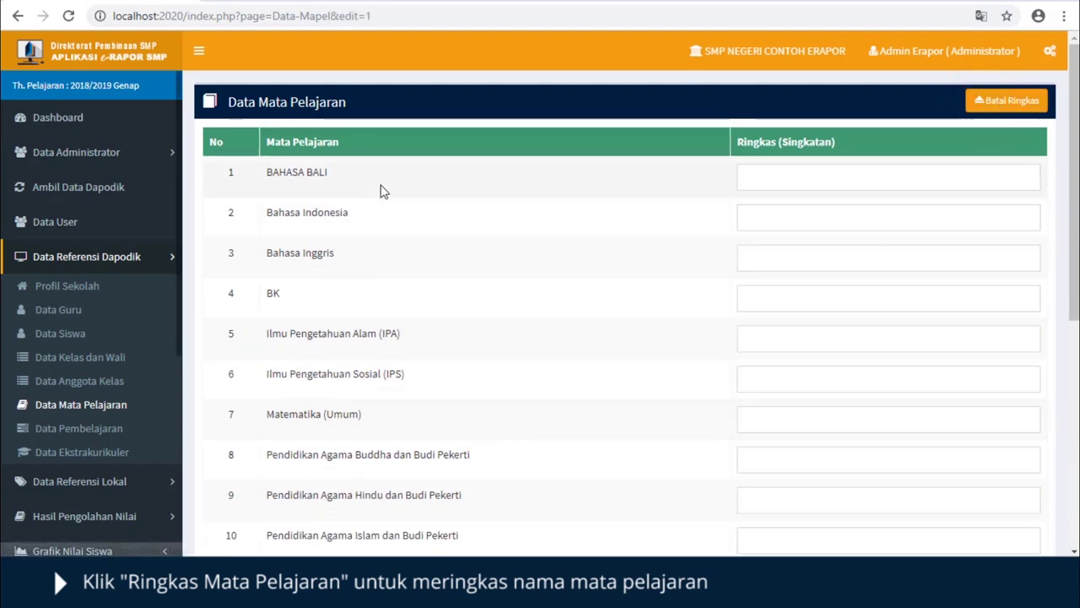
- Enter subject abbreviations B.Bali, Bindo, Bing, IPA, PAB and 'PAH &'
{"action": "left_click", "coordinate": [772, 178]}
{"action": "type", "text": "B.Bali"}
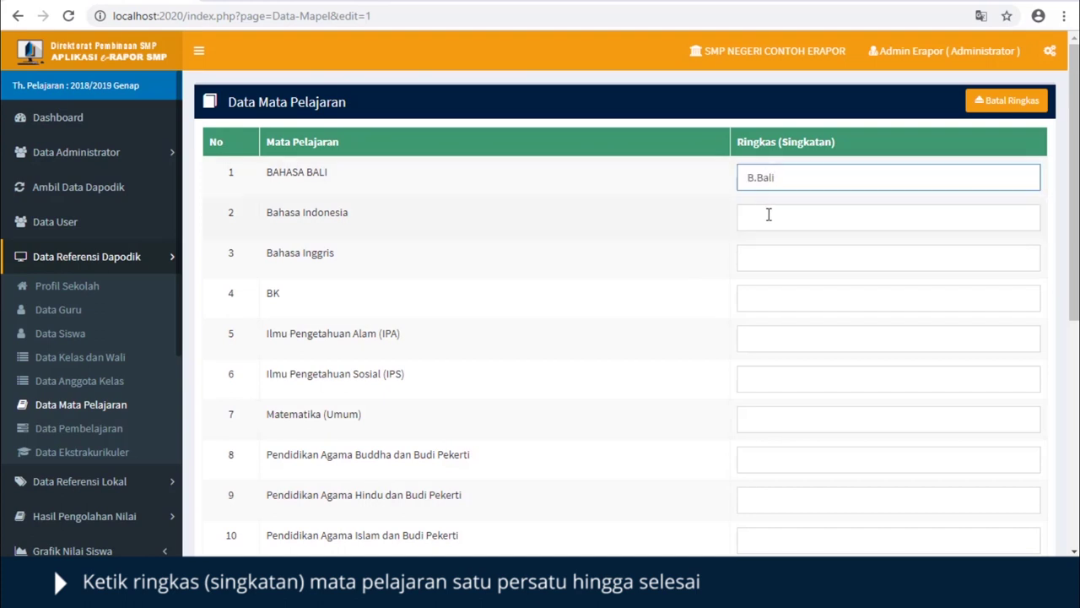
{"action": "left_click", "coordinate": [768, 214]}
{"action": "type", "text": "Bindo"}
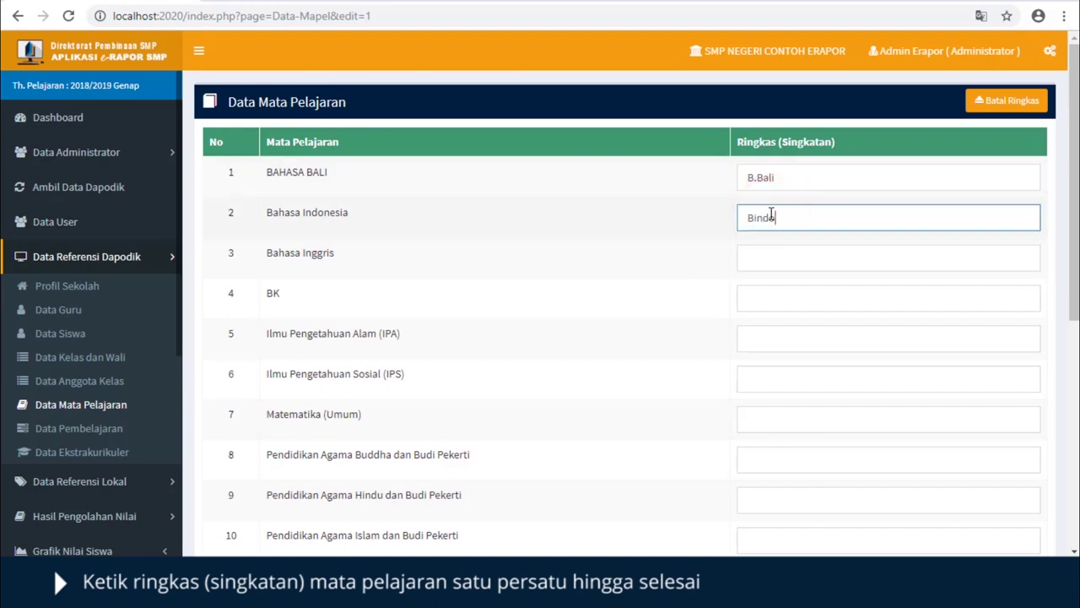
{"action": "key", "text": "Tab"}
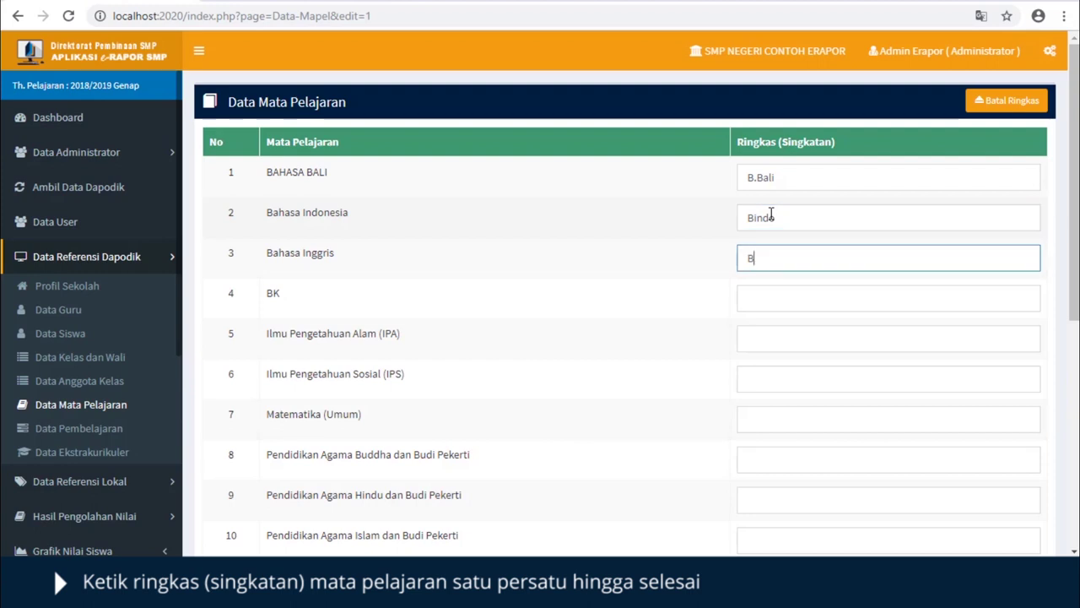
{"action": "type", "text": "Bing"}
{"action": "key", "text": "Tab"}
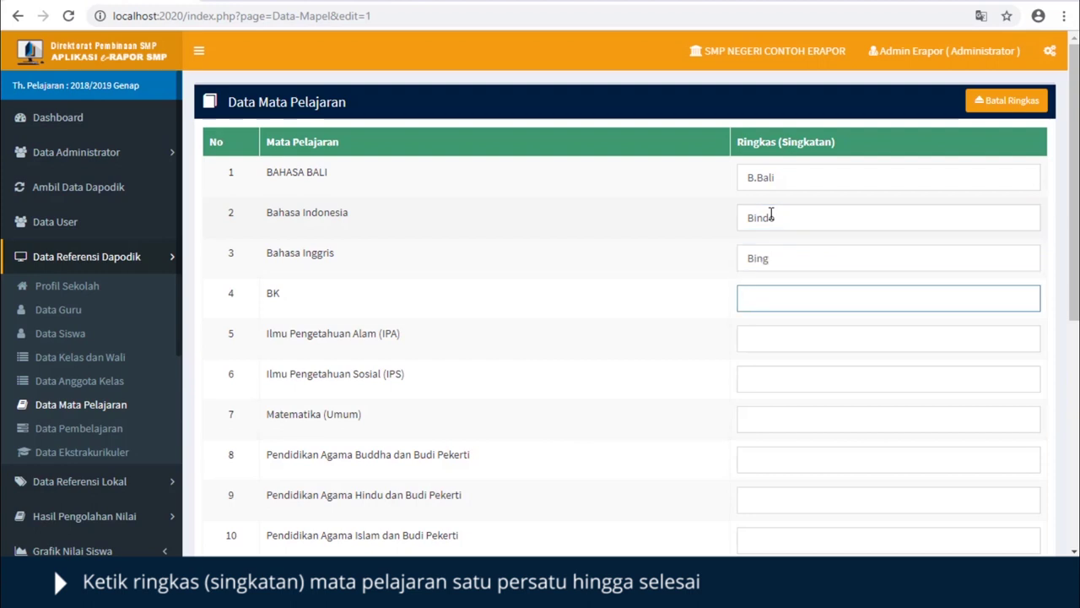
{"action": "key", "text": "Tab"}
{"action": "type", "text": "IPA"}
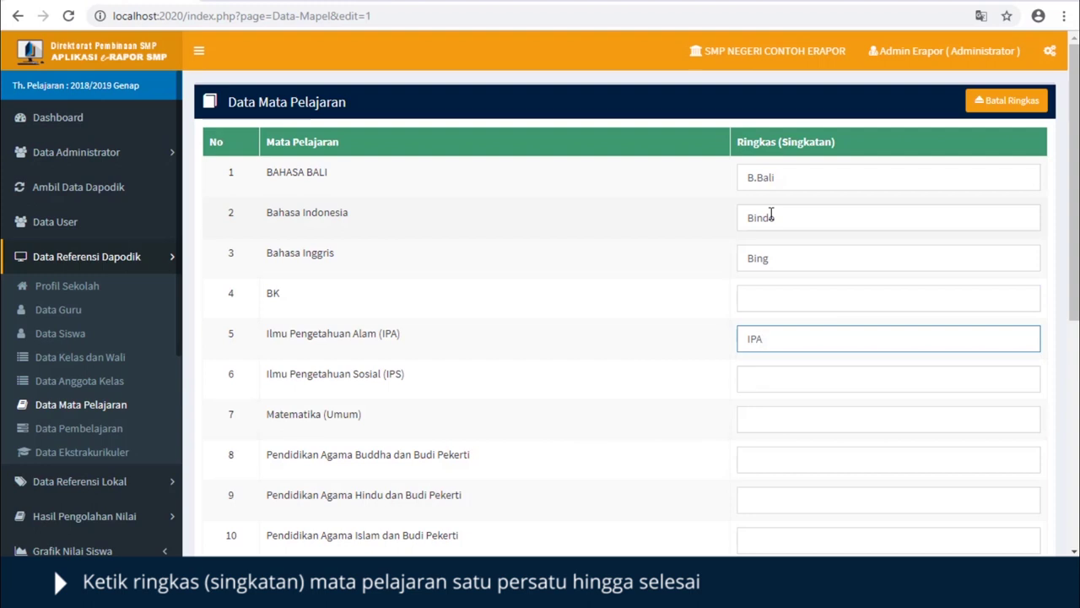
{"action": "key", "text": "Tab"}
{"action": "key", "text": "Tab"}
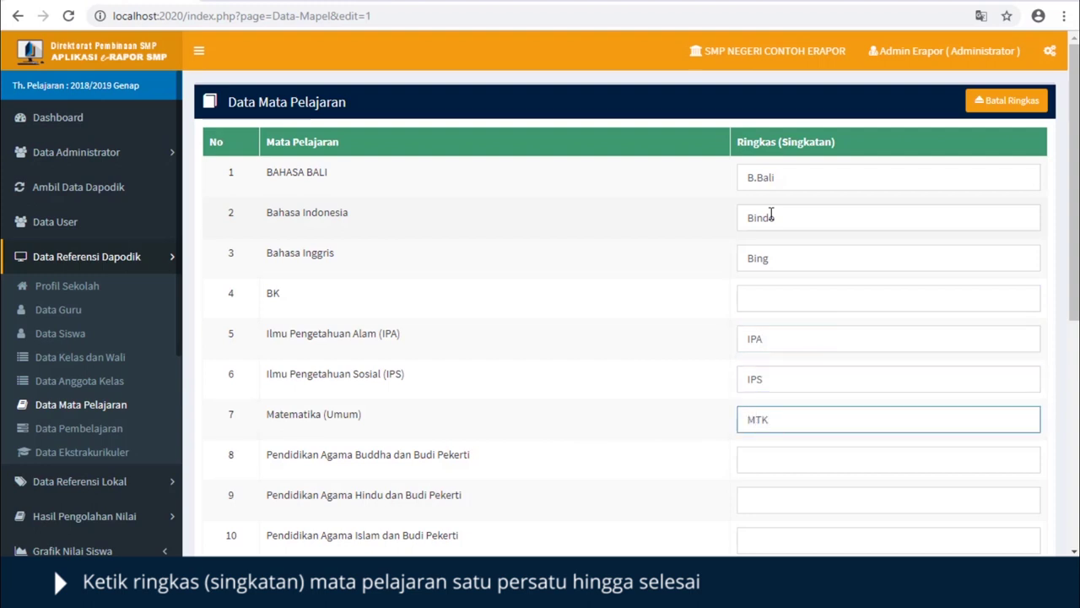
{"action": "key", "text": "Tab"}
{"action": "type", "text": "PAB"}
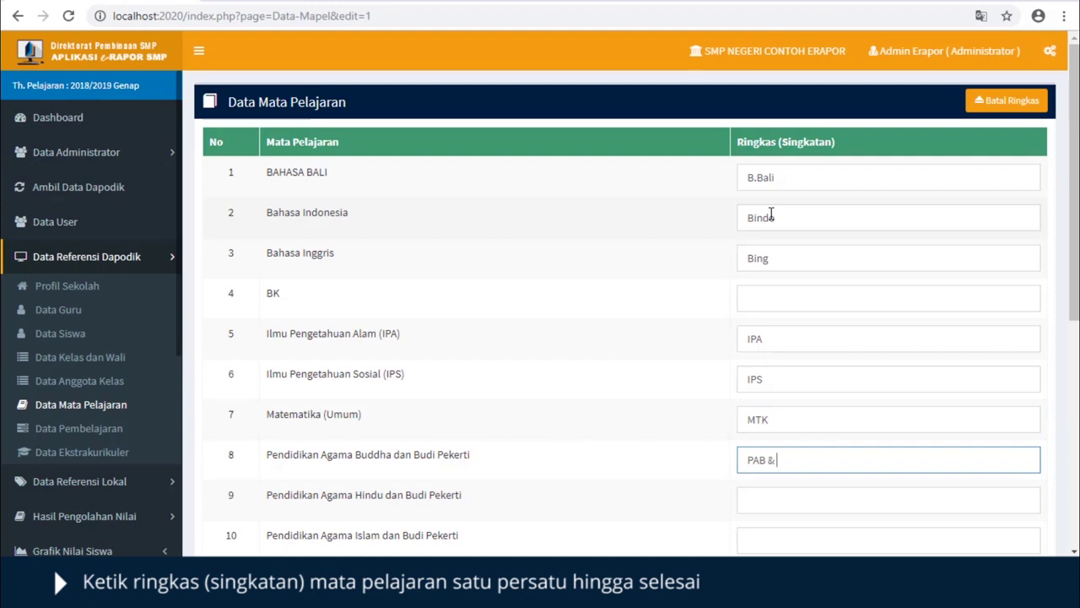
{"action": "key", "text": "Tab"}
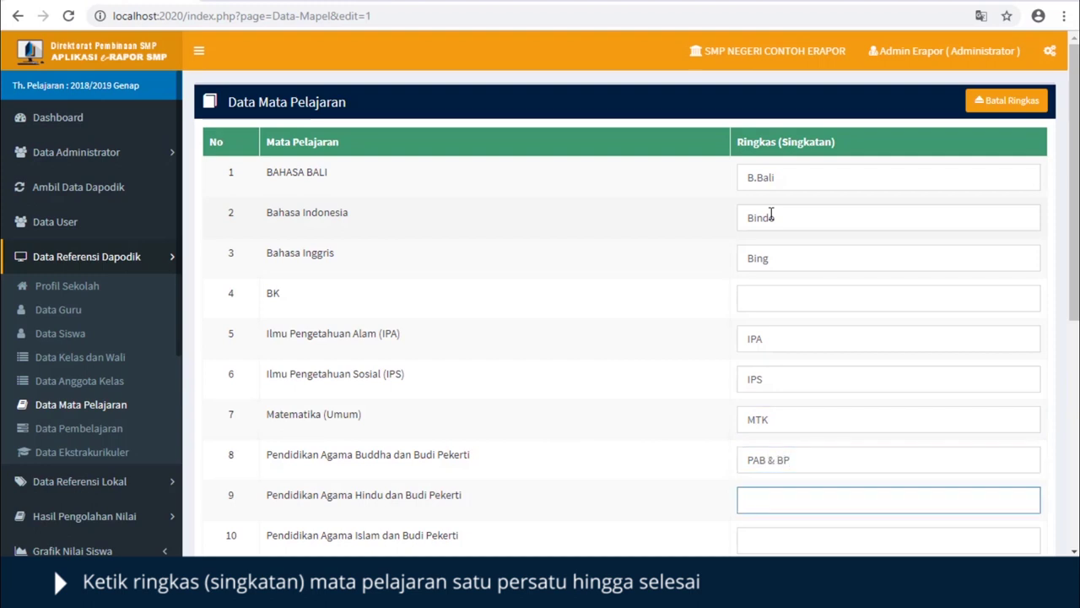
{"action": "type", "text": "PAH & BP"}
- Add the TIK abbreviation, then save all subject abbreviations and acknowledge the confirmation
{"action": "scroll", "coordinate": [1013, 304], "scroll_direction": "down", "scroll_amount": 4}
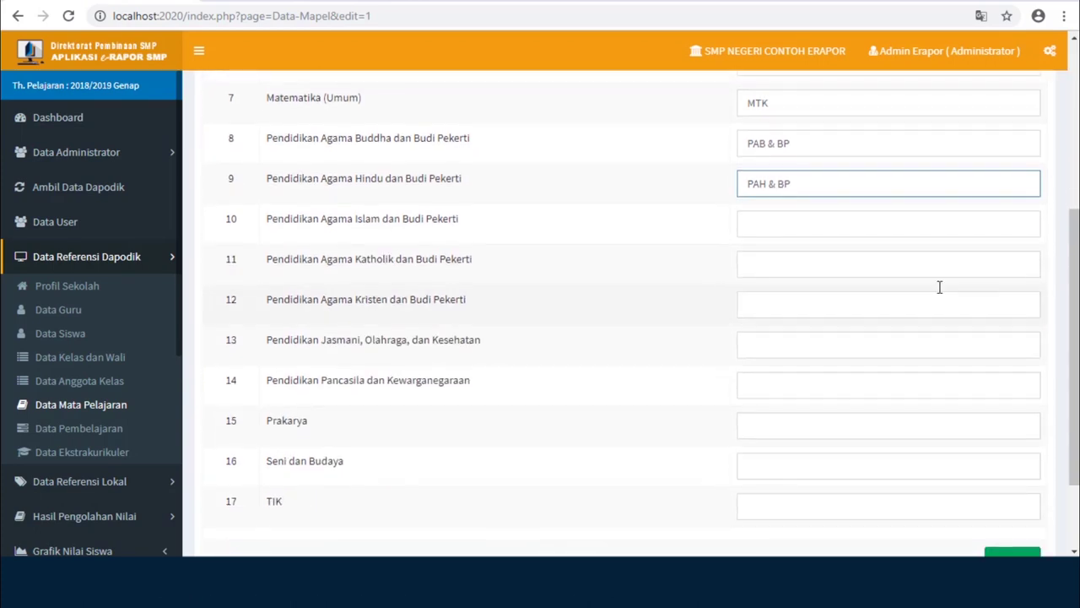
{"action": "left_click", "coordinate": [867, 225]}
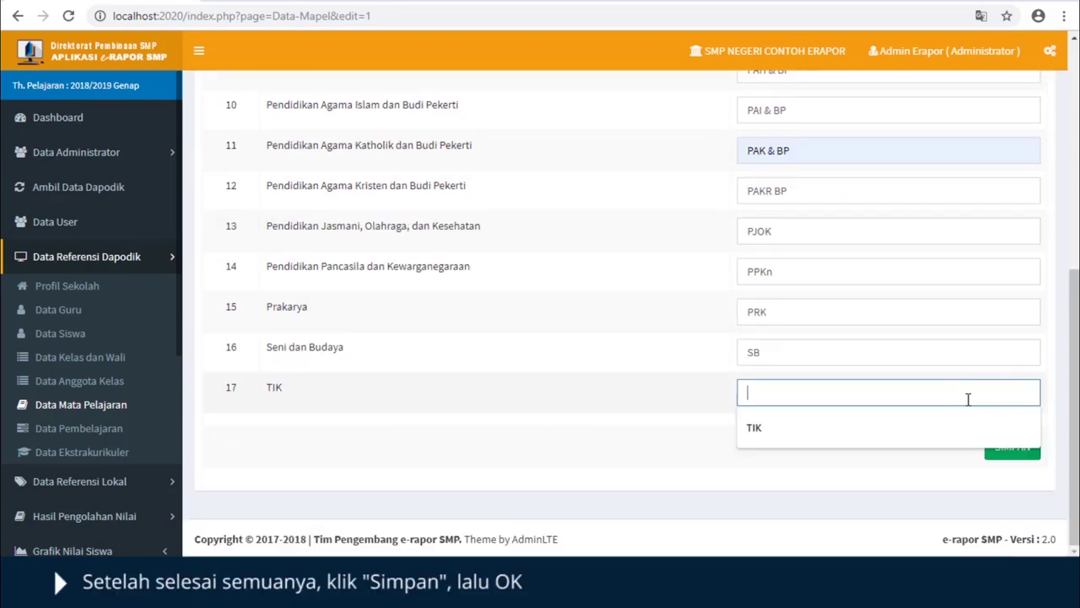
{"action": "type", "text": "TIK"}
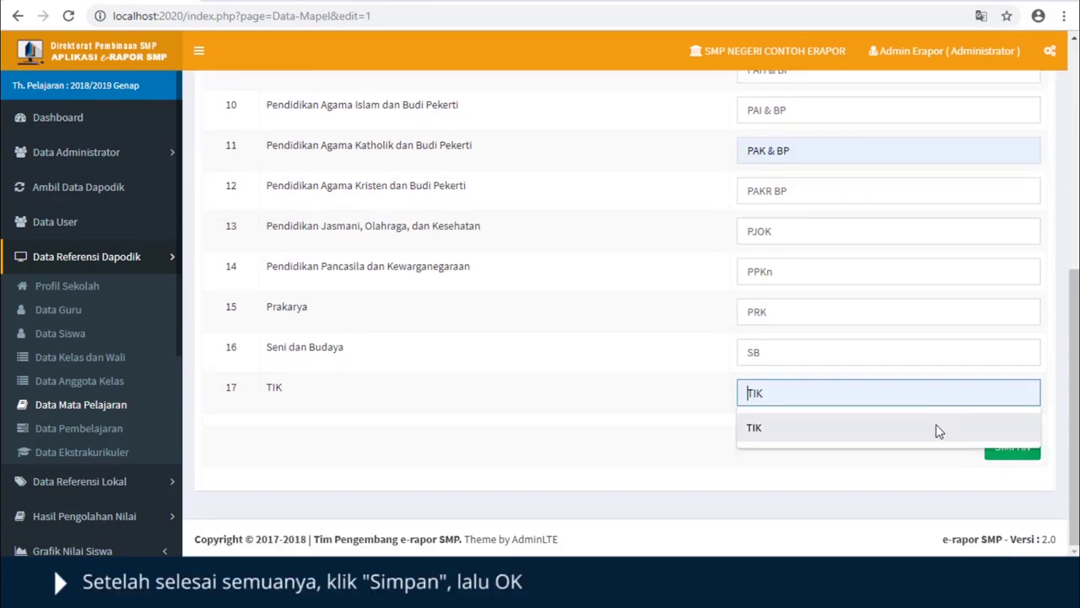
{"action": "left_click", "coordinate": [937, 428]}
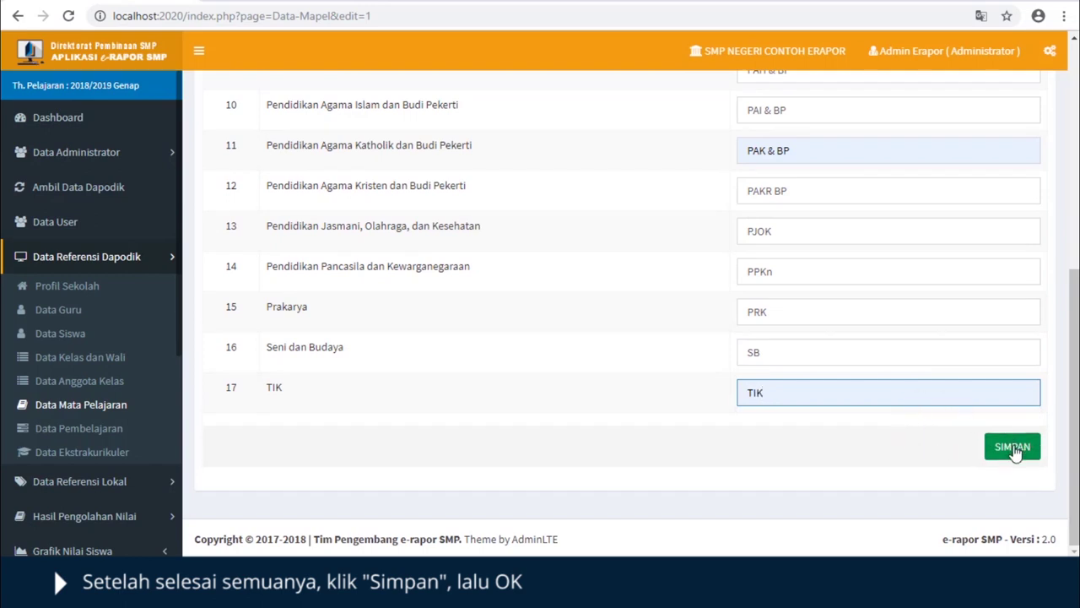
{"action": "scroll", "coordinate": [990, 411], "scroll_direction": "up", "scroll_amount": 5}
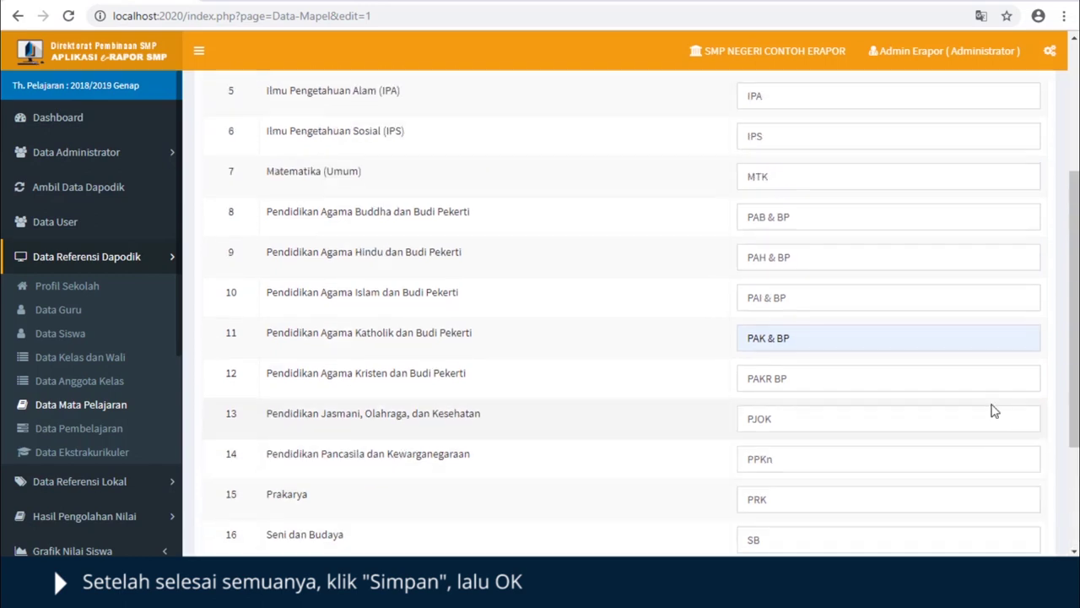
{"action": "scroll", "coordinate": [948, 281], "scroll_direction": "down", "scroll_amount": 5}
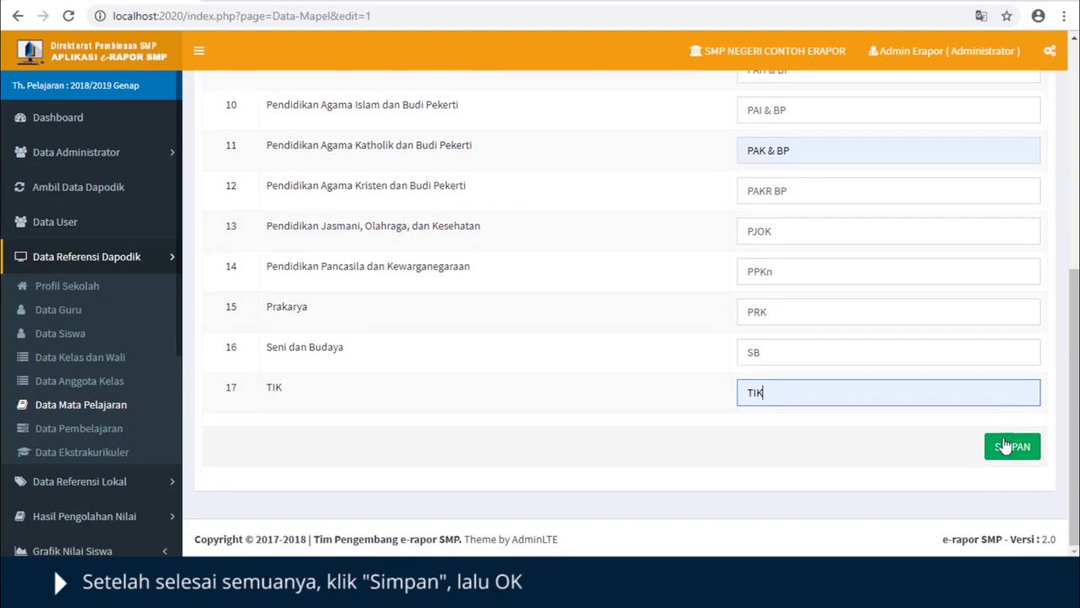
{"action": "left_click", "coordinate": [1004, 445]}
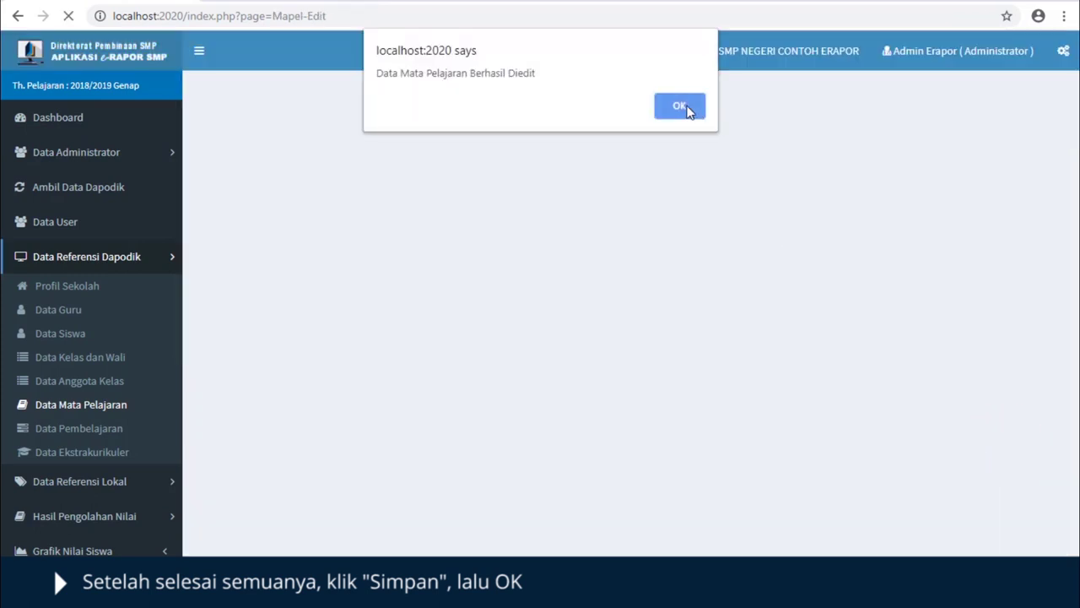
{"action": "left_click", "coordinate": [686, 107]}
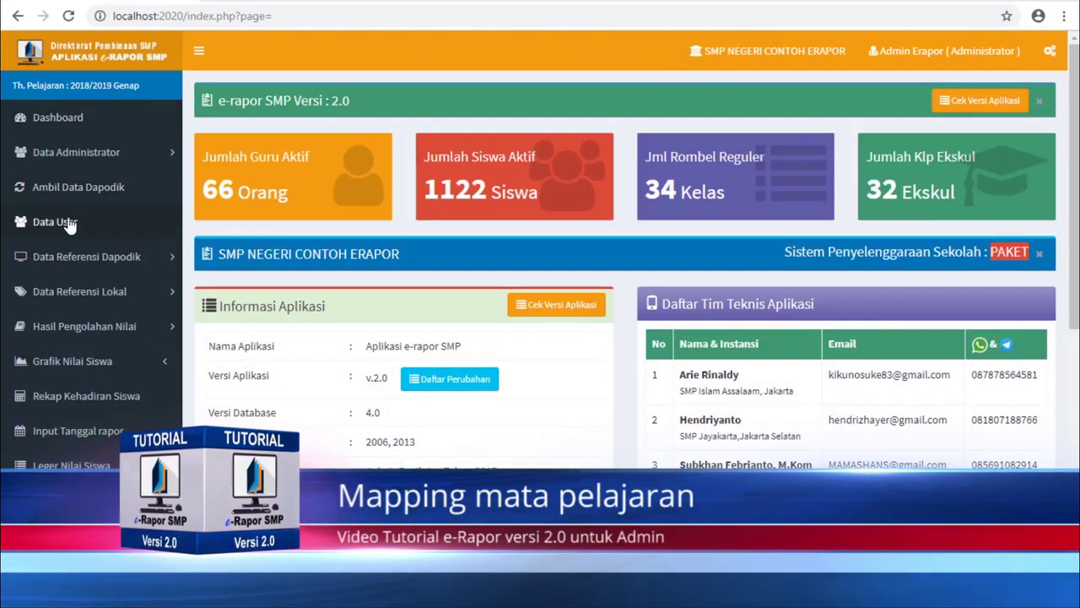
- Open Mapping Mapel K2013 under Data Referensi Lokal
{"action": "left_click", "coordinate": [74, 296]}
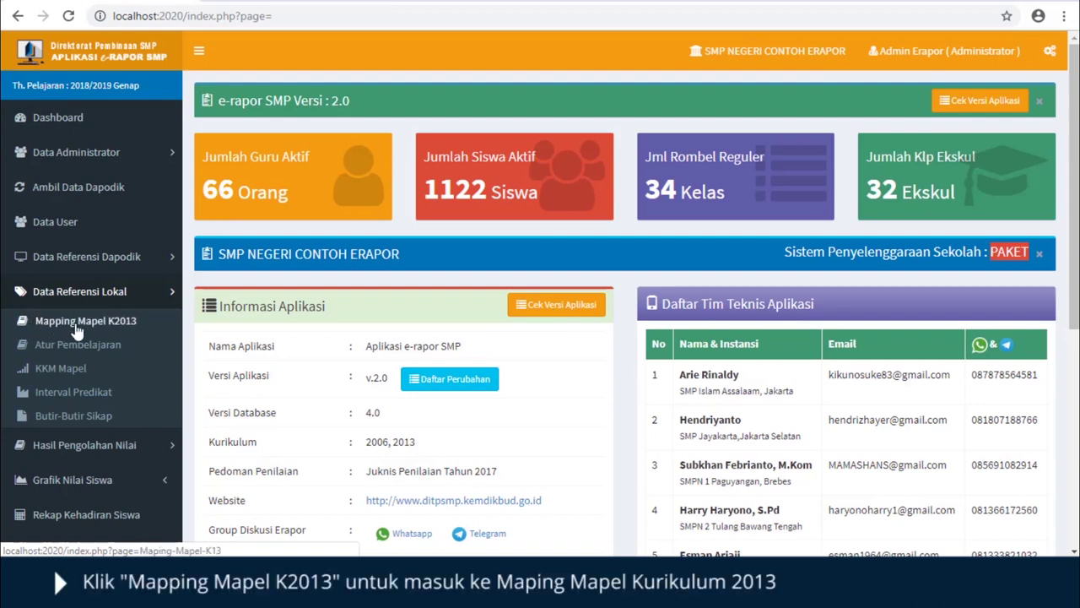
{"action": "left_click", "coordinate": [83, 323]}
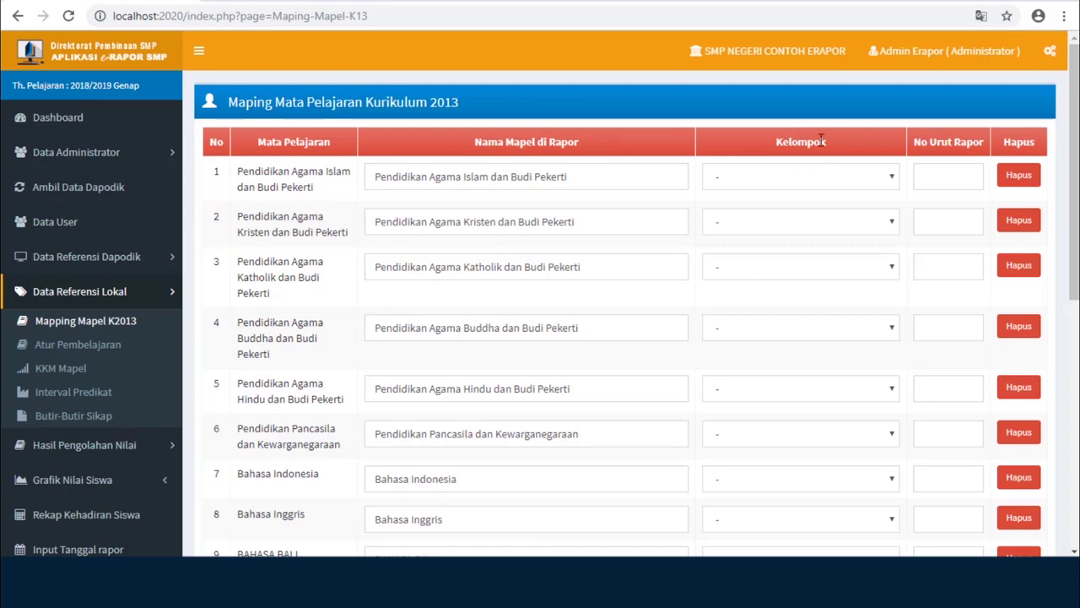
- Put the five religion subjects, Pendidikan Pancasila, Bahasa Indonesia and Bahasa Inggris in Kelompok A
{"action": "left_click", "coordinate": [892, 179]}
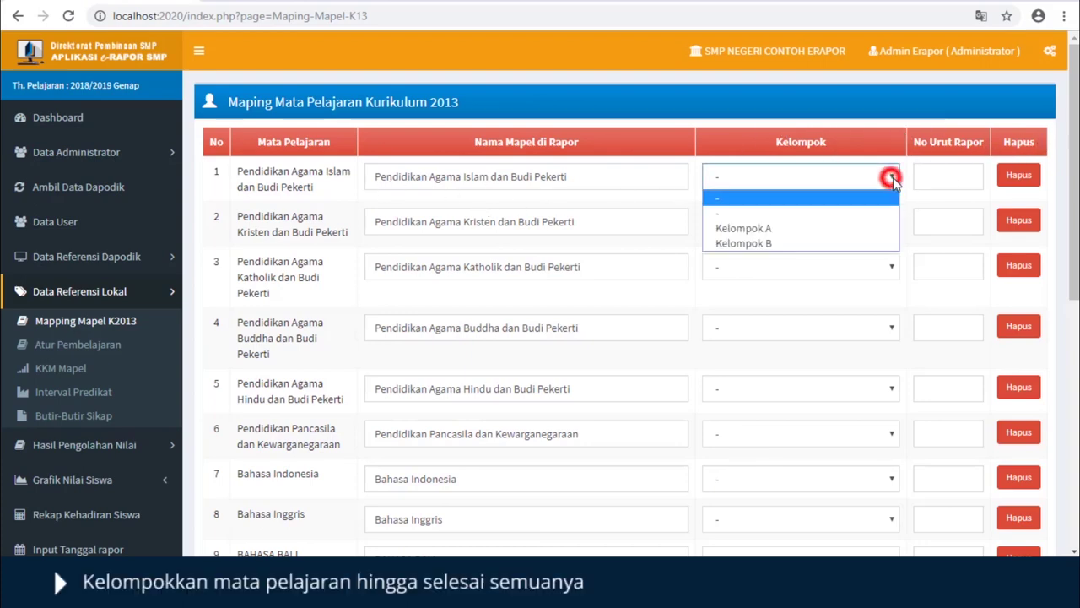
{"action": "left_click", "coordinate": [843, 229]}
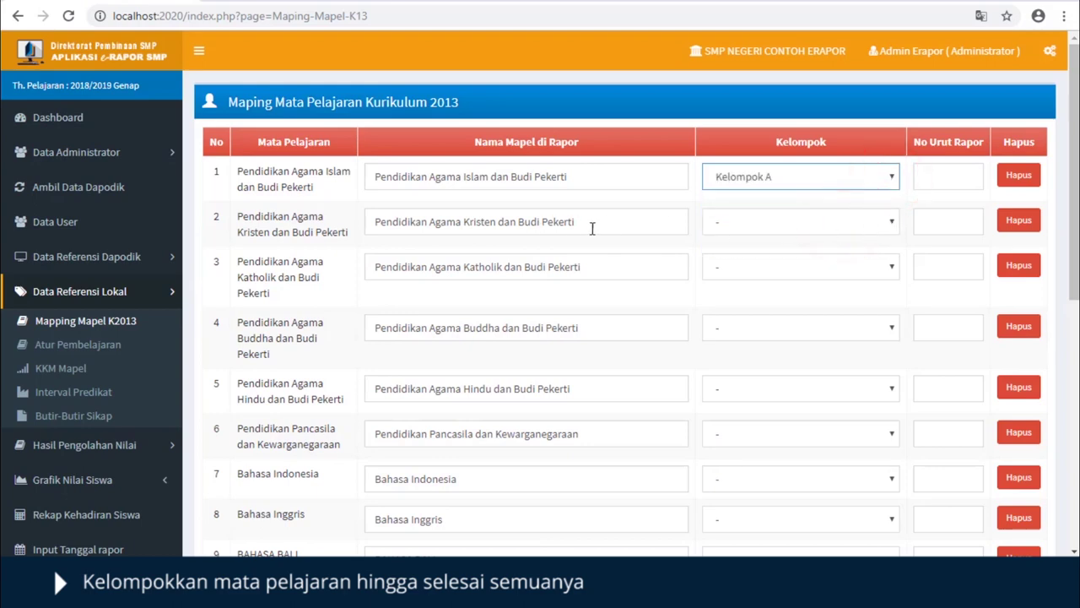
{"action": "left_click", "coordinate": [892, 226]}
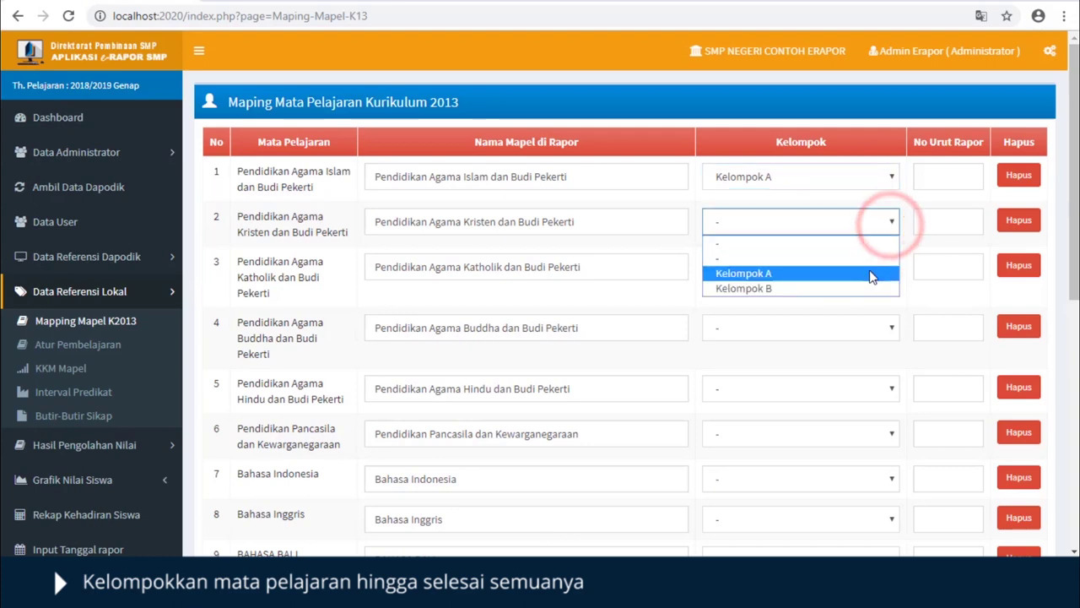
{"action": "left_click", "coordinate": [800, 271]}
{"action": "left_click", "coordinate": [870, 313]}
{"action": "left_click", "coordinate": [886, 328]}
{"action": "left_click", "coordinate": [861, 368]}
{"action": "scroll", "coordinate": [856, 361], "scroll_direction": "down", "scroll_amount": 2}
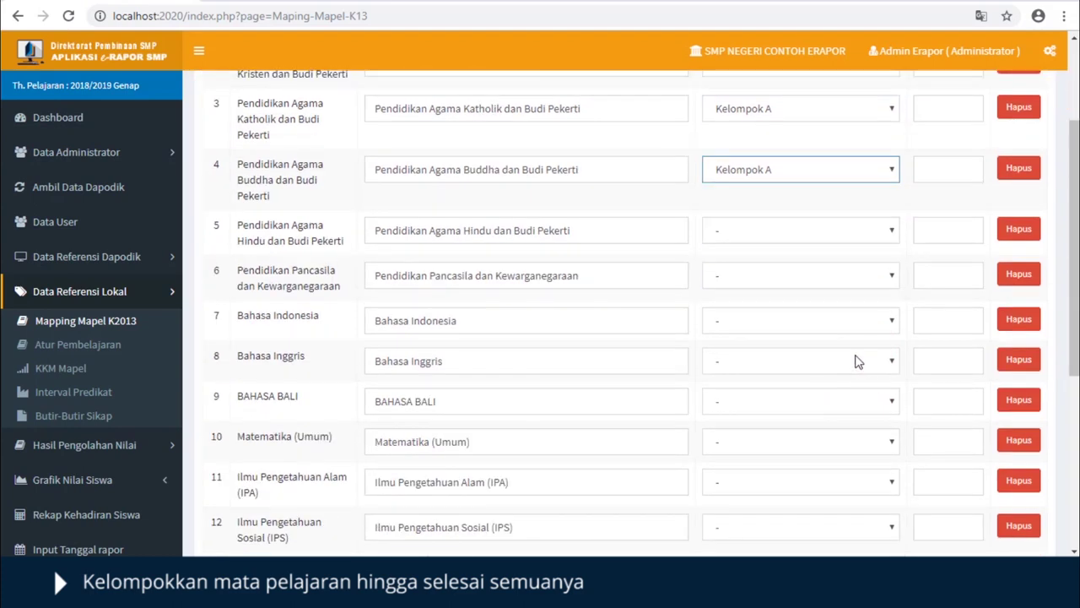
{"action": "left_click", "coordinate": [893, 229]}
{"action": "left_click", "coordinate": [843, 281]}
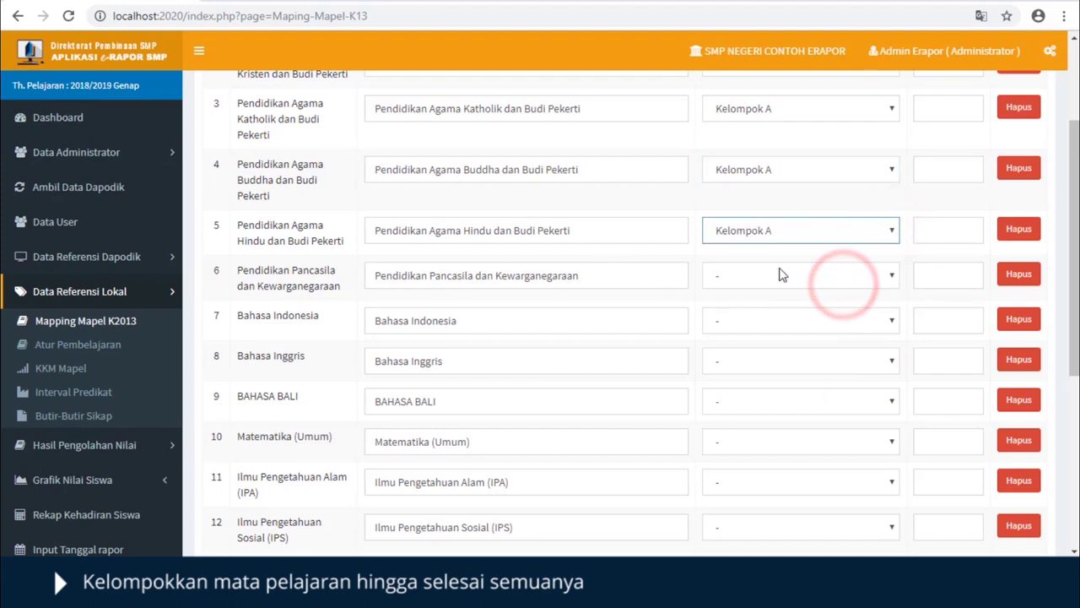
{"action": "left_click", "coordinate": [895, 275]}
{"action": "left_click", "coordinate": [825, 326]}
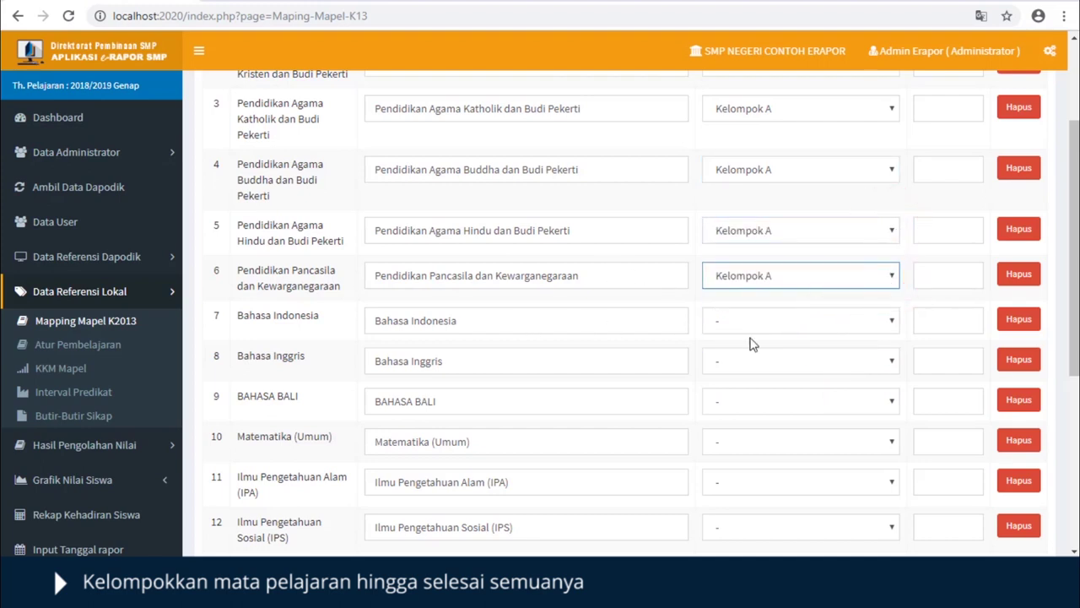
{"action": "left_click", "coordinate": [878, 318]}
{"action": "left_click", "coordinate": [848, 372]}
{"action": "left_click", "coordinate": [870, 361]}
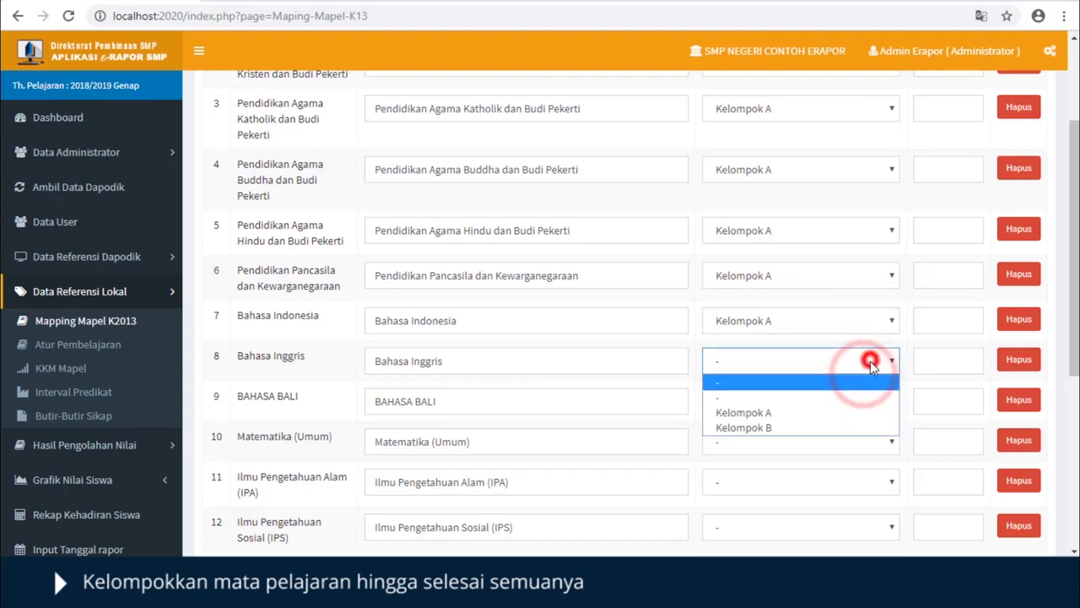
{"action": "left_click", "coordinate": [854, 412]}
- Put Matematika, IPA and IPS in Kelompok A; BAHASA BALI and physical education in Kelompok B
{"action": "left_click", "coordinate": [858, 405]}
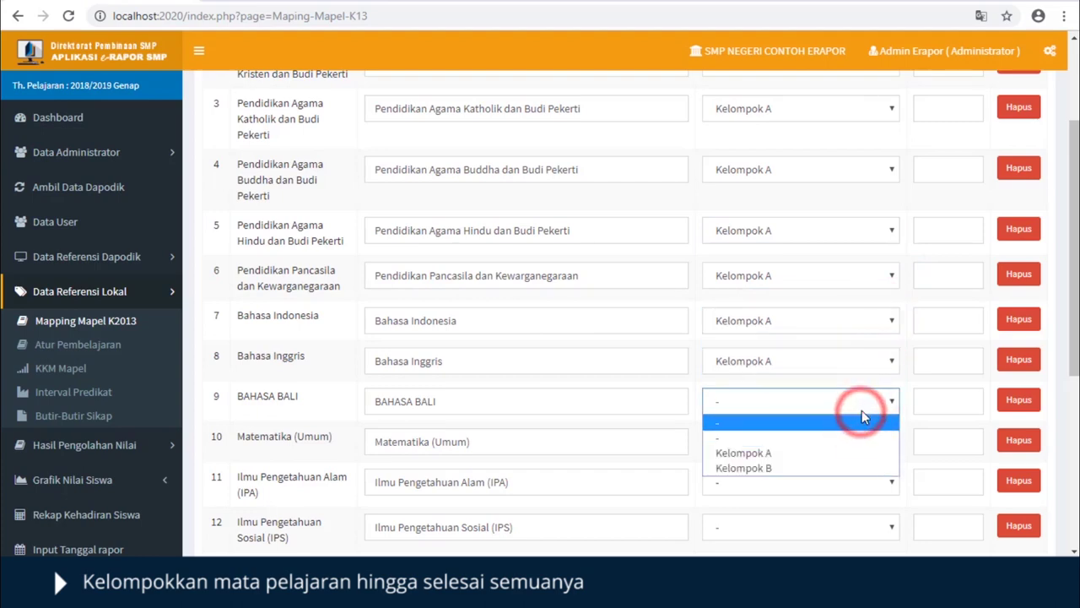
{"action": "left_click", "coordinate": [844, 467]}
{"action": "scroll", "coordinate": [836, 464], "scroll_direction": "down", "scroll_amount": 2}
{"action": "left_click", "coordinate": [877, 279]}
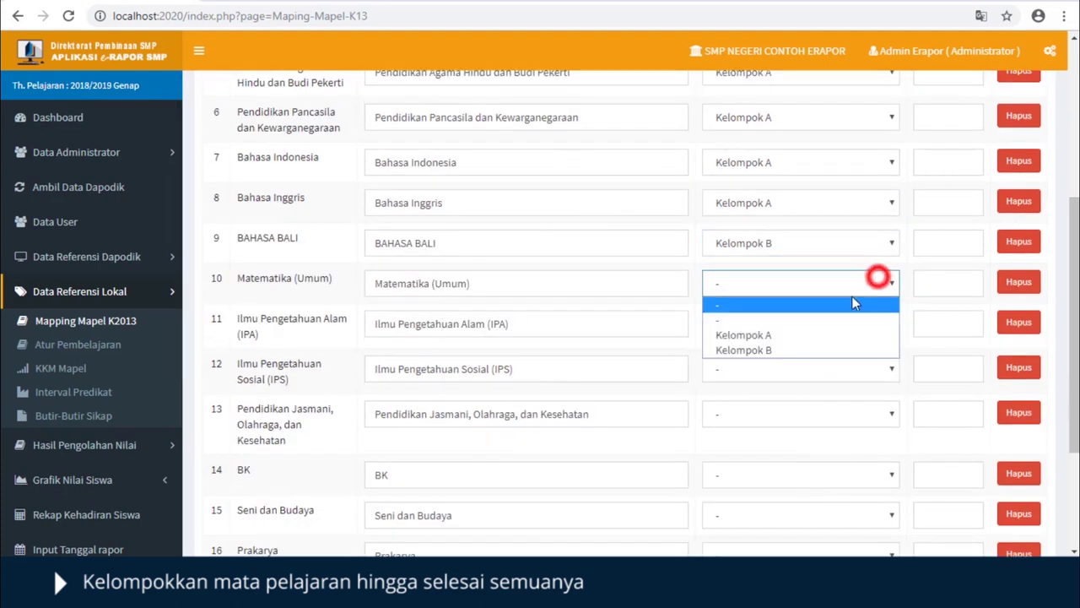
{"action": "left_click", "coordinate": [832, 335]}
{"action": "left_click", "coordinate": [832, 329]}
{"action": "left_click", "coordinate": [825, 374]}
{"action": "left_click", "coordinate": [824, 371]}
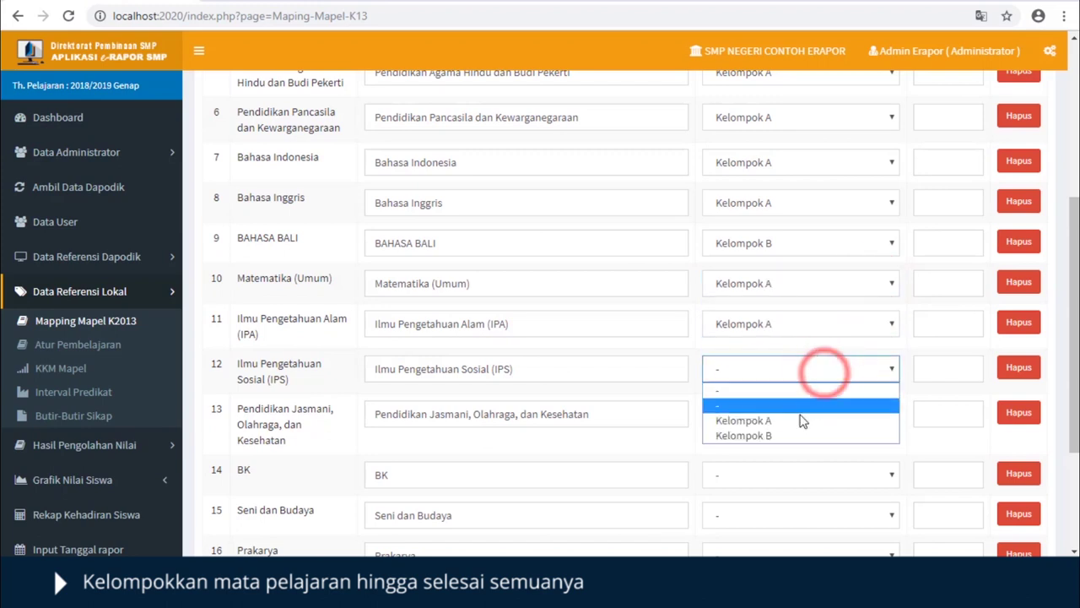
{"action": "left_click", "coordinate": [802, 420]}
{"action": "left_click", "coordinate": [796, 414]}
{"action": "left_click", "coordinate": [796, 482]}
- Put Seni dan Budaya and Prakarya in Kelompok B, leaving TIK without a group
{"action": "scroll", "coordinate": [424, 339], "scroll_direction": "down", "scroll_amount": 2}
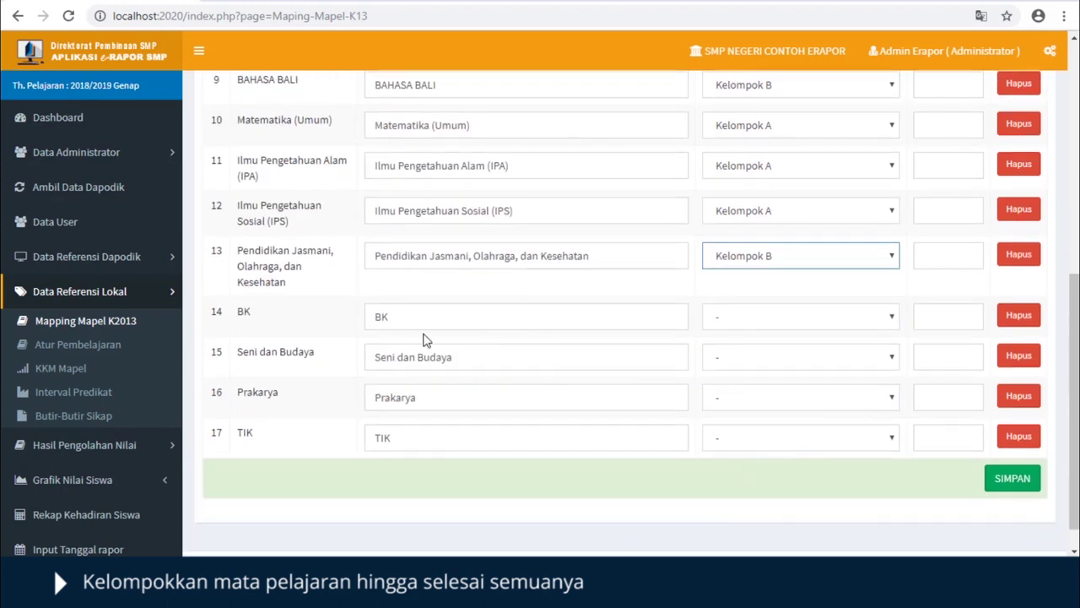
{"action": "left_click", "coordinate": [884, 354]}
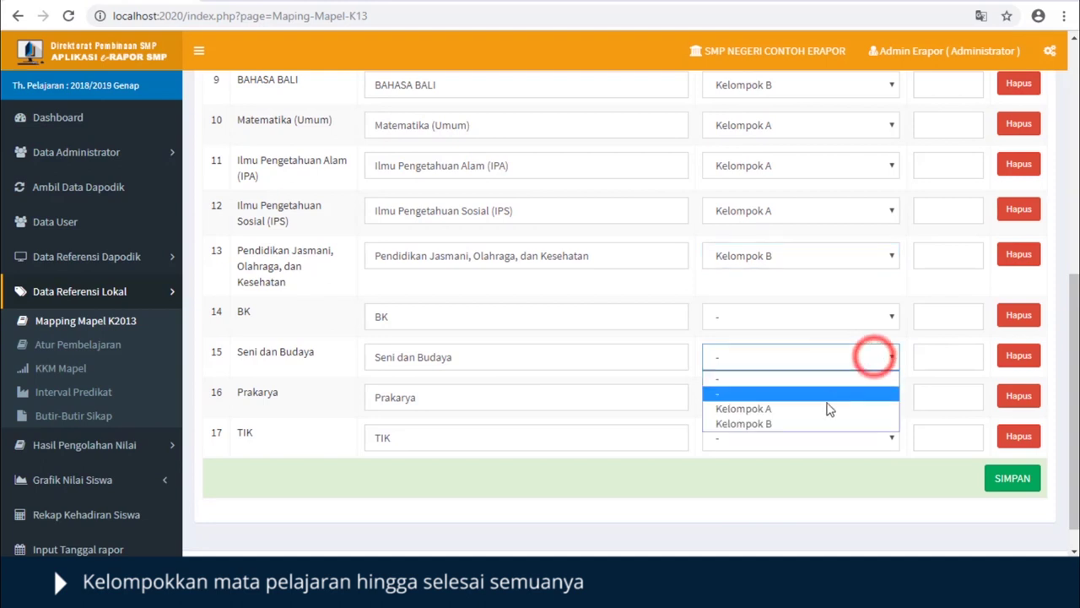
{"action": "left_click", "coordinate": [819, 422]}
{"action": "left_click", "coordinate": [839, 399]}
{"action": "left_click", "coordinate": [818, 465]}
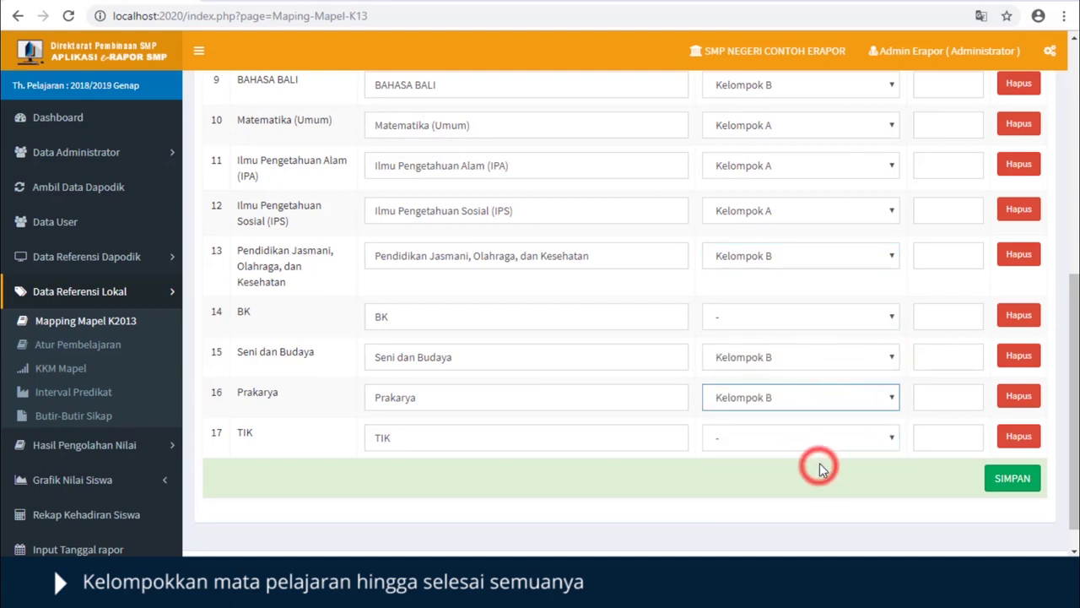
{"action": "left_click", "coordinate": [879, 440]}
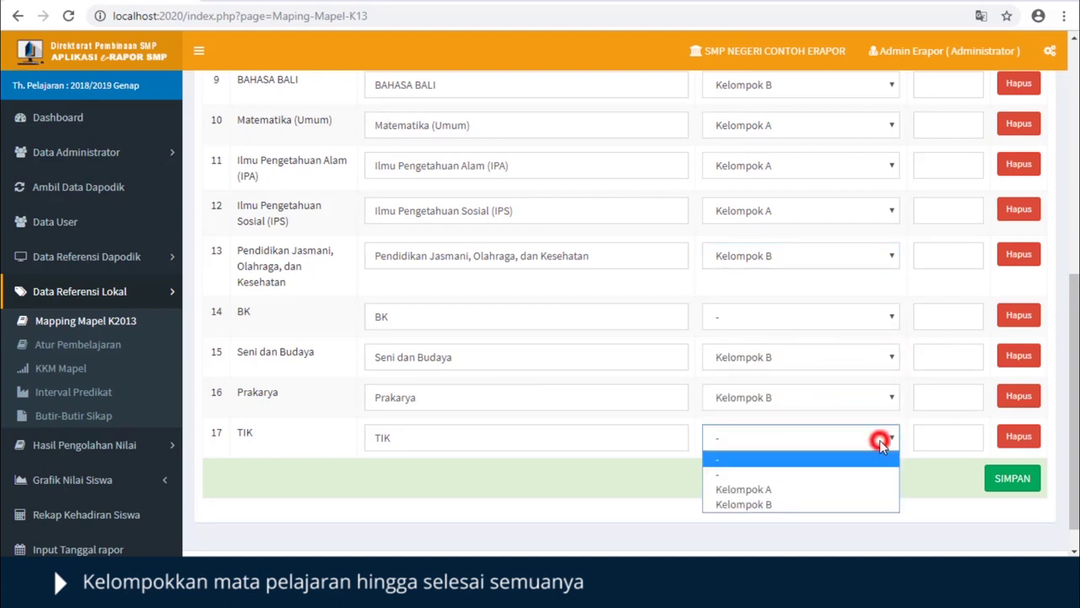
{"action": "left_click", "coordinate": [826, 504]}
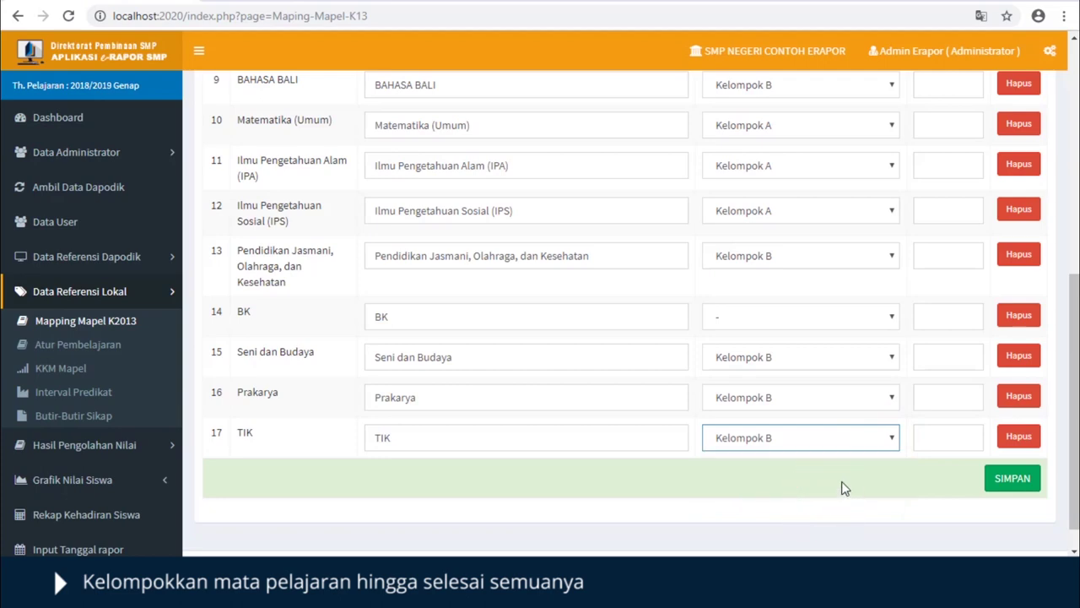
{"action": "left_click", "coordinate": [887, 438]}
{"action": "left_click", "coordinate": [854, 473]}
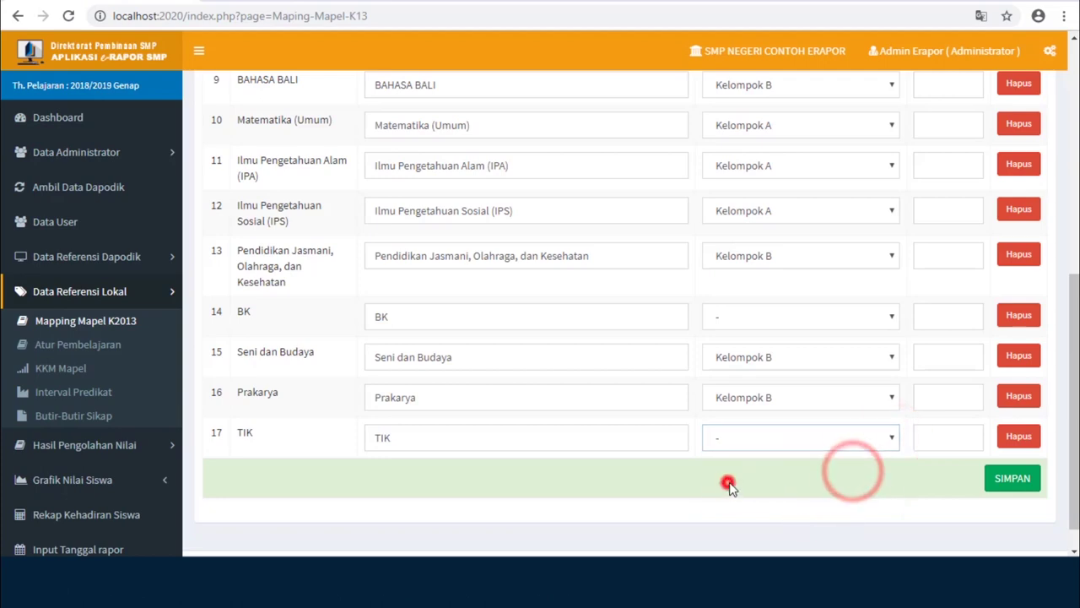
{"action": "left_click", "coordinate": [729, 485]}
{"action": "scroll", "coordinate": [968, 348], "scroll_direction": "up", "scroll_amount": 5}
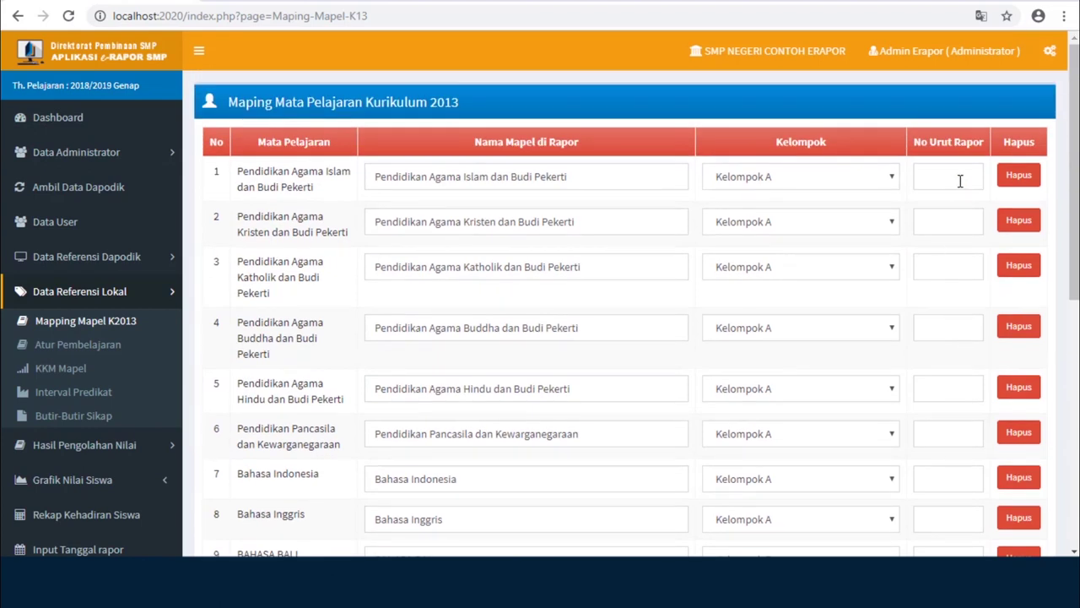
- Give the five religion subjects report order 1, Pendidikan Pancasila 2 and Bahasa Indonesia 3
{"action": "left_click", "coordinate": [959, 179]}
{"action": "type", "text": "1"}
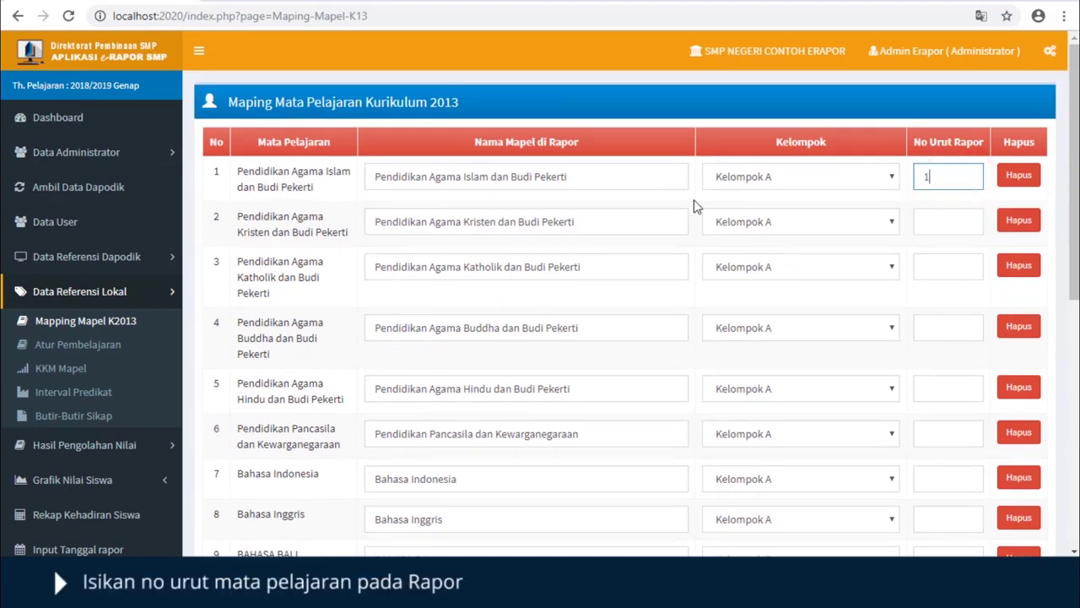
{"action": "left_click", "coordinate": [945, 222]}
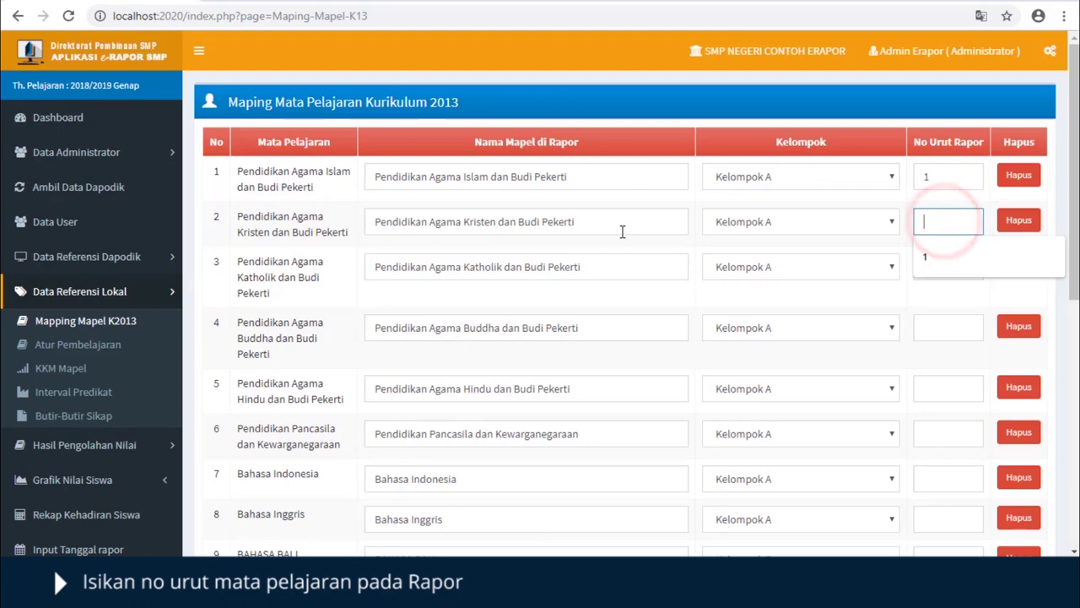
{"action": "type", "text": "1"}
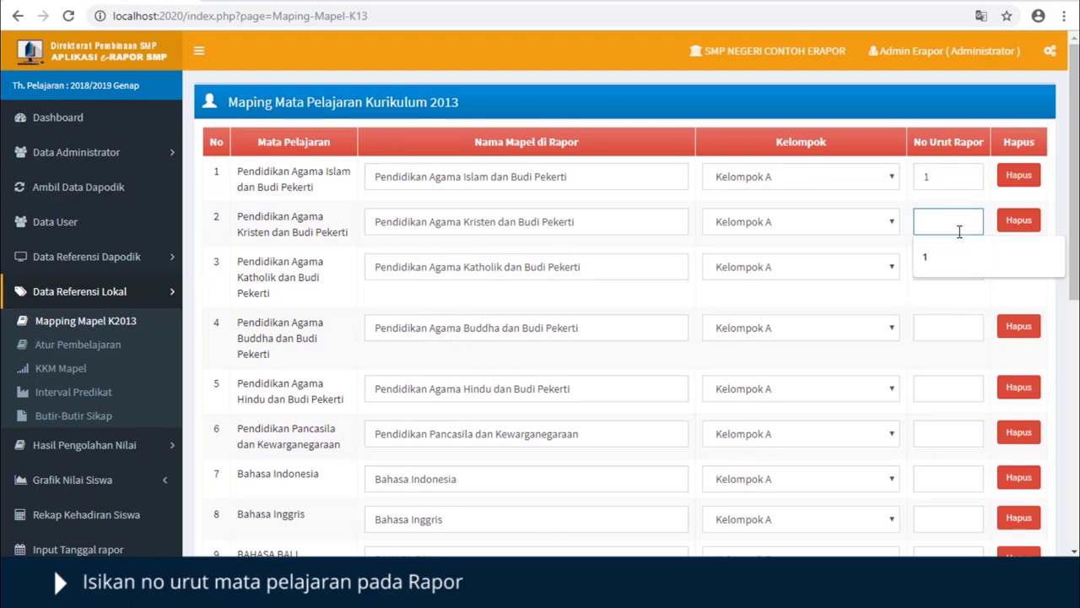
{"action": "left_click", "coordinate": [953, 266]}
{"action": "type", "text": "1"}
{"action": "left_click", "coordinate": [945, 319]}
{"action": "type", "text": "1"}
{"action": "left_click", "coordinate": [937, 386]}
{"action": "type", "text": "1"}
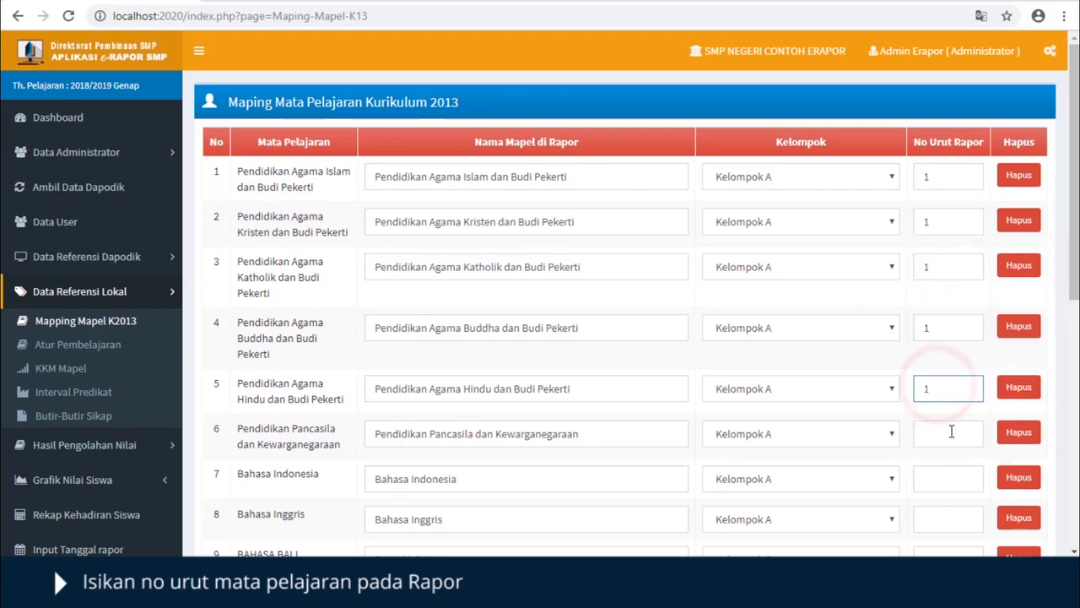
{"action": "left_click", "coordinate": [947, 432]}
{"action": "type", "text": "2"}
{"action": "left_click", "coordinate": [946, 476]}
{"action": "type", "text": "3"}
- Set report orders Bahasa Inggris 4, Matematika 5, IPA 6, IPS 7, physical education 8; leave BAHASA BALI empty
{"action": "scroll", "coordinate": [947, 445], "scroll_direction": "down", "scroll_amount": 4}
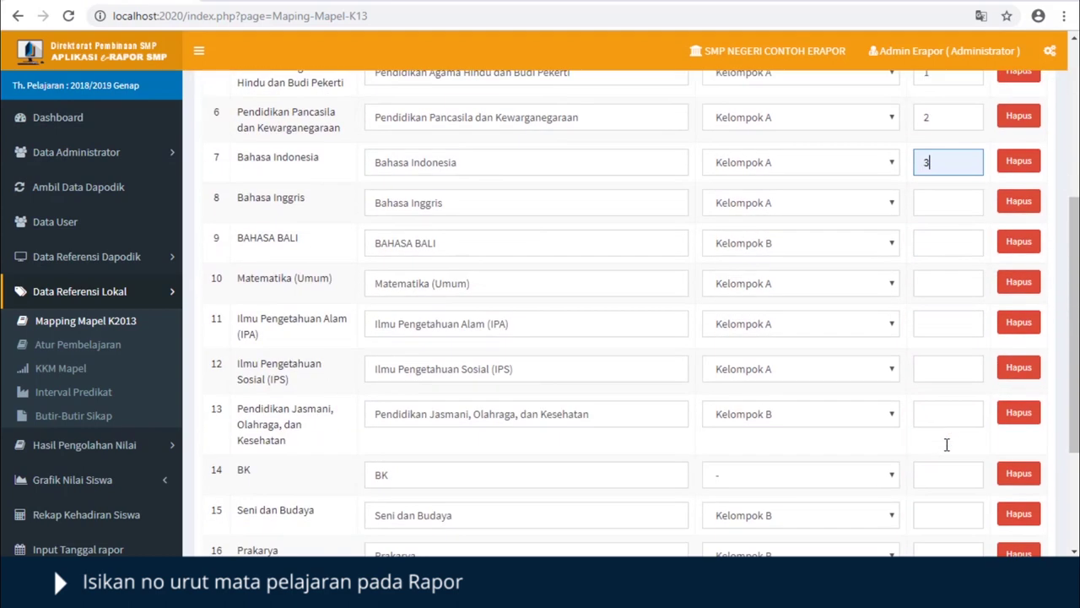
{"action": "left_click", "coordinate": [939, 203]}
{"action": "left_click", "coordinate": [928, 295]}
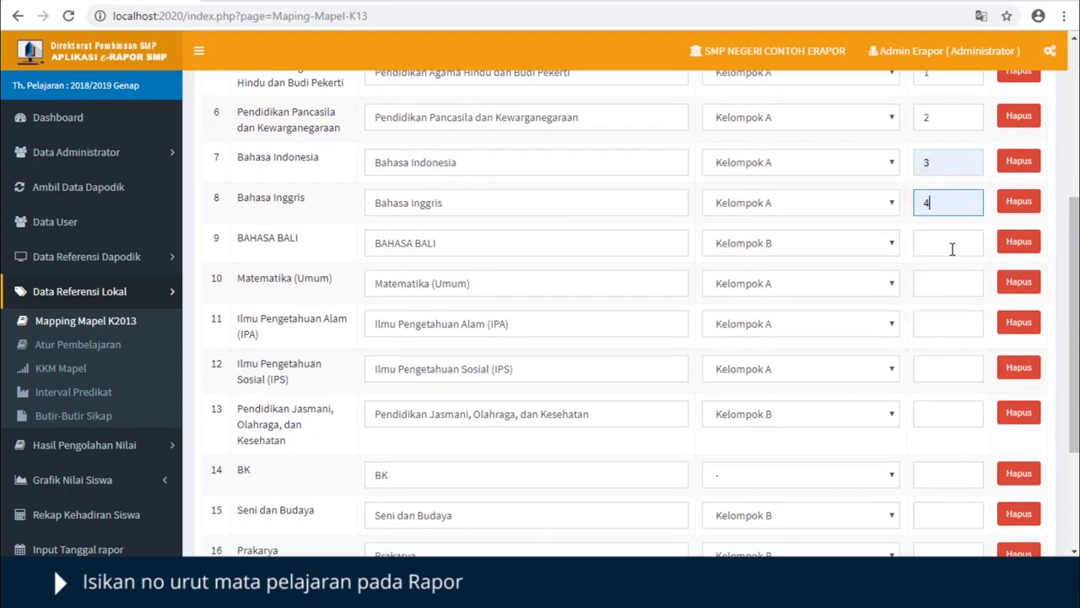
{"action": "left_click", "coordinate": [951, 248]}
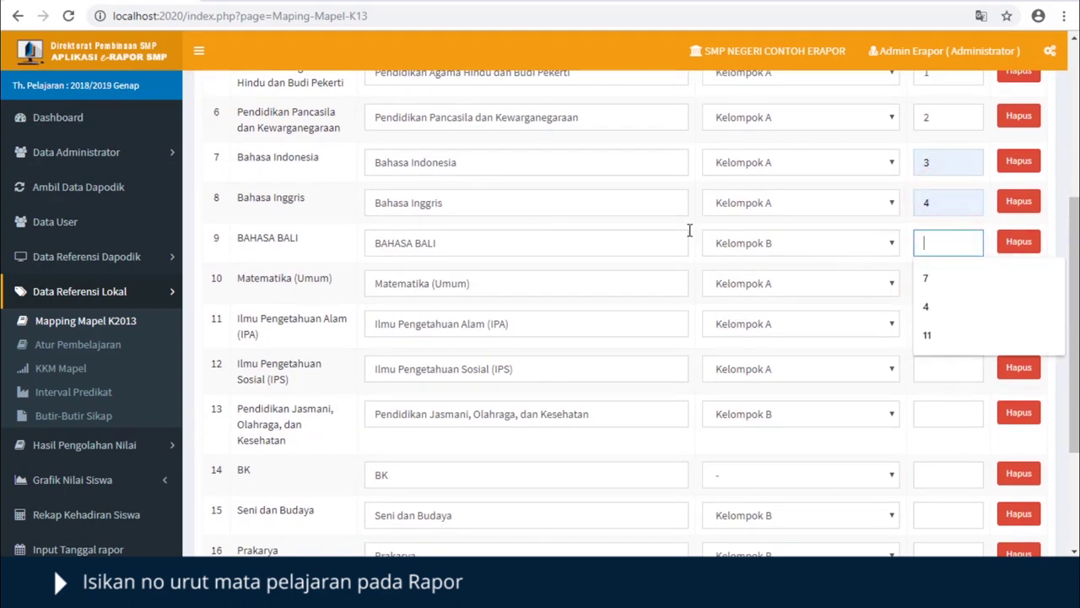
{"action": "left_click", "coordinate": [692, 226]}
{"action": "left_click", "coordinate": [933, 281]}
{"action": "left_click", "coordinate": [936, 329]}
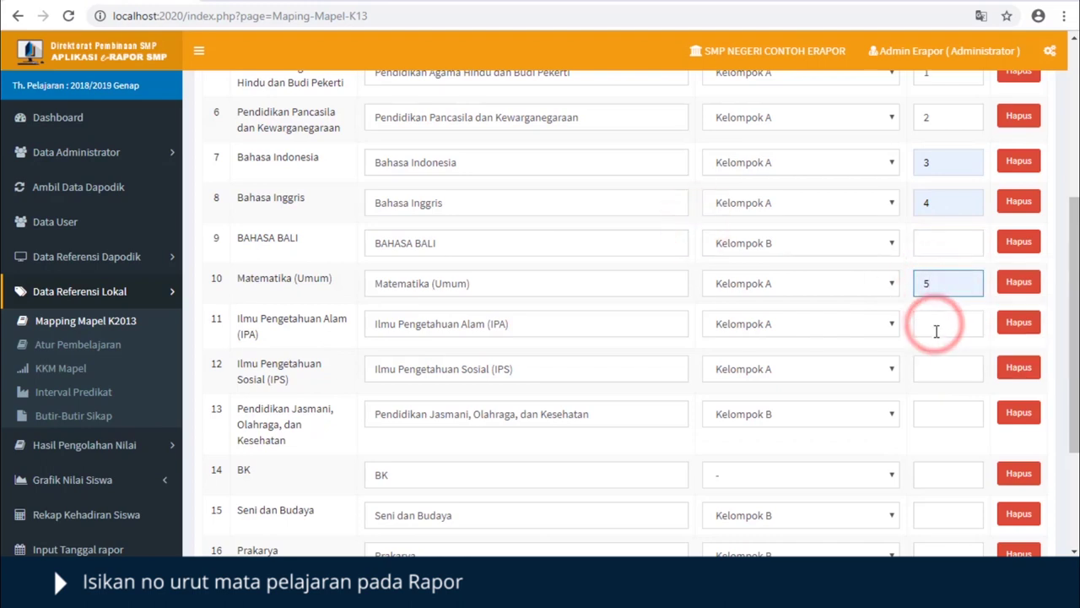
{"action": "left_click", "coordinate": [935, 331]}
{"action": "left_click", "coordinate": [930, 377]}
{"action": "left_click", "coordinate": [936, 369]}
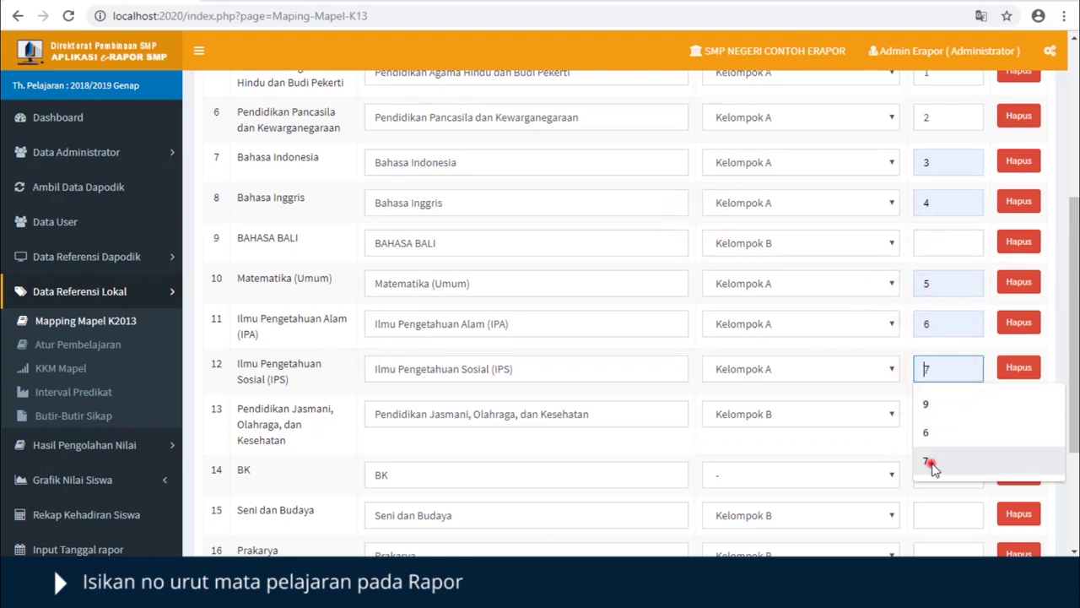
{"action": "left_click", "coordinate": [934, 465]}
{"action": "left_click", "coordinate": [935, 415]}
{"action": "left_click", "coordinate": [937, 502]}
- Give Seni dan Budaya order 9 and Prakarya order 10, then save the mapping and acknowledge
{"action": "scroll", "coordinate": [930, 414], "scroll_direction": "down", "scroll_amount": 2}
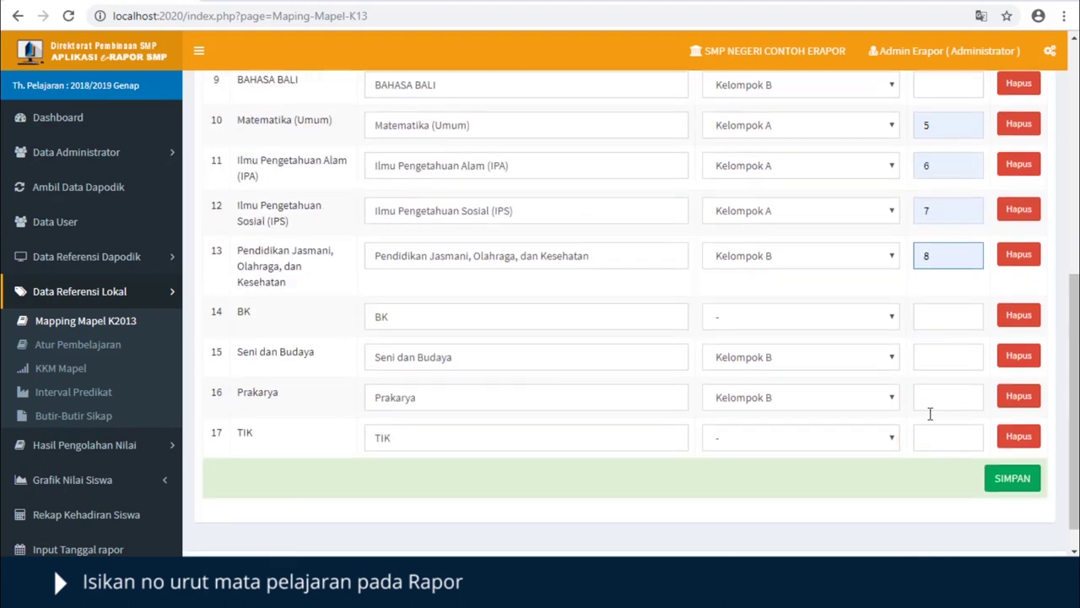
{"action": "left_click", "coordinate": [930, 357]}
{"action": "left_click", "coordinate": [928, 393]}
{"action": "left_click", "coordinate": [928, 396]}
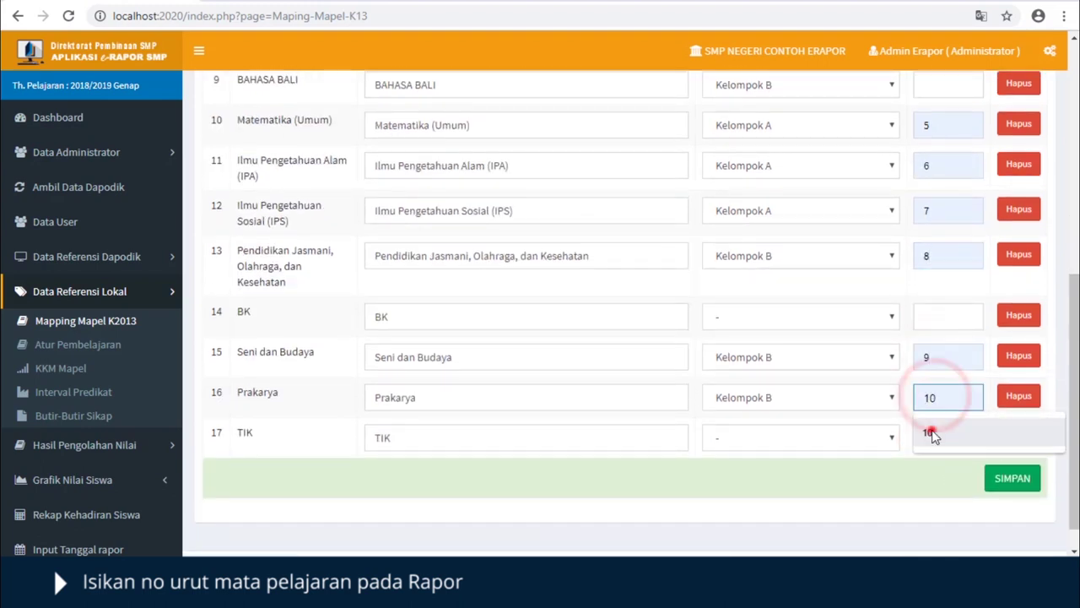
{"action": "left_click", "coordinate": [932, 433]}
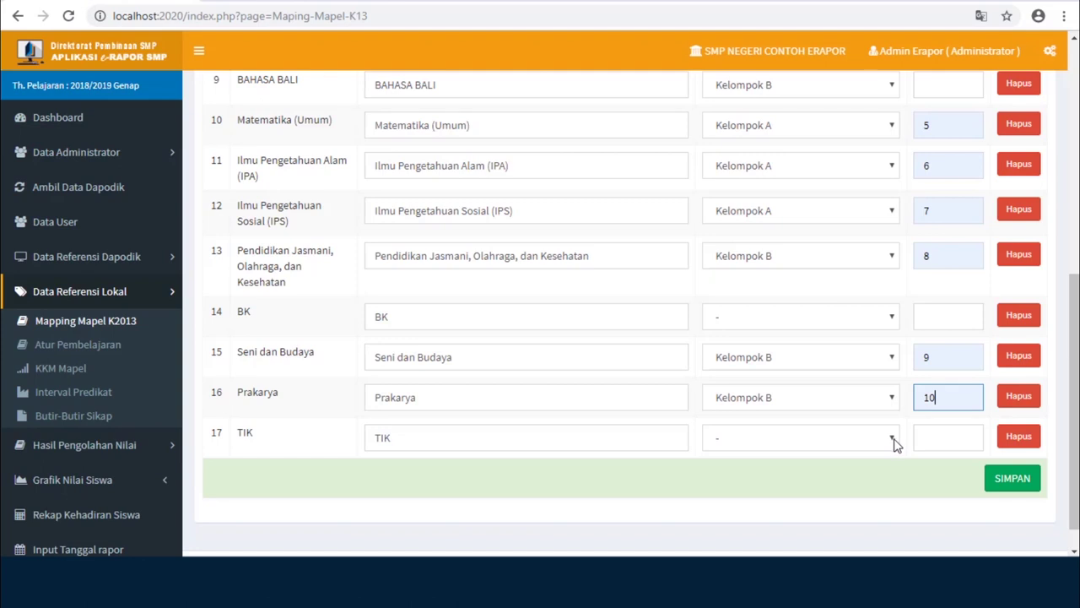
{"action": "scroll", "coordinate": [945, 436], "scroll_direction": "down", "scroll_amount": 1}
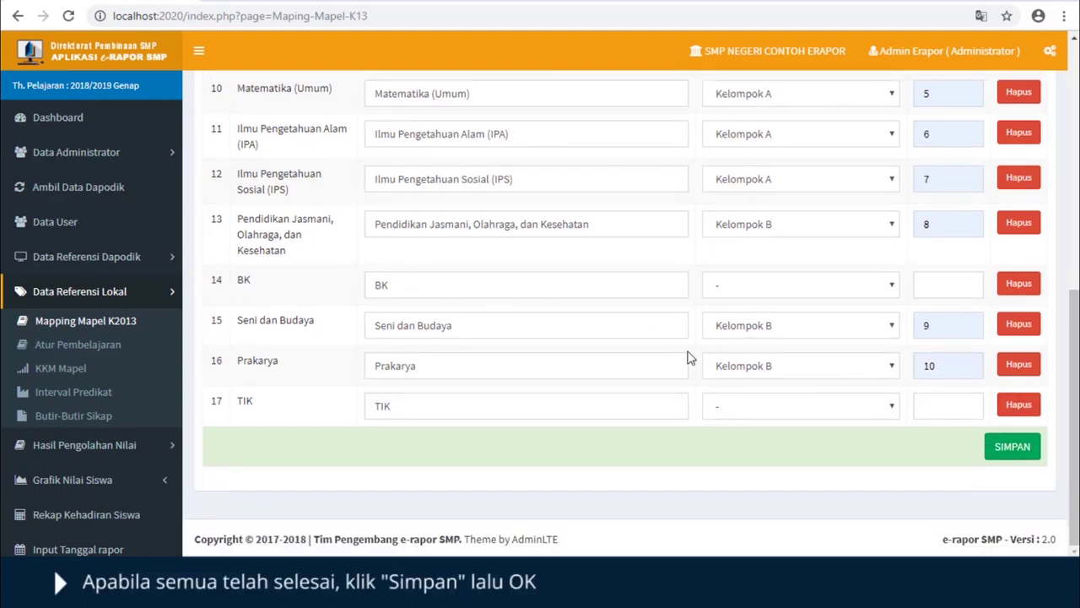
{"action": "left_click", "coordinate": [1018, 447]}
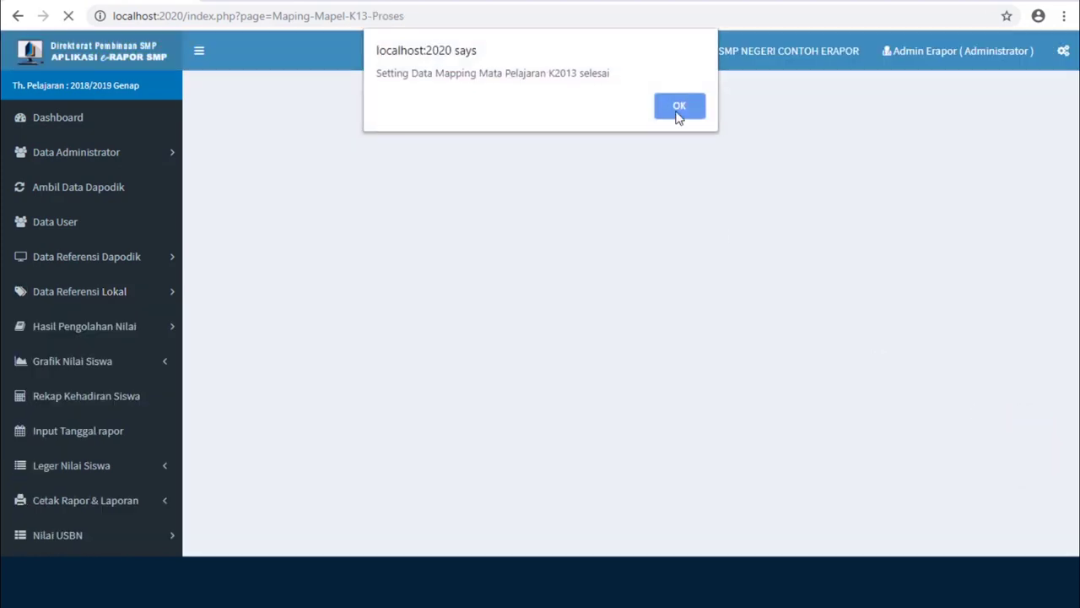
{"action": "left_click", "coordinate": [671, 105]}
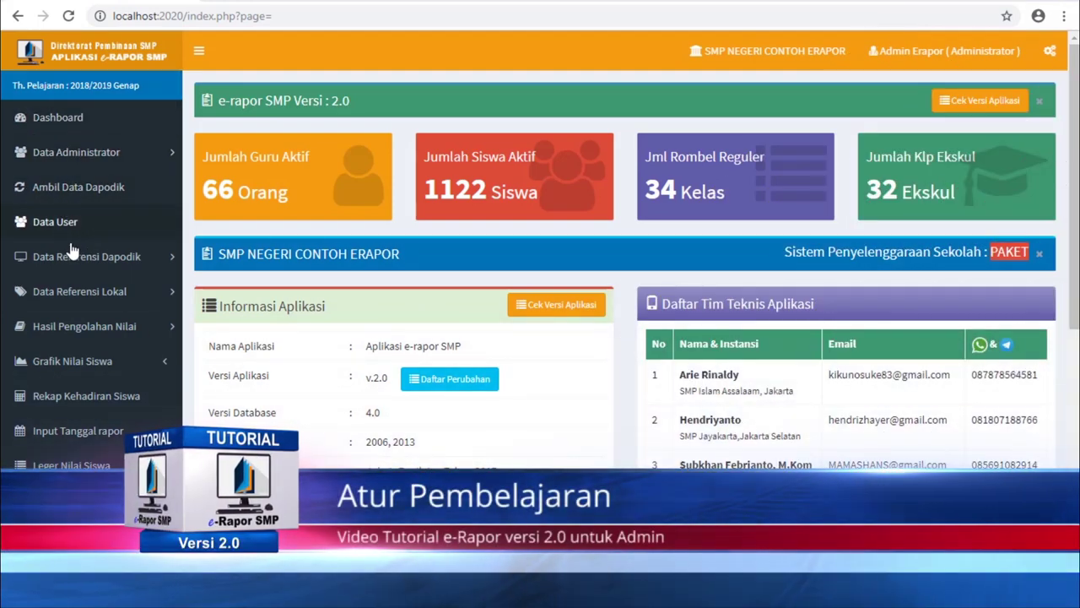
- Expand Data Referensi Lokal in the sidebar to reach Atur Pembelajaran
{"action": "left_click", "coordinate": [101, 291]}
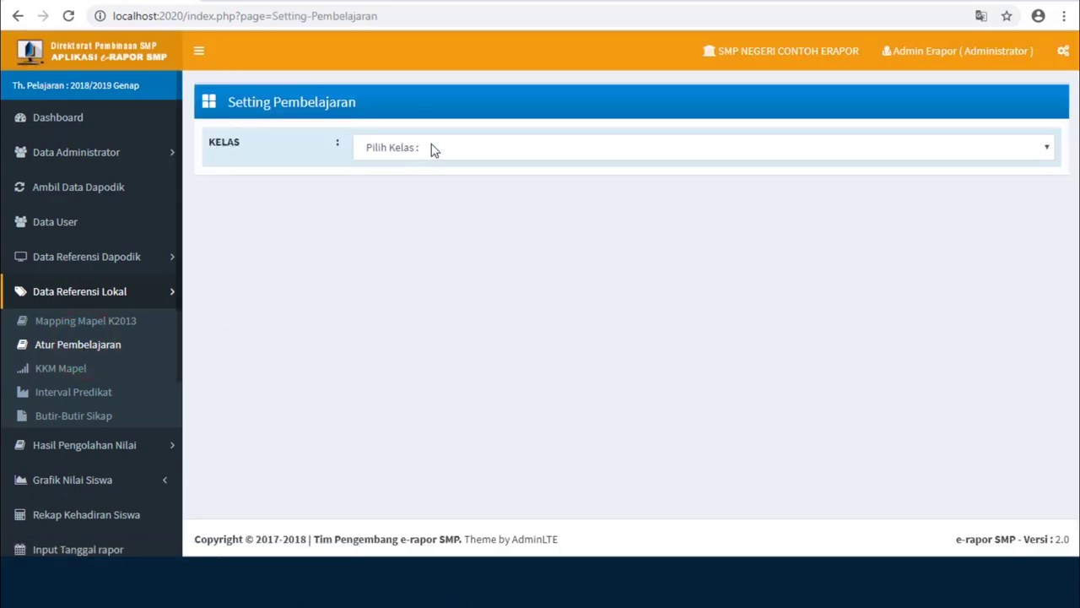
- Select Kelas 7 5, set TIK's status to Tidak aktif, save, and dismiss the confirmation
{"action": "left_click", "coordinate": [433, 149]}
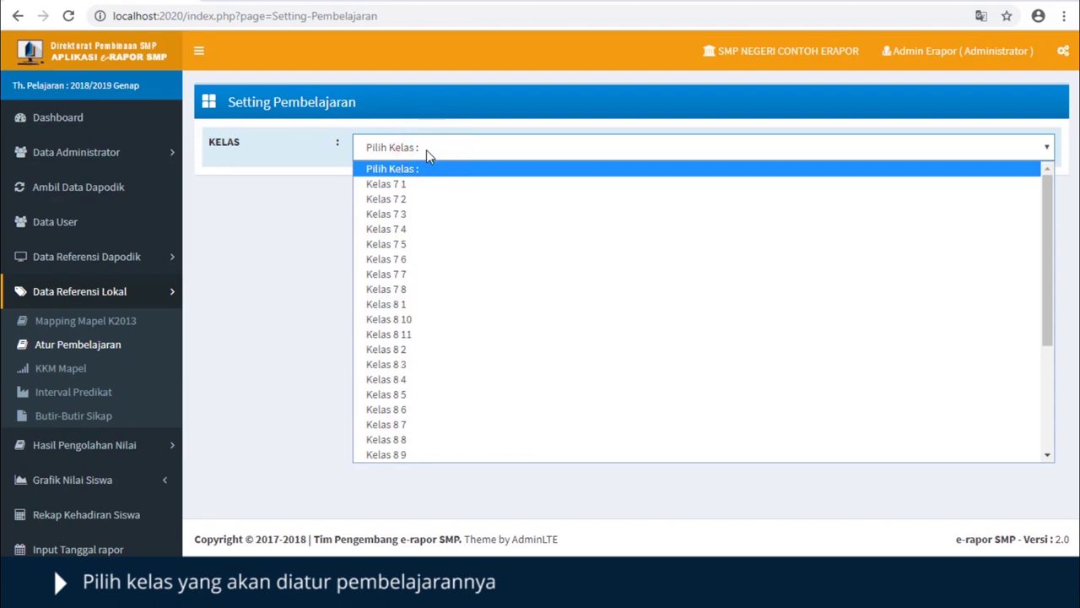
{"action": "left_click", "coordinate": [400, 244]}
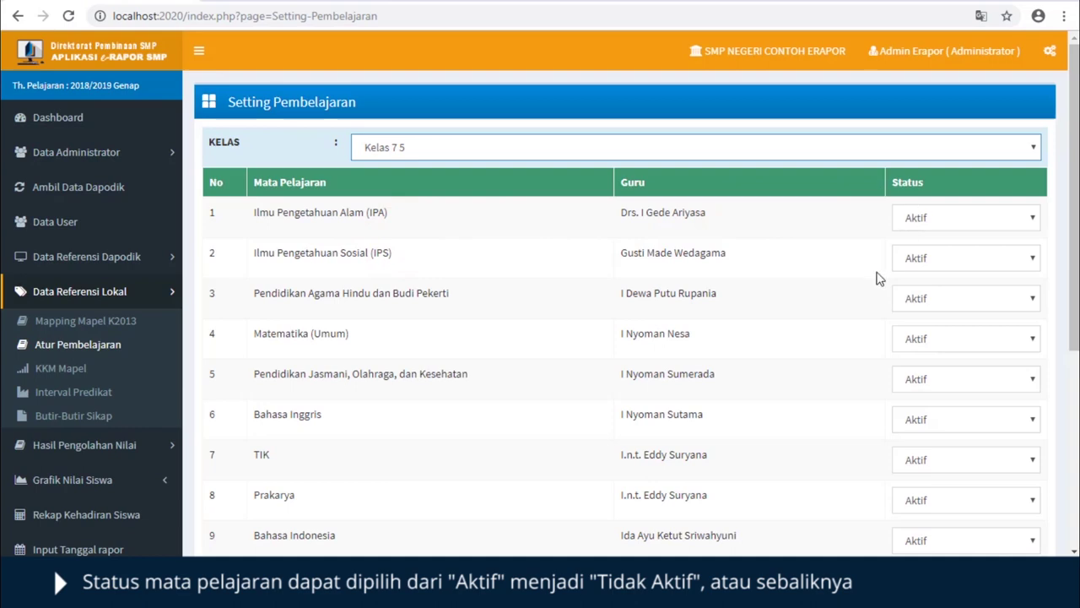
{"action": "scroll", "coordinate": [877, 279], "scroll_direction": "down", "scroll_amount": 4}
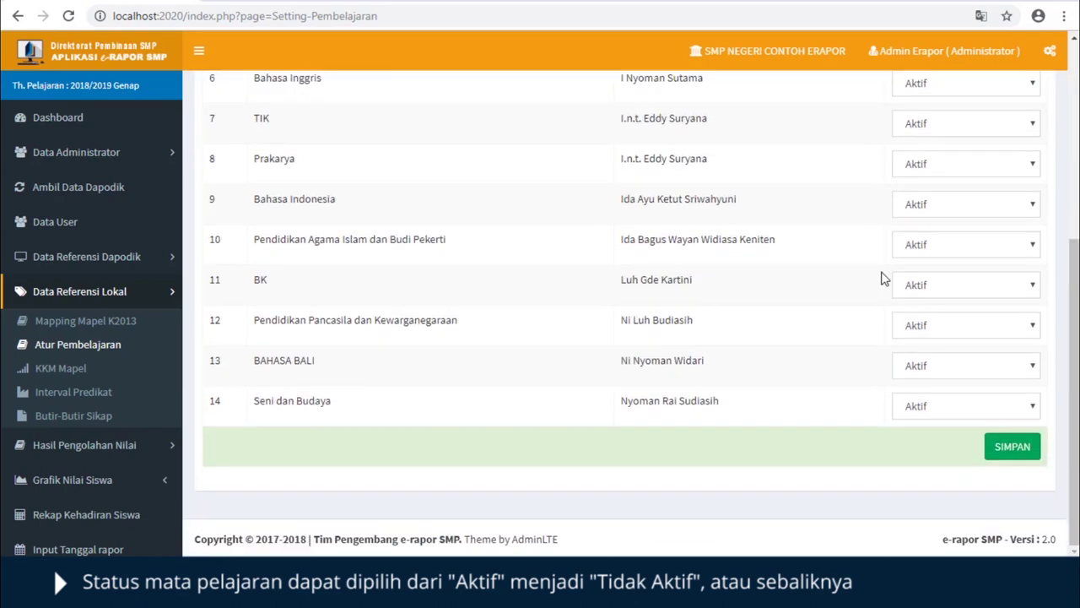
{"action": "left_click", "coordinate": [1033, 125]}
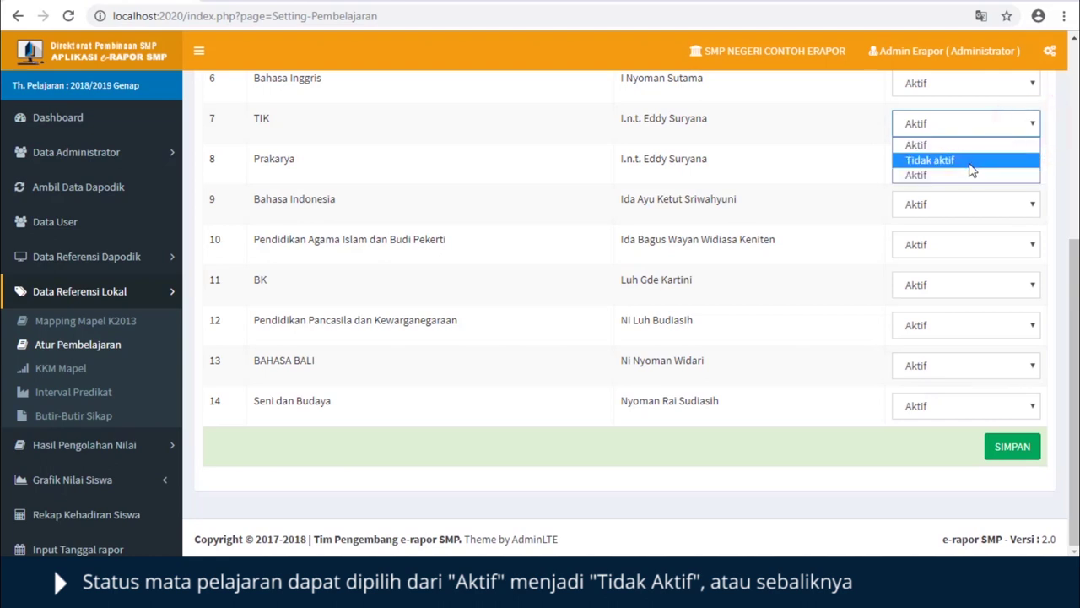
{"action": "left_click", "coordinate": [970, 159]}
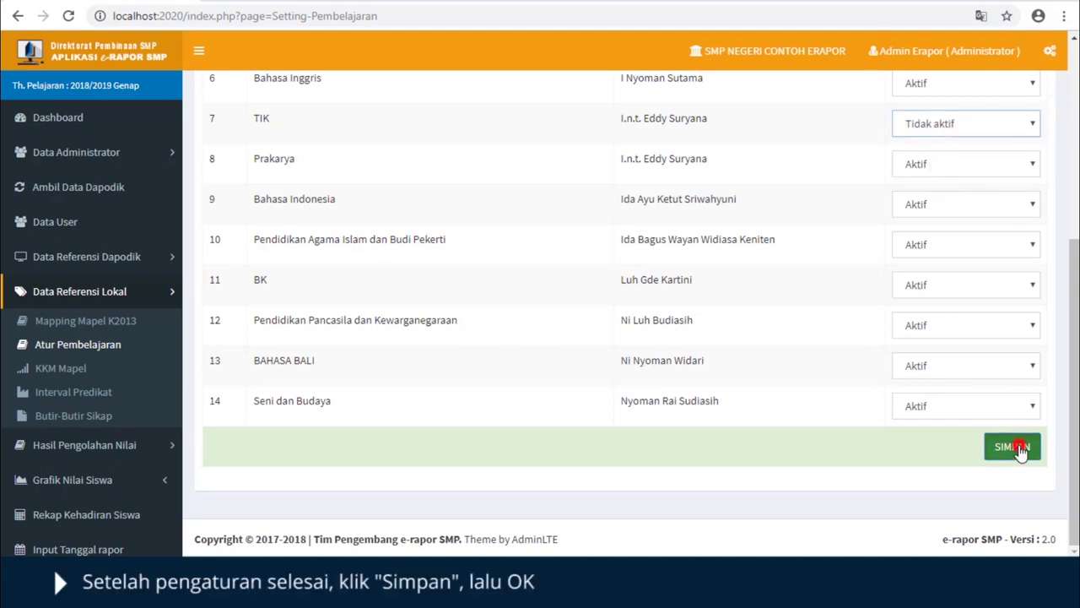
{"action": "left_click", "coordinate": [1019, 450]}
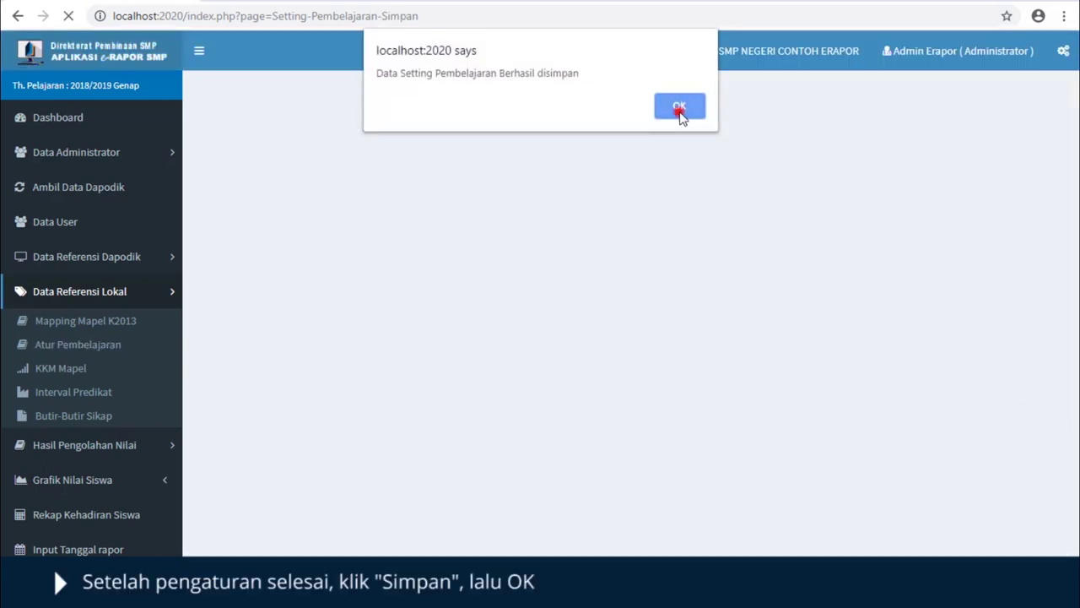
{"action": "left_click", "coordinate": [680, 110]}
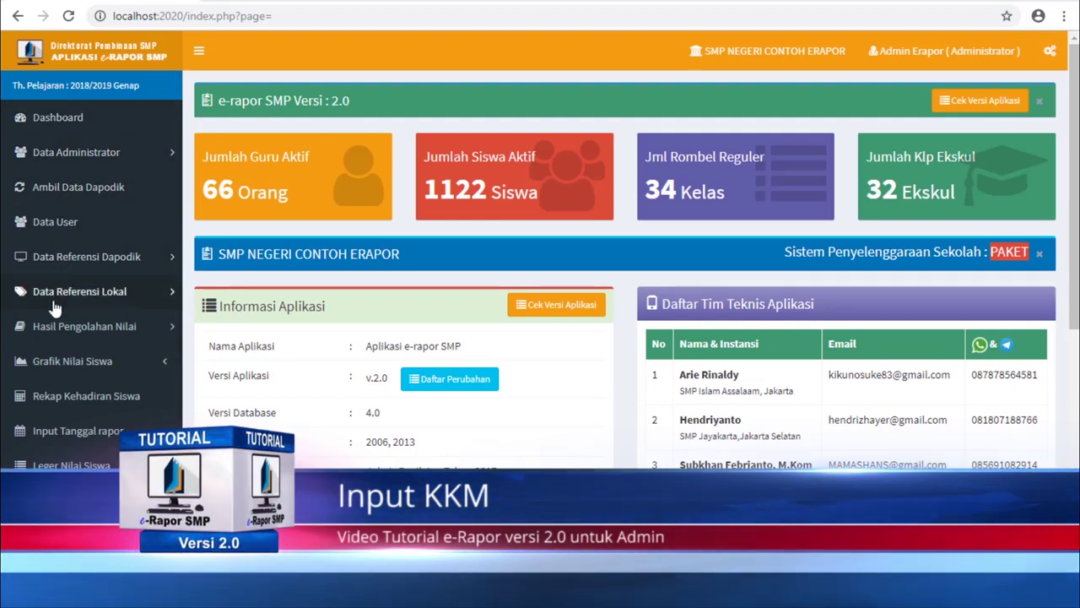
- Go to the KKM Mata Pelajaran list under Data Referensi Lokal and start a new KKM entry
{"action": "left_click", "coordinate": [80, 292]}
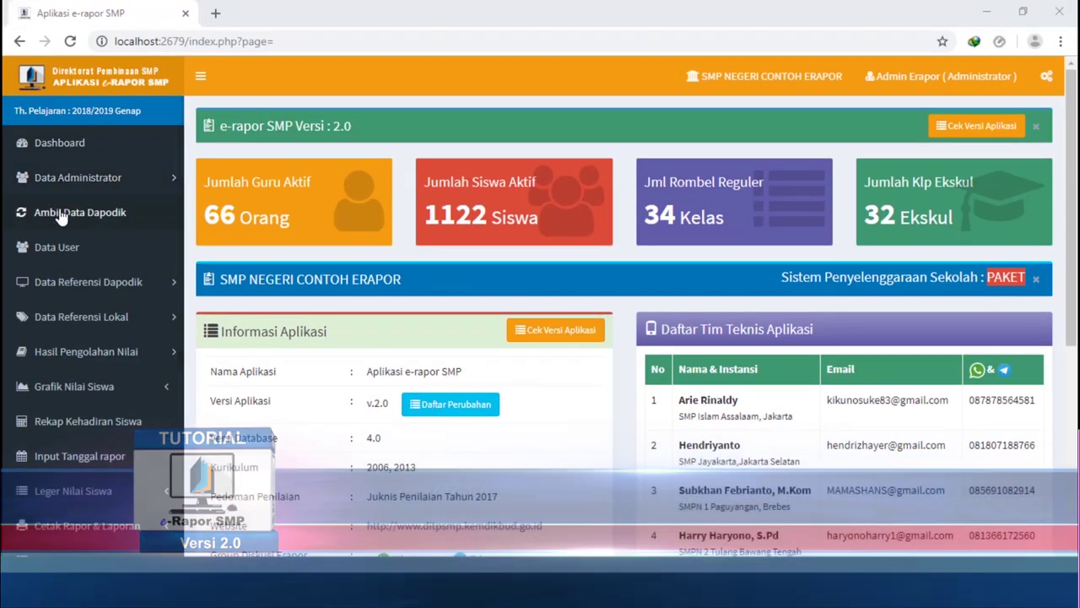
{"action": "left_click", "coordinate": [63, 319]}
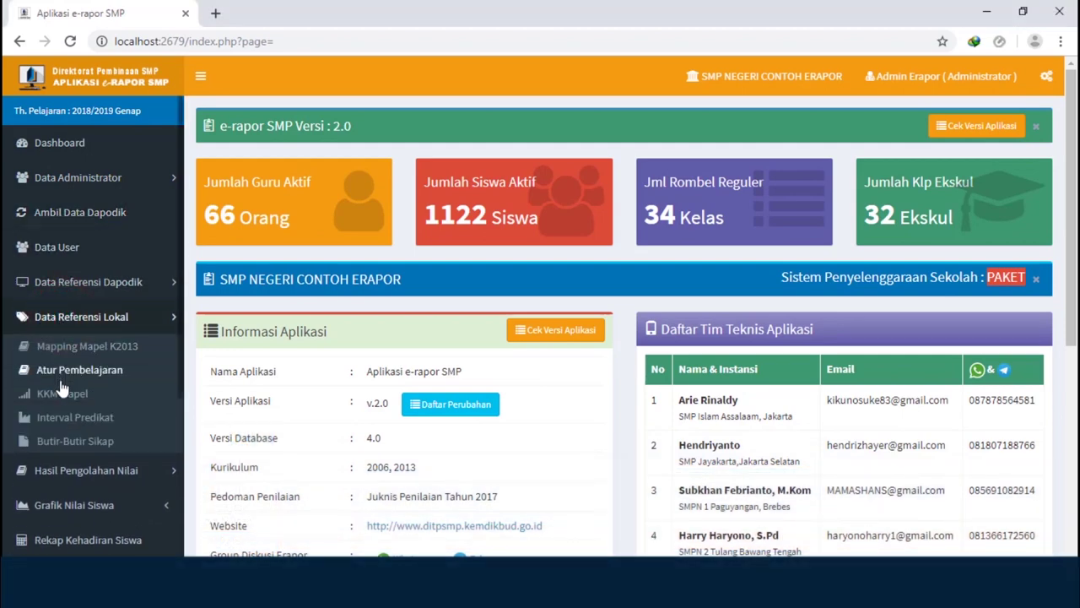
{"action": "left_click", "coordinate": [62, 395]}
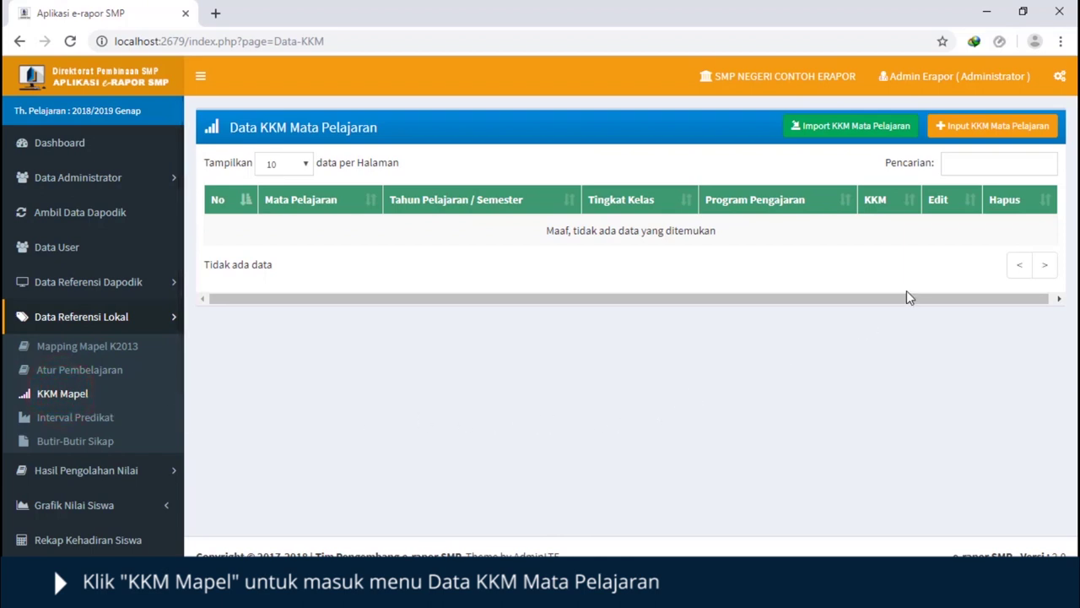
{"action": "left_click", "coordinate": [983, 135]}
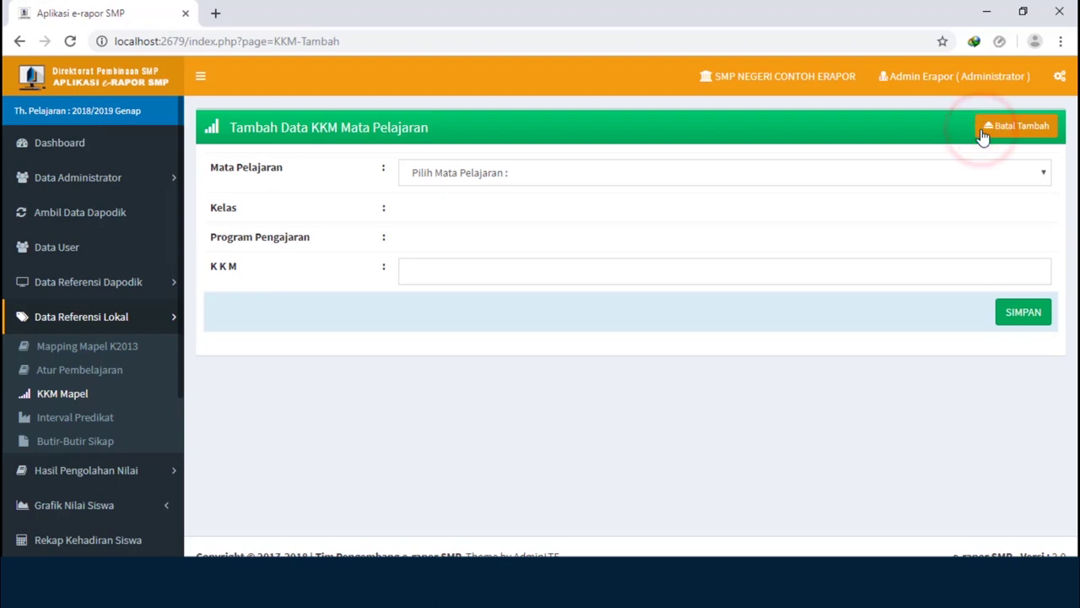
- Enter KKM 70 for Bahasa Indonesia, Kelas VIII, Reguler program, and save it
{"action": "left_click", "coordinate": [477, 173]}
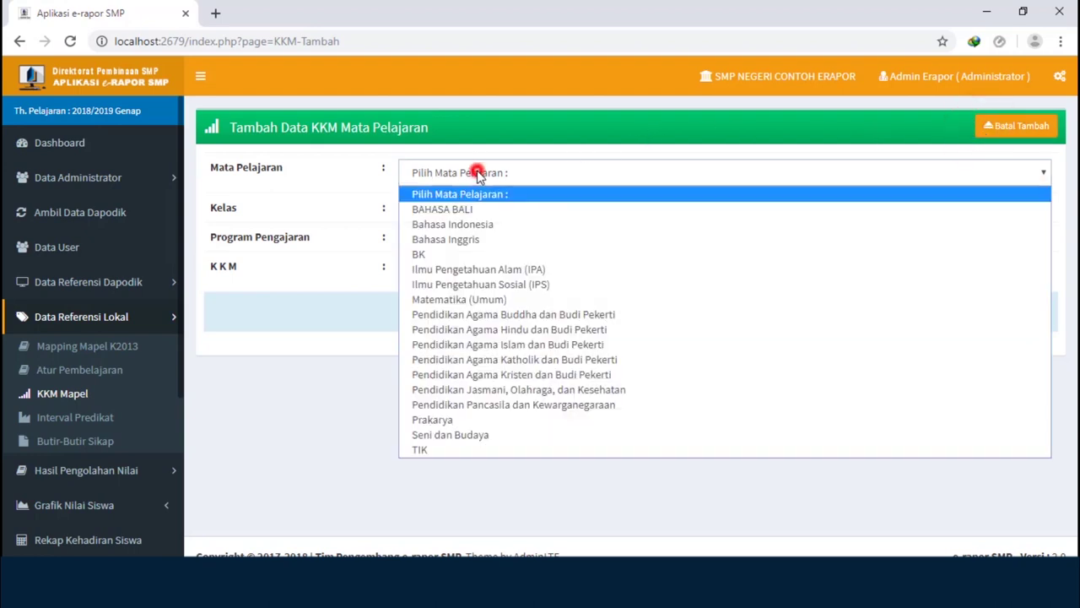
{"action": "left_click", "coordinate": [473, 226]}
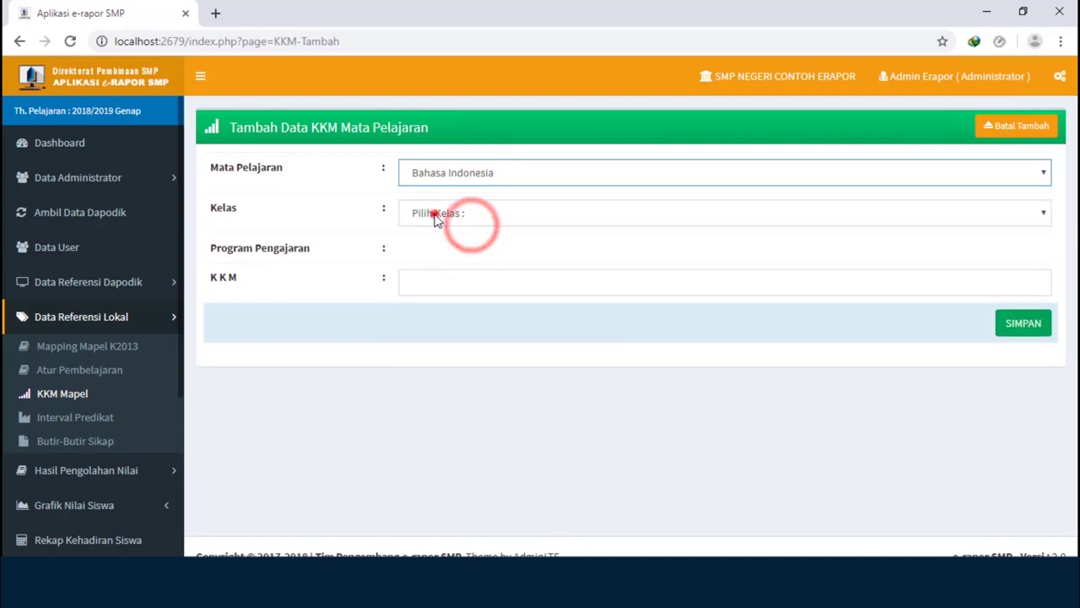
{"action": "left_click", "coordinate": [438, 213]}
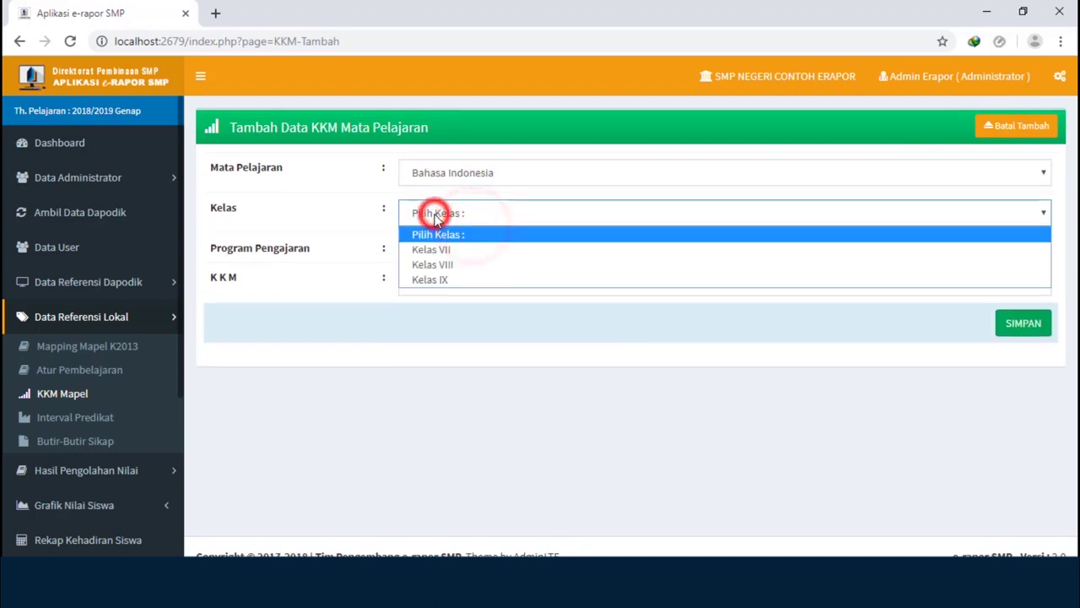
{"action": "left_click", "coordinate": [451, 266]}
{"action": "left_click", "coordinate": [446, 260]}
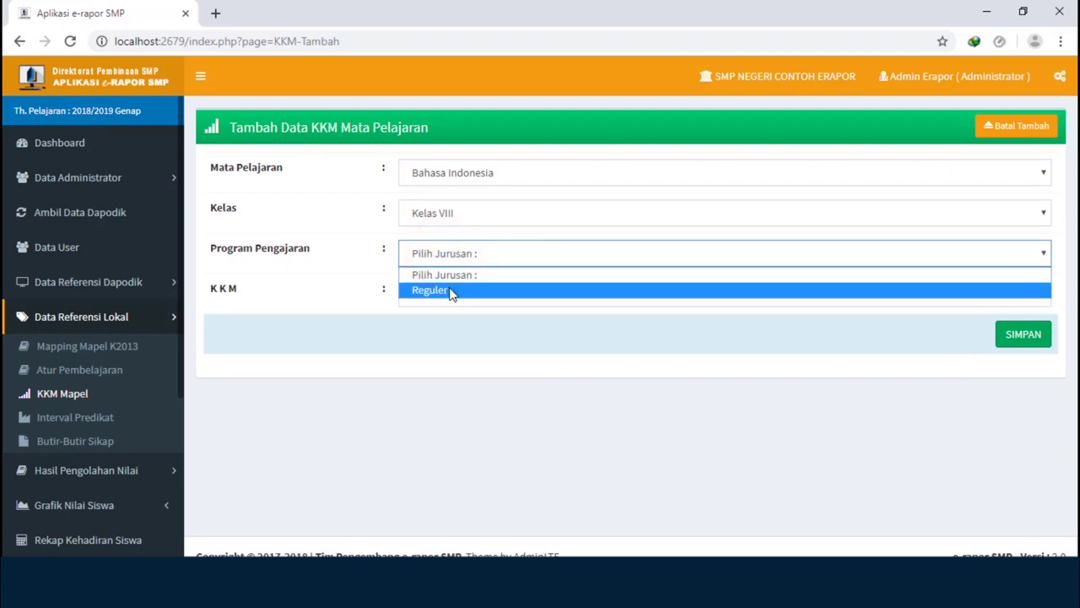
{"action": "left_click", "coordinate": [450, 289]}
{"action": "left_click", "coordinate": [448, 297]}
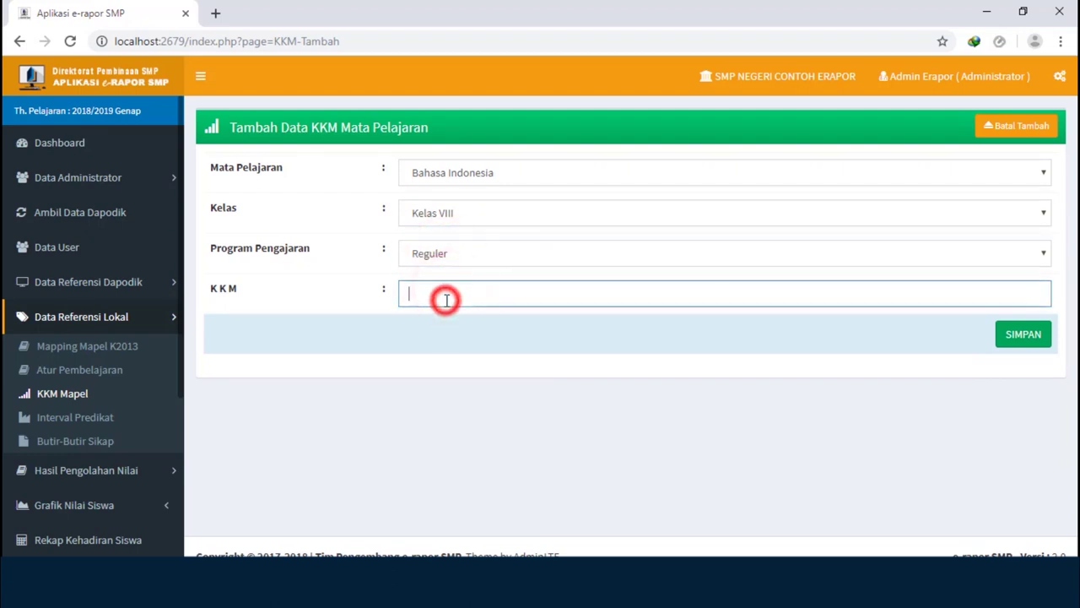
{"action": "type", "text": "70"}
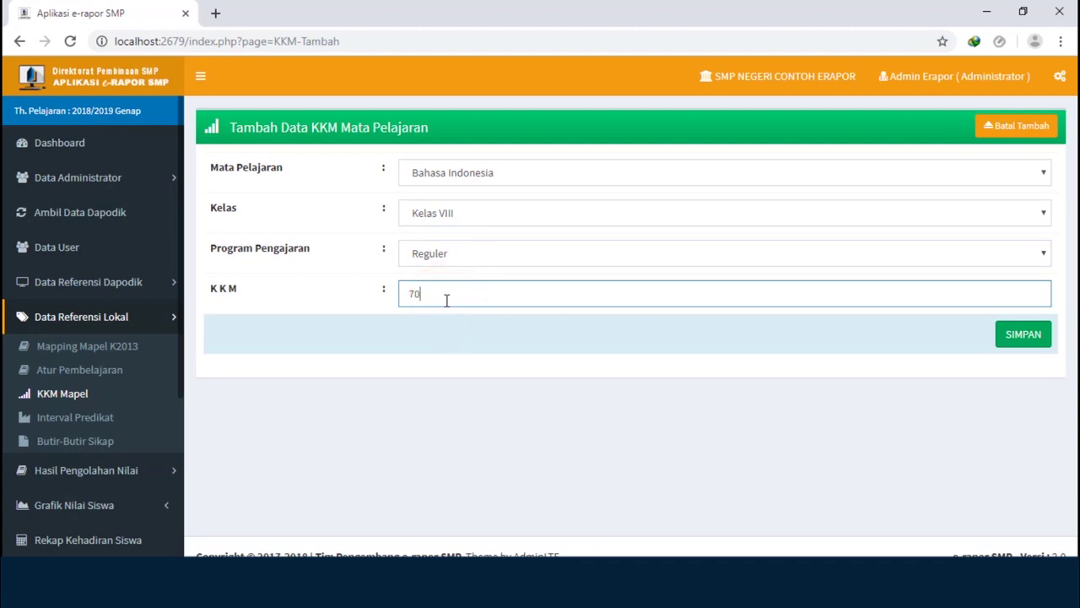
{"action": "left_click", "coordinate": [1018, 341]}
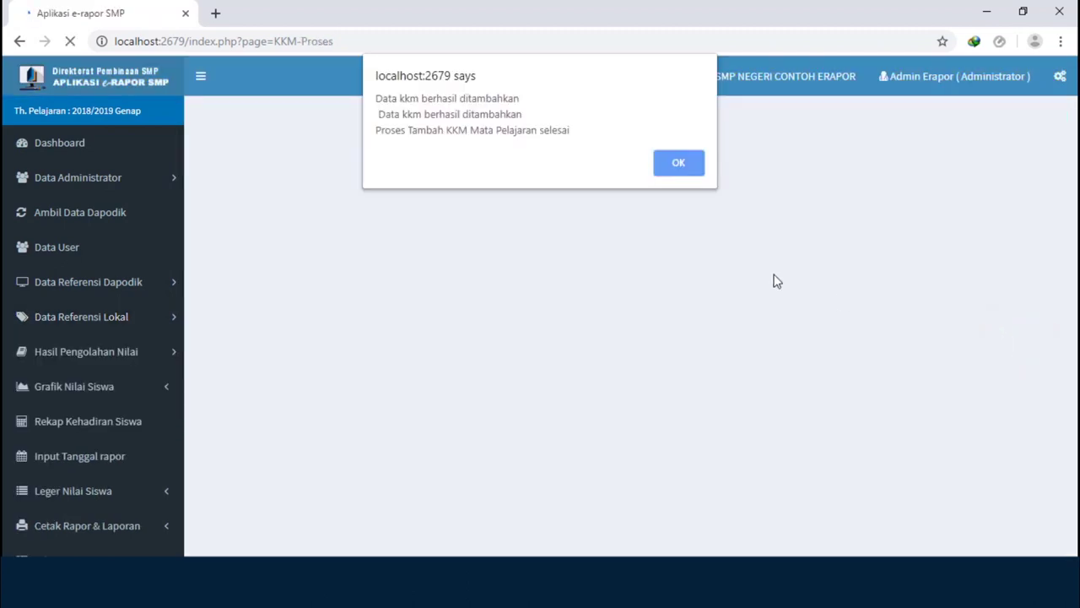
{"action": "left_click", "coordinate": [666, 169]}
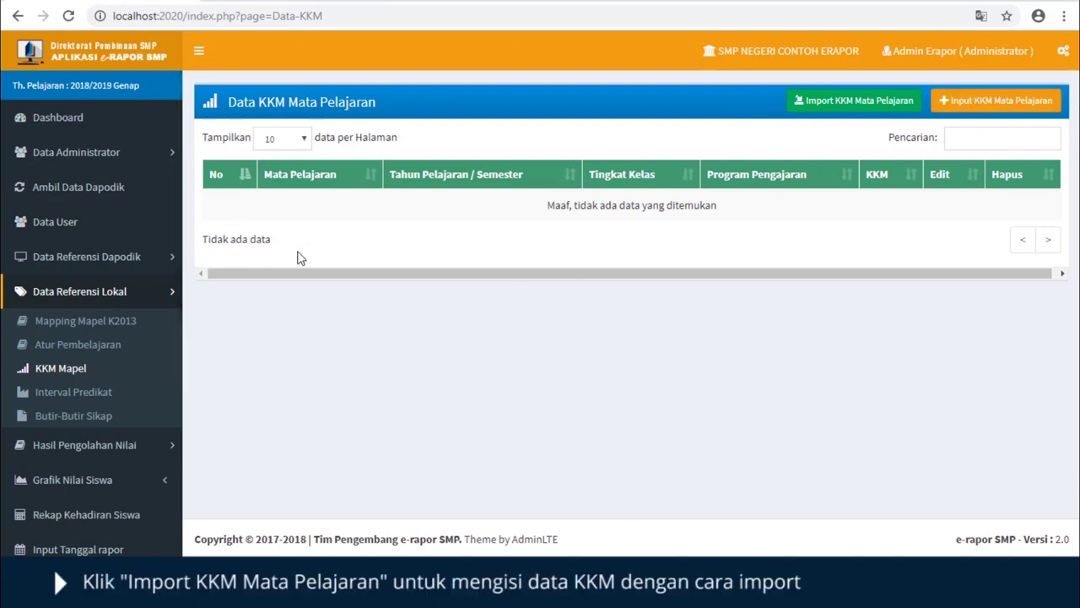
- Download the KKM import template F_KKM_20182 (4).xls and open it in Excel
{"action": "left_click", "coordinate": [863, 103]}
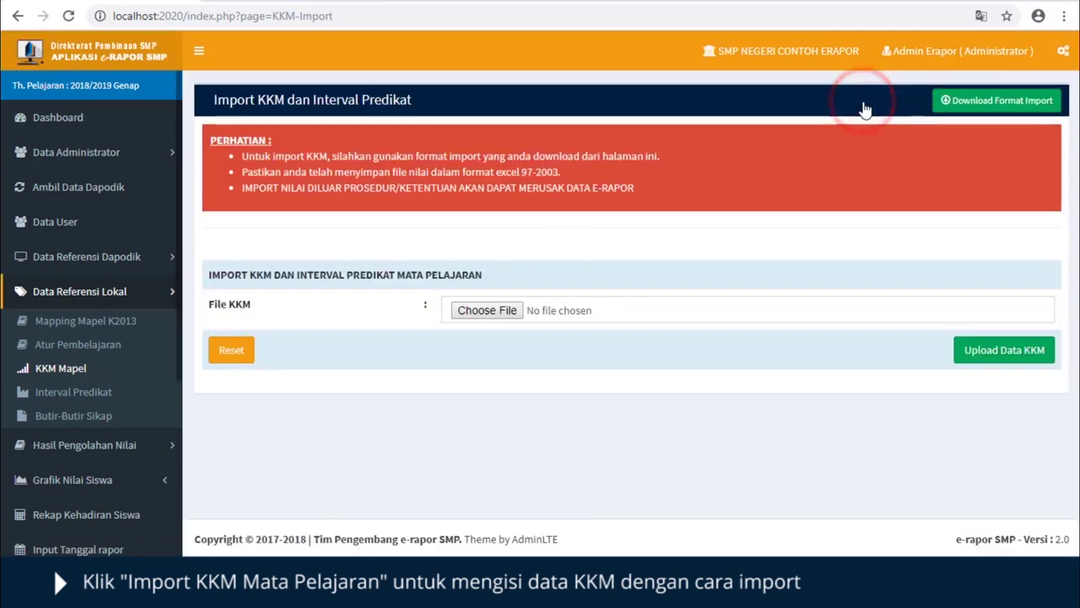
{"action": "left_click", "coordinate": [978, 106]}
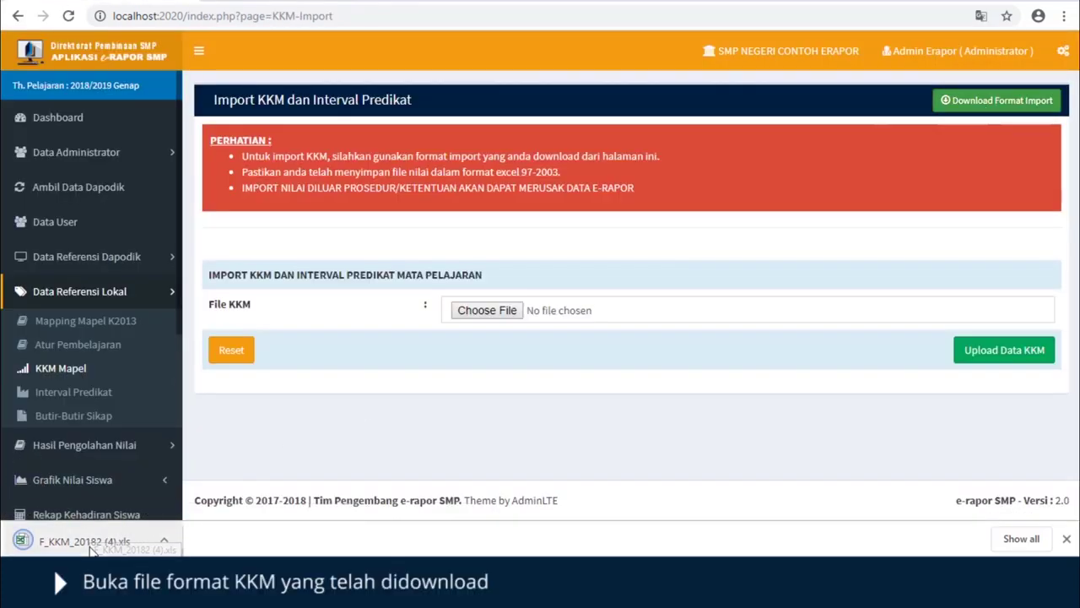
{"action": "left_click", "coordinate": [164, 540]}
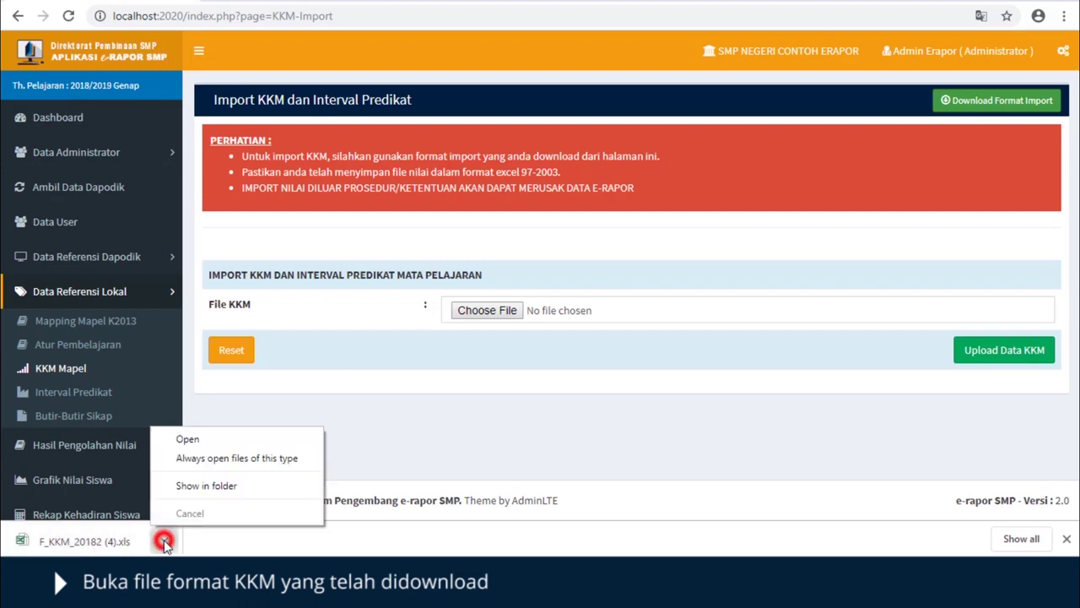
{"action": "left_click", "coordinate": [206, 442]}
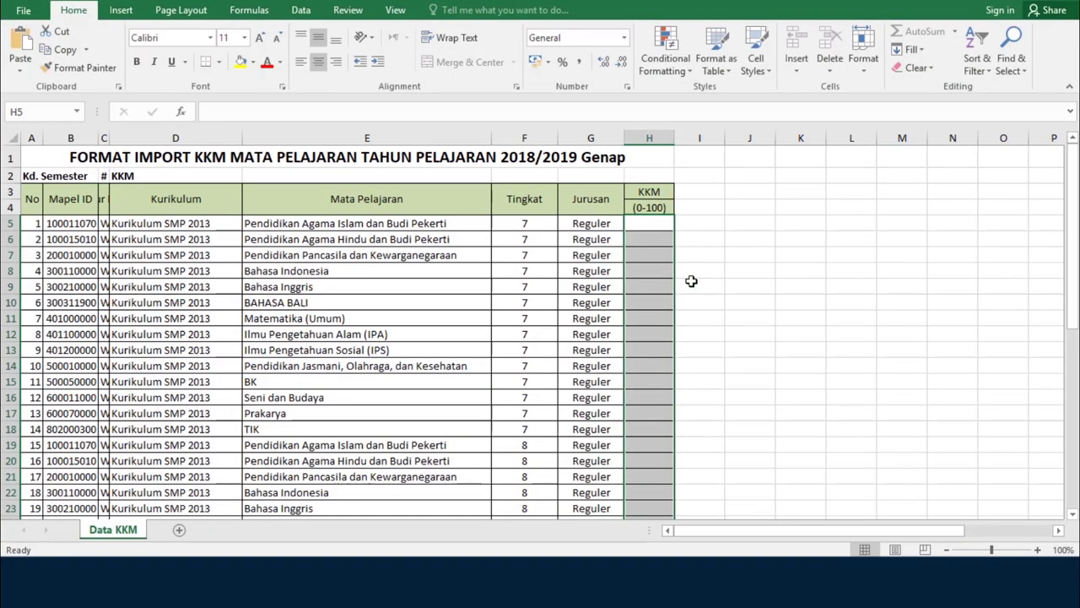
- Enter a KKM of 75 in cell H5 and fill it down all 41 subject rows
{"action": "left_click", "coordinate": [651, 223]}
{"action": "type", "text": "75"}
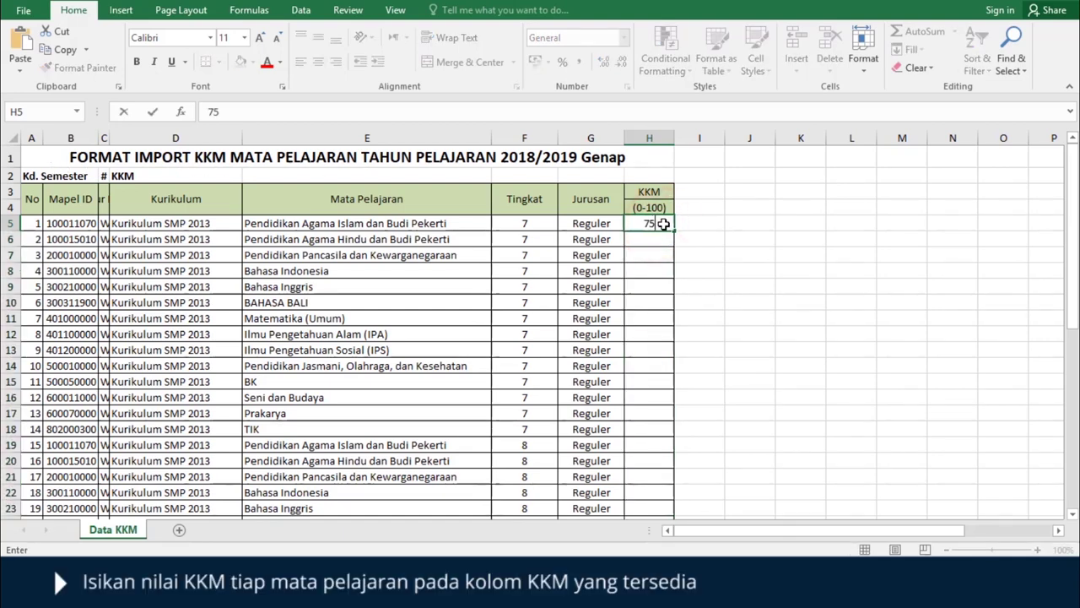
{"action": "left_click", "coordinate": [689, 256]}
{"action": "left_click", "coordinate": [667, 224]}
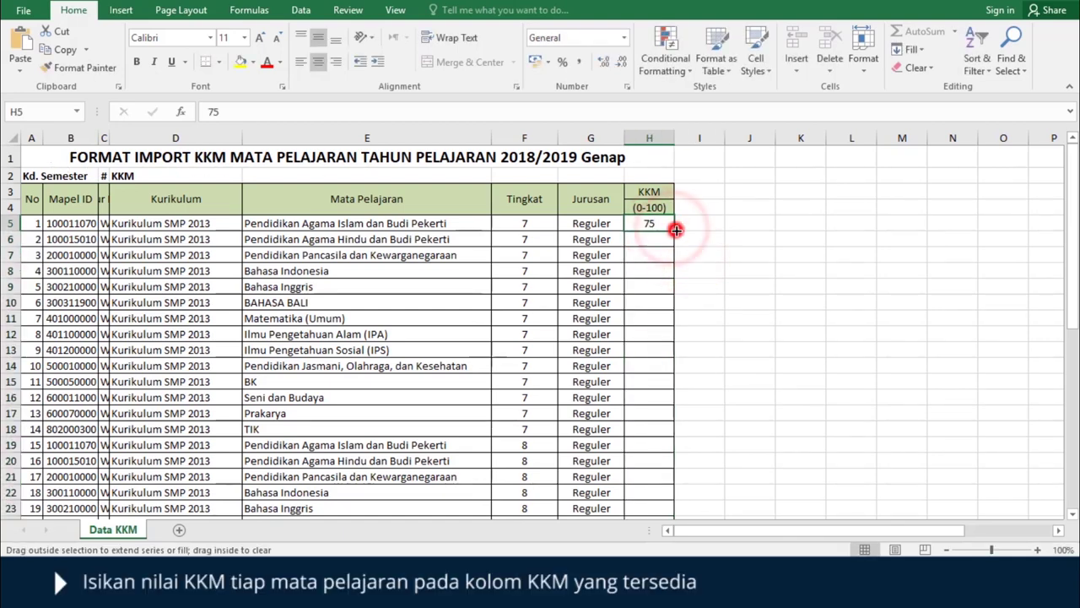
{"action": "double_click", "coordinate": [674, 230]}
{"action": "scroll", "coordinate": [720, 270], "scroll_direction": "down", "scroll_amount": 13}
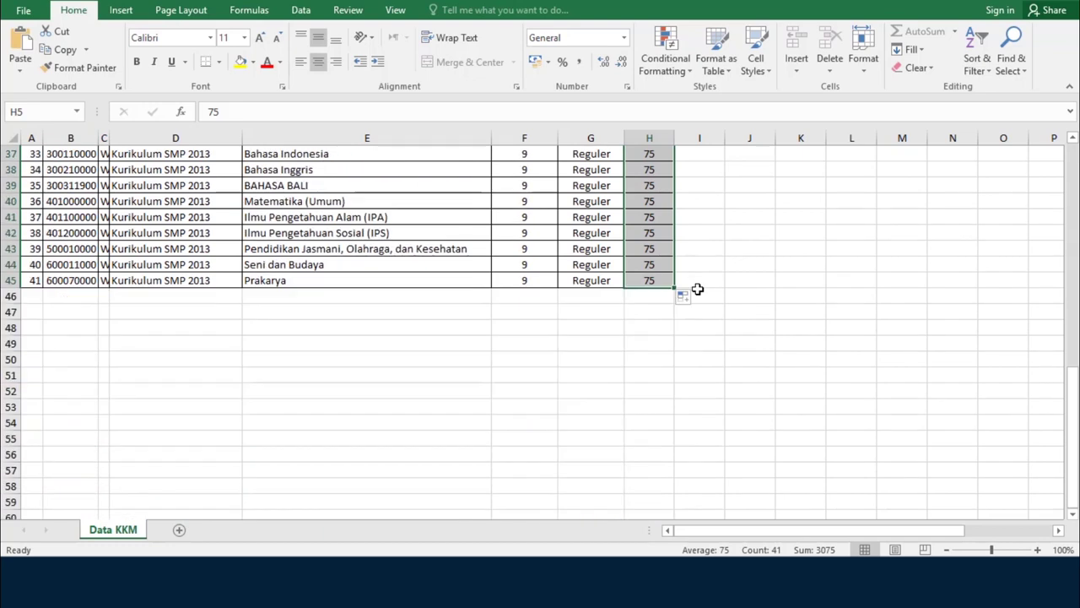
{"action": "scroll", "coordinate": [697, 288], "scroll_direction": "up", "scroll_amount": 13}
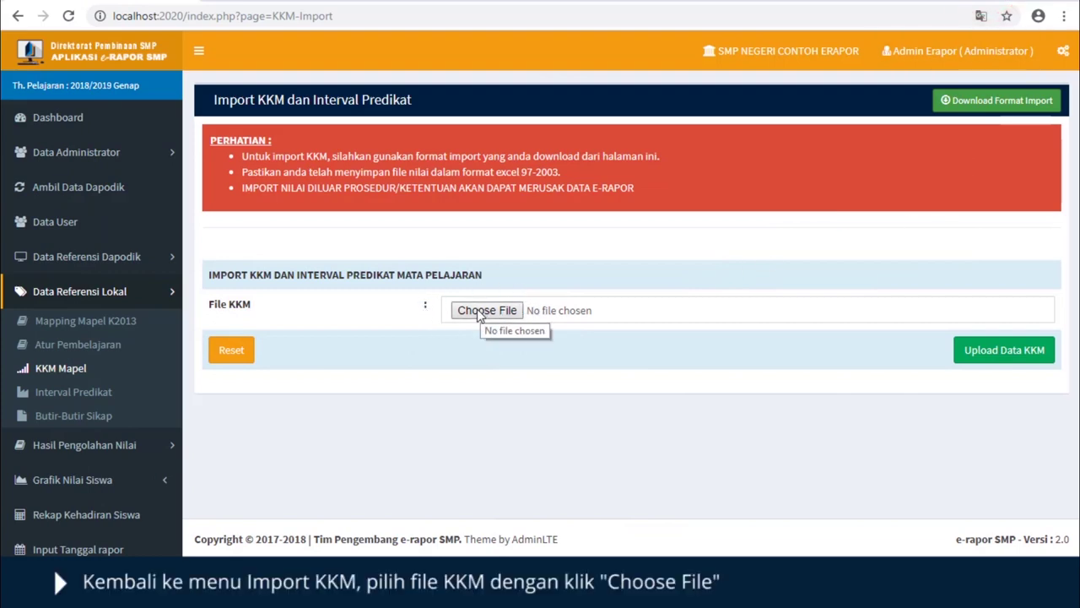
- Attach F_KKM_20182 (4).xls from Downloads and upload it with Upload Data KKM
{"action": "left_click", "coordinate": [482, 311]}
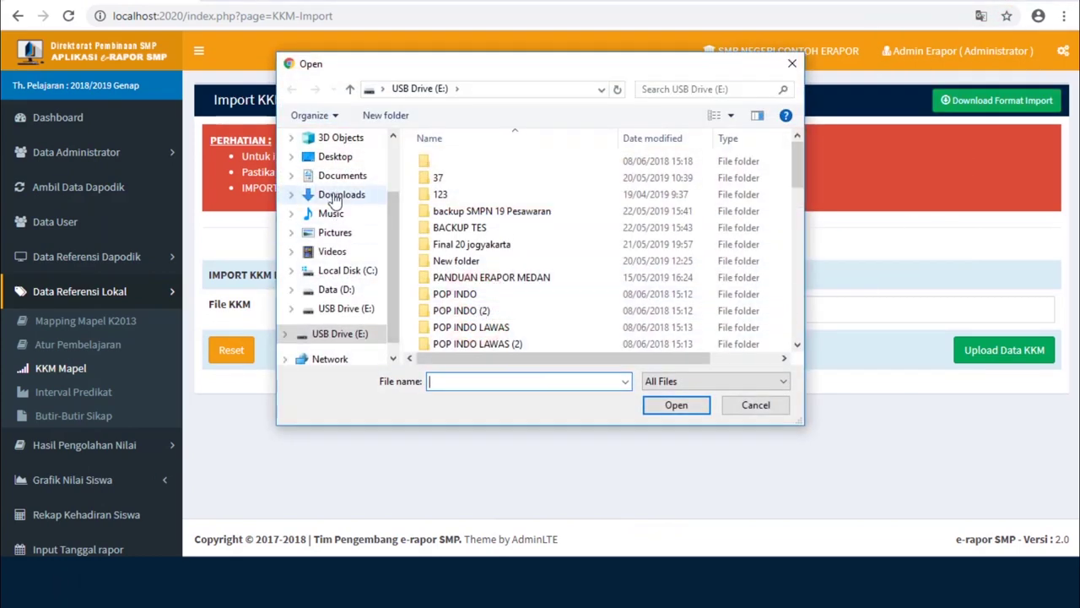
{"action": "left_click", "coordinate": [337, 196]}
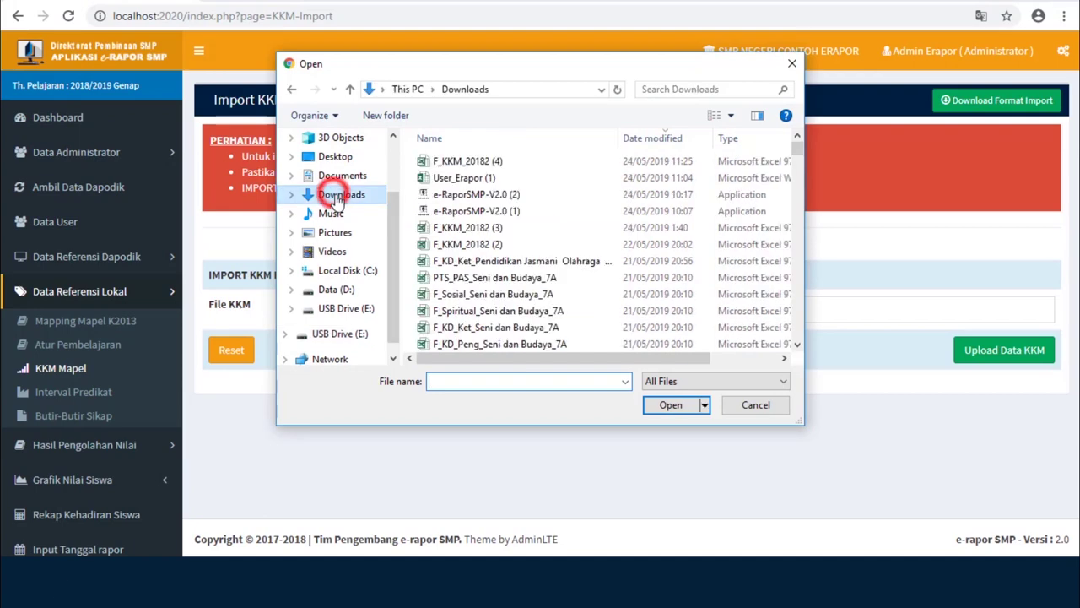
{"action": "left_click", "coordinate": [475, 163]}
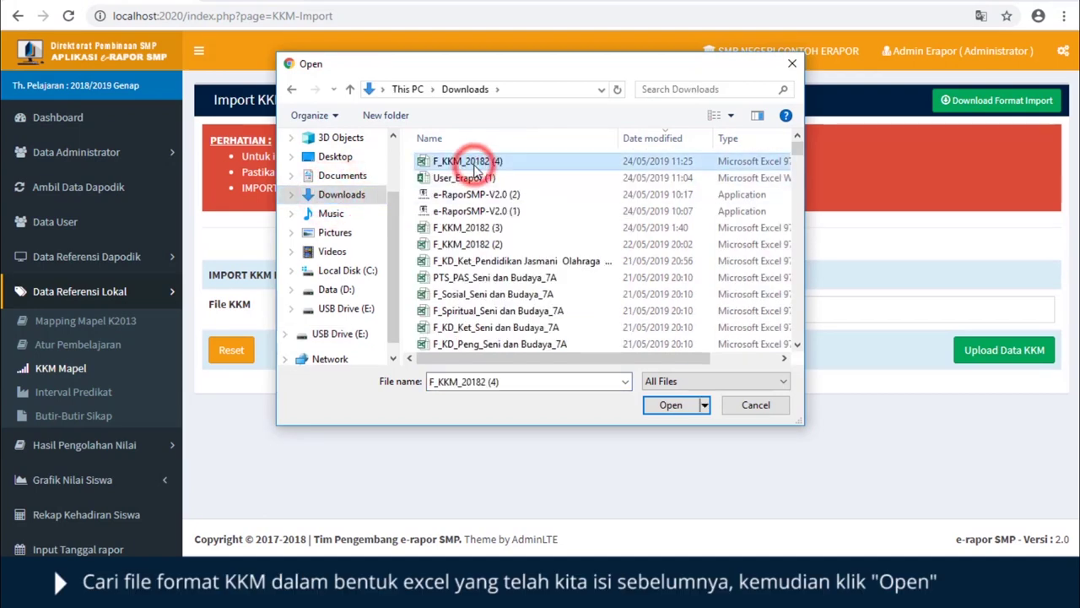
{"action": "left_click", "coordinate": [656, 405]}
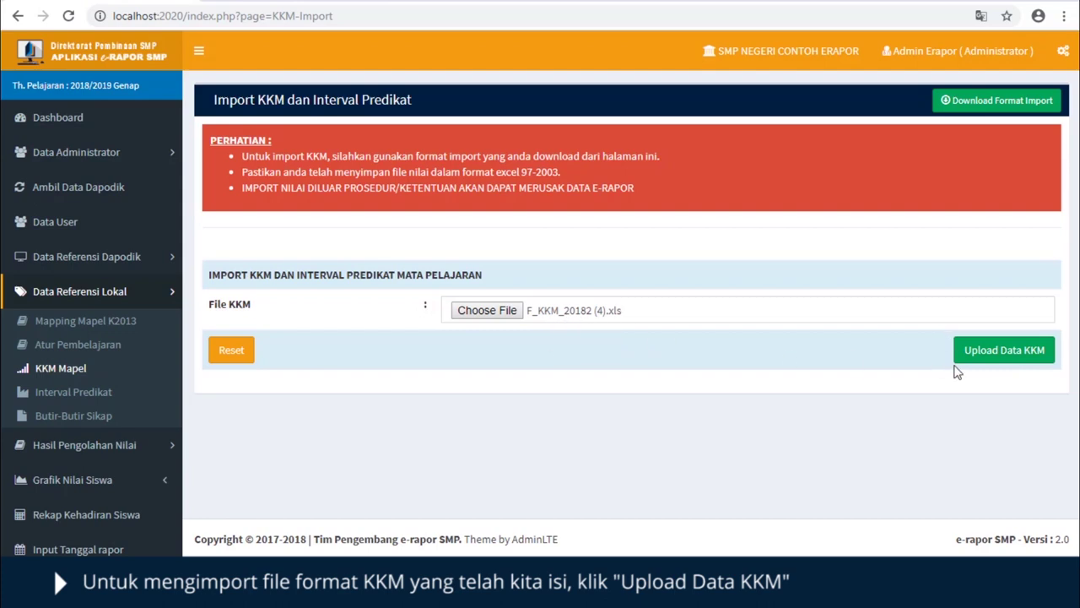
{"action": "left_click", "coordinate": [978, 352]}
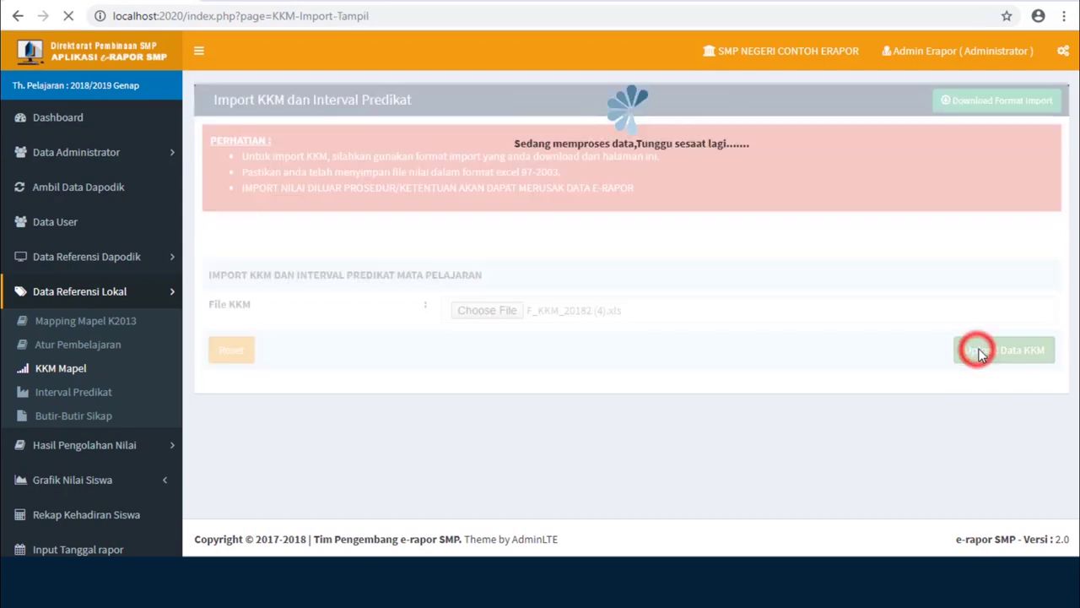
- Review the imported KKM table, then save it with Simpan KKM Mata Pelajaran and confirm
{"action": "scroll", "coordinate": [978, 304], "scroll_direction": "down", "scroll_amount": 8}
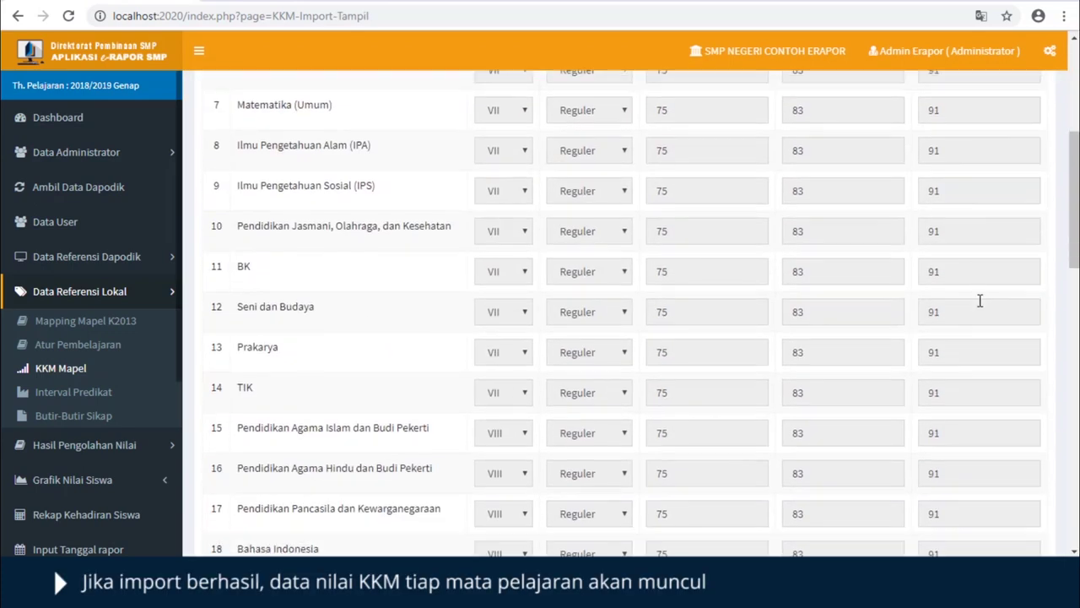
{"action": "scroll", "coordinate": [997, 363], "scroll_direction": "down", "scroll_amount": 9}
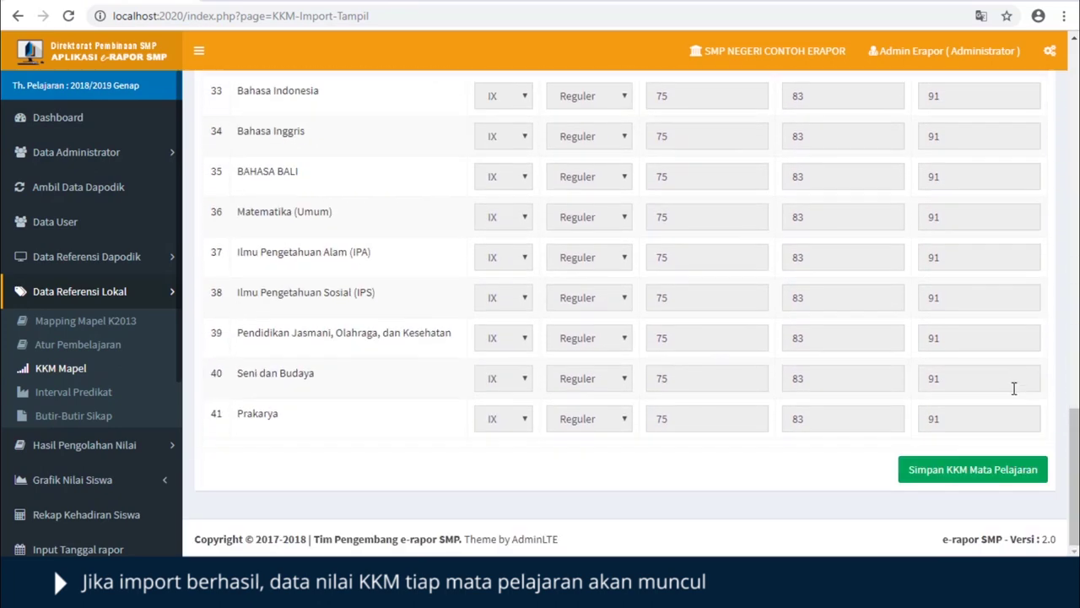
{"action": "scroll", "coordinate": [940, 320], "scroll_direction": "up", "scroll_amount": 17}
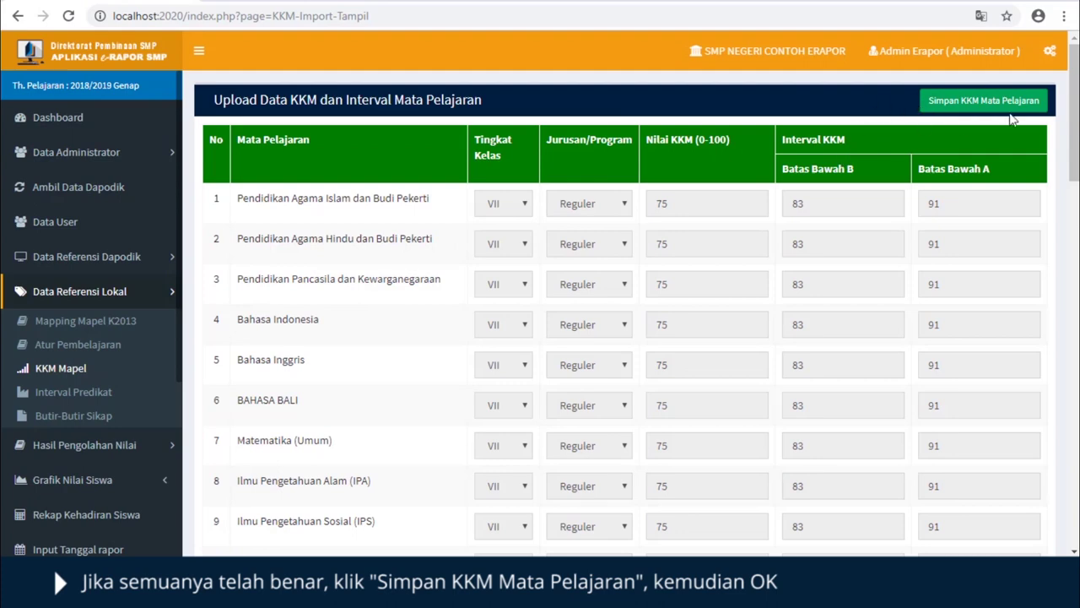
{"action": "left_click", "coordinate": [960, 103]}
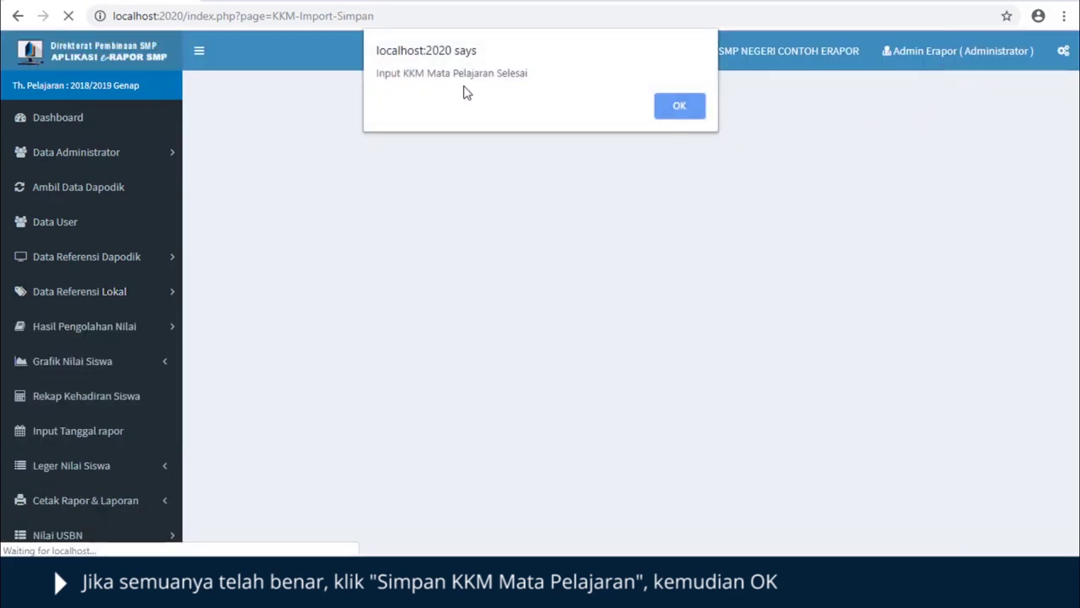
{"action": "left_click", "coordinate": [683, 108]}
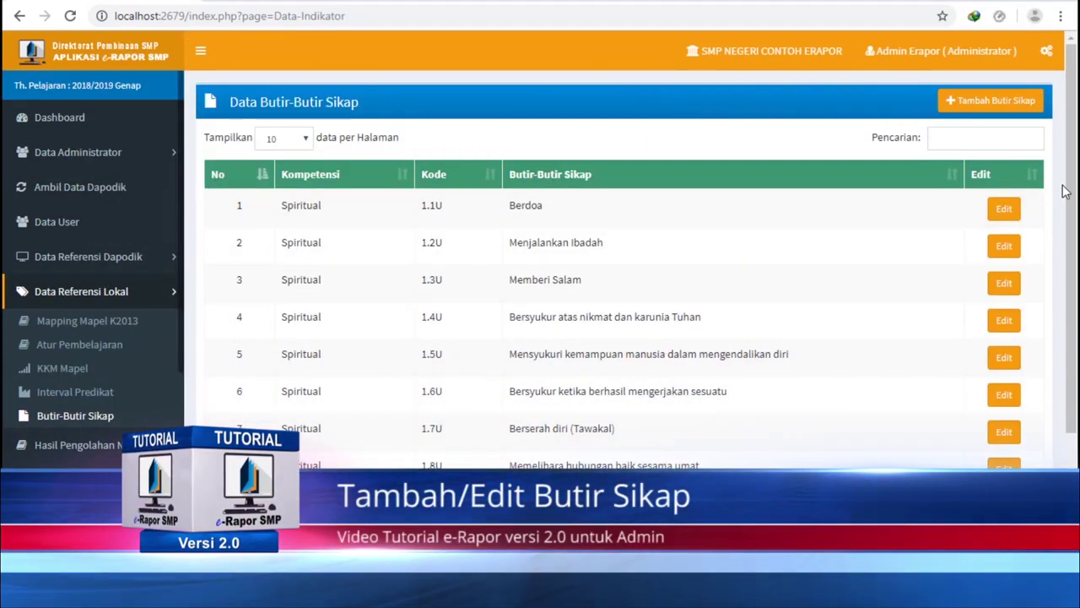
- Go to Butir-Butir Sikap under Data Referensi Lokal and start a new attitude item
{"action": "left_click_drag", "start_coordinate": [1067, 192], "coordinate": [1070, 257]}
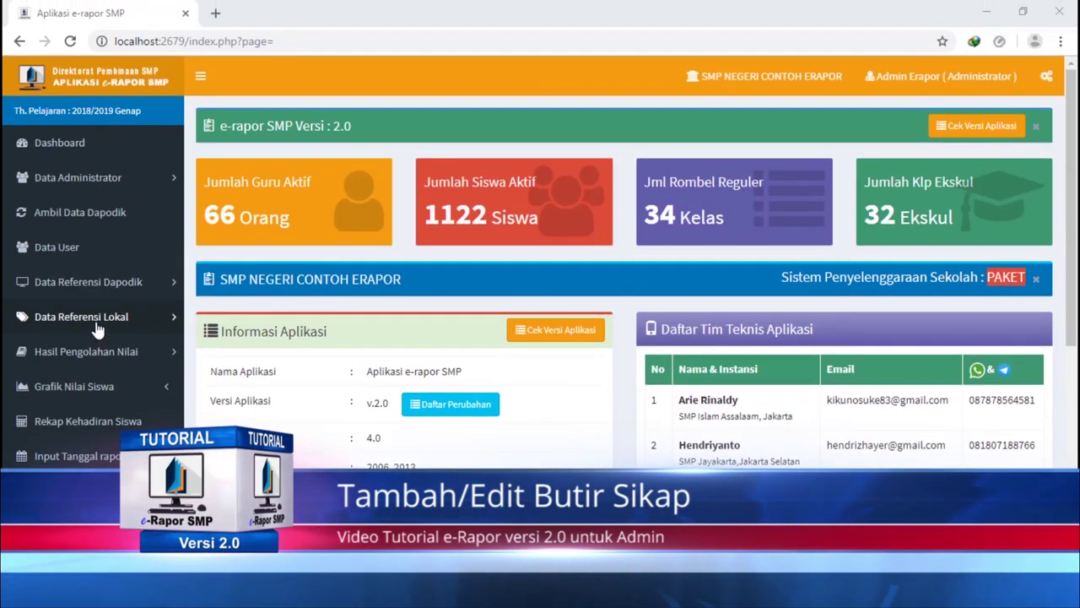
{"action": "left_click", "coordinate": [97, 326]}
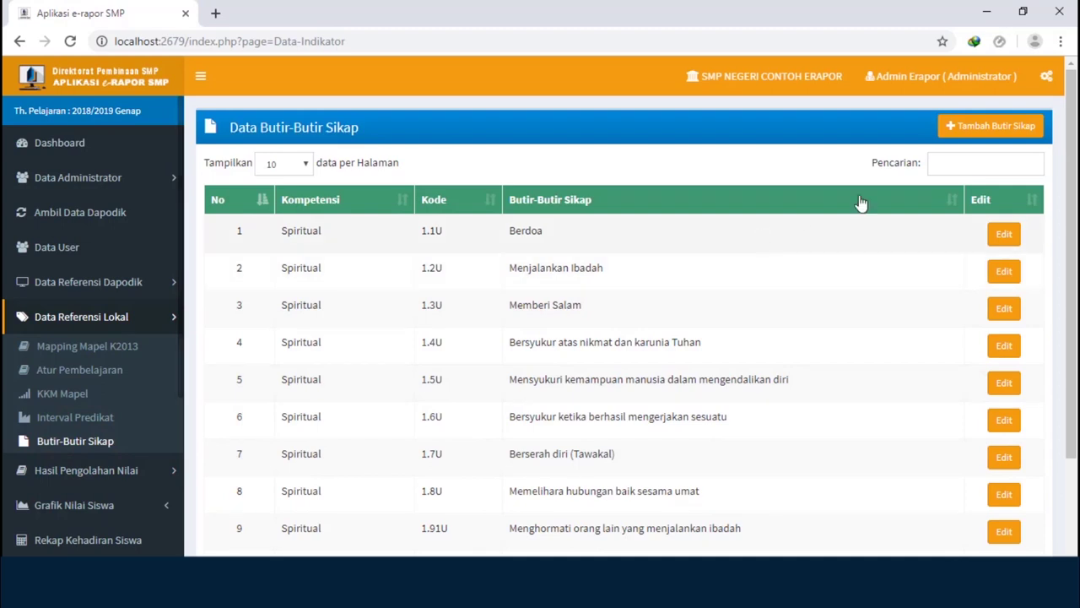
{"action": "left_click", "coordinate": [972, 127]}
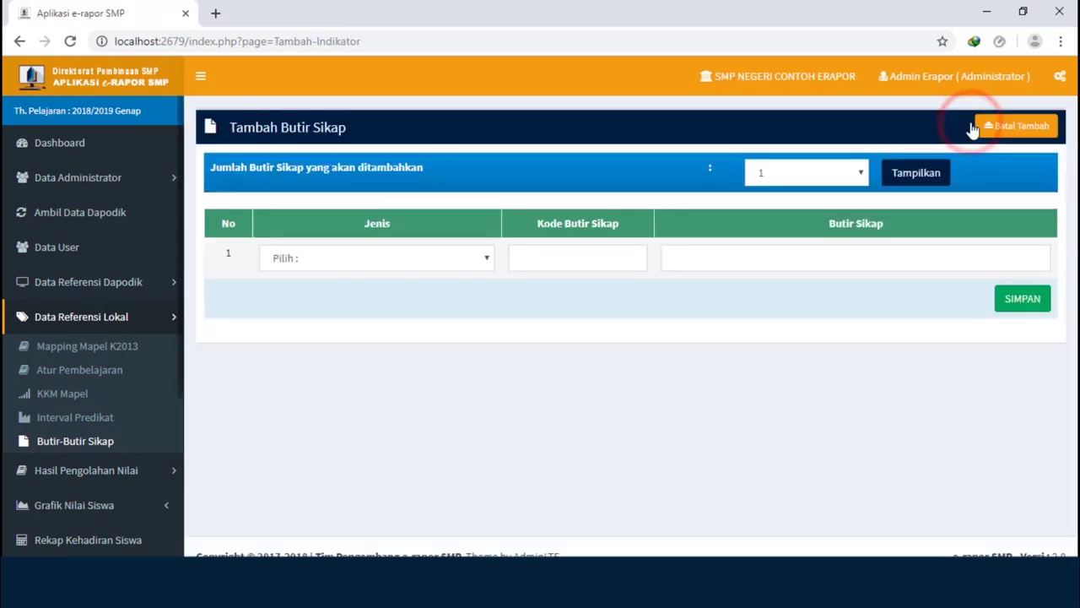
- Save a Butir Sikap Sosial item with code 2.1U and description 'Jujur'
{"action": "left_click", "coordinate": [486, 261]}
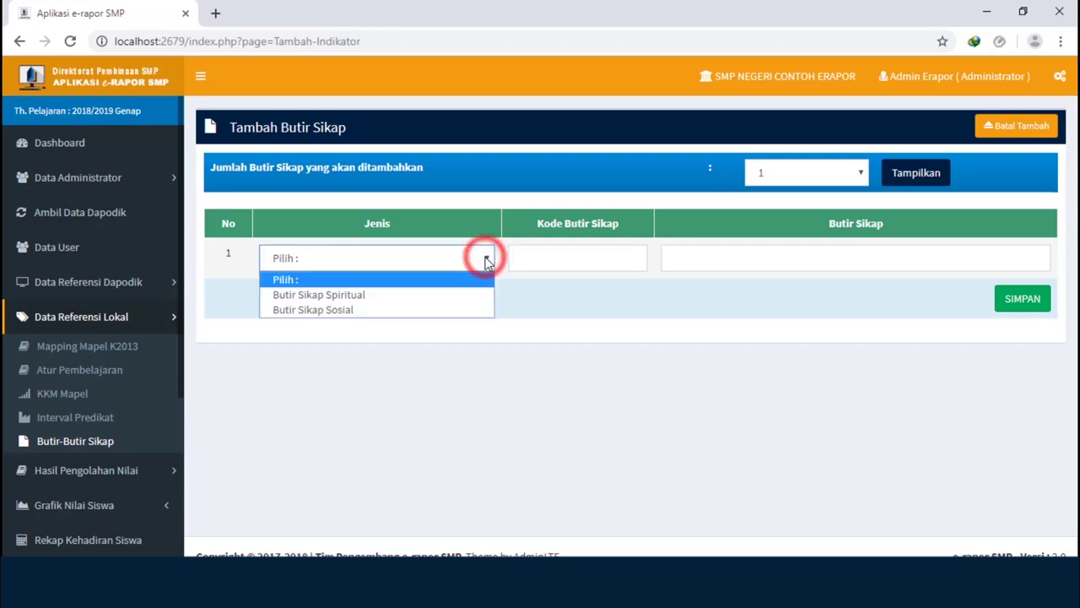
{"action": "left_click", "coordinate": [473, 310]}
{"action": "left_click", "coordinate": [530, 261]}
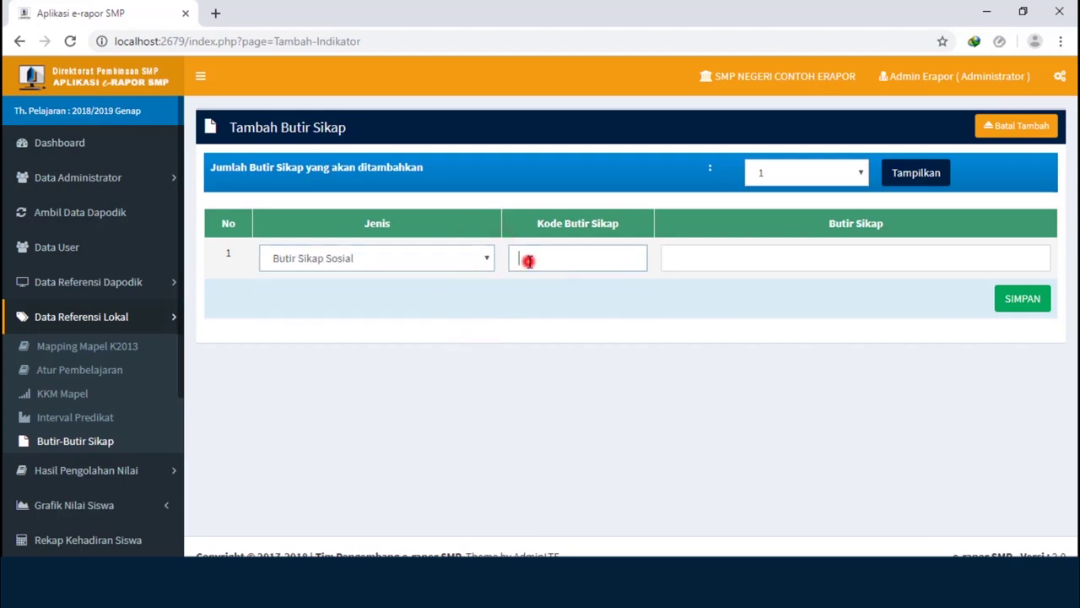
{"action": "type", "text": "2.1U"}
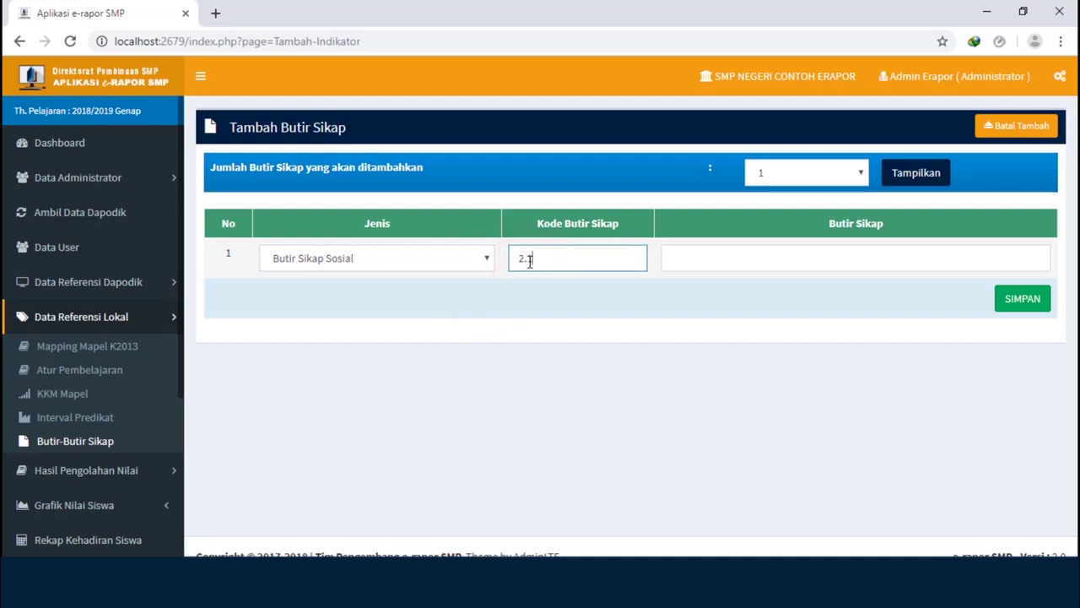
{"action": "left_click", "coordinate": [713, 260]}
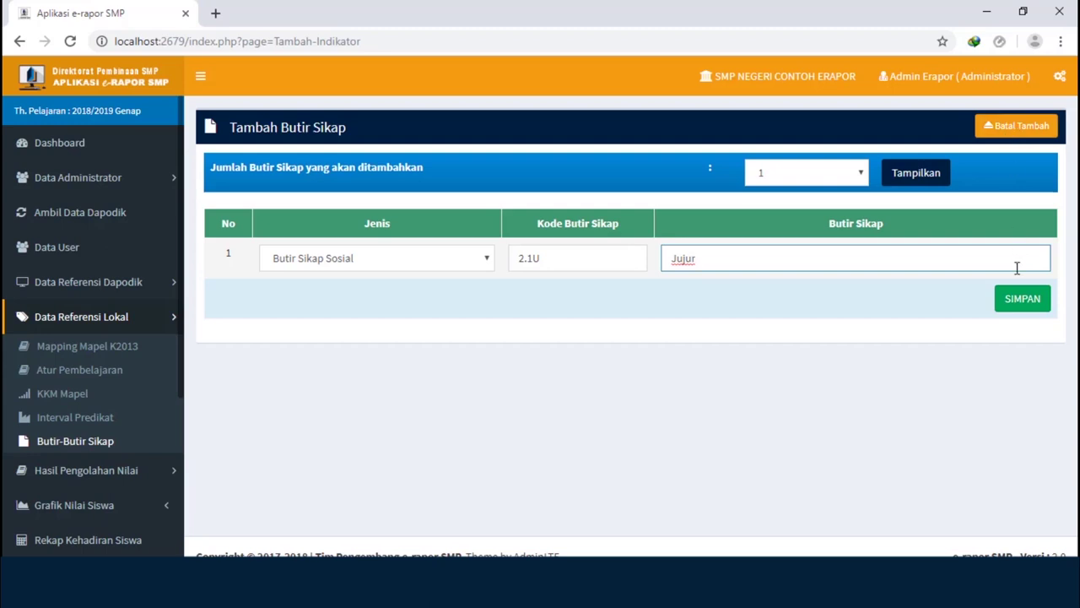
{"action": "left_click", "coordinate": [1017, 311]}
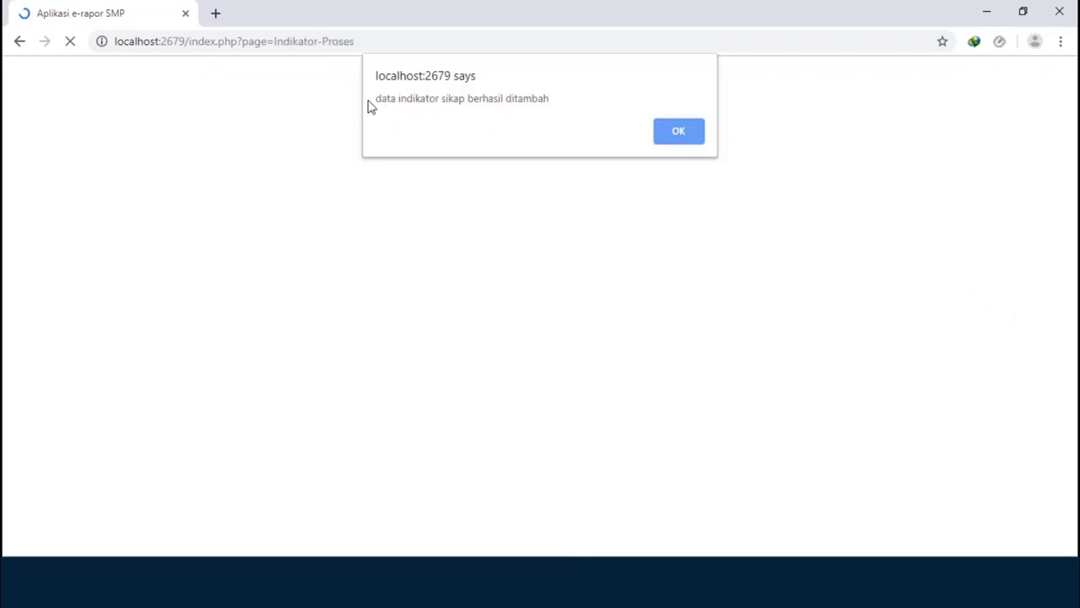
{"action": "left_click", "coordinate": [680, 132]}
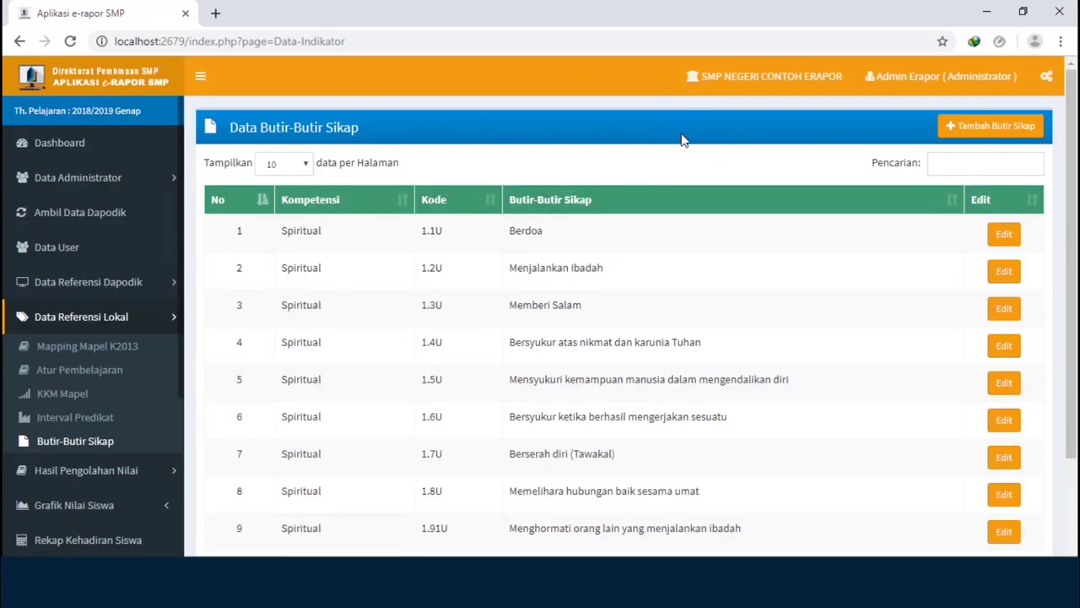
{"action": "scroll", "coordinate": [1065, 211], "scroll_direction": "down", "scroll_amount": 2}
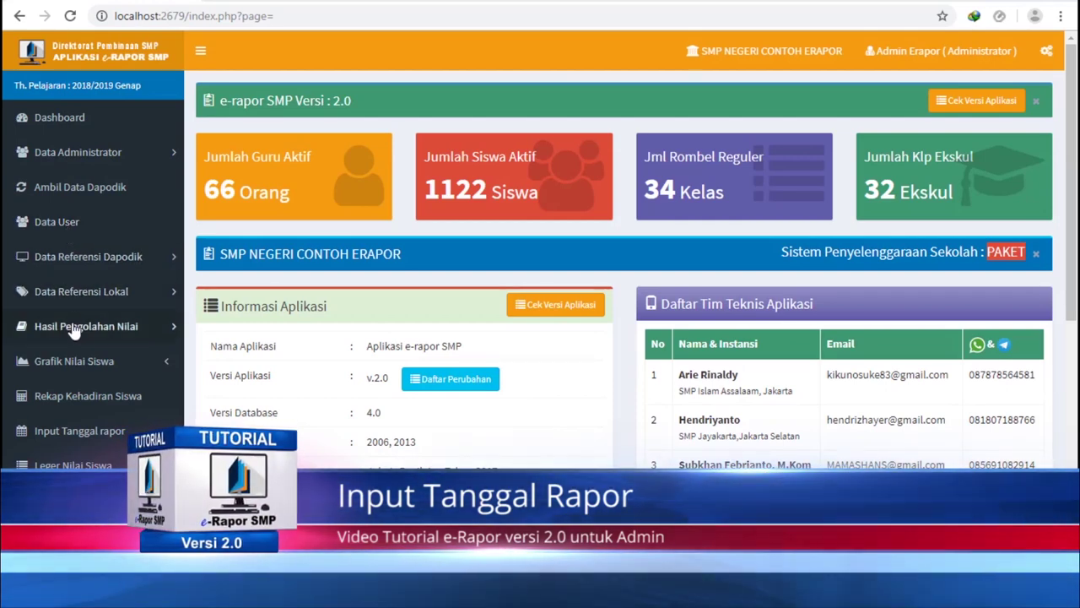
- Go to Input Tanggal Rapor and start a new report date entry
{"action": "left_click", "coordinate": [67, 432]}
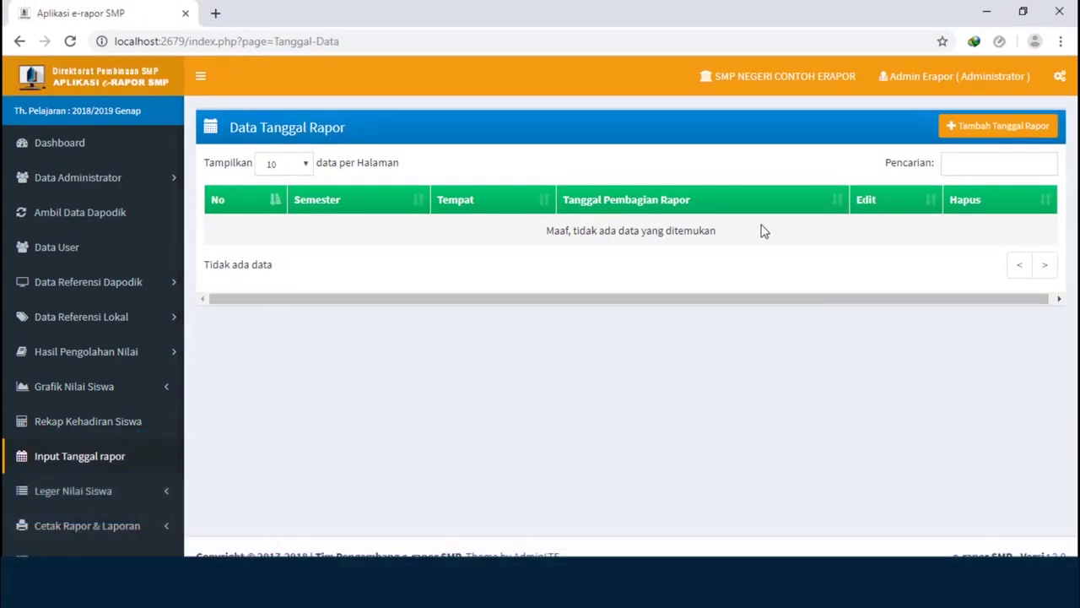
{"action": "left_click", "coordinate": [990, 127]}
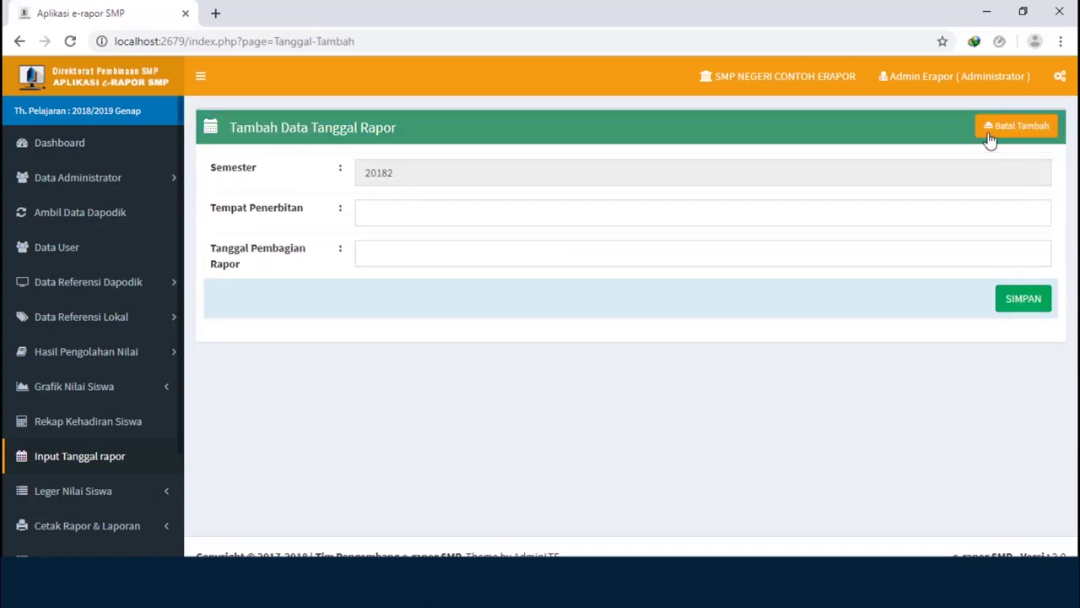
- Save a report date with place of issue Jakarta and date 20 September 2019
{"action": "left_click", "coordinate": [394, 208]}
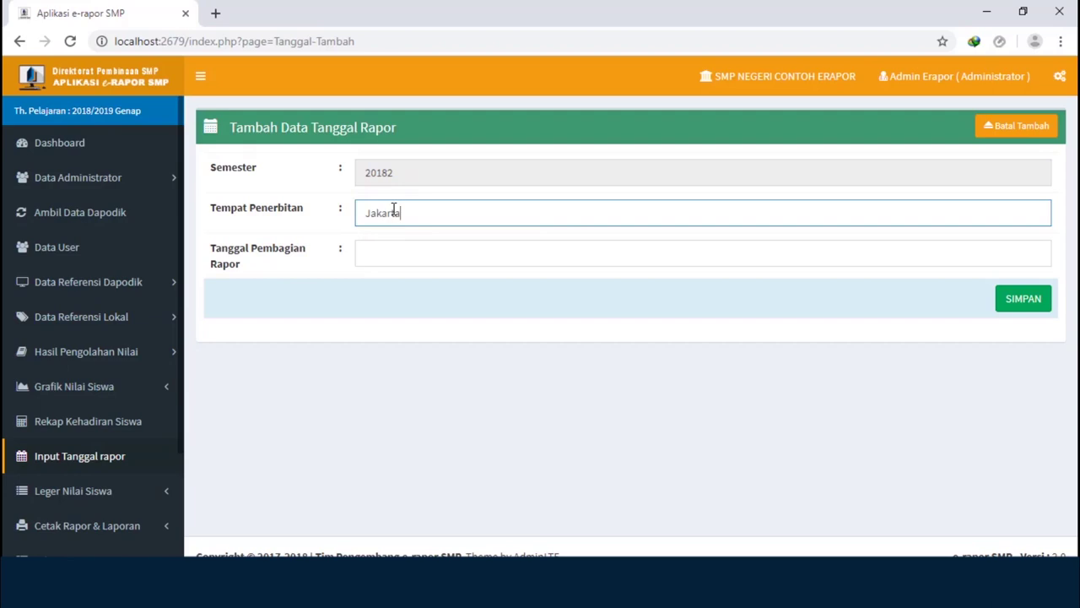
{"action": "left_click", "coordinate": [379, 257]}
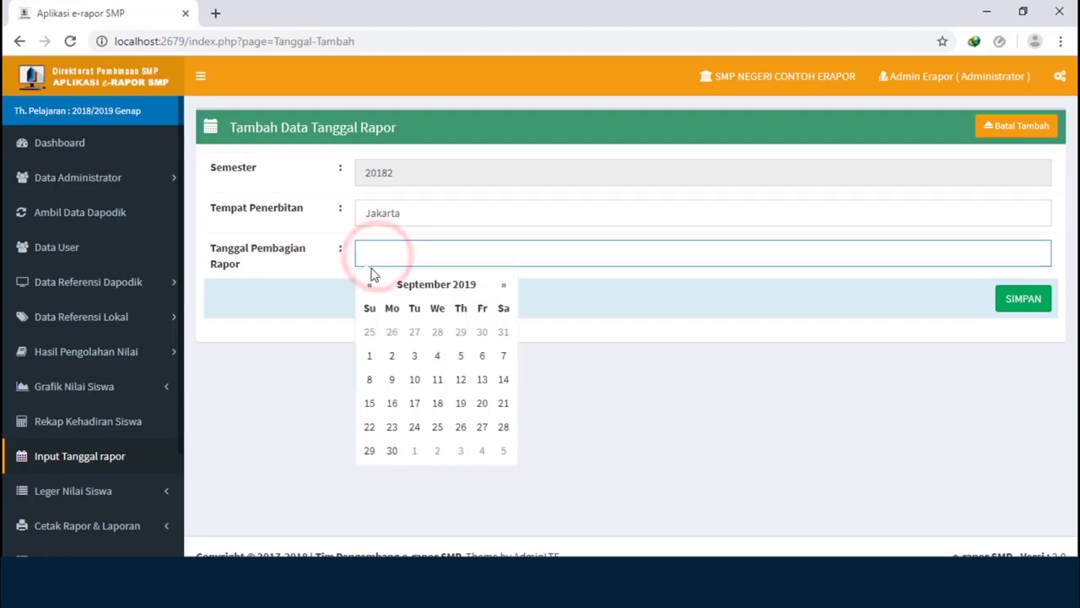
{"action": "left_click", "coordinate": [371, 287]}
{"action": "left_click", "coordinate": [370, 287]}
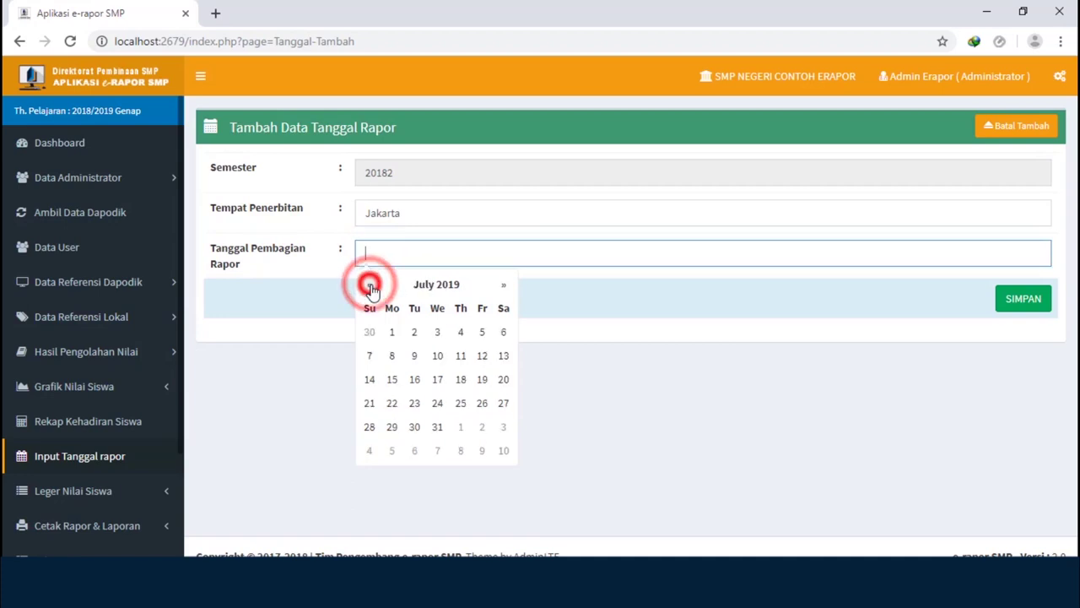
{"action": "left_click", "coordinate": [504, 289]}
{"action": "left_click", "coordinate": [504, 289]}
{"action": "left_click", "coordinate": [503, 288]}
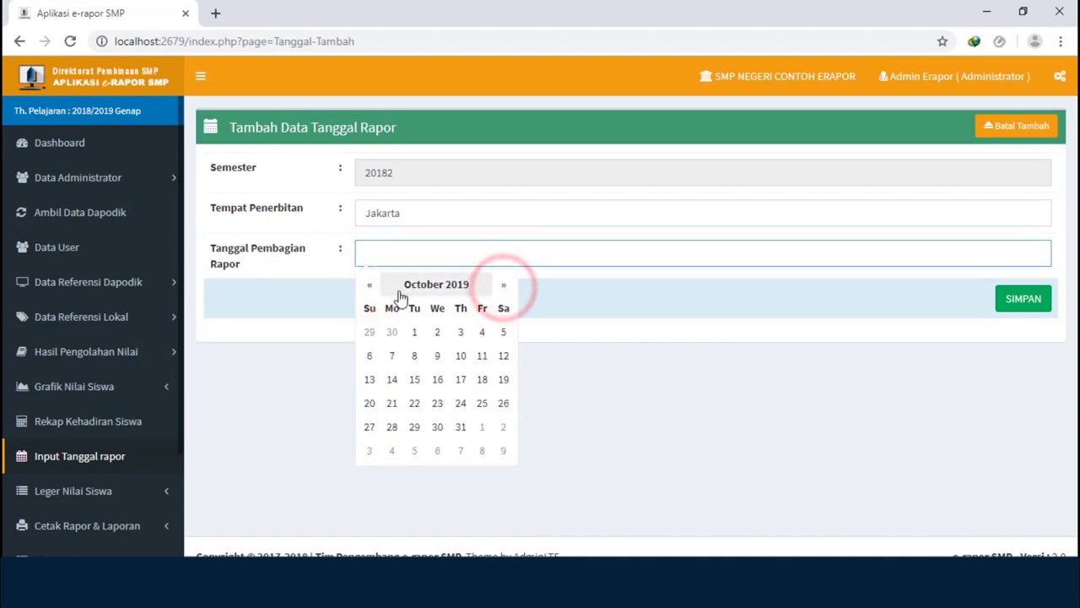
{"action": "left_click", "coordinate": [371, 289]}
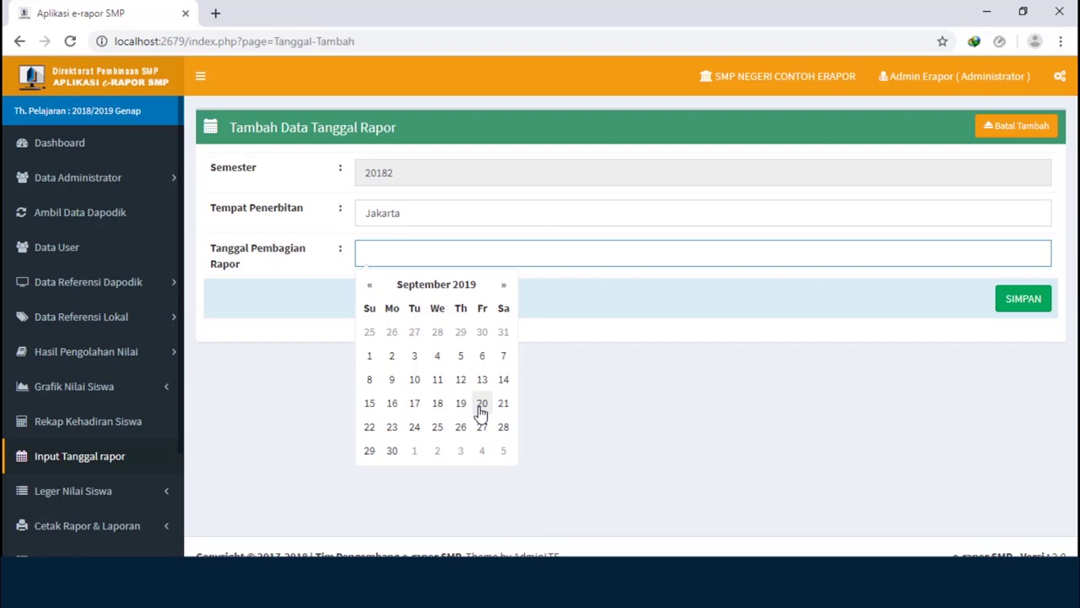
{"action": "left_click", "coordinate": [481, 405]}
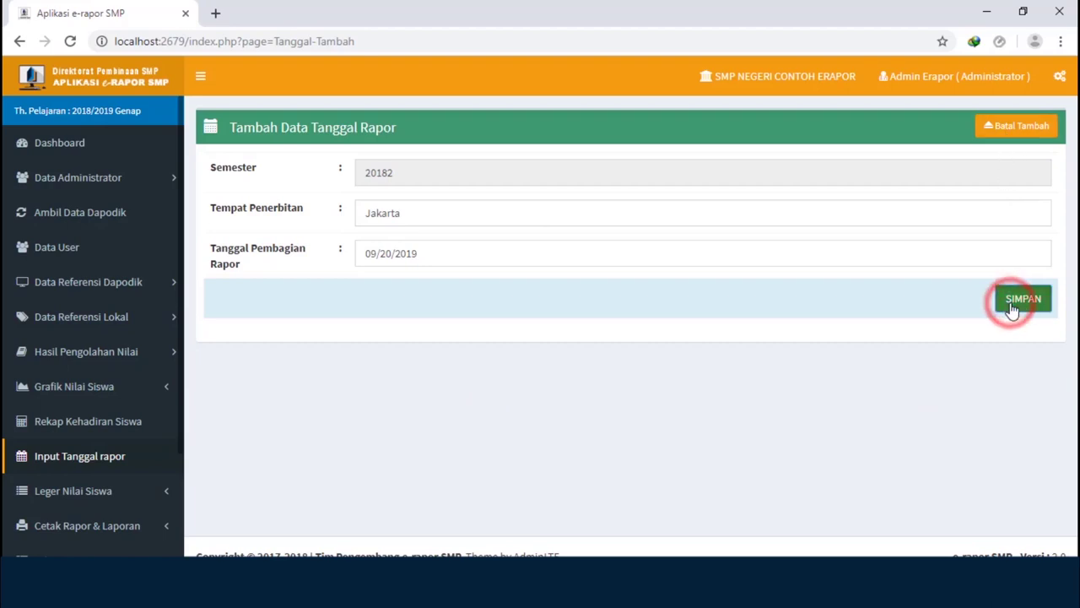
{"action": "left_click", "coordinate": [1012, 310]}
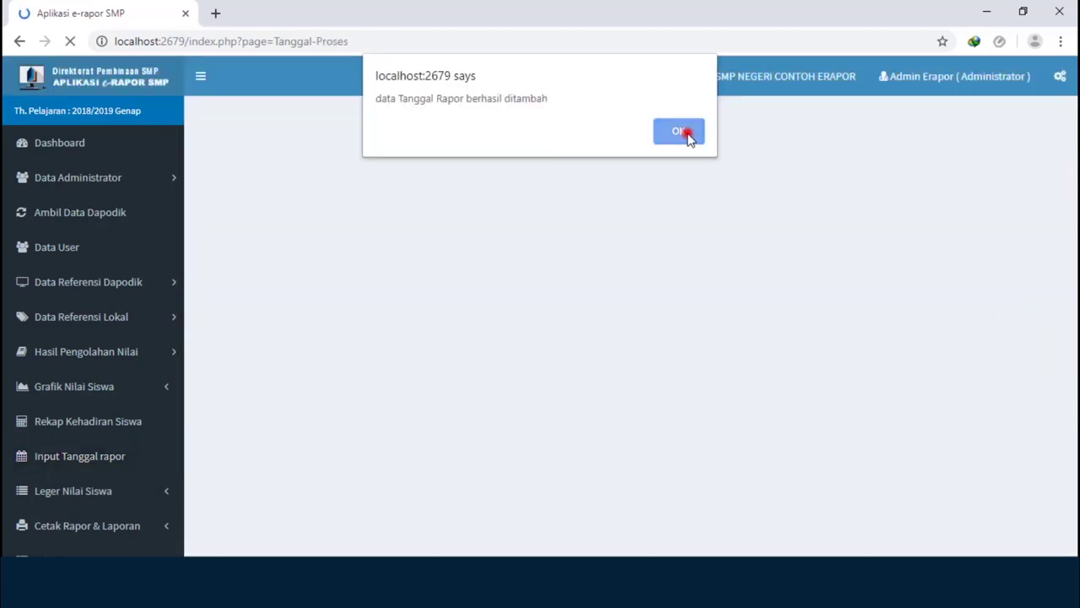
{"action": "left_click", "coordinate": [682, 131]}
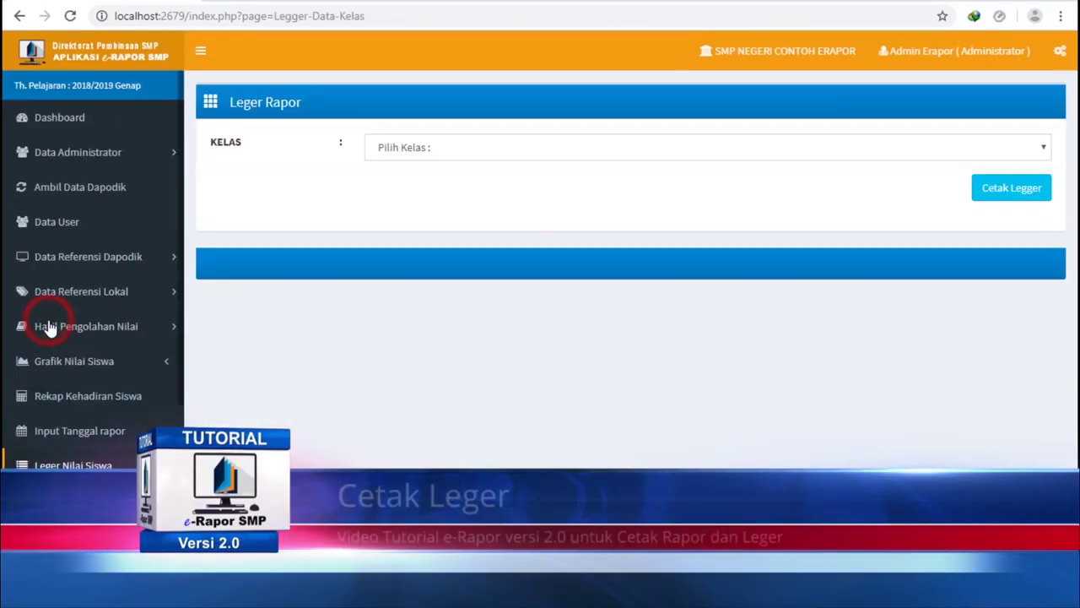
- Generate the Kelas 7 2 leger, open the downloaded Excel file, then close it
{"action": "left_click", "coordinate": [934, 145]}
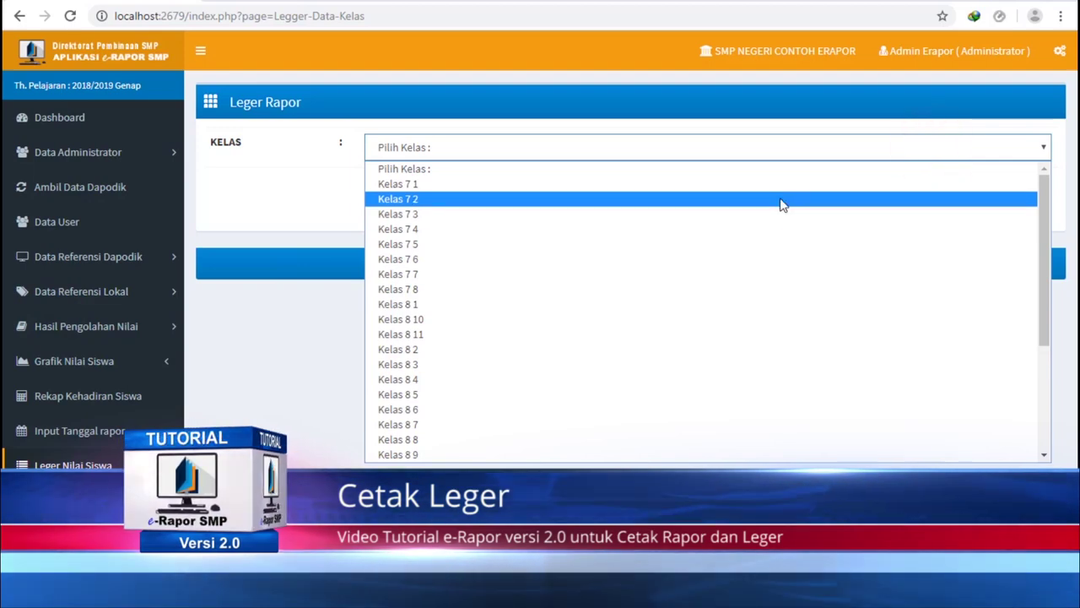
{"action": "left_click", "coordinate": [780, 199]}
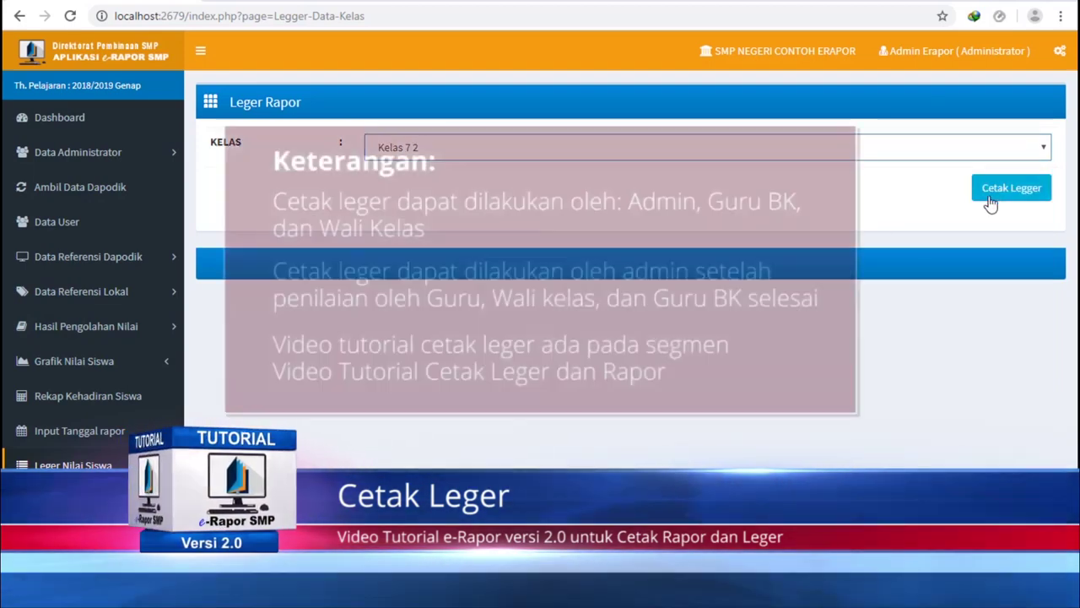
{"action": "left_click", "coordinate": [990, 203]}
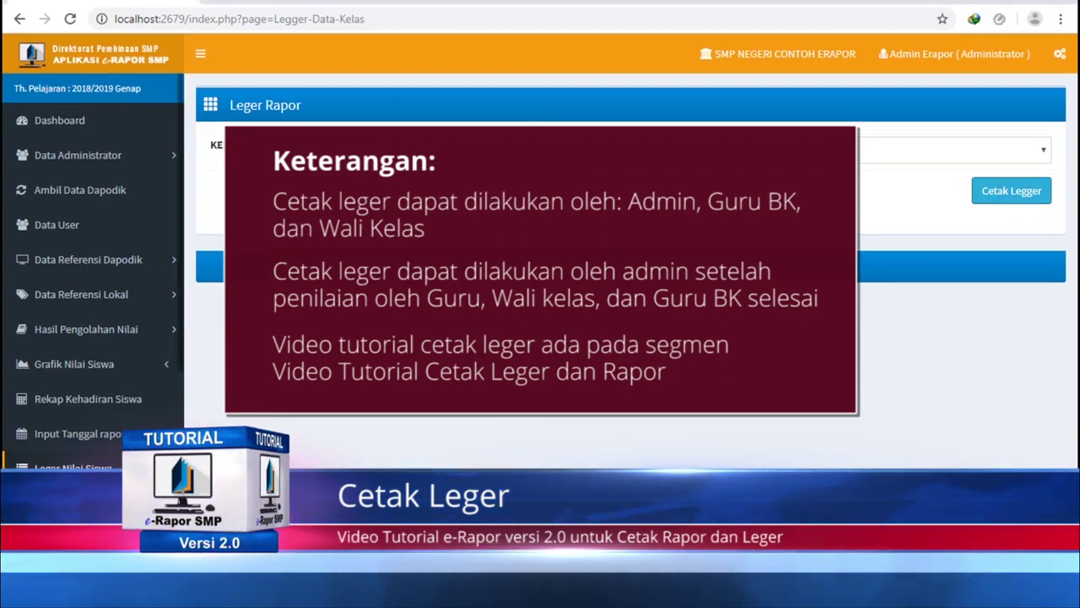
{"action": "left_click", "coordinate": [173, 519]}
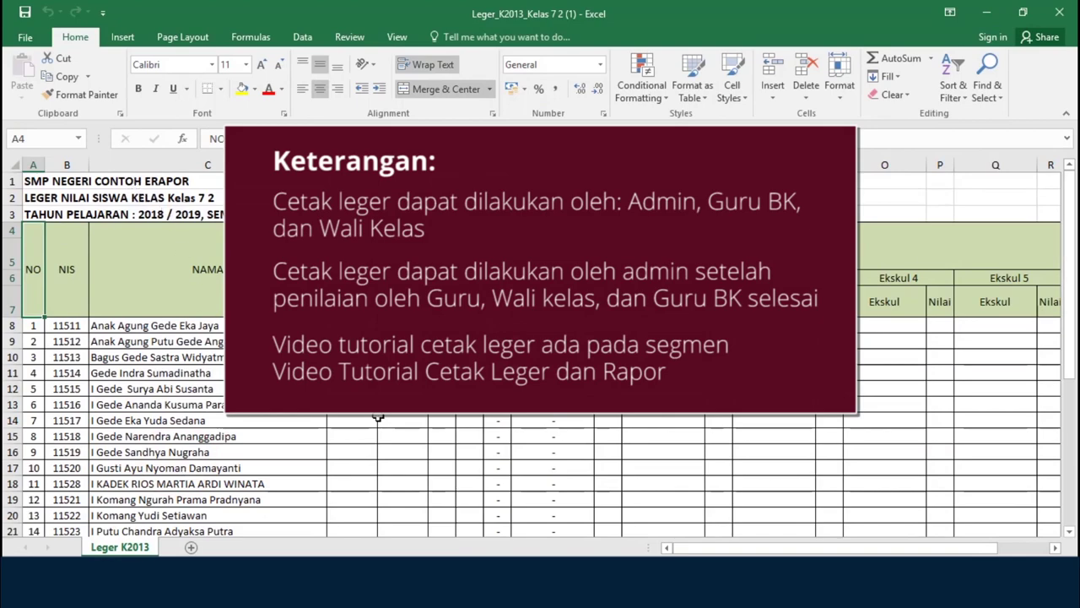
{"action": "left_click", "coordinate": [1061, 14]}
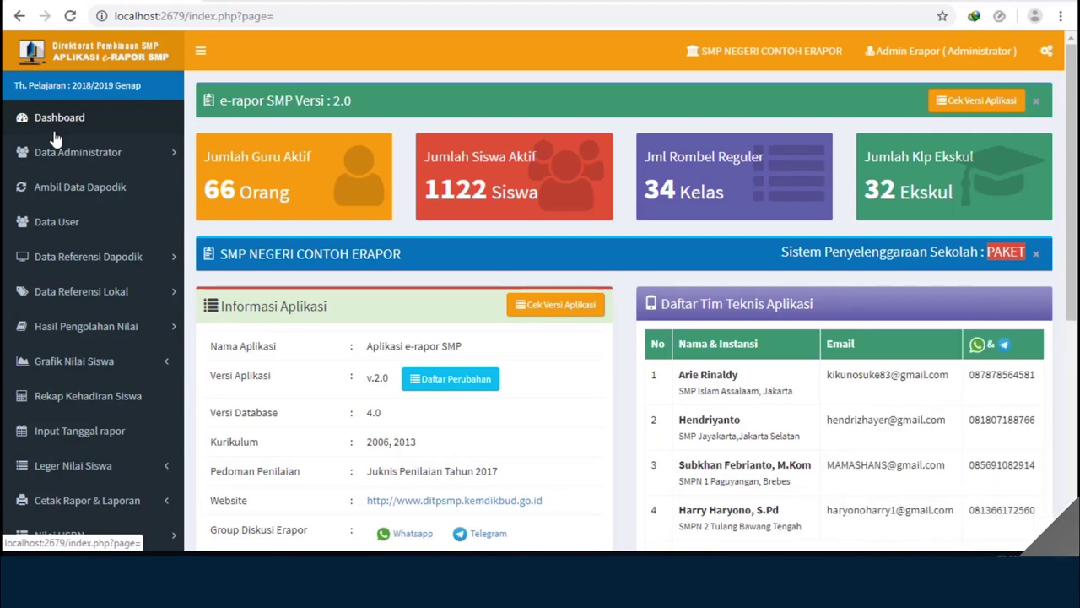
- Open Cetak Tengah Smt under Cetak Rapor & Laporan, keeping A4 Portrait orientation
{"action": "scroll", "coordinate": [53, 135], "scroll_direction": "down", "scroll_amount": 2}
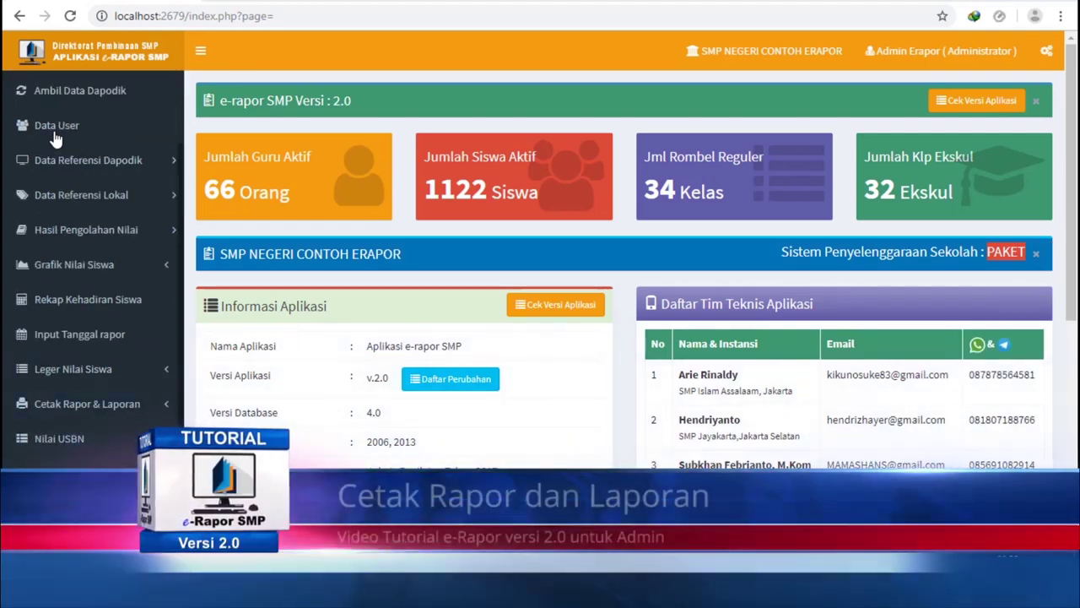
{"action": "scroll", "coordinate": [53, 135], "scroll_direction": "down", "scroll_amount": 1}
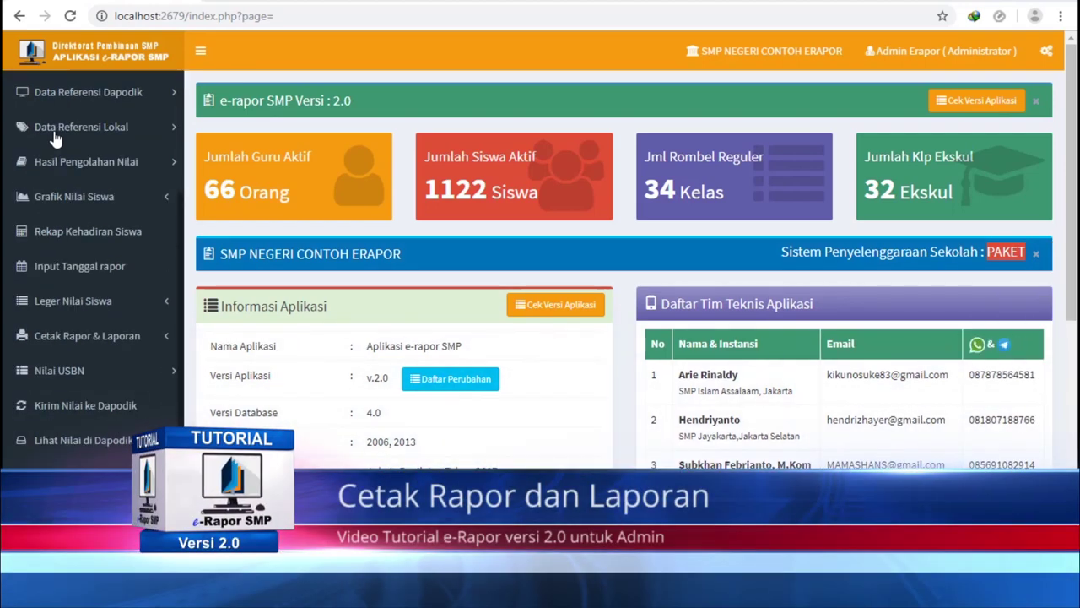
{"action": "left_click", "coordinate": [59, 335]}
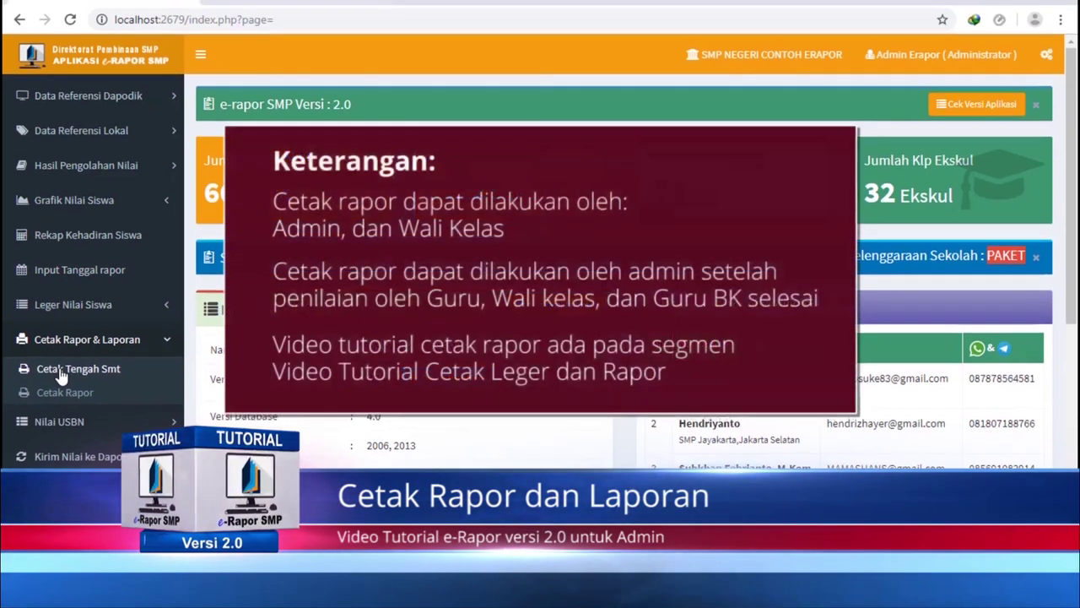
{"action": "left_click", "coordinate": [67, 369]}
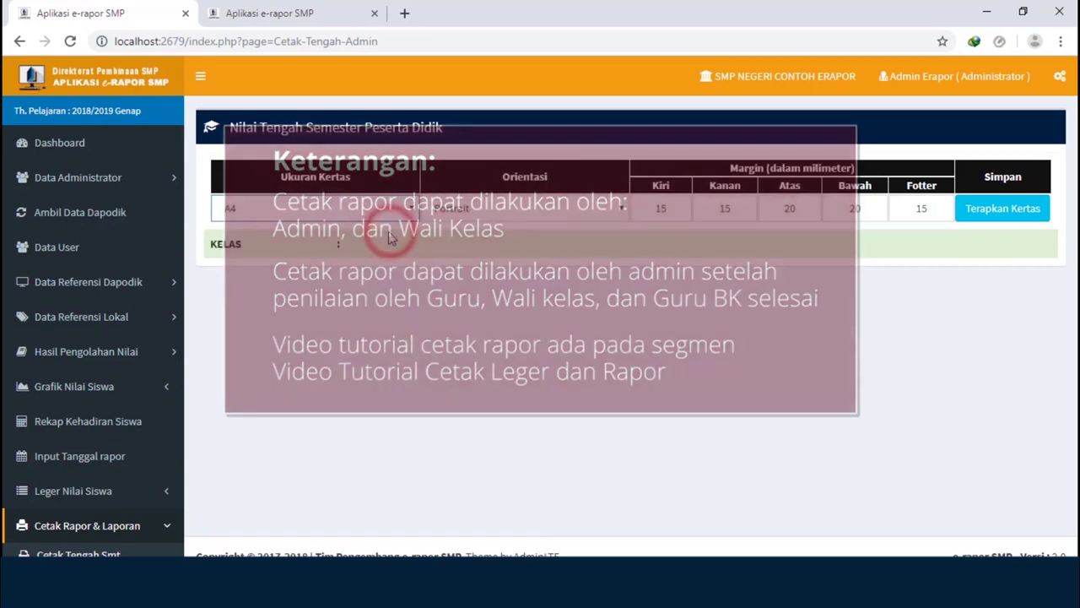
{"action": "left_click", "coordinate": [613, 211]}
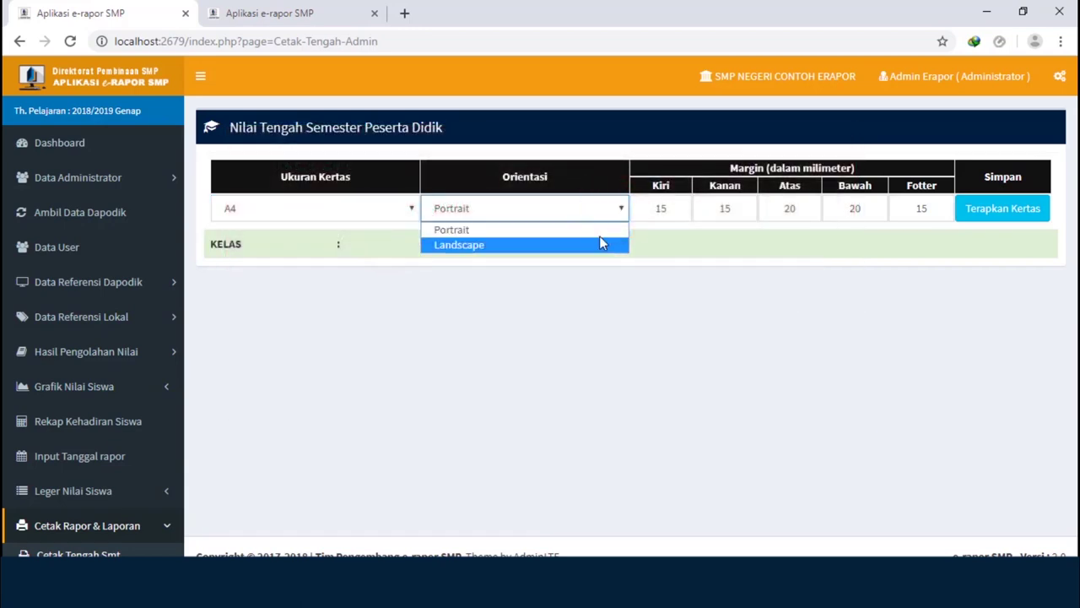
{"action": "left_click", "coordinate": [599, 224]}
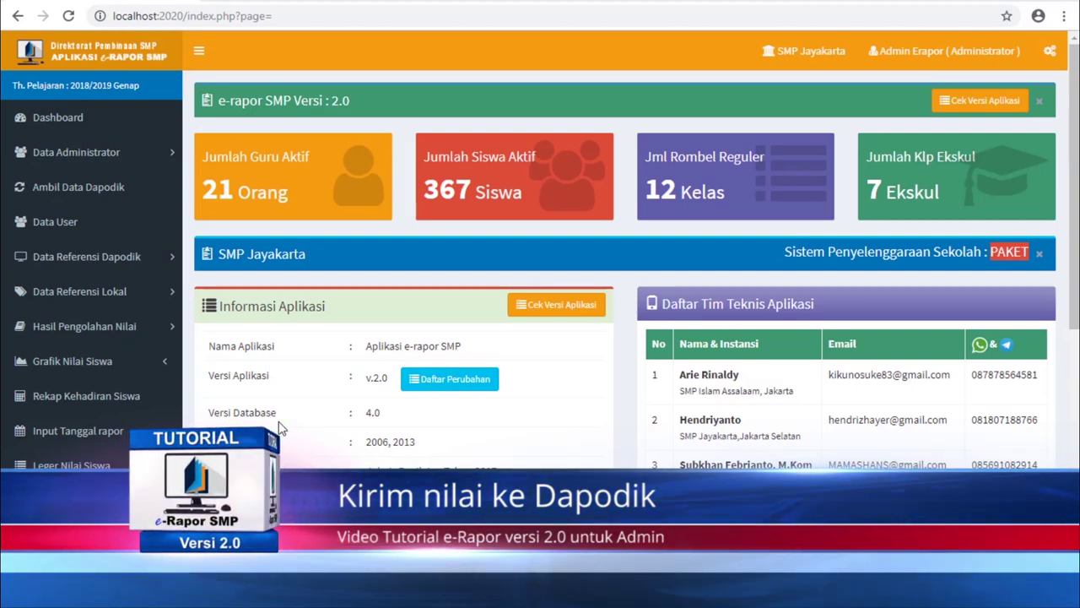
- Open Kirim Nilai ke Dapodik, confirm CONNECTED status, and fetch the students' grades to send
{"action": "scroll", "coordinate": [97, 278], "scroll_direction": "down", "scroll_amount": 2}
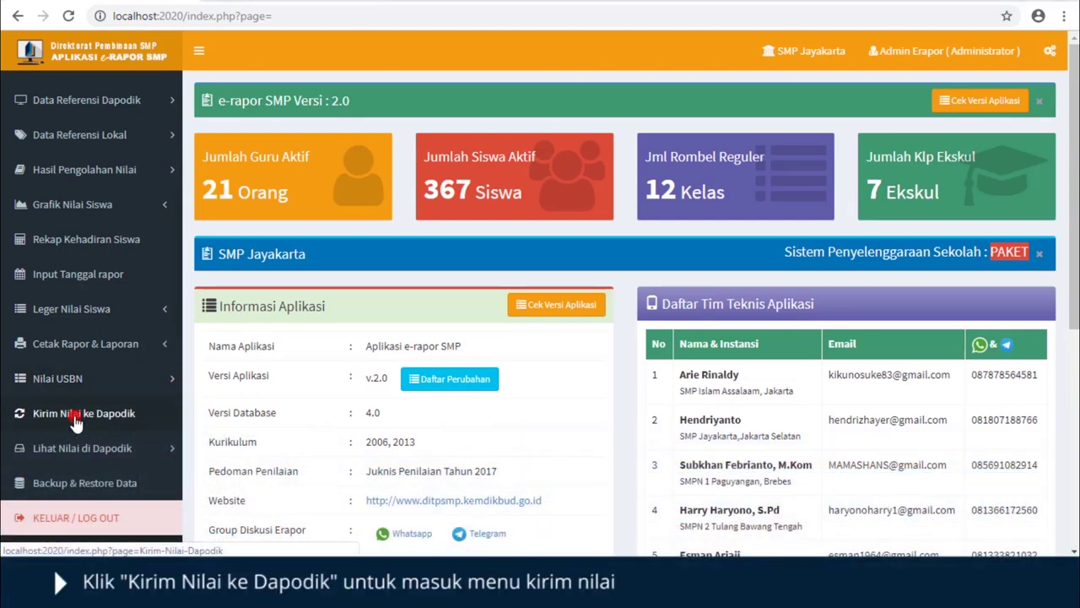
{"action": "left_click", "coordinate": [75, 413]}
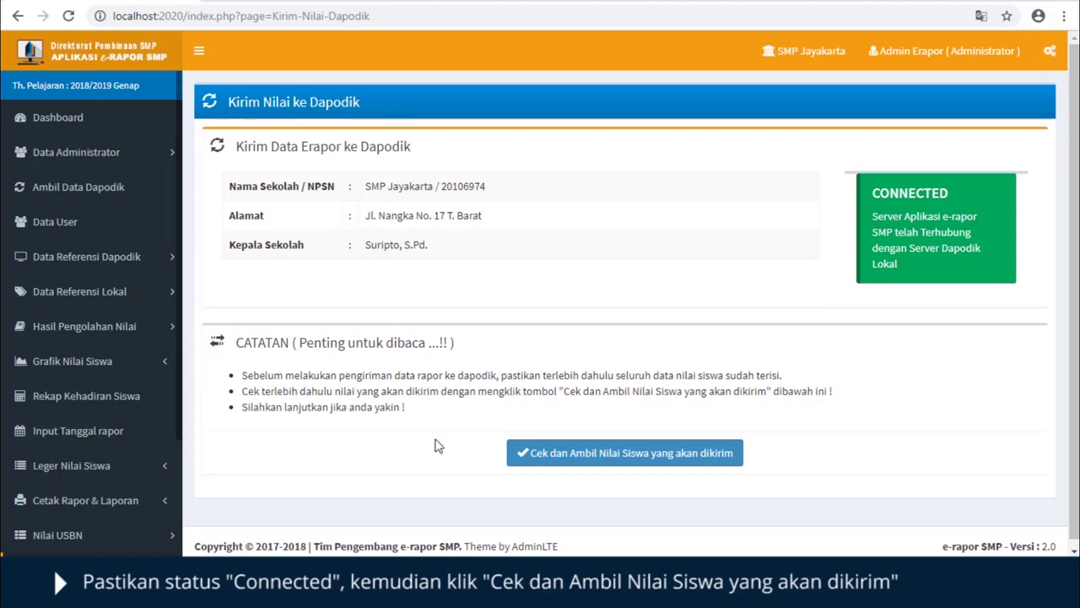
{"action": "left_click", "coordinate": [513, 460]}
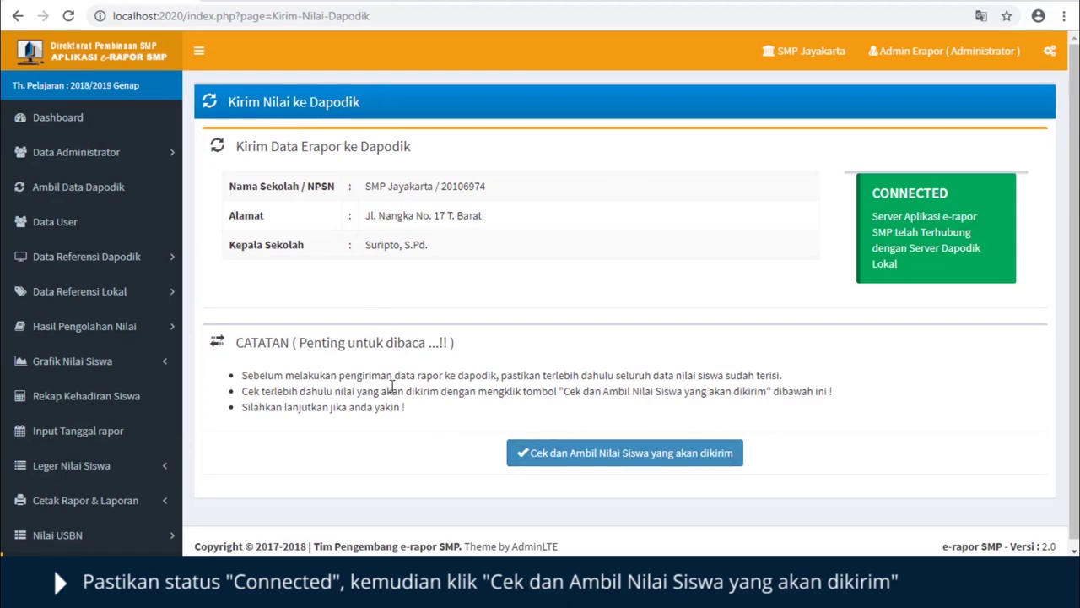
{"action": "left_click", "coordinate": [601, 454]}
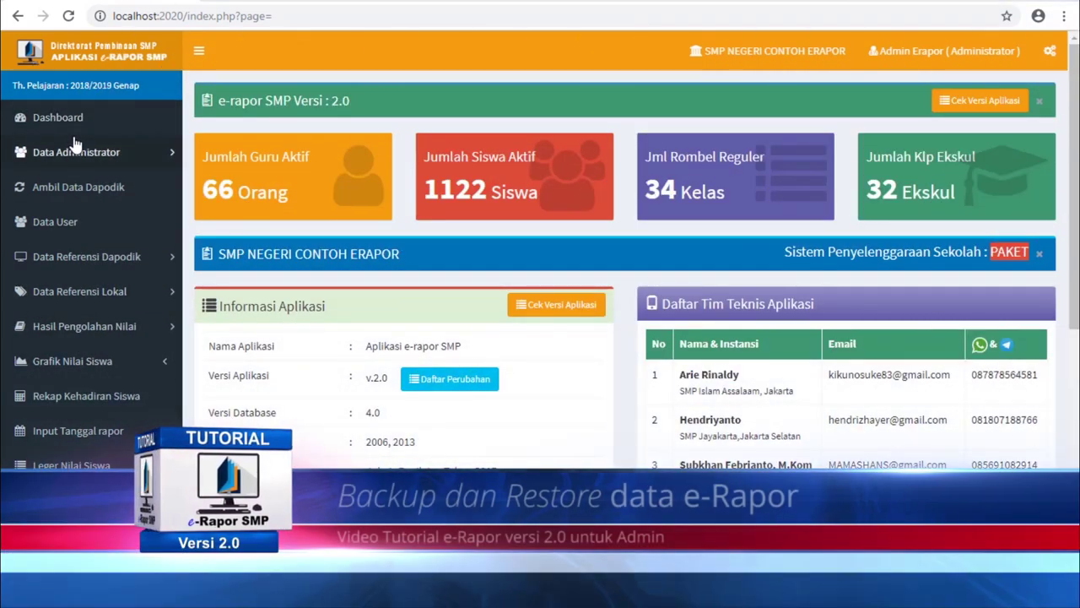
- Back up the e-rapor data to C:/backup_restore_erapor/backup, then return to the dashboard
{"action": "scroll", "coordinate": [87, 168], "scroll_direction": "down", "scroll_amount": 2}
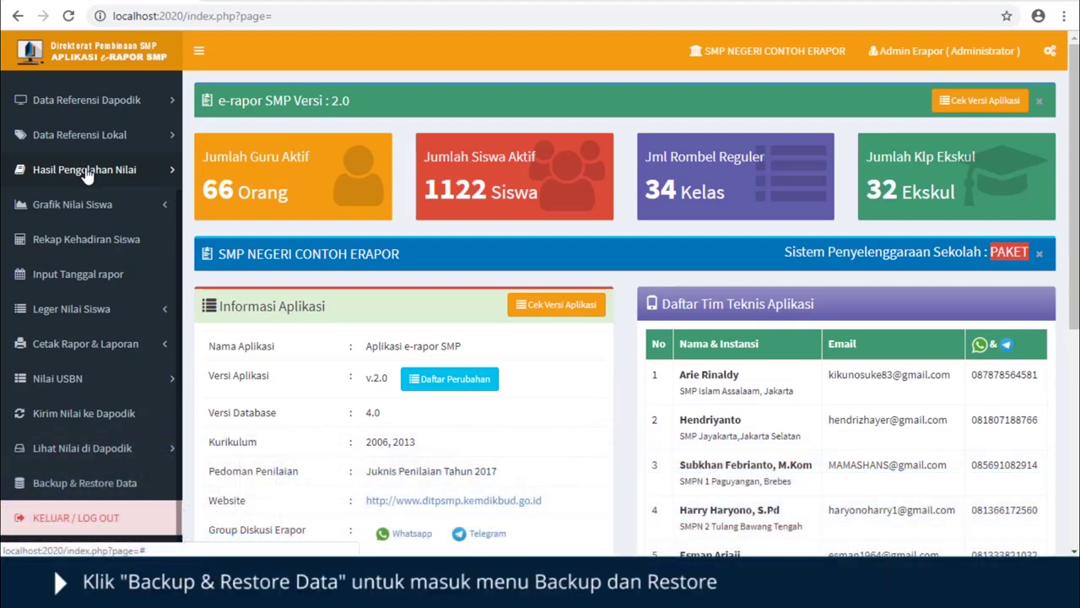
{"action": "left_click", "coordinate": [77, 490]}
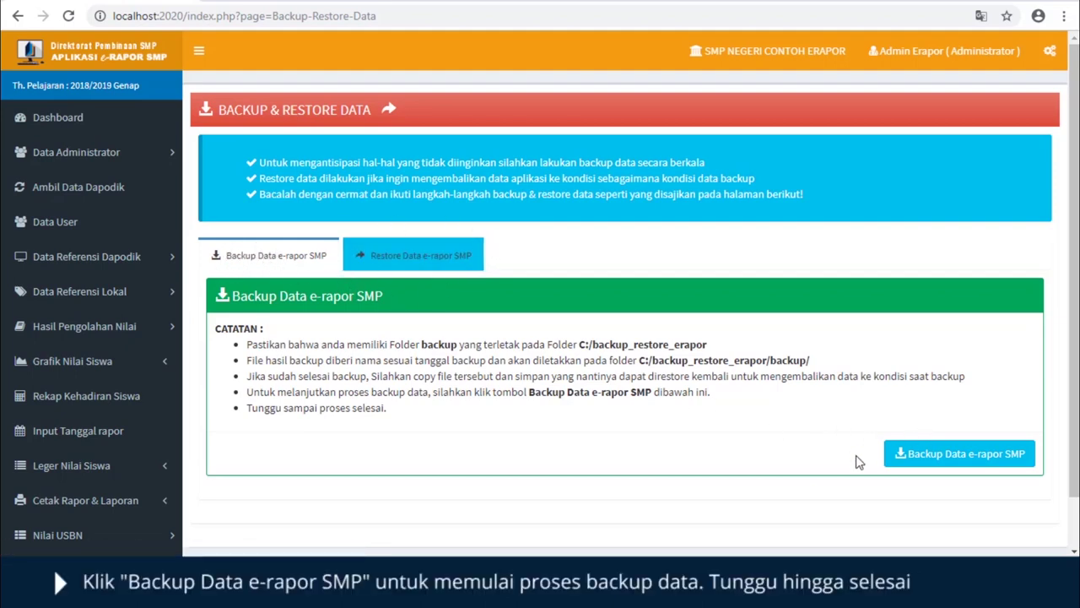
{"action": "left_click", "coordinate": [950, 462]}
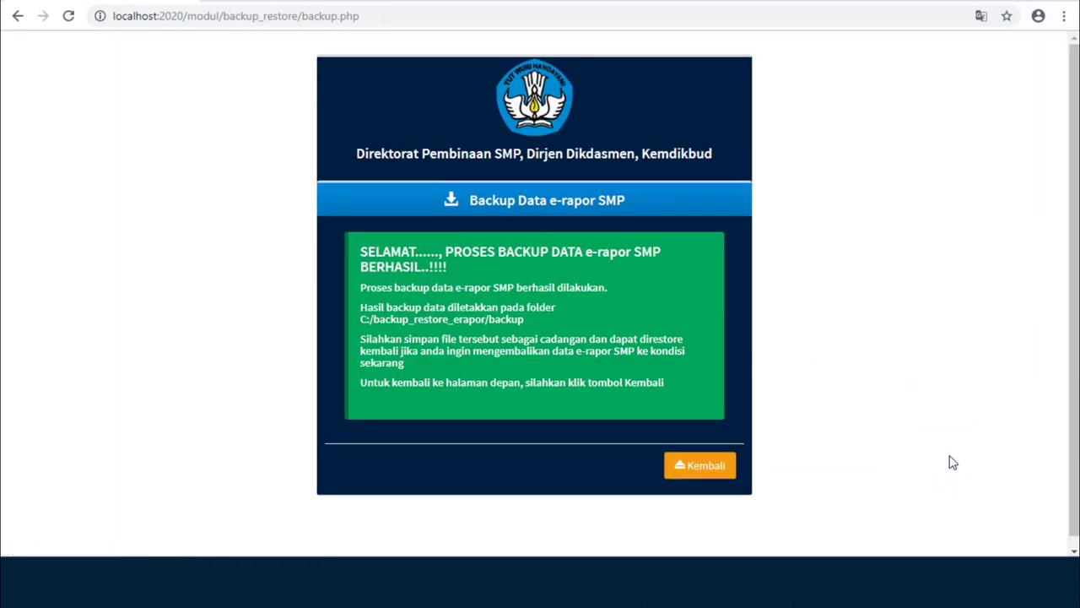
{"action": "left_click", "coordinate": [721, 476]}
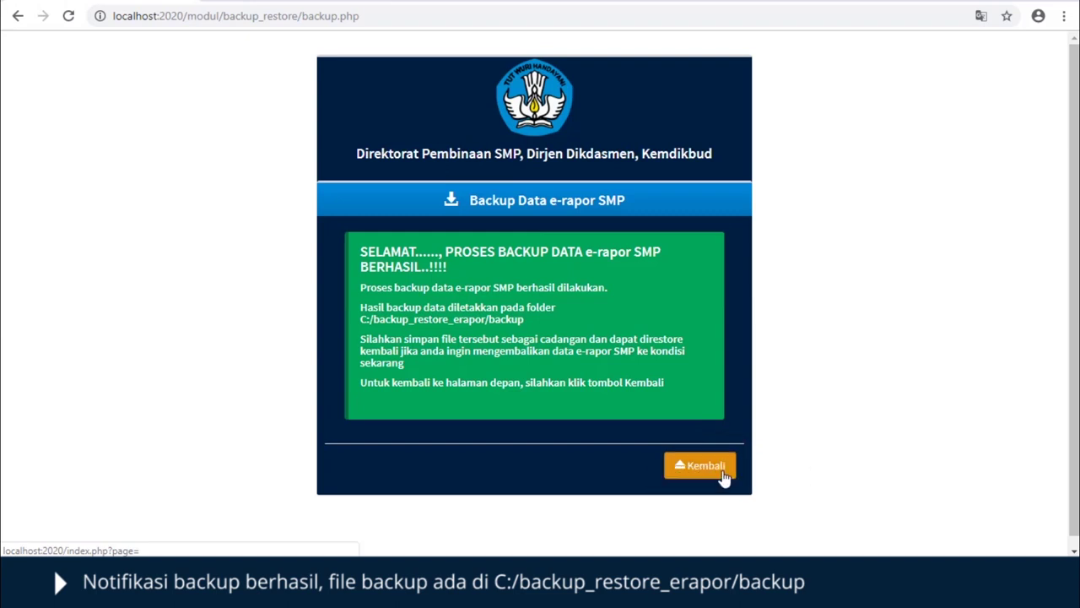
{"action": "left_click", "coordinate": [721, 476]}
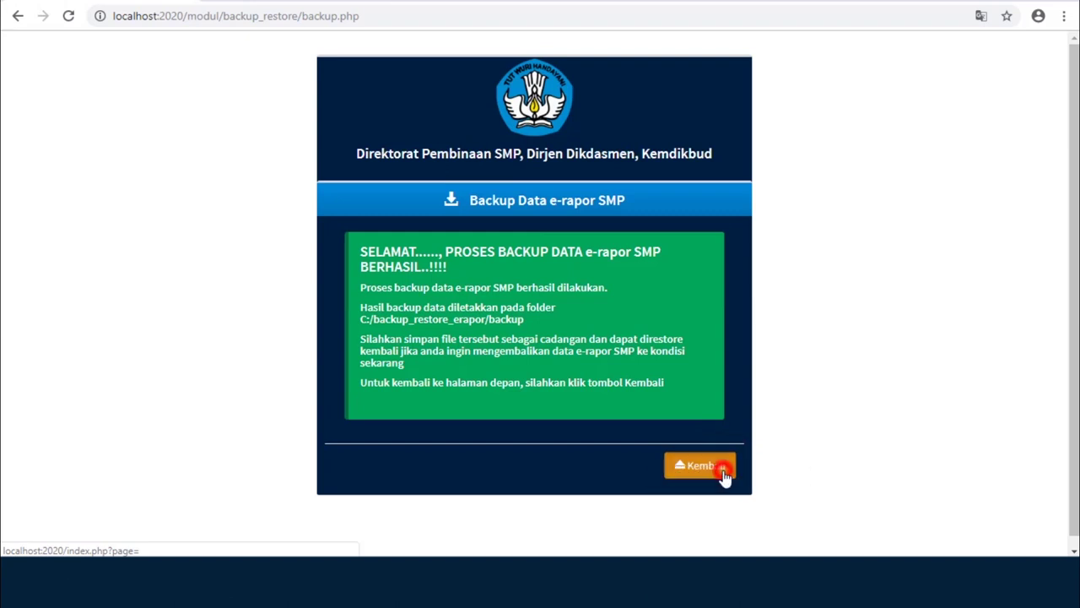
{"action": "left_click", "coordinate": [743, 491]}
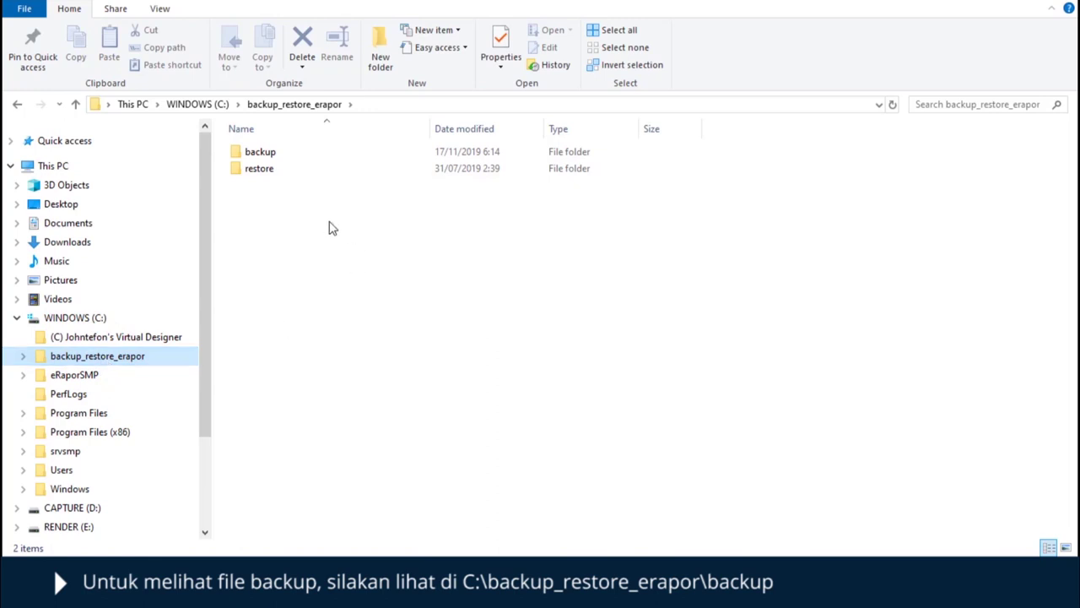
- Show the backup folder in Details view, revealing backup_20191117 as a 7,365 KB WDP file
{"action": "double_click", "coordinate": [253, 152]}
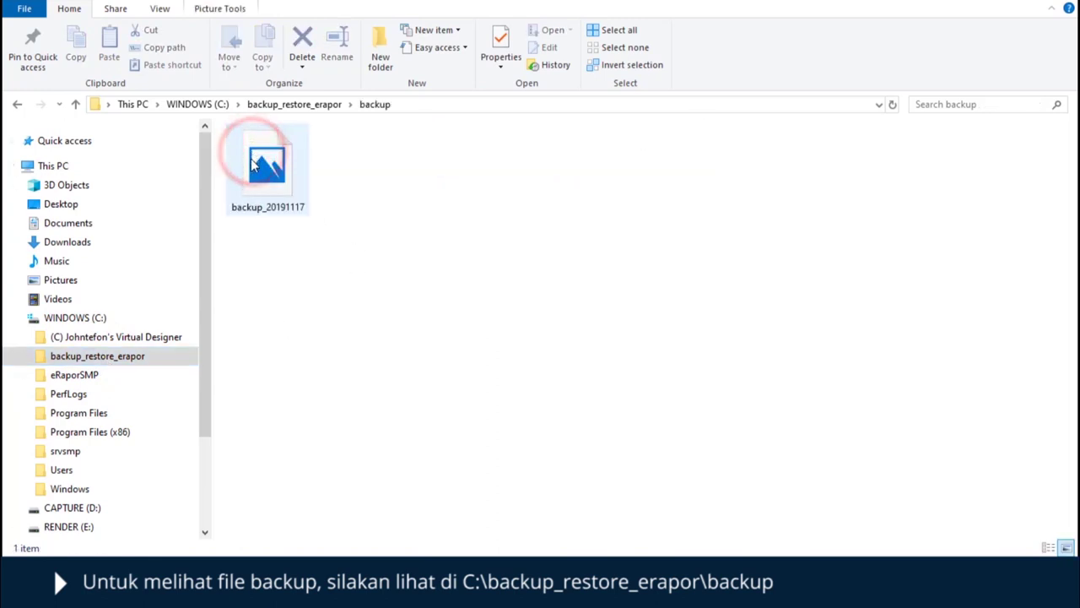
{"action": "left_click", "coordinate": [251, 165]}
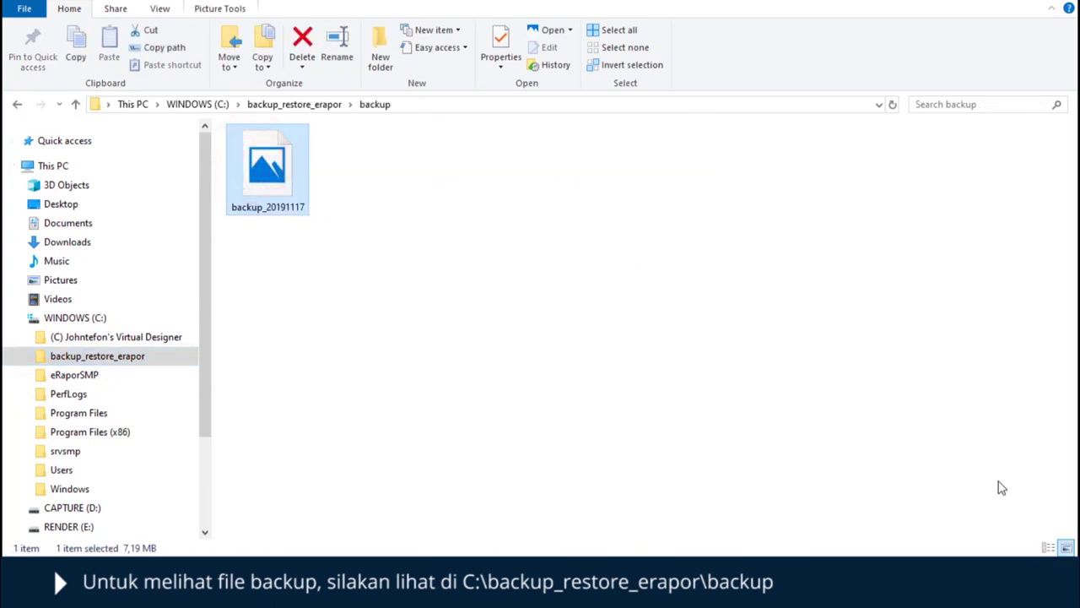
{"action": "left_click", "coordinate": [1047, 548]}
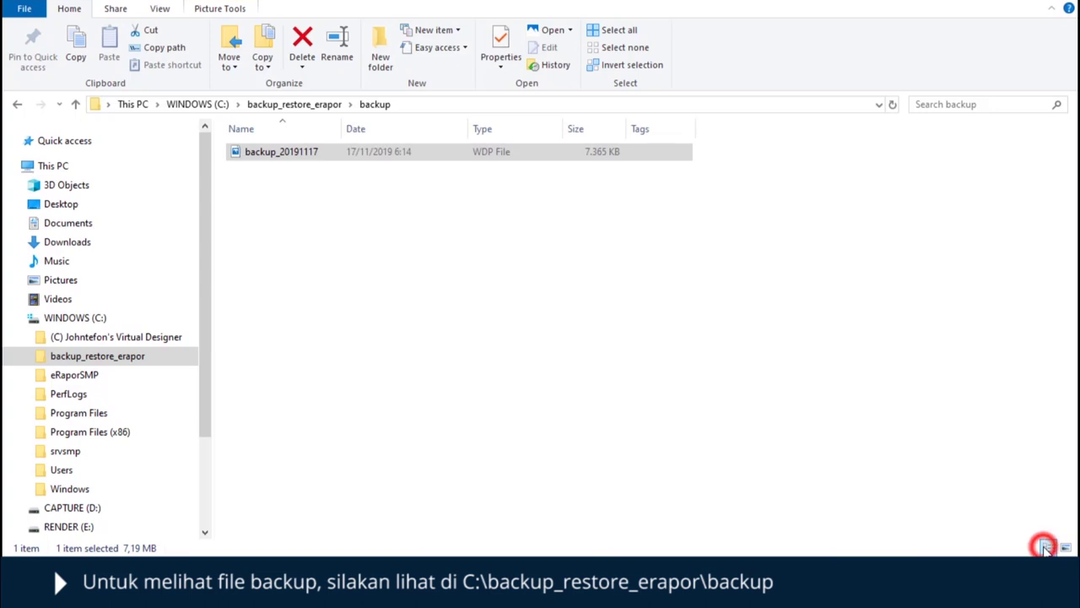
{"action": "left_click", "coordinate": [464, 177]}
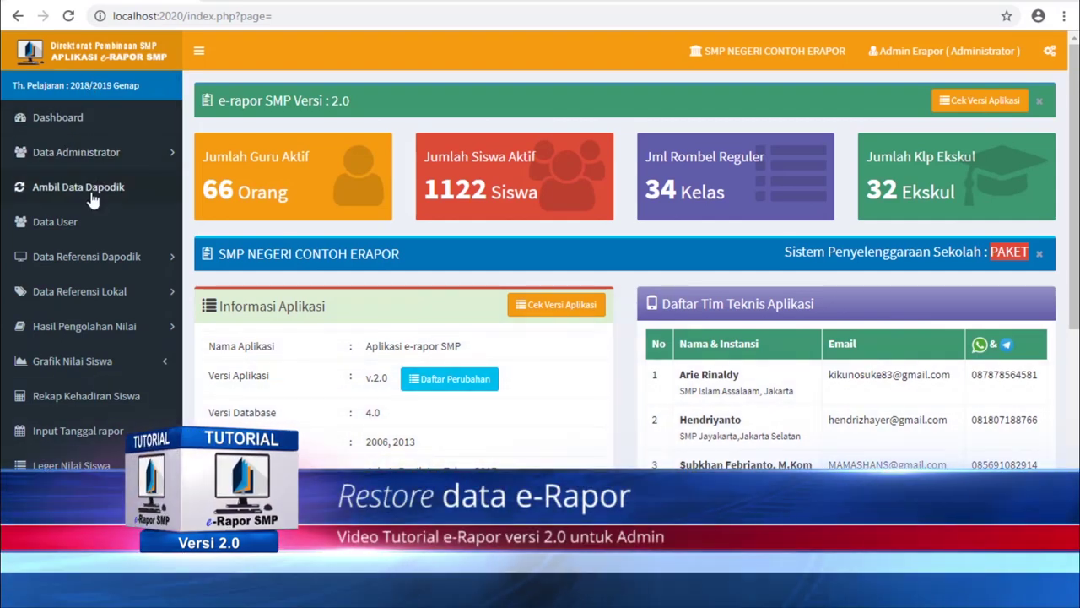
- Switch to the Restore Data section of the Backup & Restore page
{"action": "scroll", "coordinate": [94, 253], "scroll_direction": "down", "scroll_amount": 2}
{"action": "scroll", "coordinate": [95, 280], "scroll_direction": "down", "scroll_amount": 1}
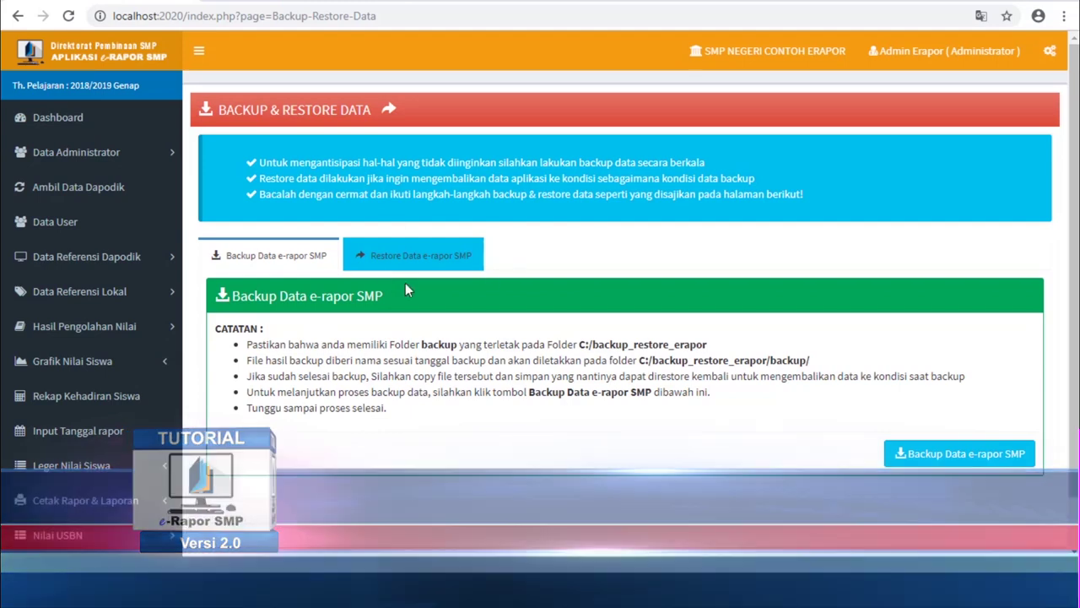
{"action": "left_click", "coordinate": [470, 248]}
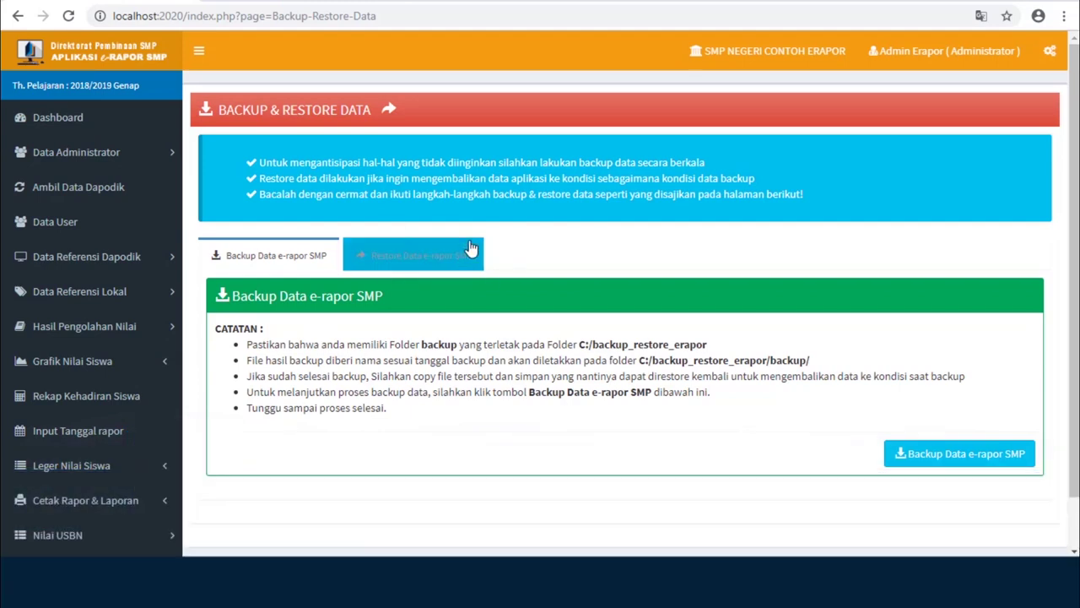
{"action": "left_click", "coordinate": [385, 257]}
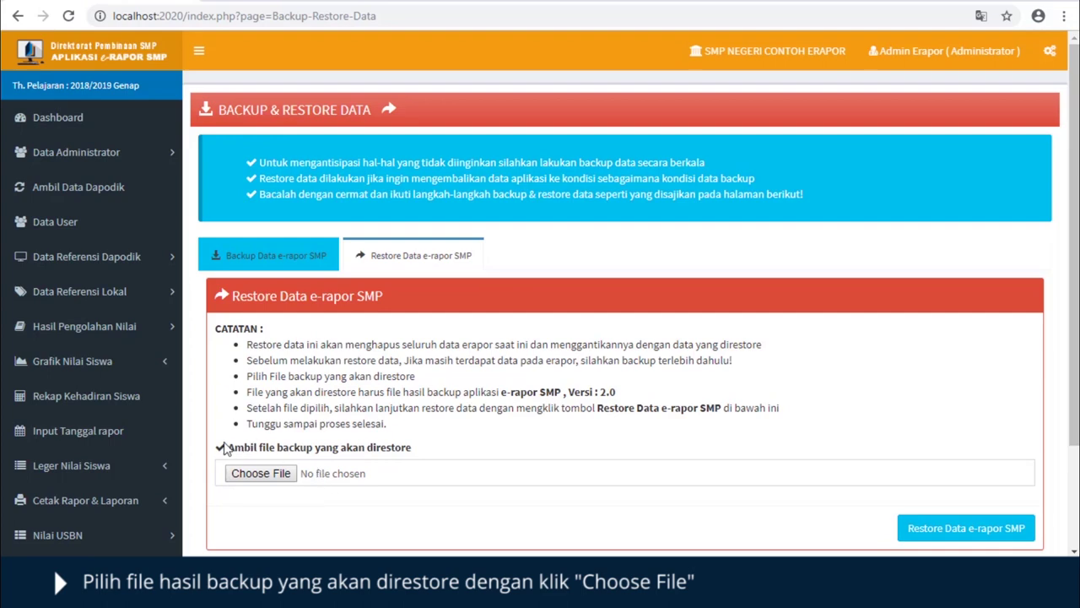
- Restore the data from backup_20190524 in the backup tester jyk folder, then log out
{"action": "left_click", "coordinate": [279, 476]}
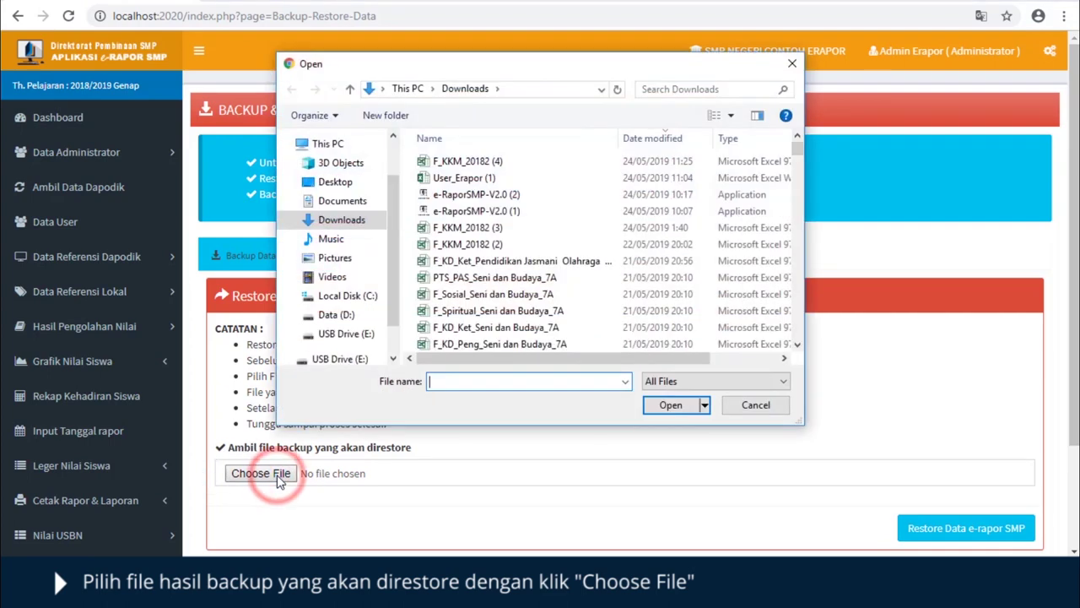
{"action": "left_click", "coordinate": [329, 239]}
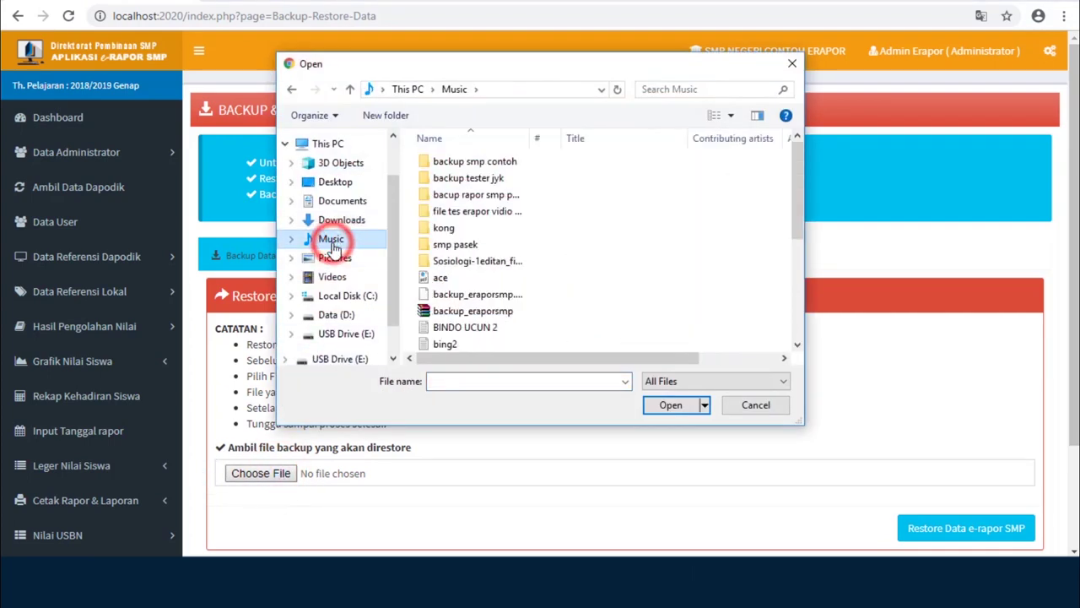
{"action": "double_click", "coordinate": [482, 179]}
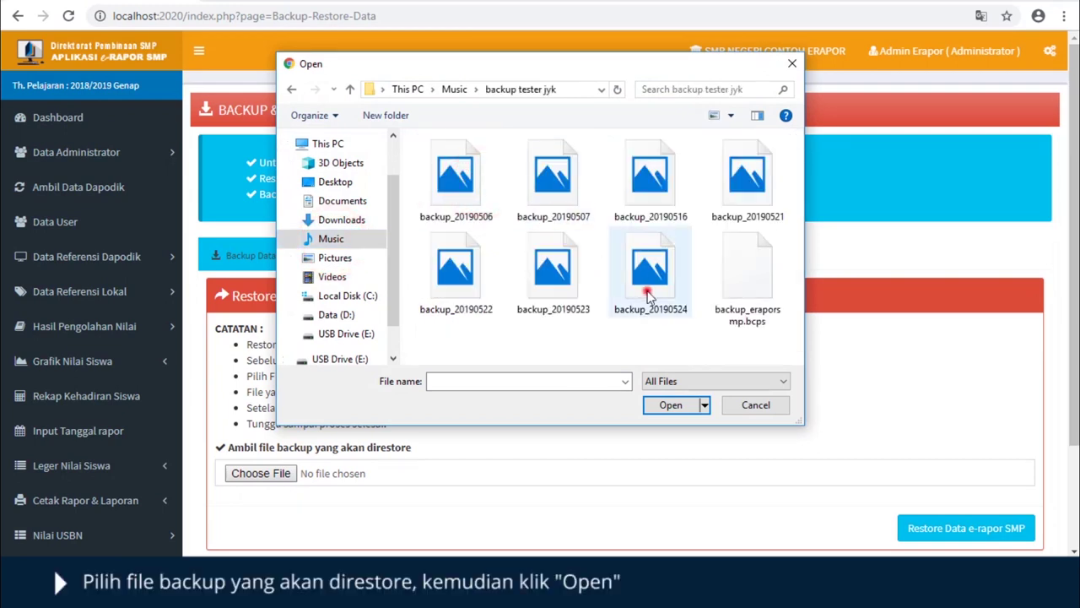
{"action": "left_click", "coordinate": [648, 278]}
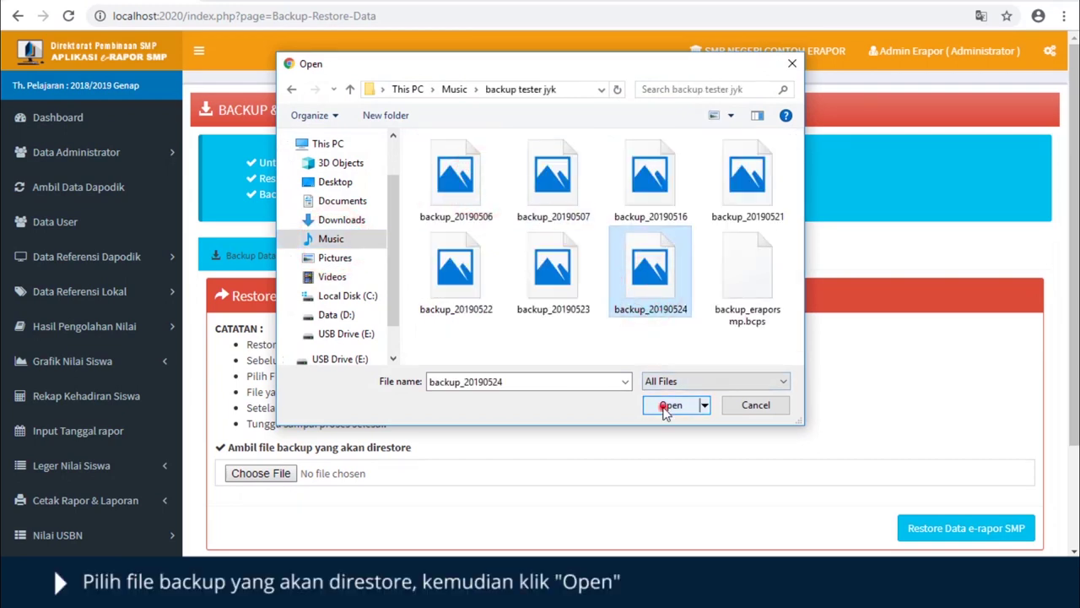
{"action": "left_click", "coordinate": [665, 407]}
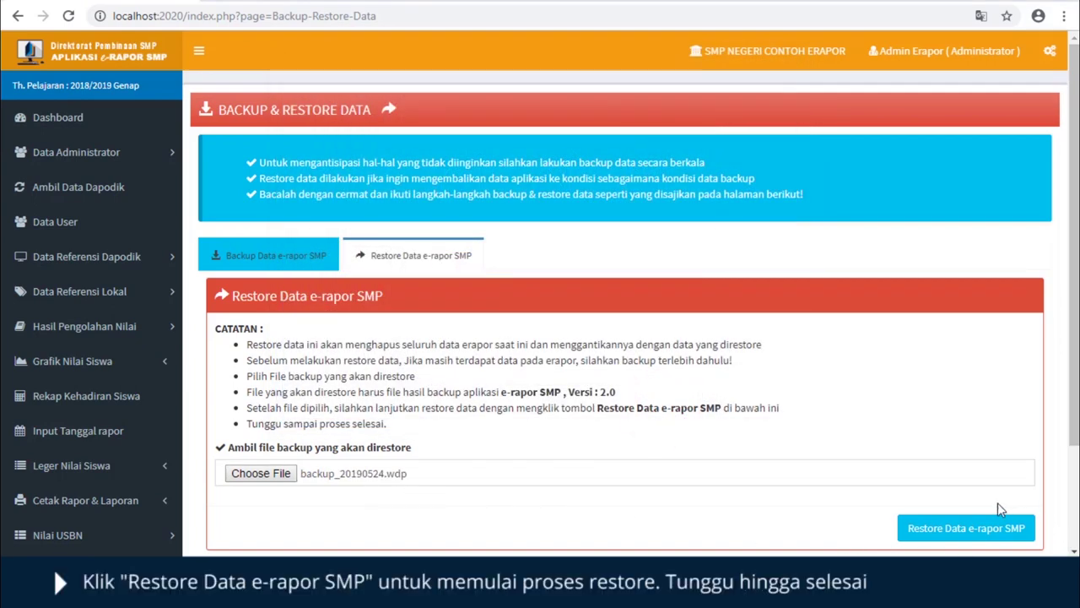
{"action": "left_click", "coordinate": [930, 535]}
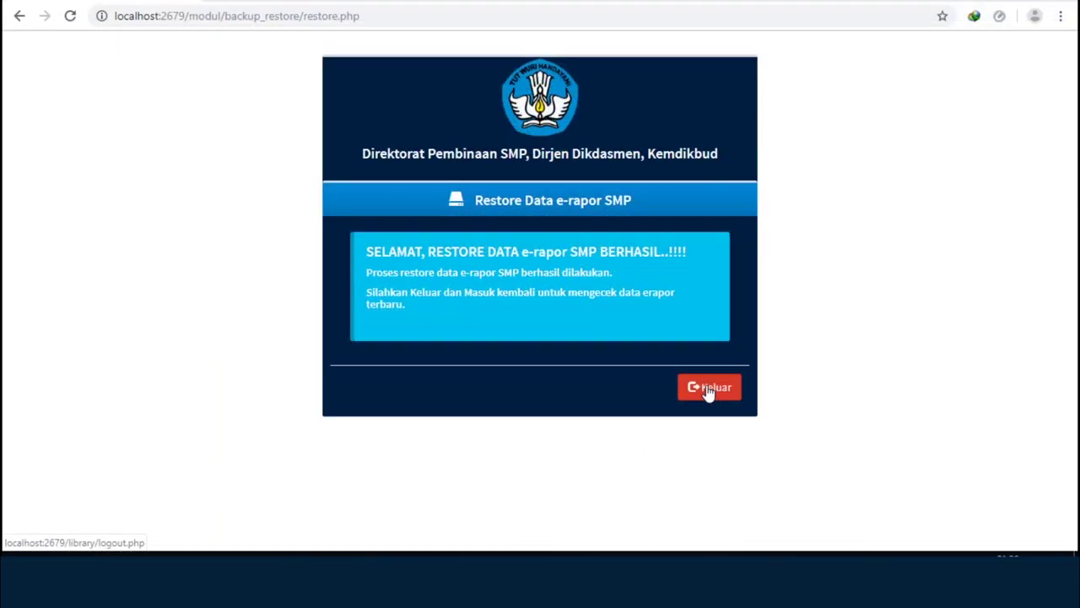
{"action": "left_click", "coordinate": [709, 388]}
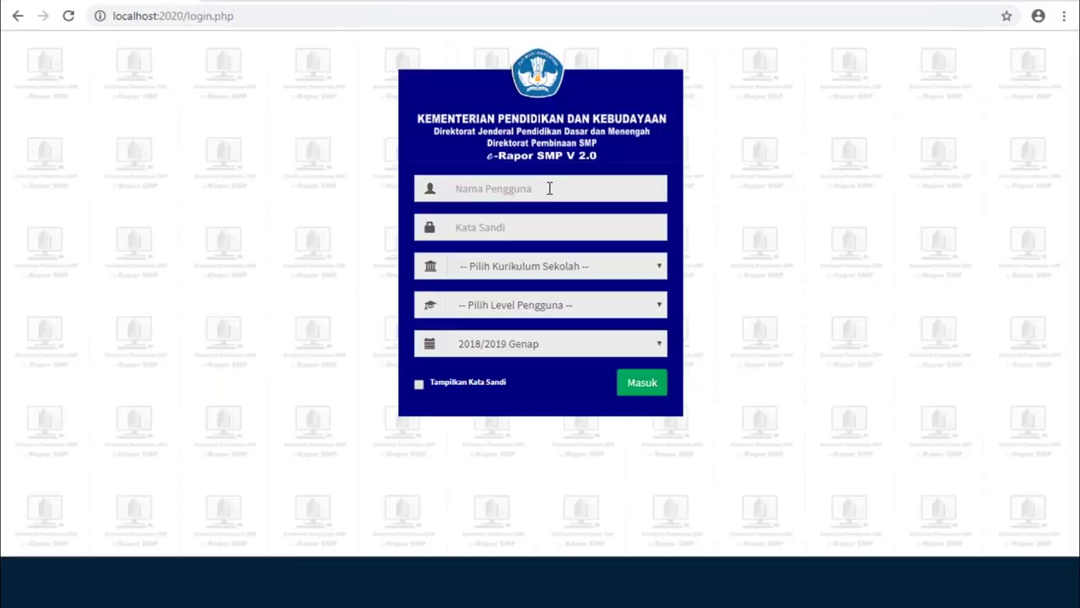
- Log in as admin under the K-2013 Paket curriculum at Admin level, dismissing the Informasi popup
{"action": "left_click", "coordinate": [549, 186]}
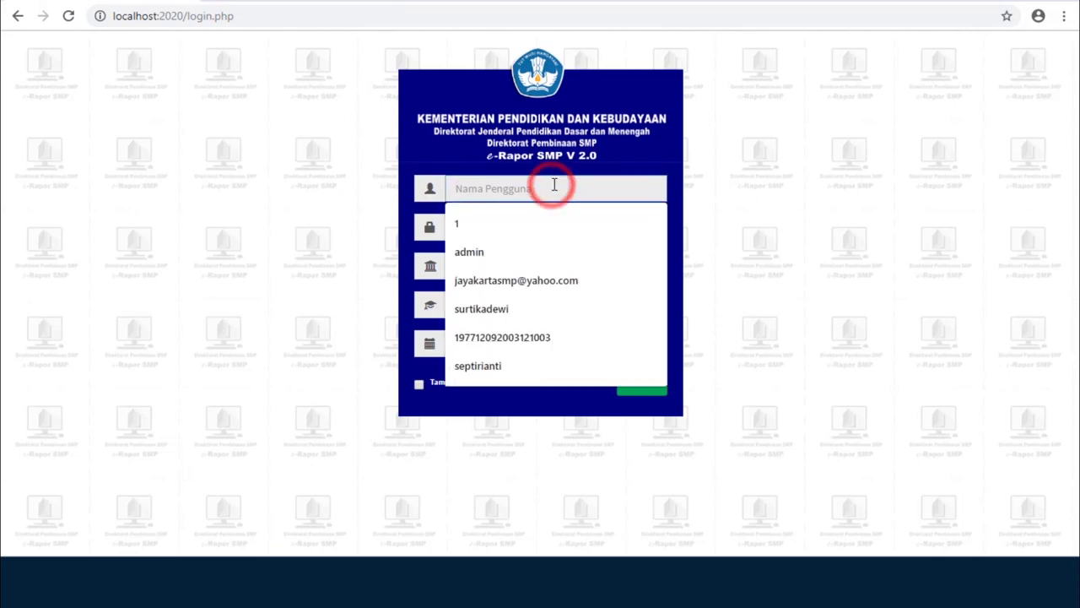
{"action": "type", "text": "ad"}
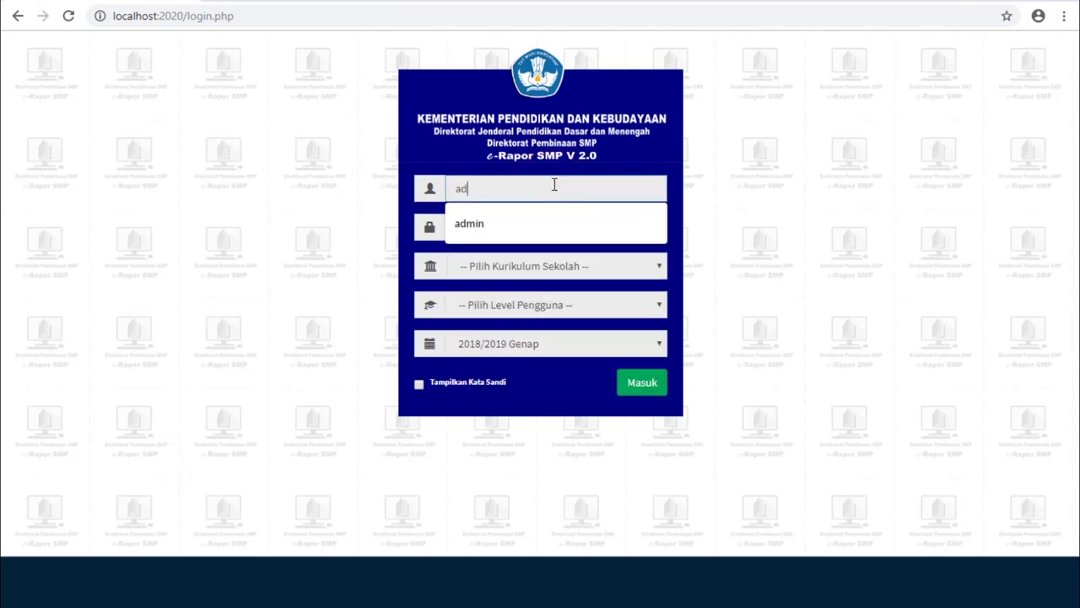
{"action": "type", "text": "min"}
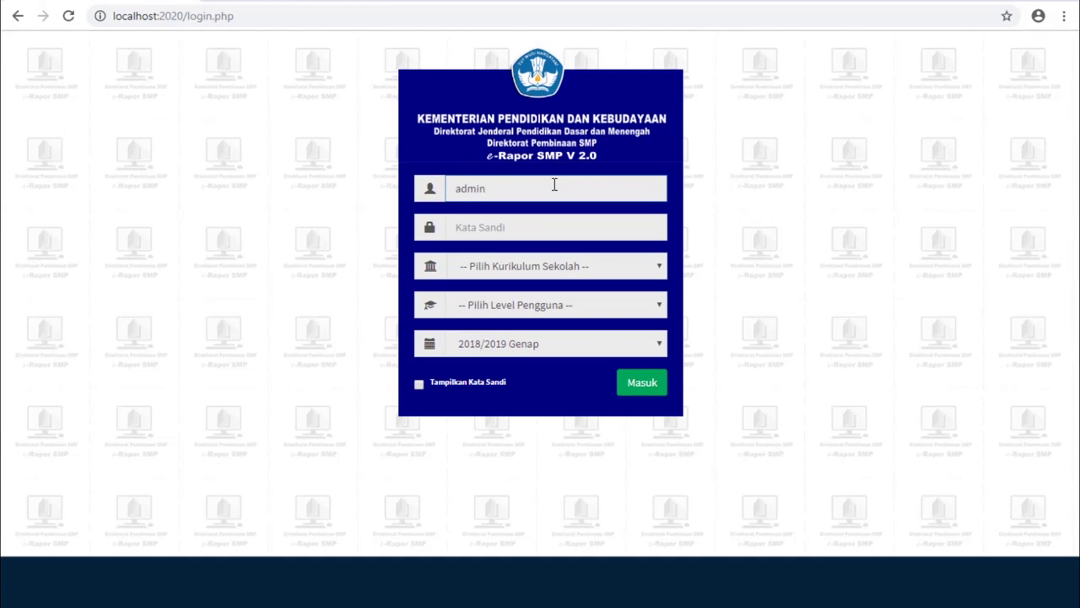
{"action": "key", "text": "Tab"}
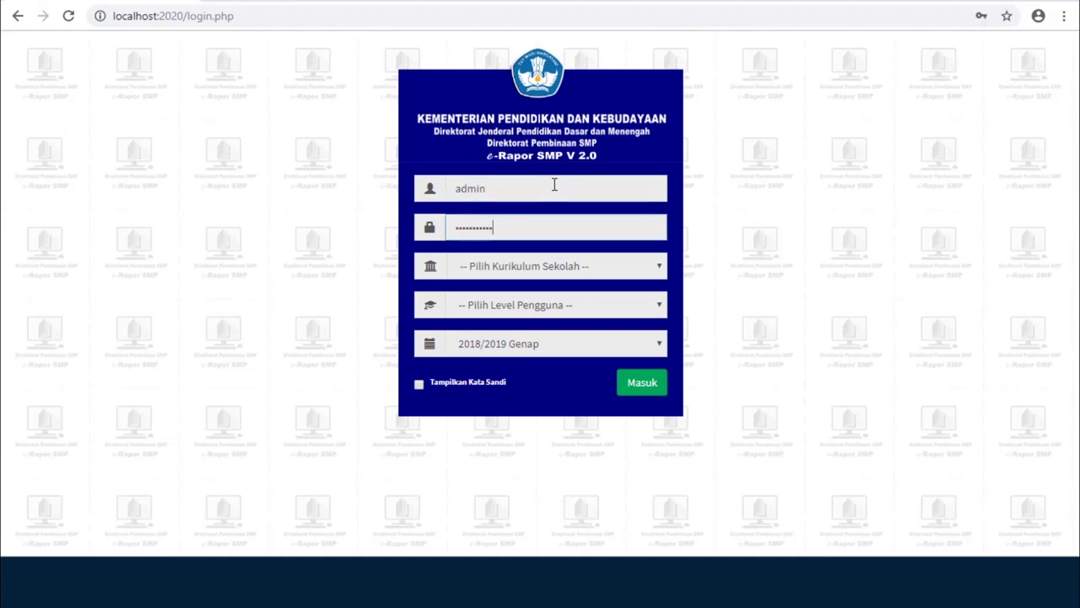
{"action": "left_click", "coordinate": [659, 267]}
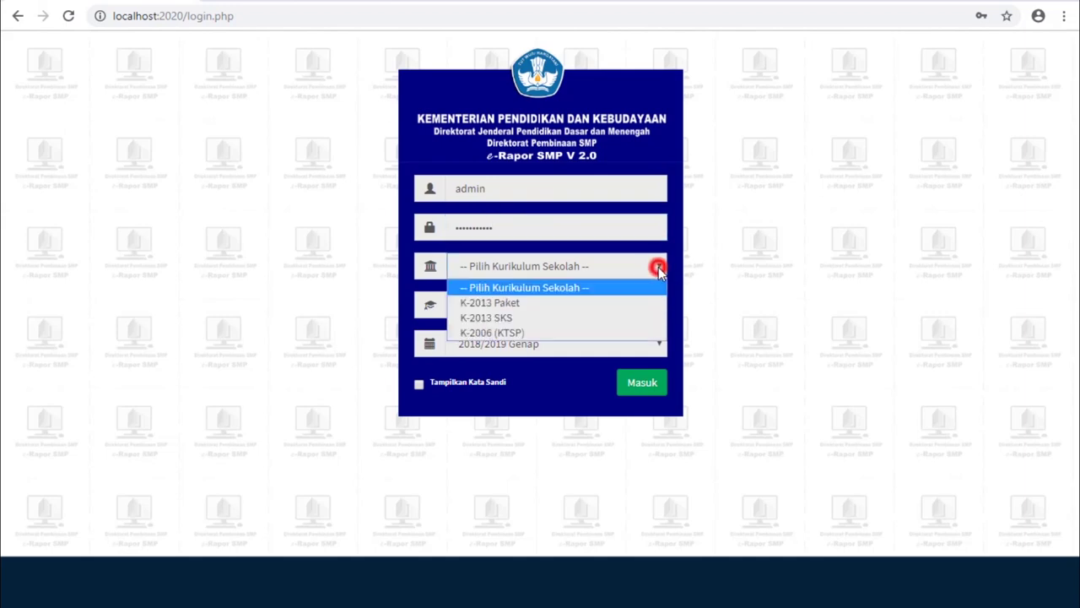
{"action": "left_click", "coordinate": [638, 310]}
{"action": "left_click", "coordinate": [638, 309]}
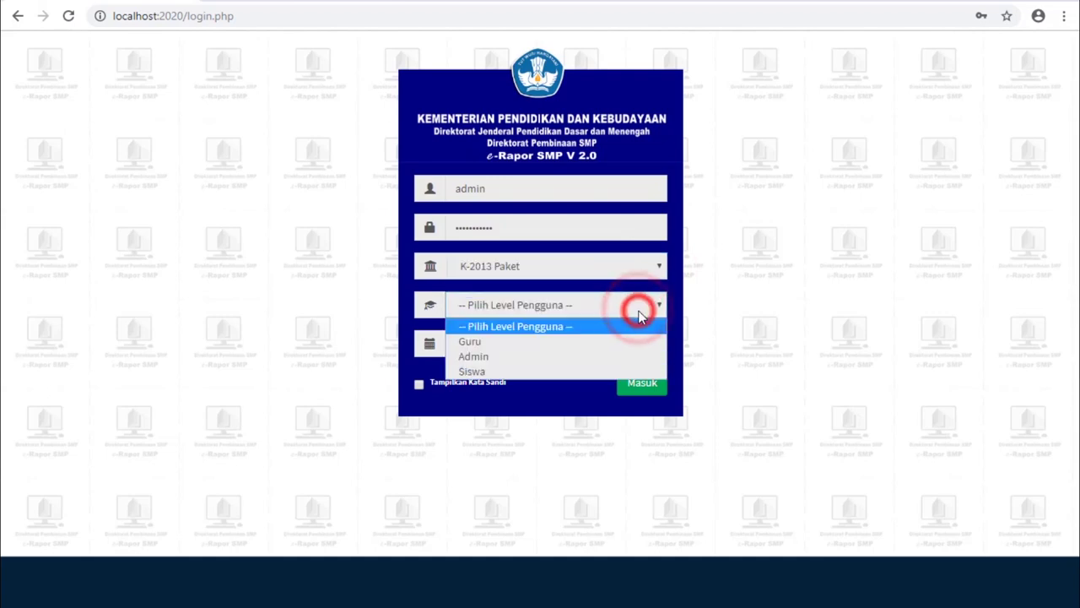
{"action": "left_click", "coordinate": [626, 358]}
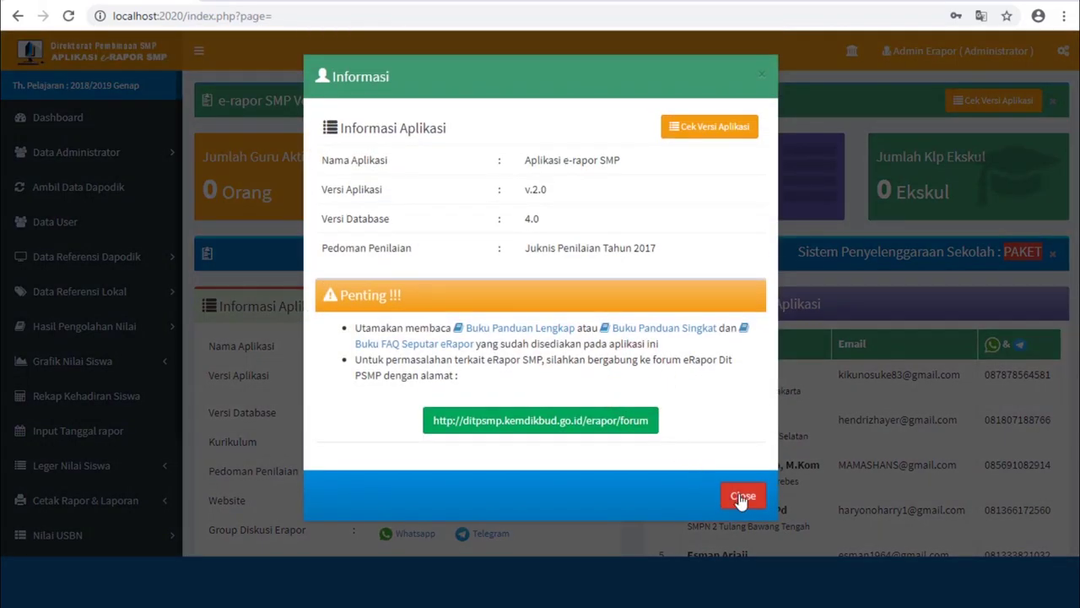
{"action": "left_click", "coordinate": [743, 497]}
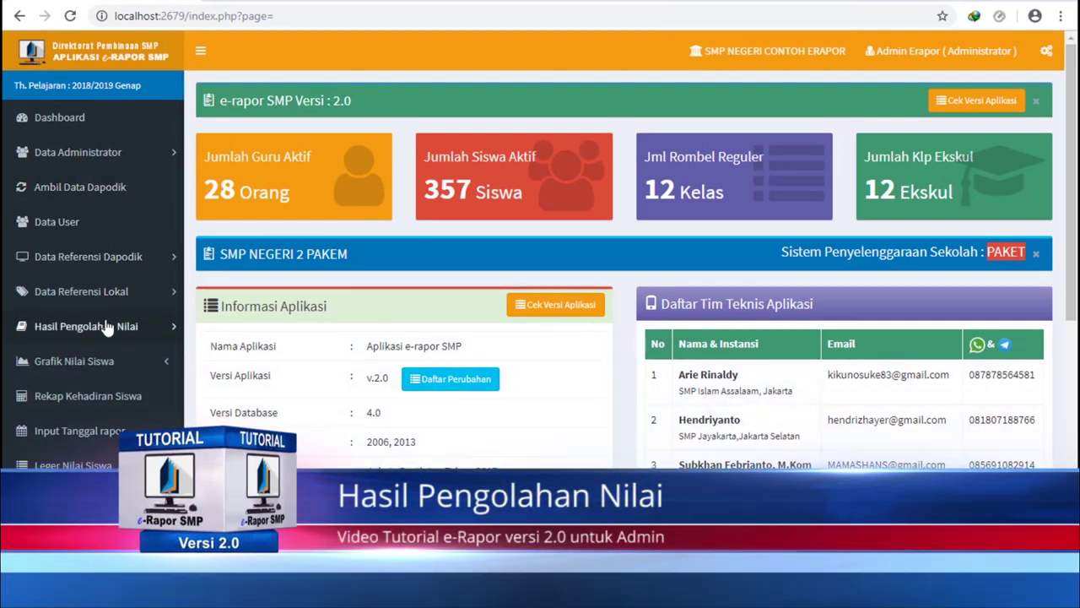
- Browse Keterlaksanaan Penilaian, Status Penilaian and Pengolahan Nilai, scrolling through Kelas 8 A's subject table
{"action": "left_click", "coordinate": [107, 328]}
{"action": "scroll", "coordinate": [97, 329], "scroll_direction": "down", "scroll_amount": 1}
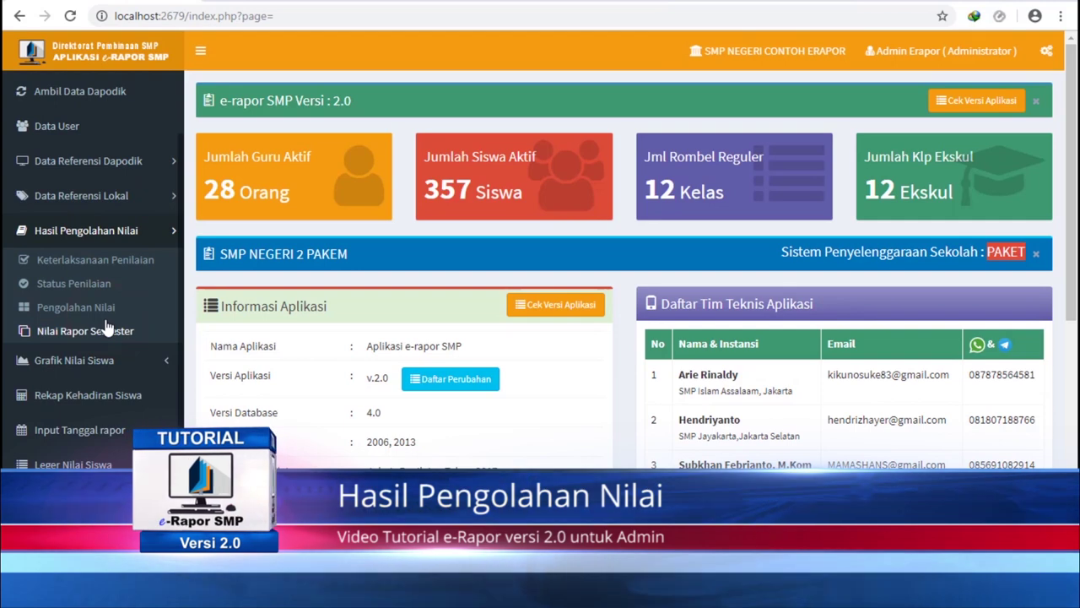
{"action": "left_click", "coordinate": [104, 266]}
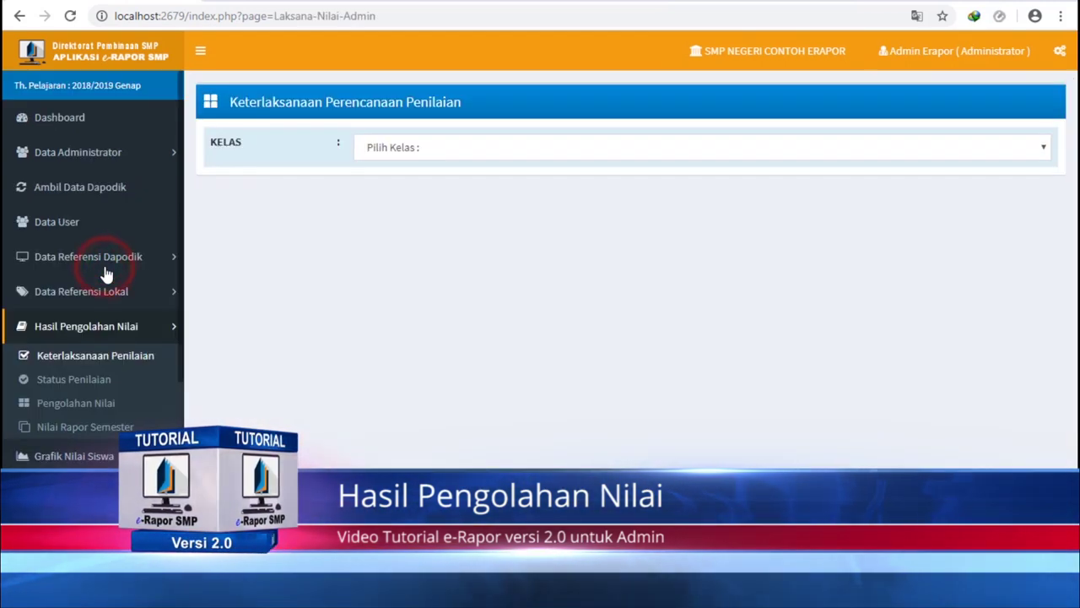
{"action": "left_click", "coordinate": [91, 382]}
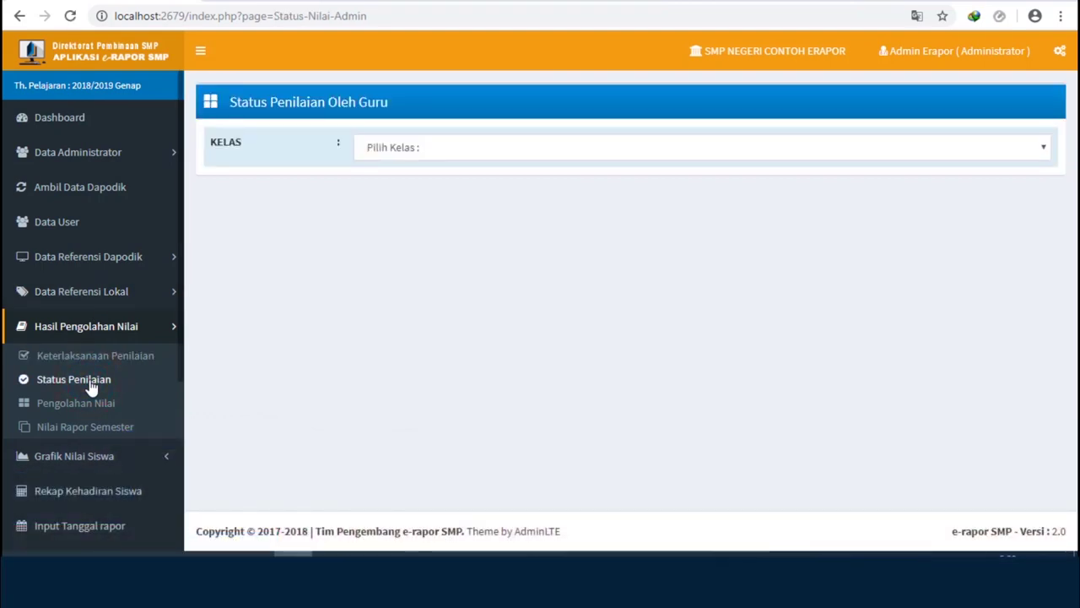
{"action": "left_click", "coordinate": [90, 409]}
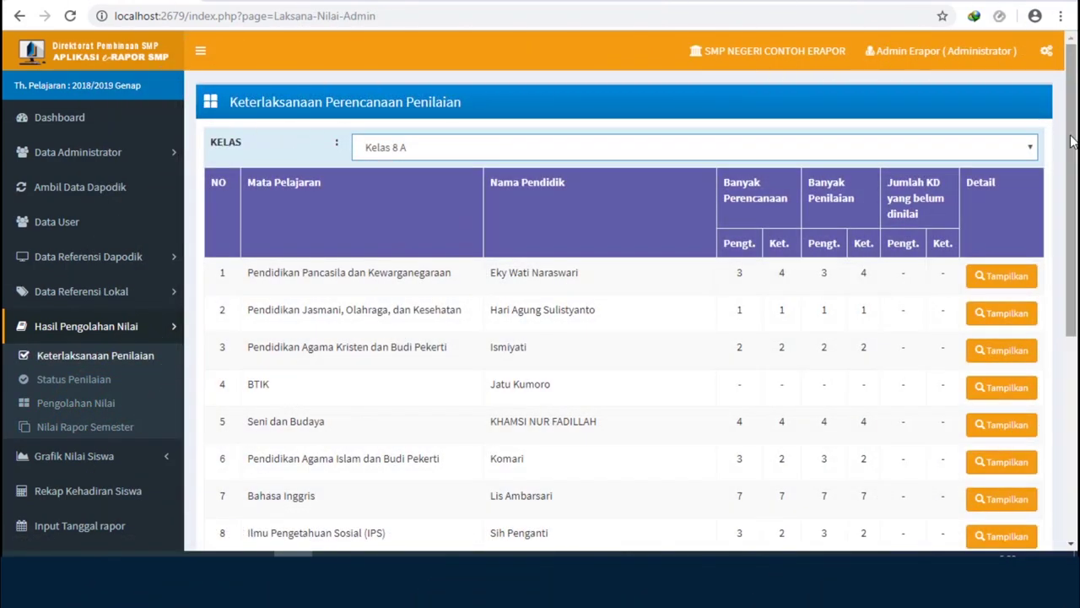
{"action": "left_click", "coordinate": [1070, 141]}
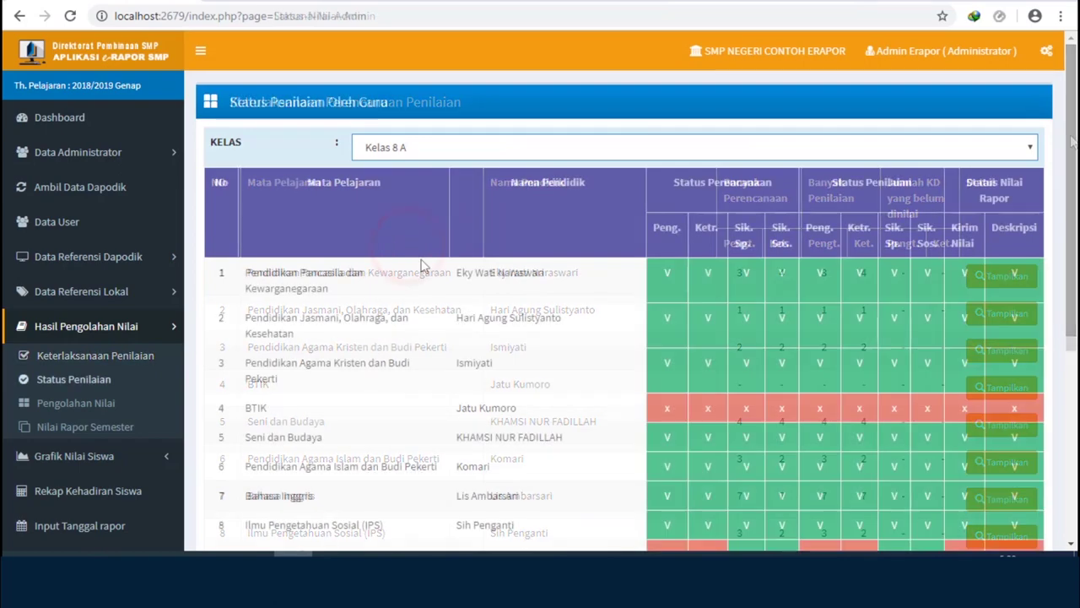
{"action": "left_click", "coordinate": [1070, 184]}
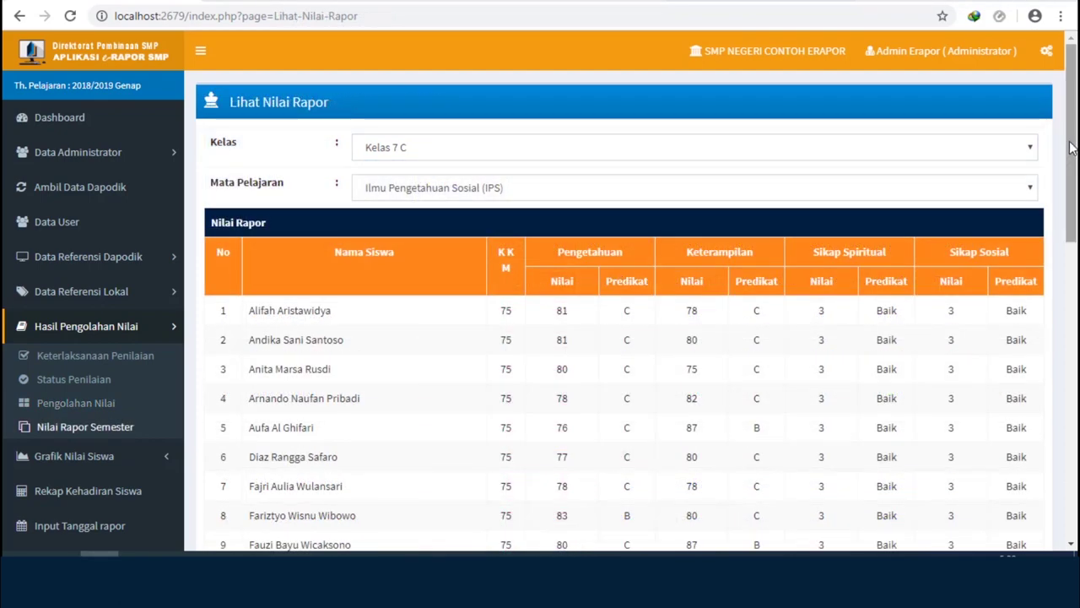
{"action": "left_click", "coordinate": [1072, 138]}
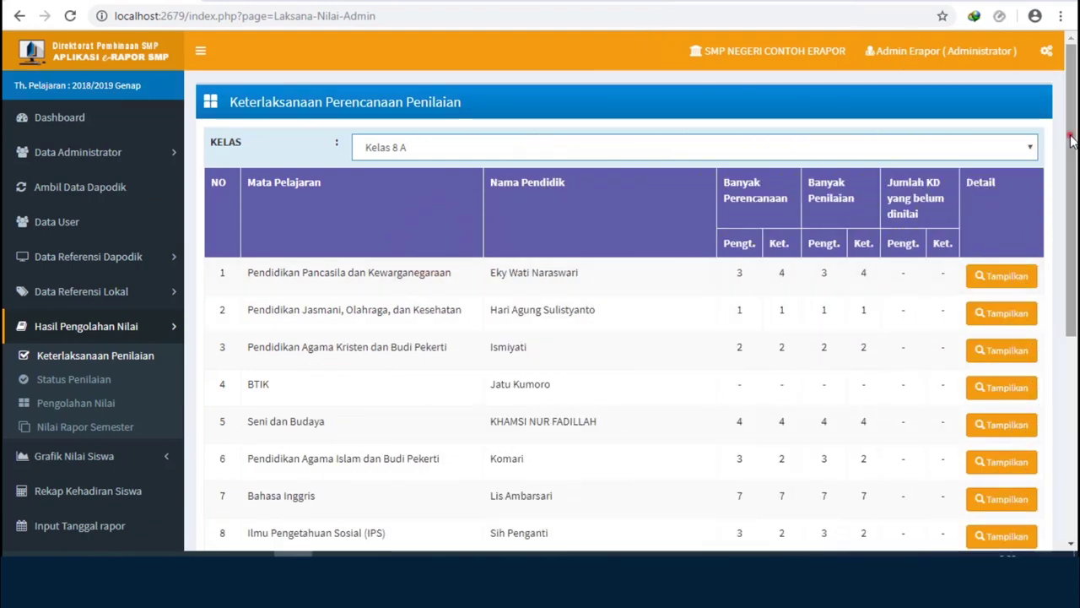
{"action": "left_click", "coordinate": [1072, 139]}
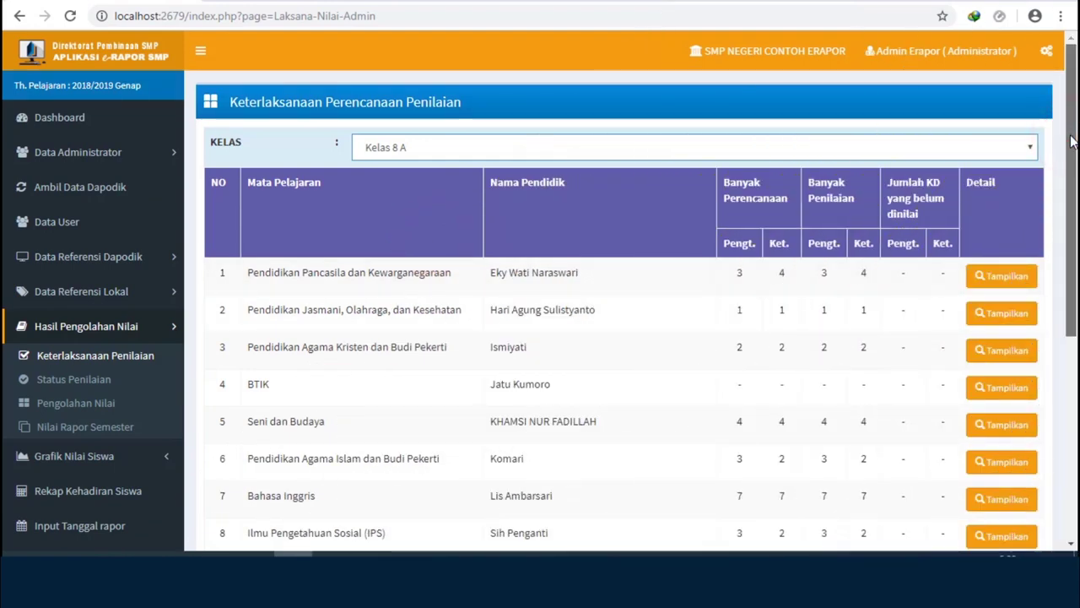
{"action": "left_click_drag", "start_coordinate": [1070, 141], "coordinate": [1070, 239]}
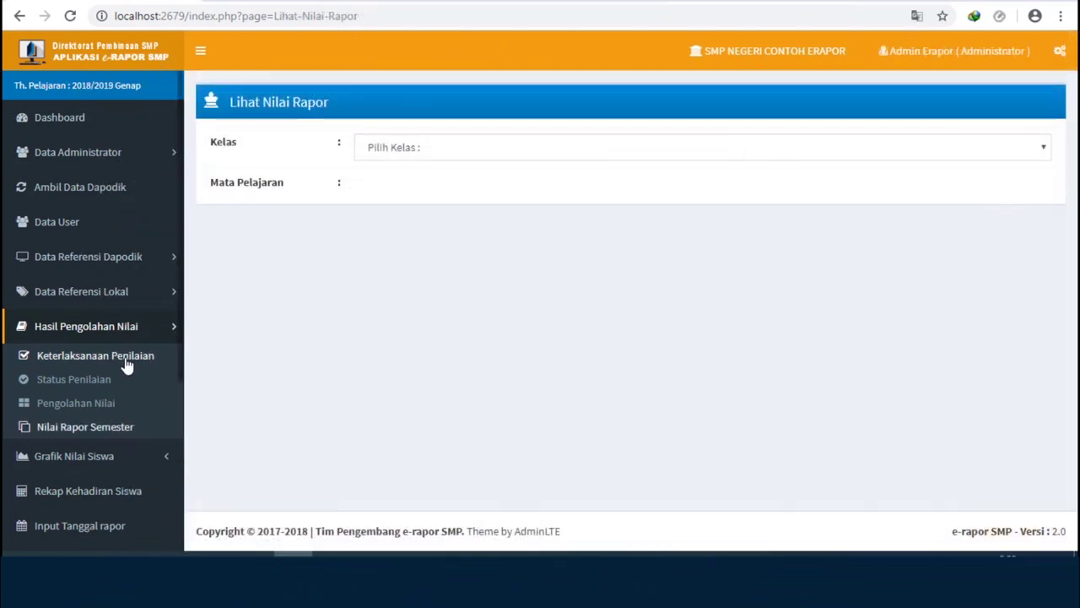
- Show the Keterlaksanaan Penilaian table for Kelas 7 A
{"action": "left_click", "coordinate": [125, 361]}
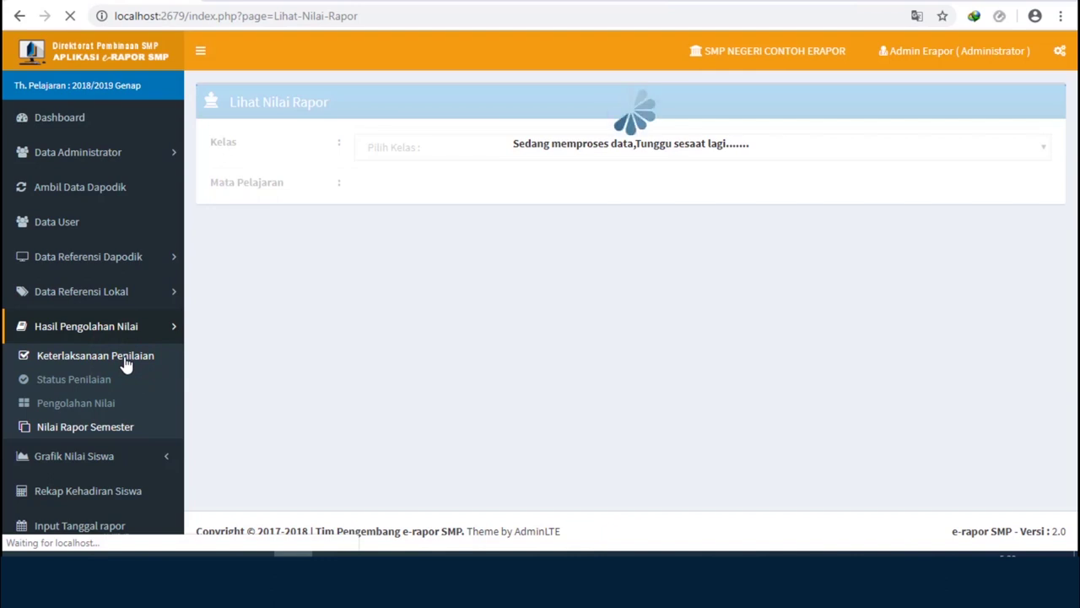
{"action": "left_click", "coordinate": [425, 149]}
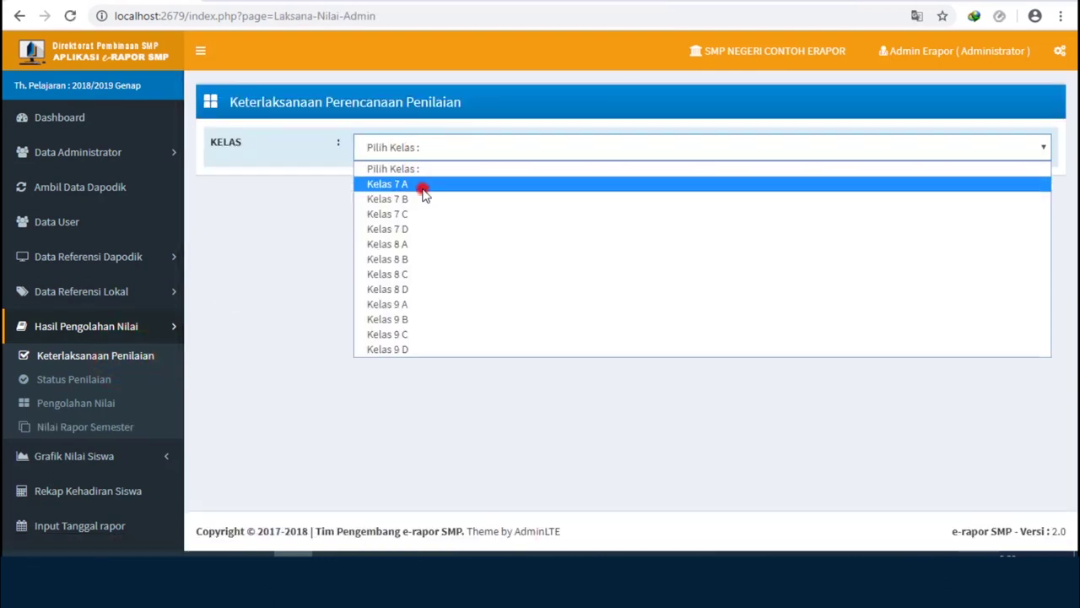
{"action": "left_click", "coordinate": [422, 188]}
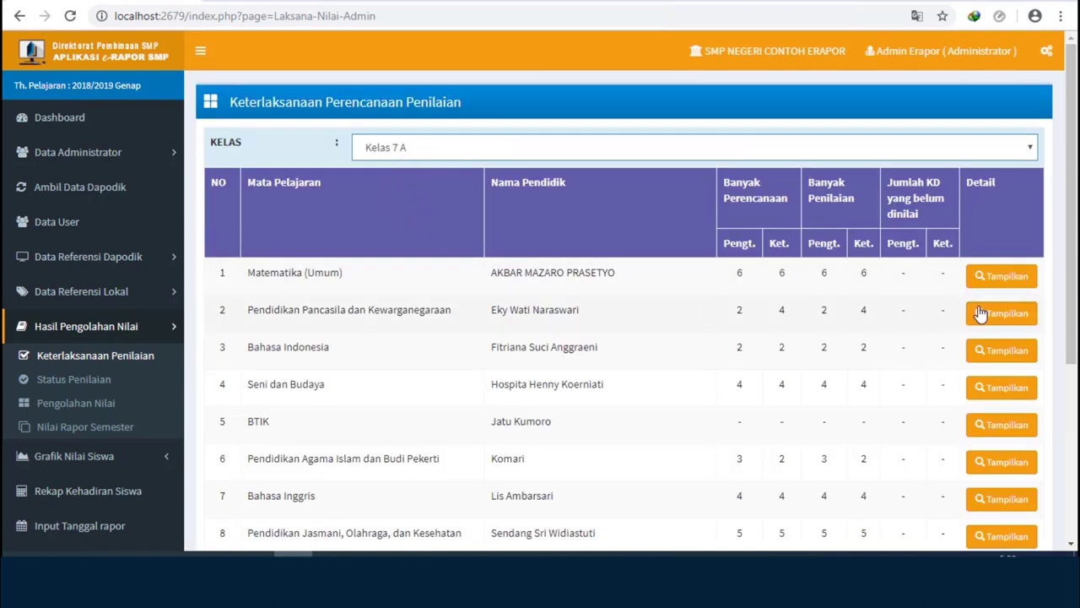
- Check the Matematika (Umum) KD planning-versus-execution details, then close them
{"action": "left_click", "coordinate": [1072, 227]}
{"action": "left_click_drag", "start_coordinate": [1072, 226], "coordinate": [1069, 250]}
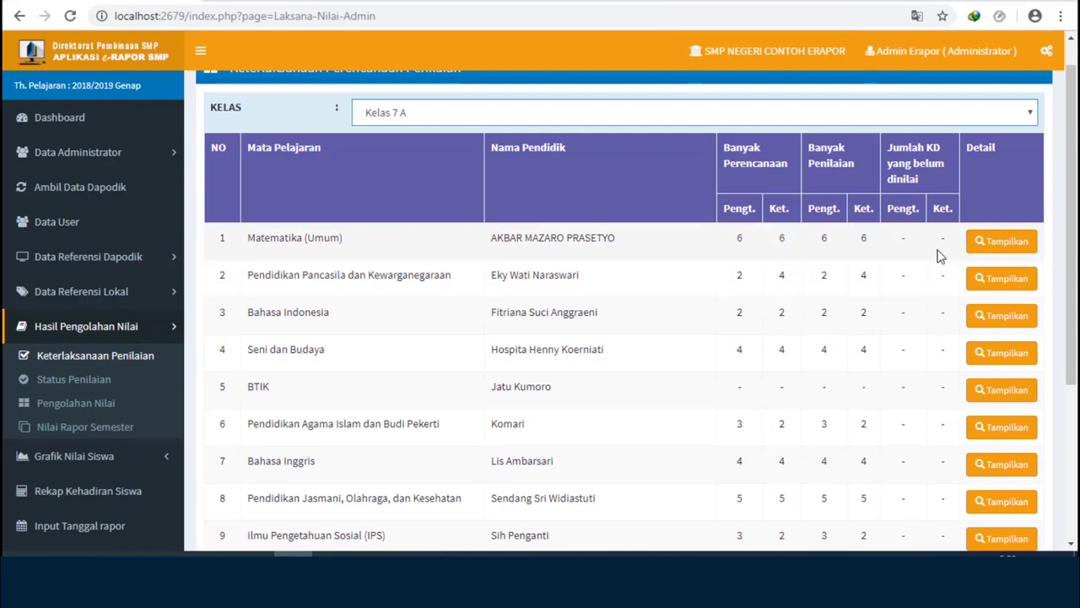
{"action": "left_click", "coordinate": [998, 242]}
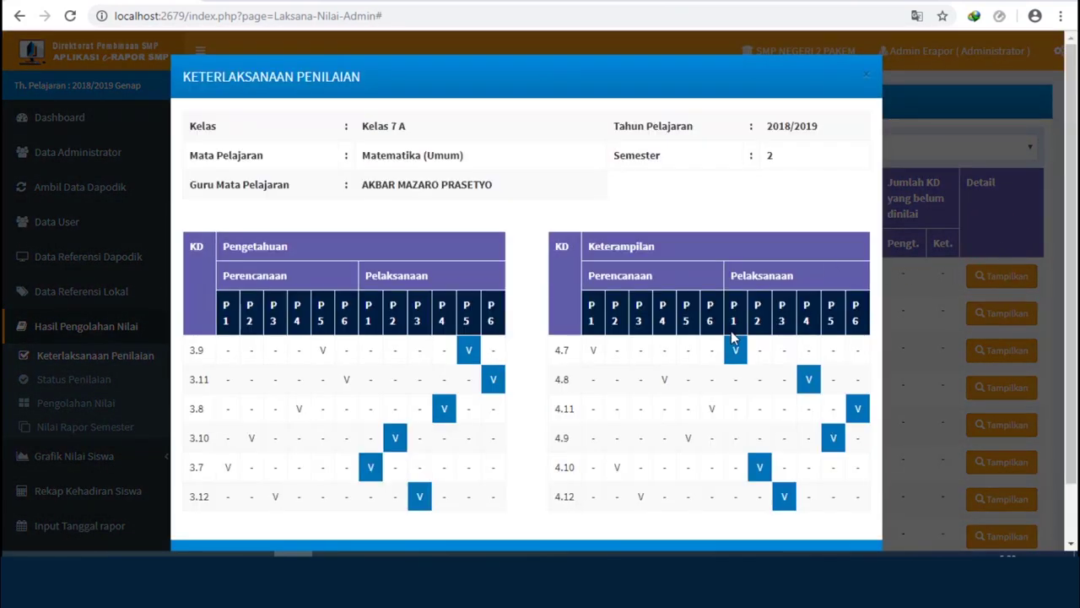
{"action": "scroll", "coordinate": [732, 338], "scroll_direction": "down", "scroll_amount": 1}
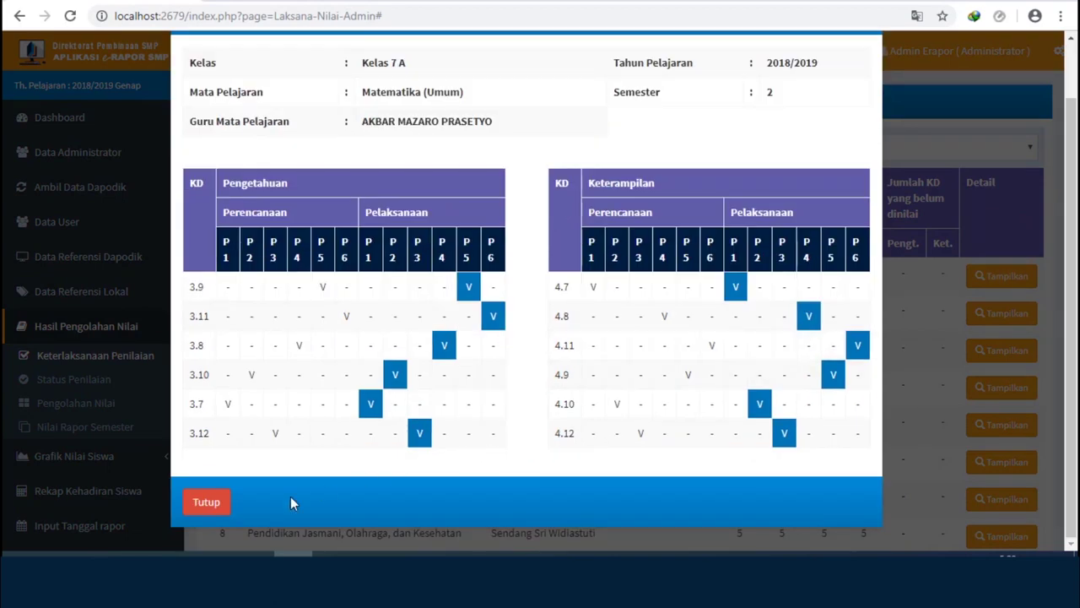
{"action": "left_click", "coordinate": [203, 504]}
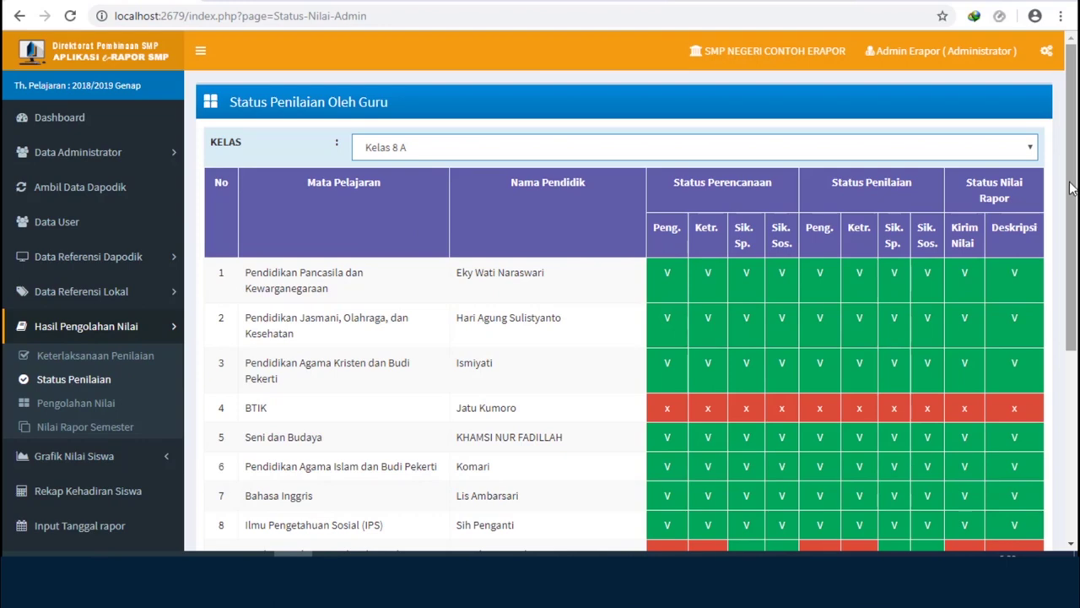
- Show the Status Penilaian Oleh Guru table for Kelas 7 A
{"action": "left_click", "coordinate": [1070, 185]}
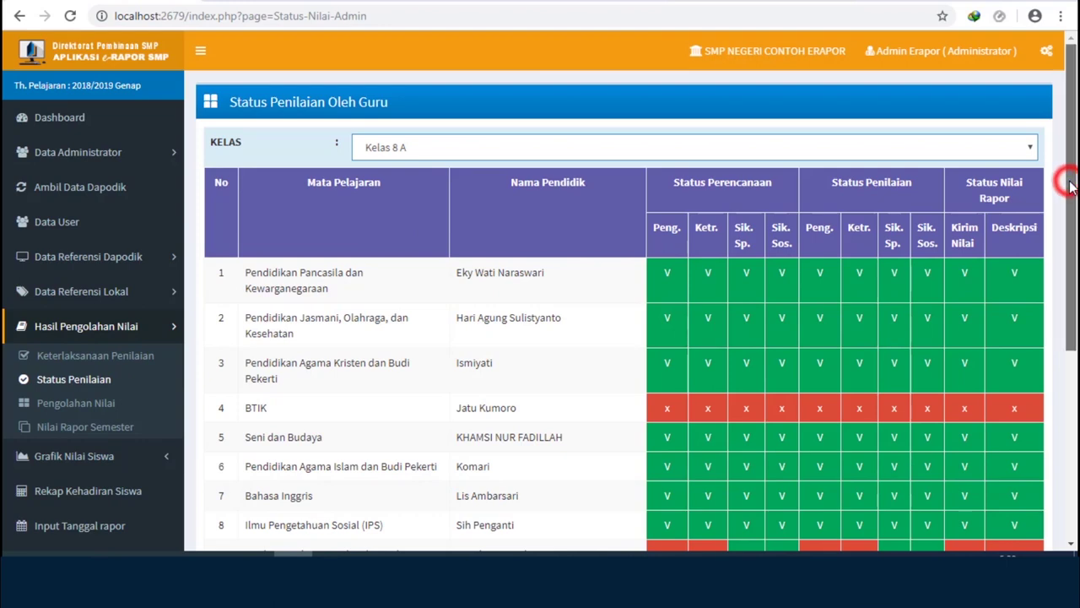
{"action": "left_click_drag", "start_coordinate": [1070, 188], "coordinate": [1065, 335]}
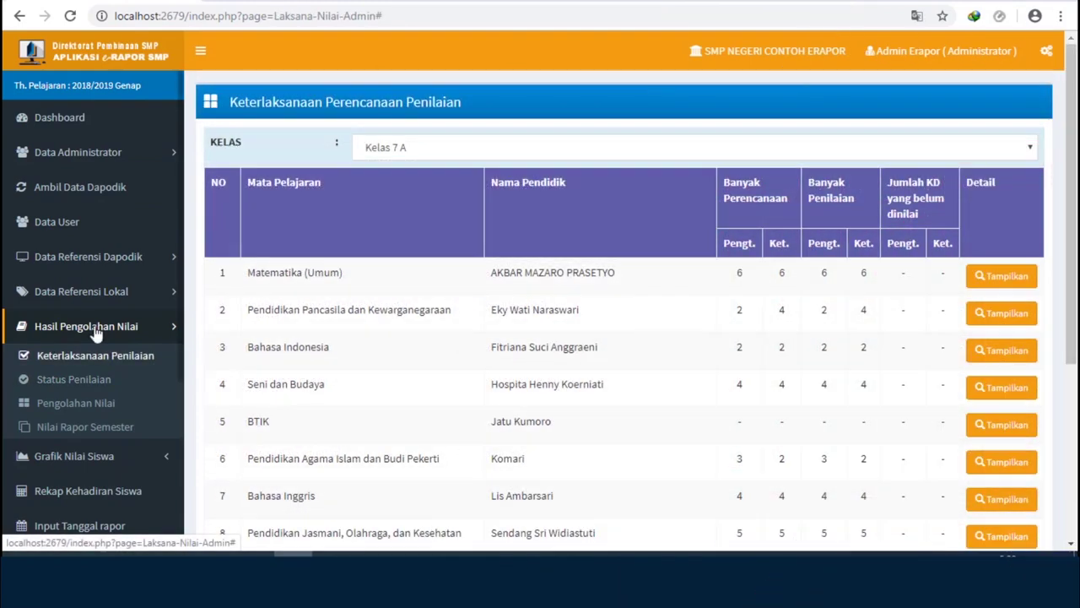
{"action": "left_click", "coordinate": [81, 388]}
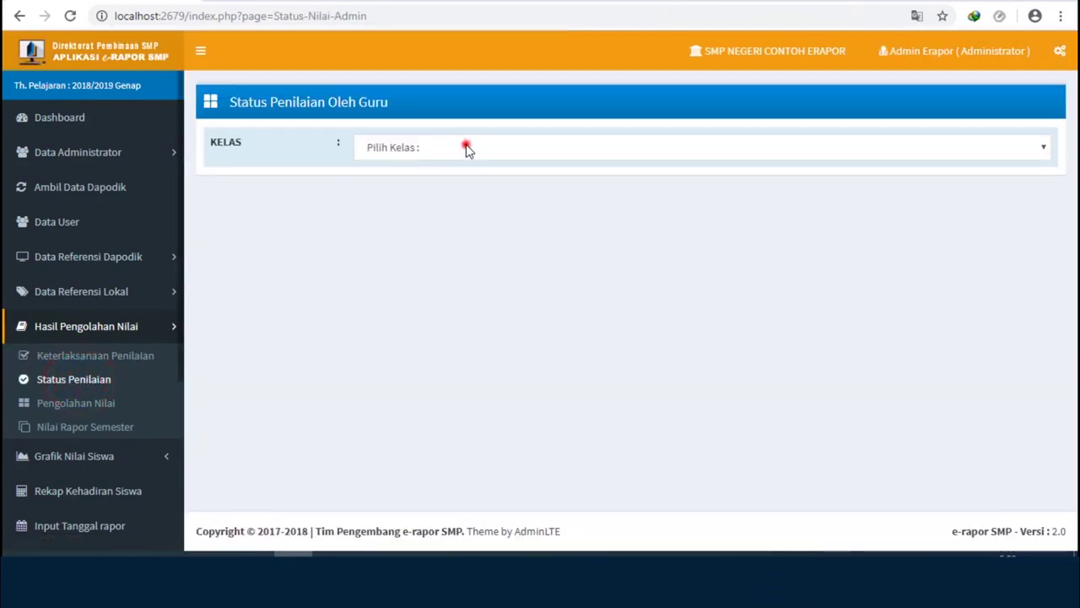
{"action": "left_click", "coordinate": [468, 148]}
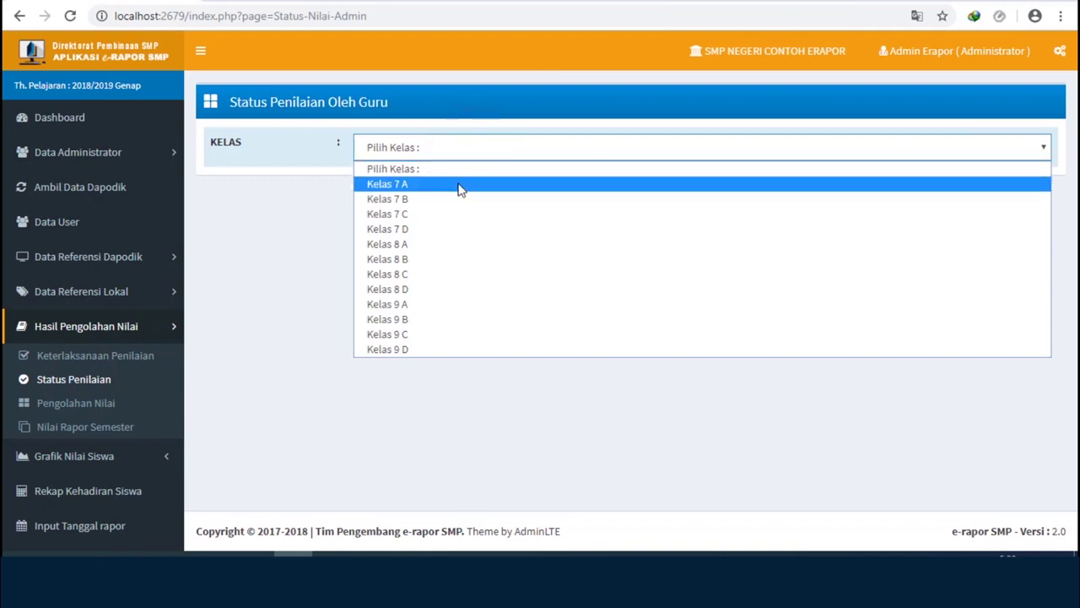
{"action": "left_click", "coordinate": [458, 185]}
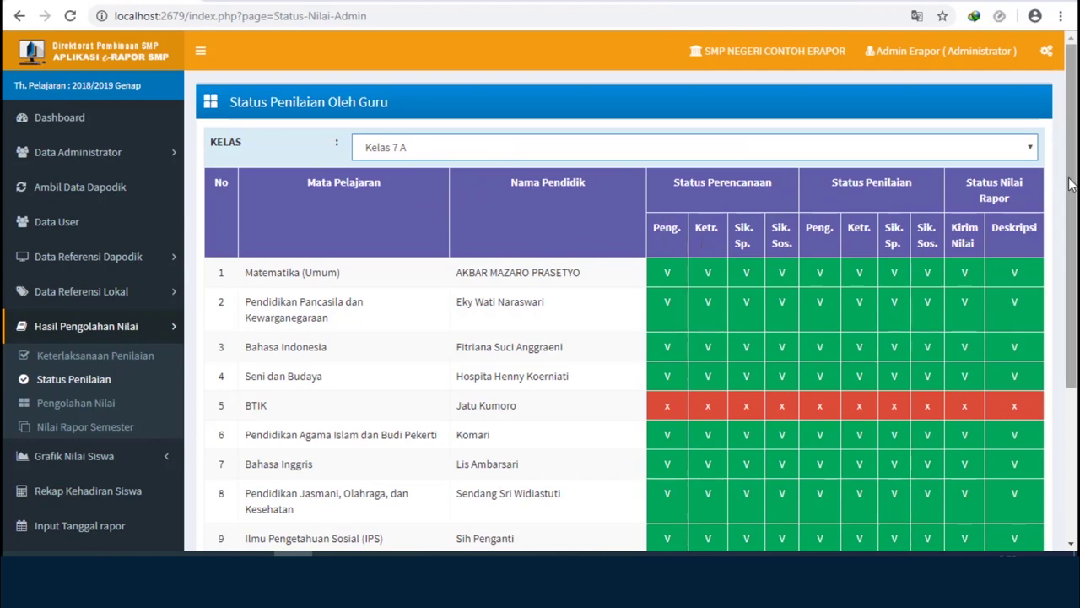
- Review the Kelas 7 A status table, then go to Hasil Pengolahan Nilai Peserta Didik
{"action": "left_click_drag", "start_coordinate": [1071, 186], "coordinate": [1073, 276]}
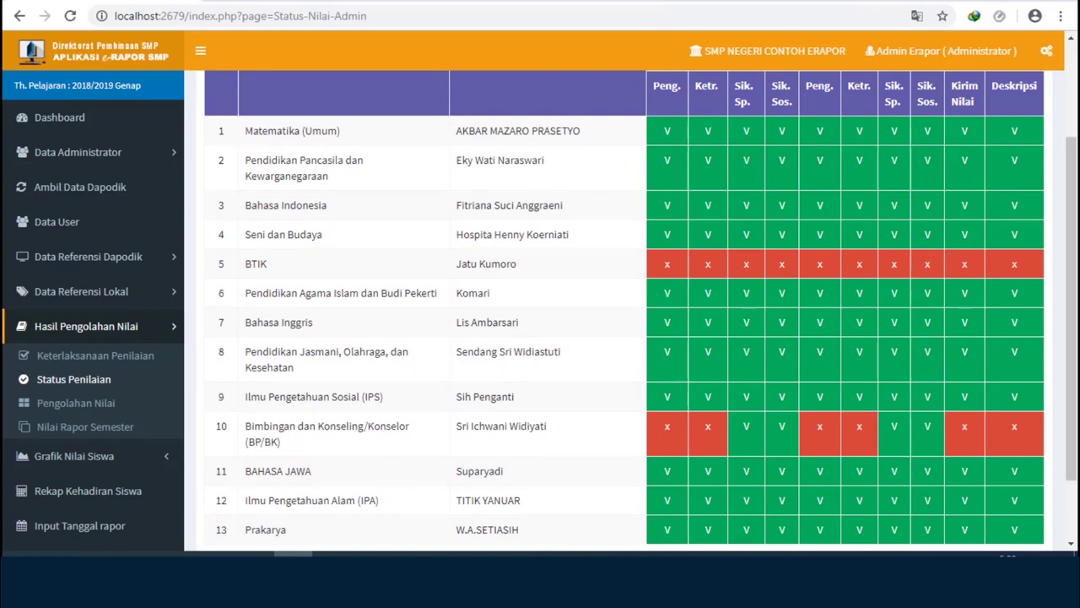
{"action": "left_click", "coordinate": [103, 328]}
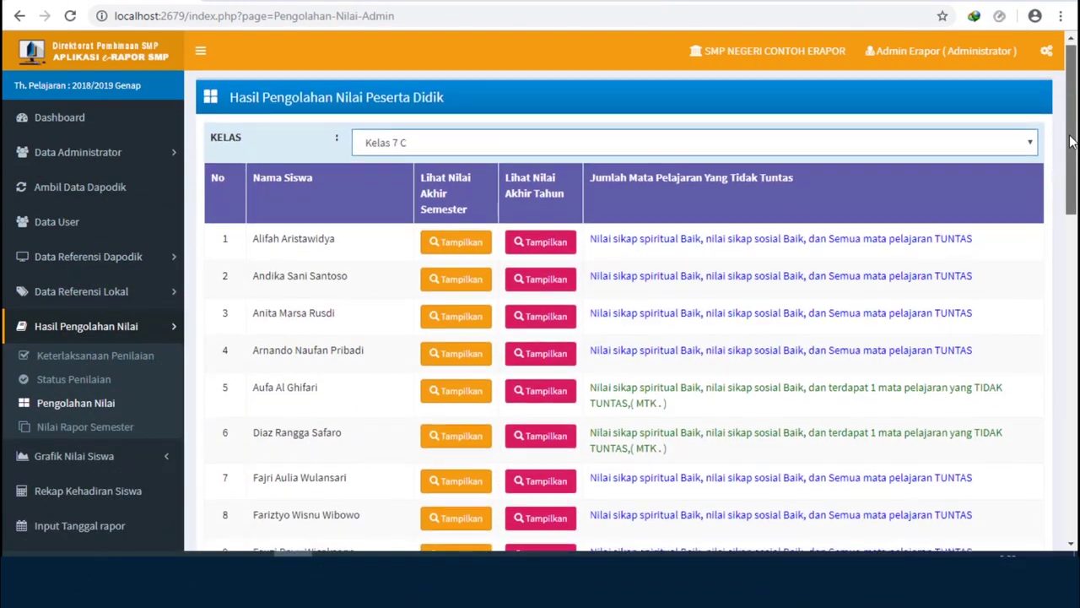
{"action": "left_click_drag", "start_coordinate": [1070, 142], "coordinate": [1062, 319]}
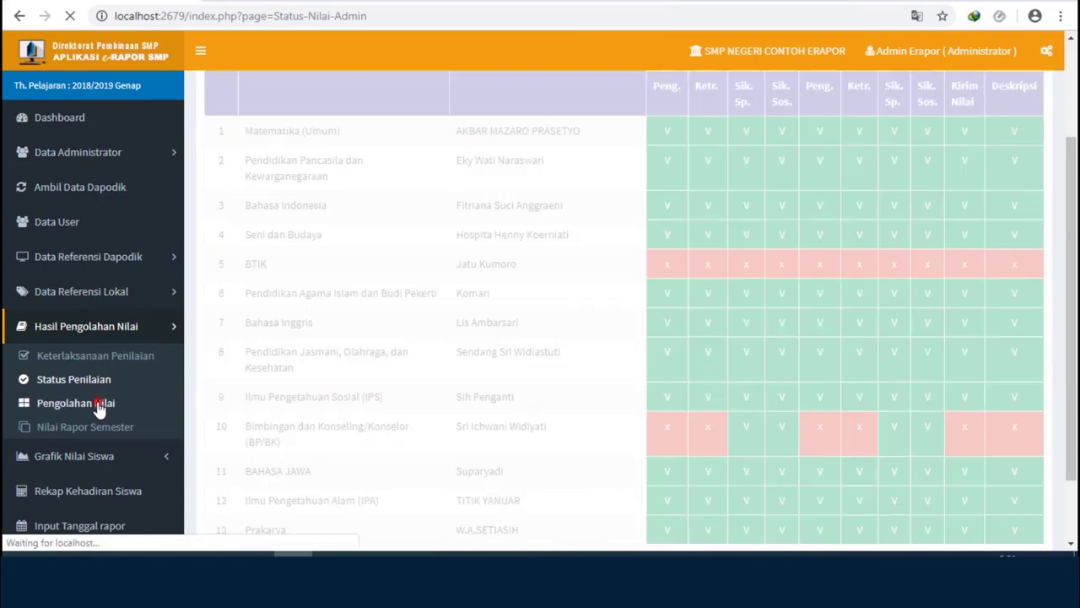
{"action": "left_click", "coordinate": [100, 403]}
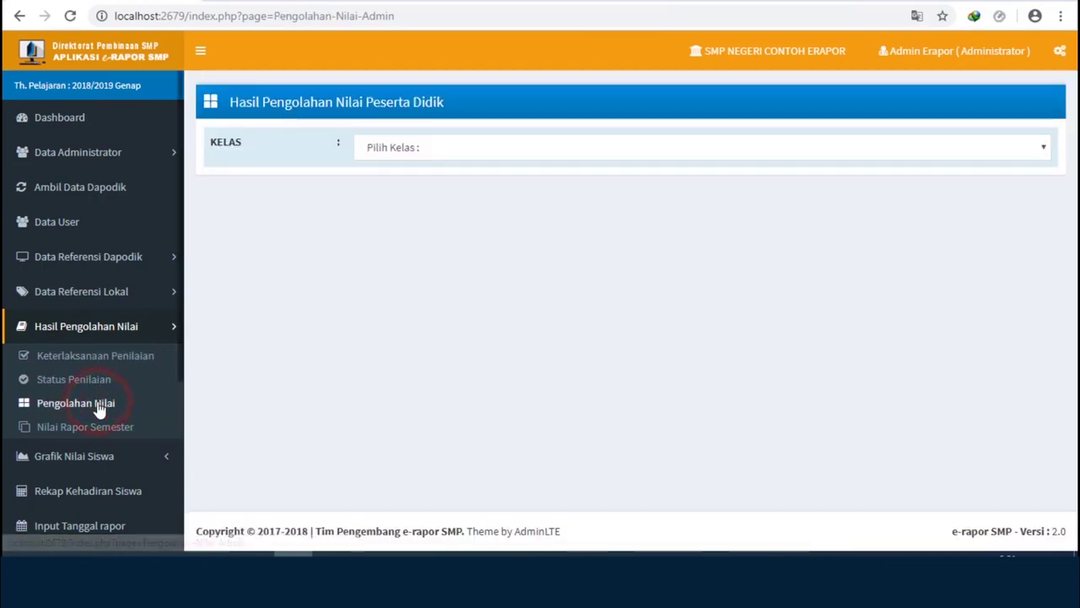
- Choose Kelas 7 A and review the first student's semester final grades
{"action": "left_click", "coordinate": [393, 149]}
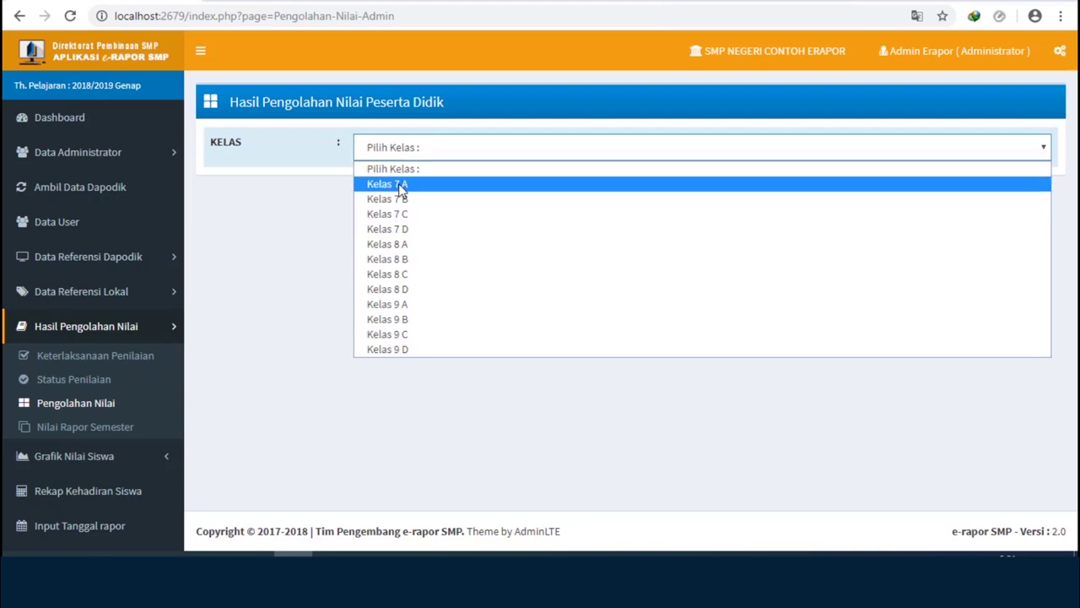
{"action": "left_click", "coordinate": [399, 184]}
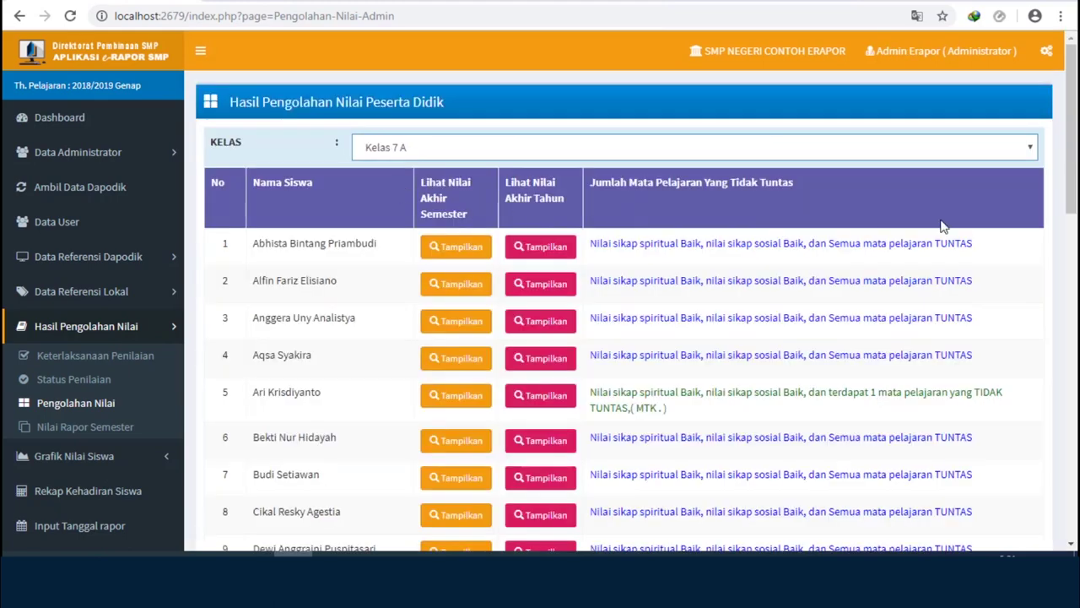
{"action": "left_click_drag", "start_coordinate": [1070, 175], "coordinate": [1070, 198]}
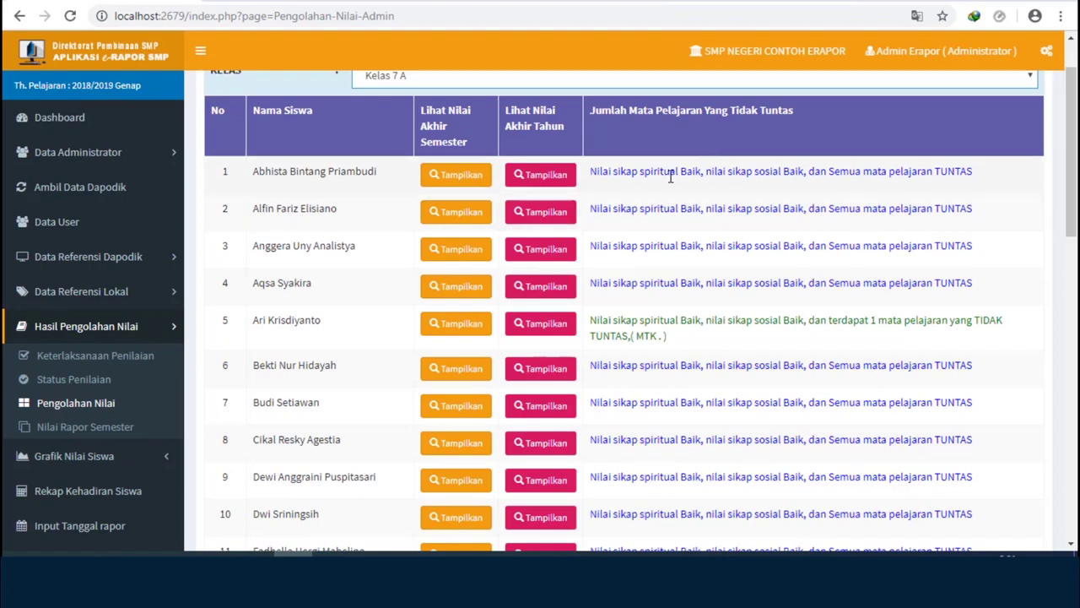
{"action": "left_click", "coordinate": [448, 175]}
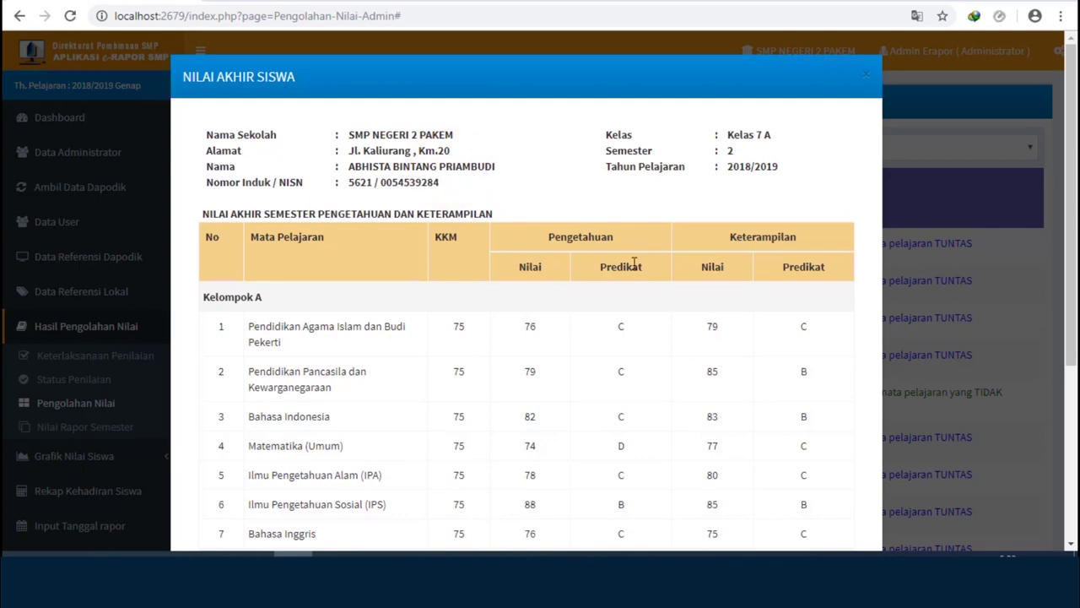
{"action": "scroll", "coordinate": [634, 263], "scroll_direction": "down", "scroll_amount": 1}
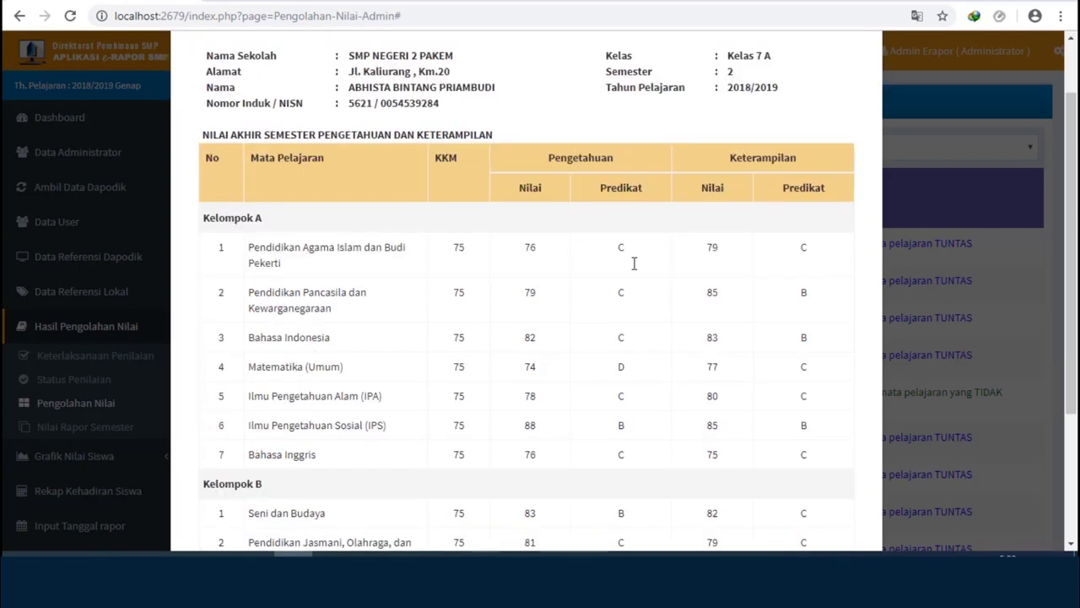
{"action": "scroll", "coordinate": [634, 263], "scroll_direction": "down", "scroll_amount": 2}
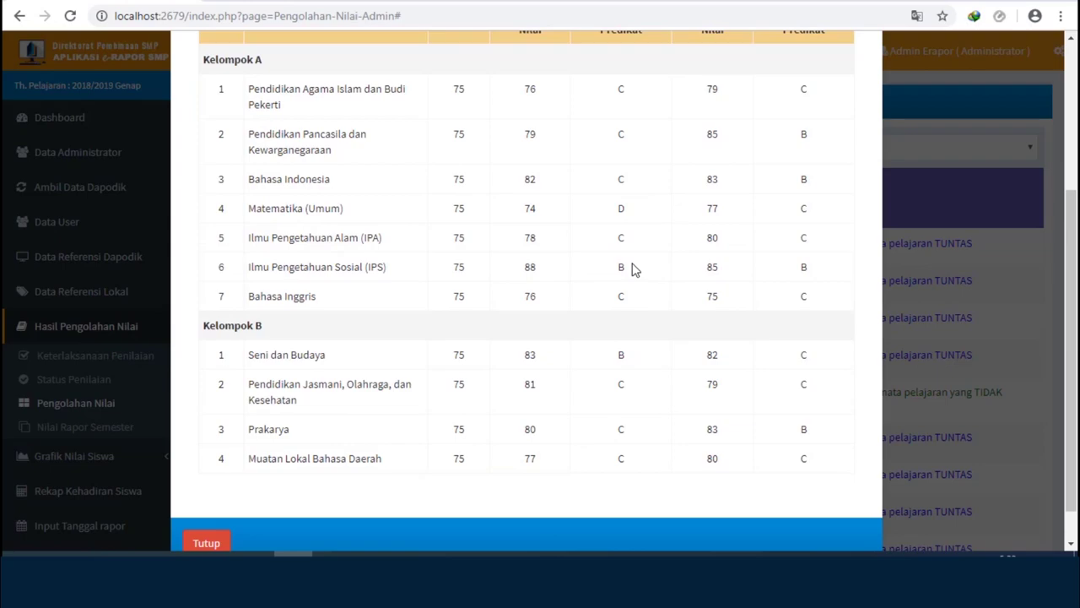
{"action": "scroll", "coordinate": [635, 270], "scroll_direction": "down", "scroll_amount": 1}
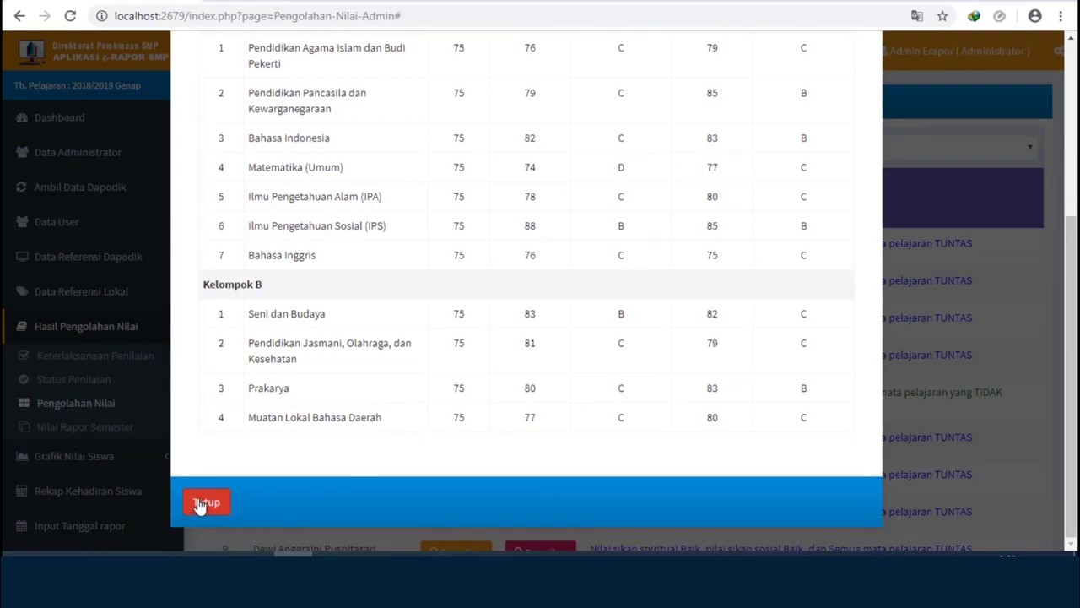
{"action": "left_click", "coordinate": [200, 503]}
- Review the first student's year-end grade results, marked NAIK KELAS, then close them
{"action": "left_click", "coordinate": [535, 248]}
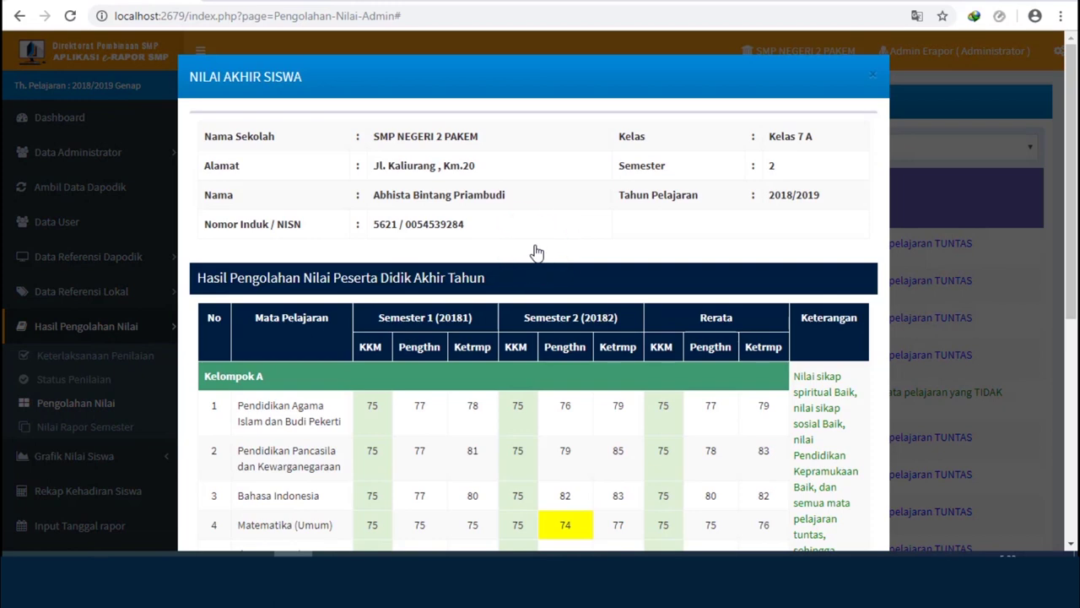
{"action": "scroll", "coordinate": [537, 253], "scroll_direction": "down", "scroll_amount": 2}
{"action": "scroll", "coordinate": [537, 251], "scroll_direction": "down", "scroll_amount": 2}
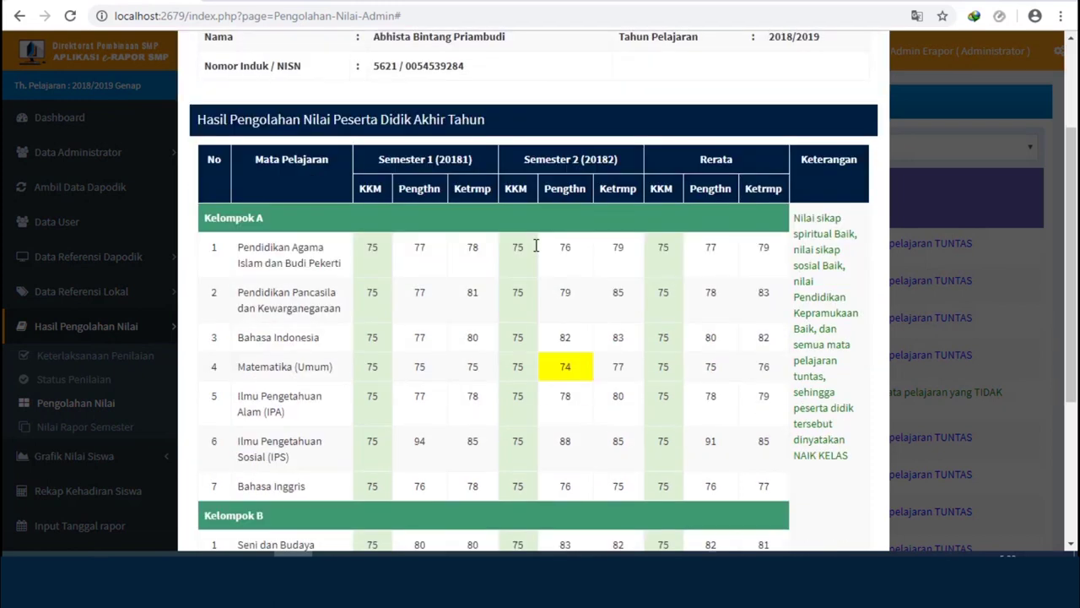
{"action": "scroll", "coordinate": [536, 247], "scroll_direction": "down", "scroll_amount": 6}
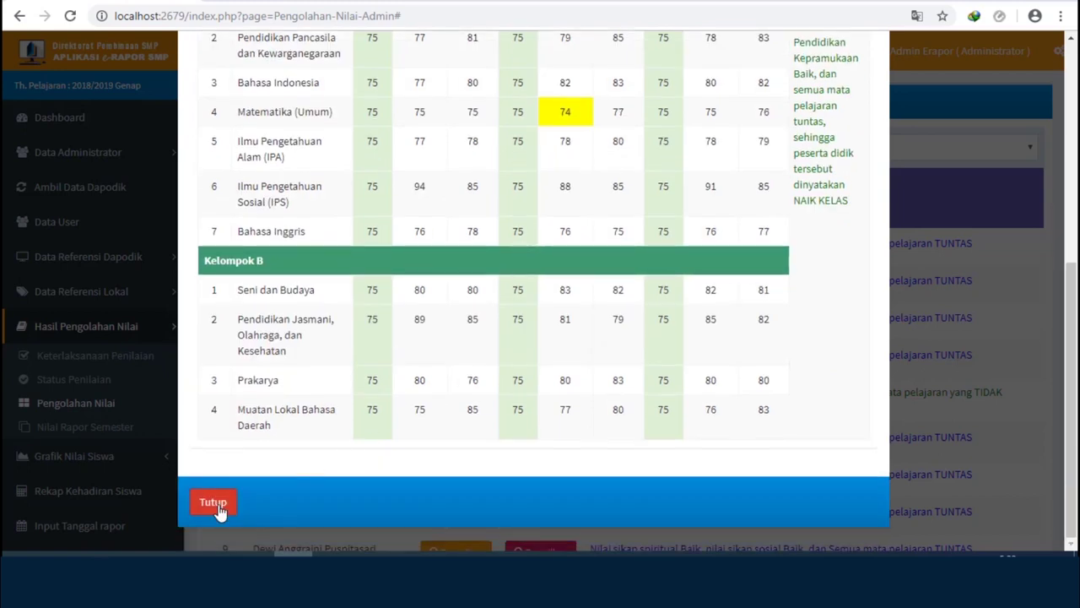
{"action": "left_click", "coordinate": [216, 504]}
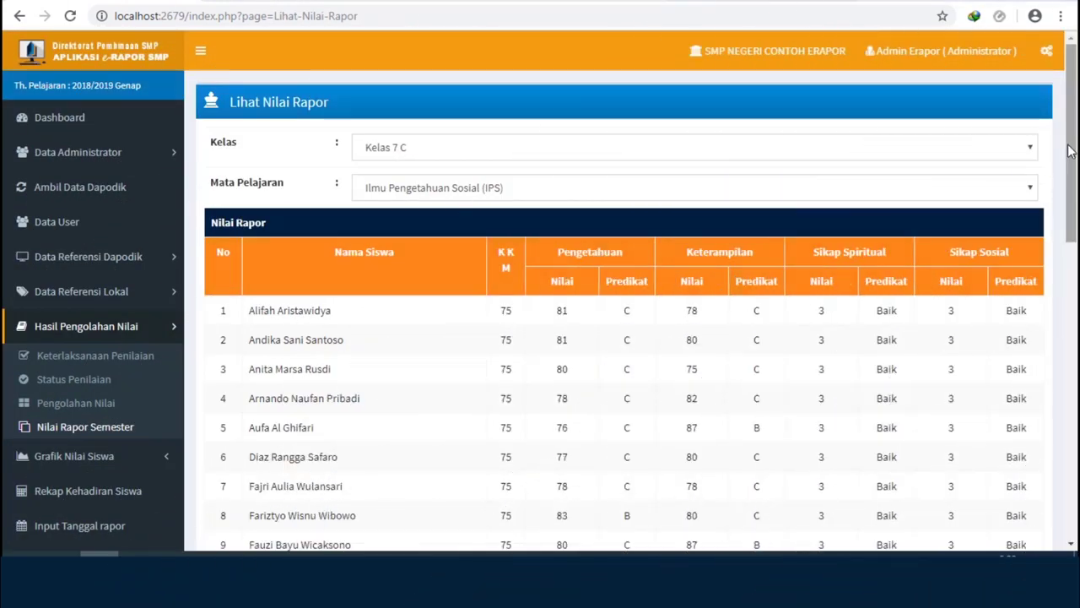
- List Kelas 7 A's Ilmu Pengetahuan Sosial (IPS) report grades against KKM 75 on Nilai Rapor Semester
{"action": "left_click", "coordinate": [1071, 139]}
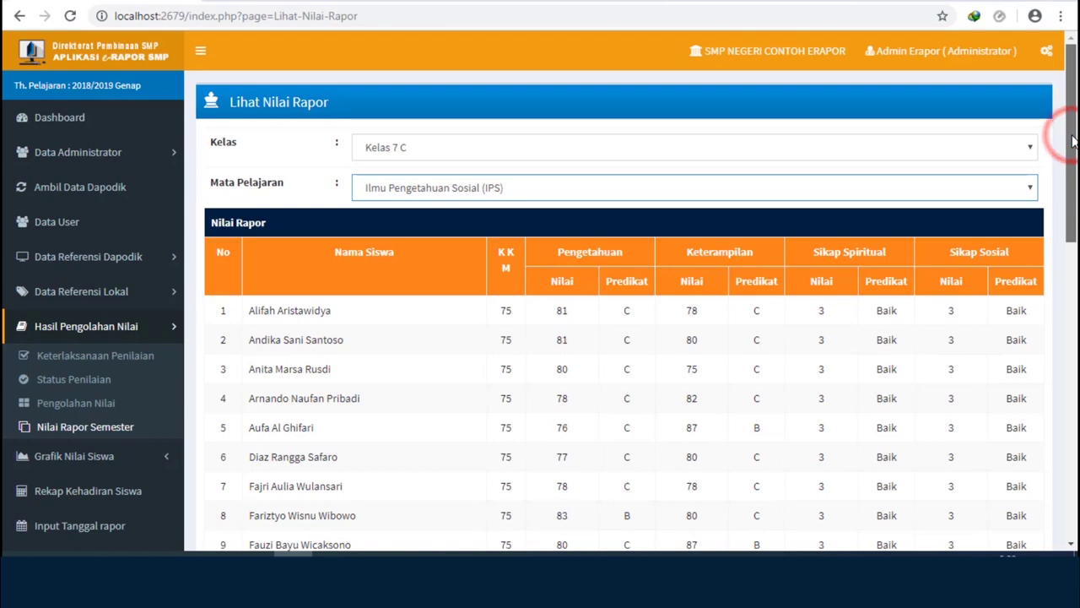
{"action": "left_click_drag", "start_coordinate": [1072, 139], "coordinate": [1074, 430]}
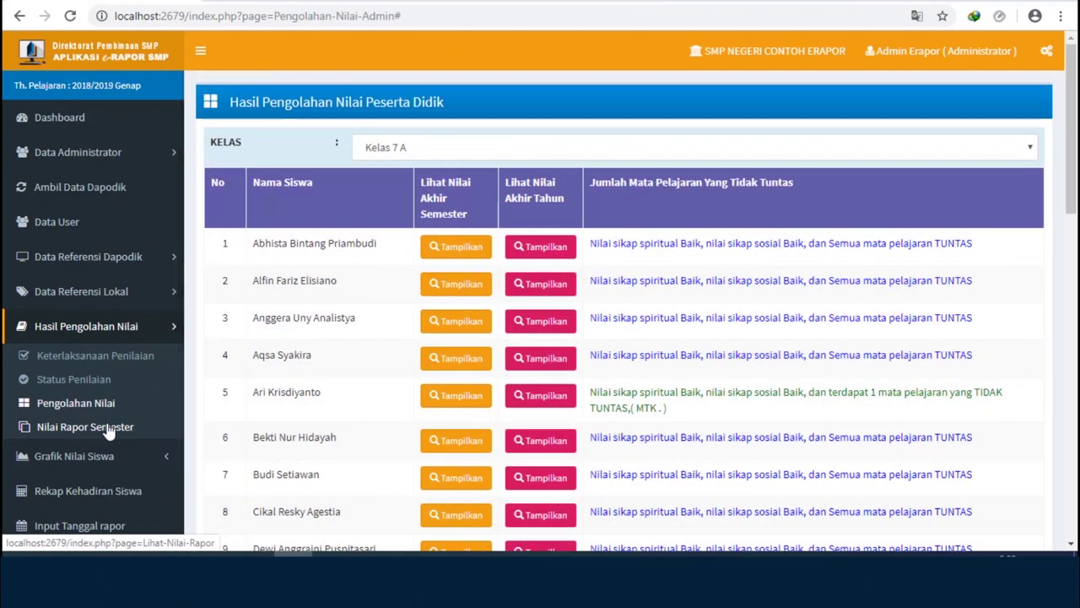
{"action": "left_click", "coordinate": [109, 430]}
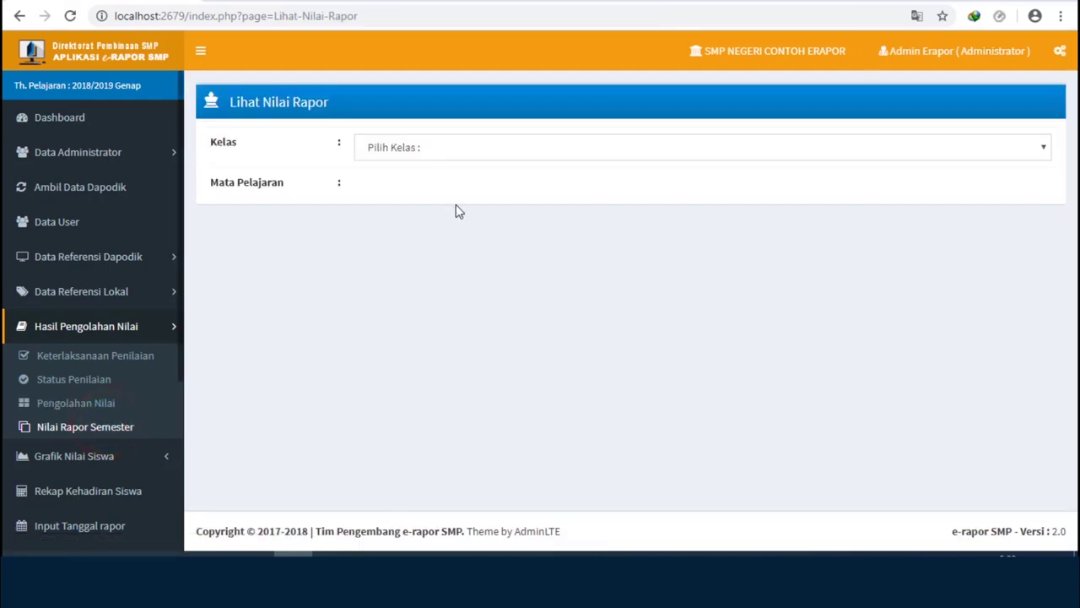
{"action": "left_click", "coordinate": [446, 149]}
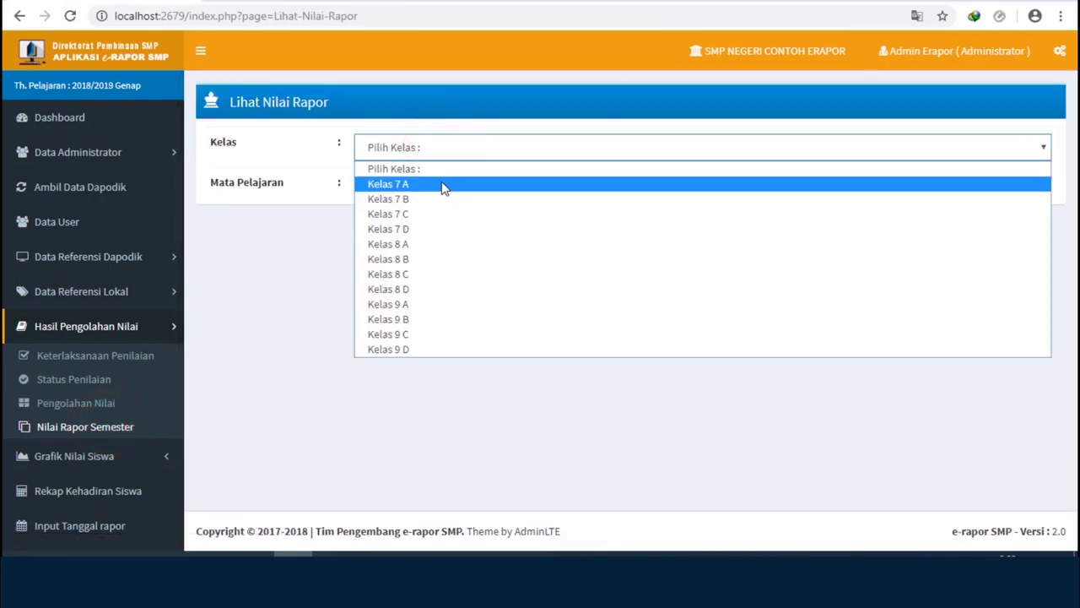
{"action": "left_click", "coordinate": [443, 185]}
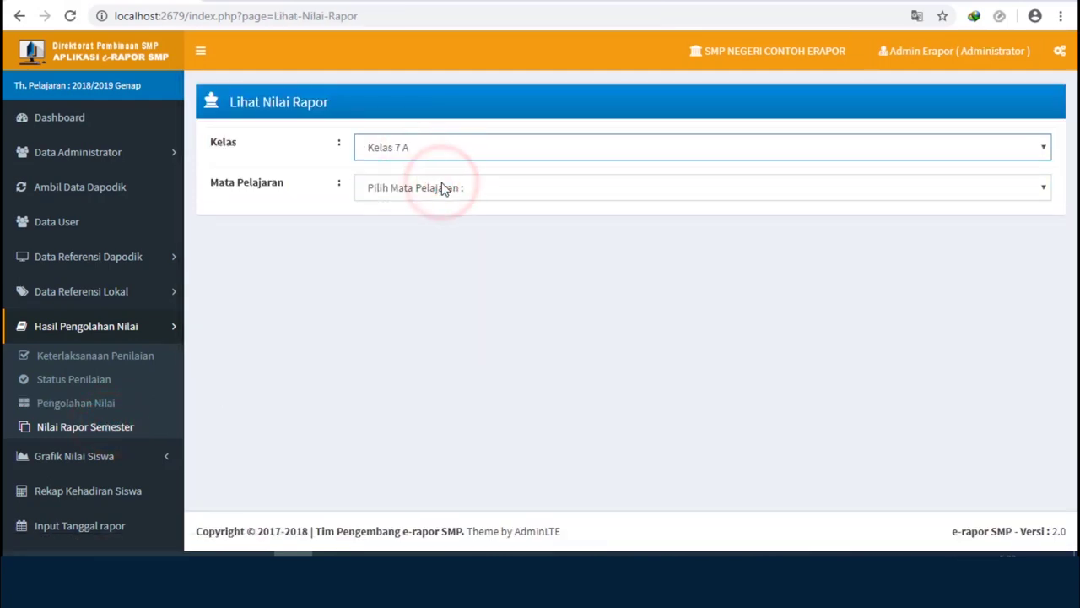
{"action": "left_click", "coordinate": [453, 193]}
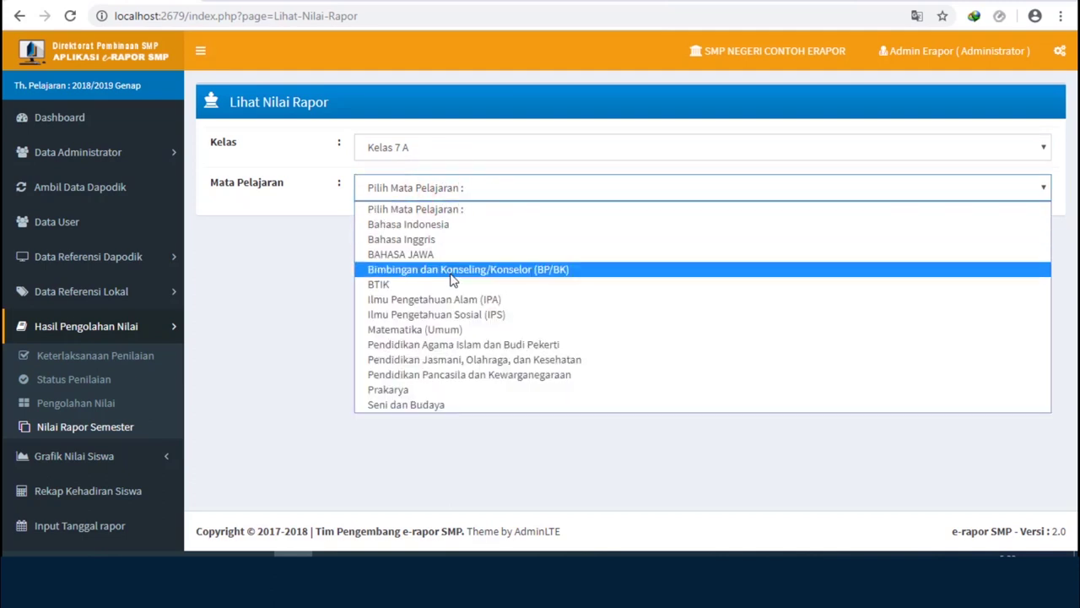
{"action": "left_click", "coordinate": [458, 315]}
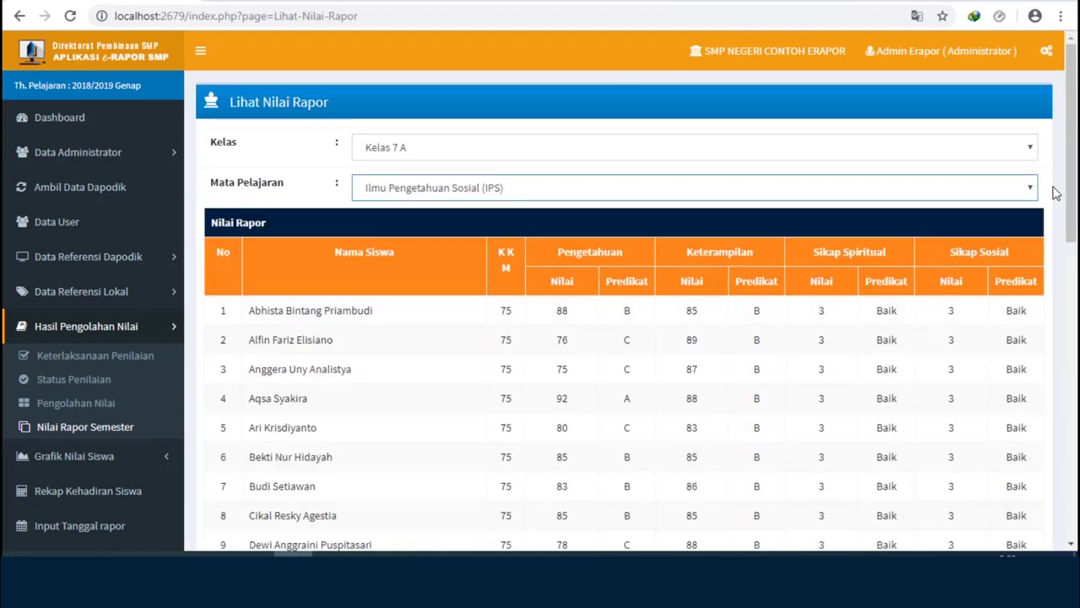
{"action": "left_click_drag", "start_coordinate": [1068, 171], "coordinate": [1057, 463]}
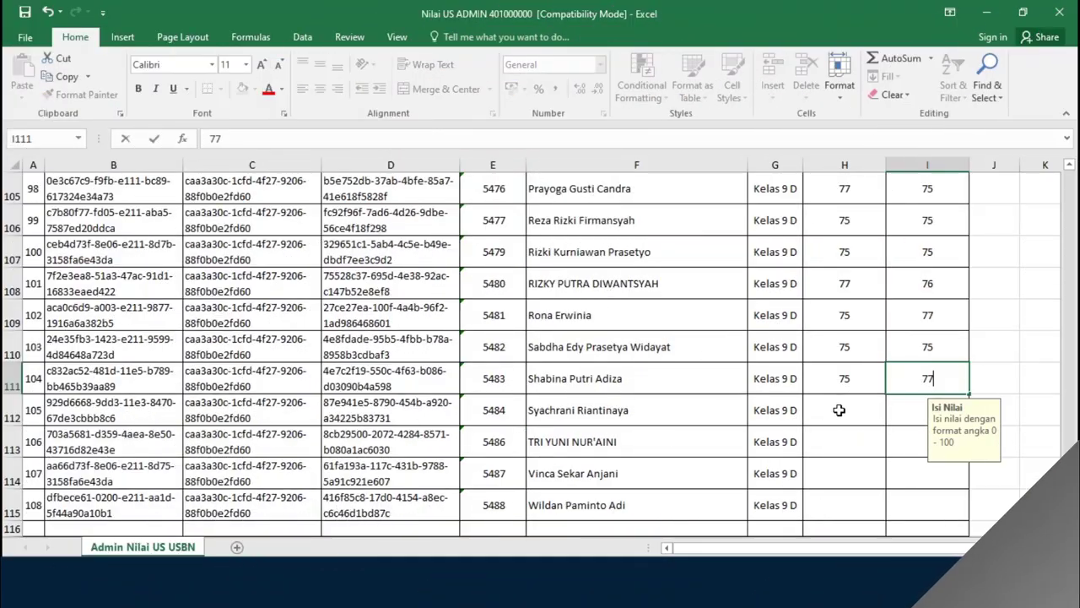
- Enter a score of 77 in cell H112 for the Kelas 9 D student
{"action": "left_click", "coordinate": [837, 411]}
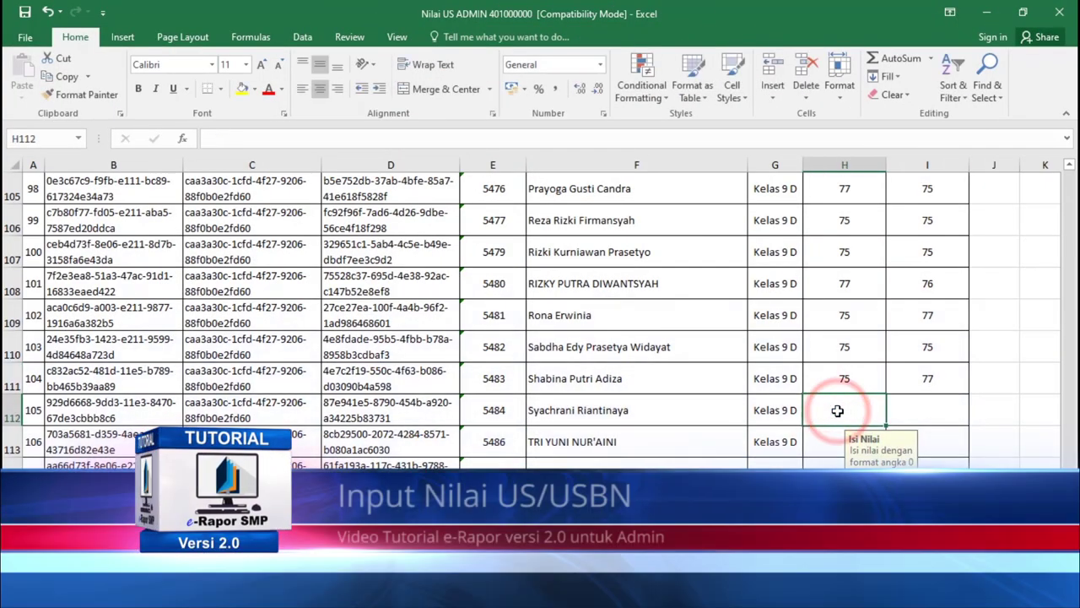
{"action": "type", "text": "77"}
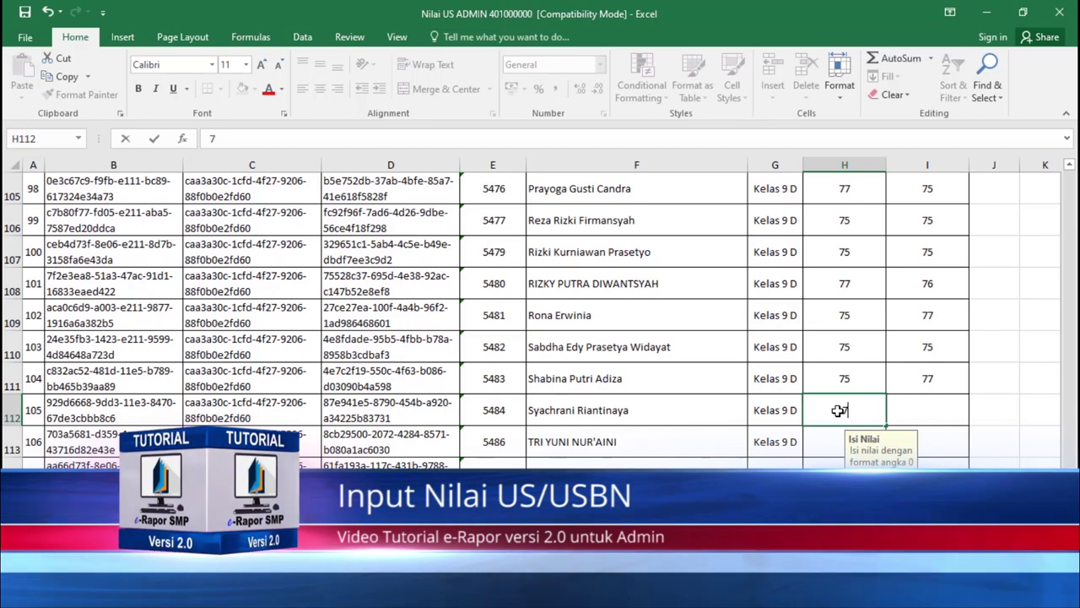
{"action": "left_click", "coordinate": [925, 407]}
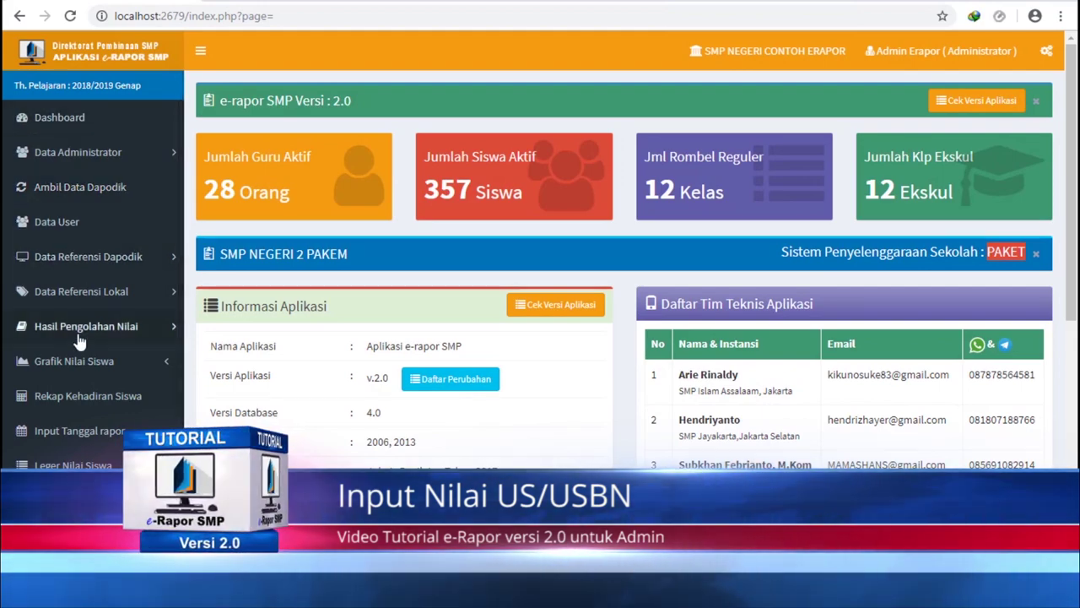
- Expand the Nilai USBN sidebar menu to show its import, view and leger options
{"action": "scroll", "coordinate": [76, 388], "scroll_direction": "down", "scroll_amount": 1}
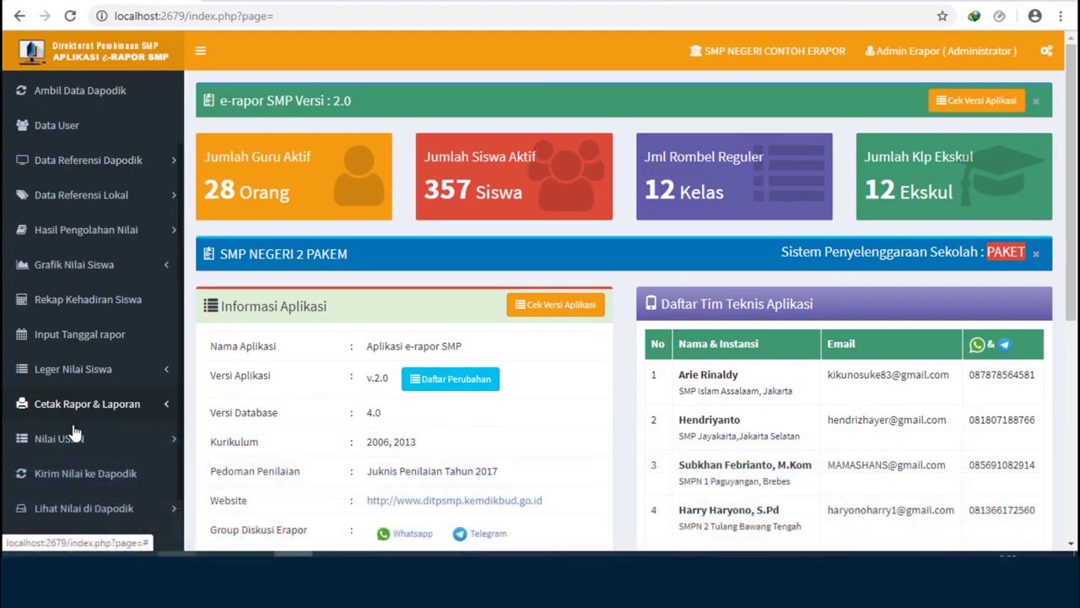
{"action": "left_click", "coordinate": [49, 442]}
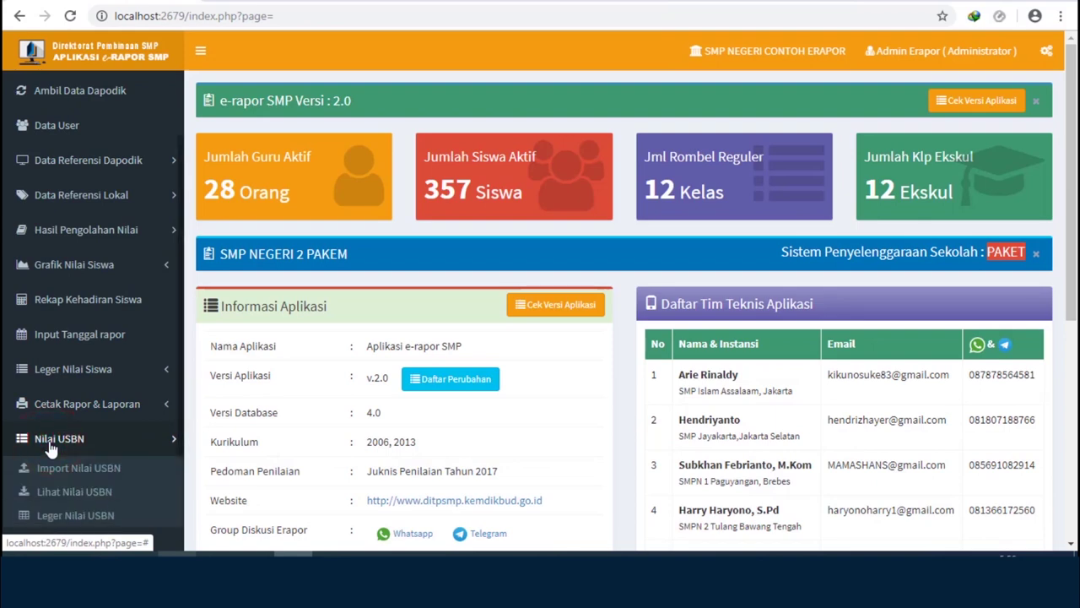
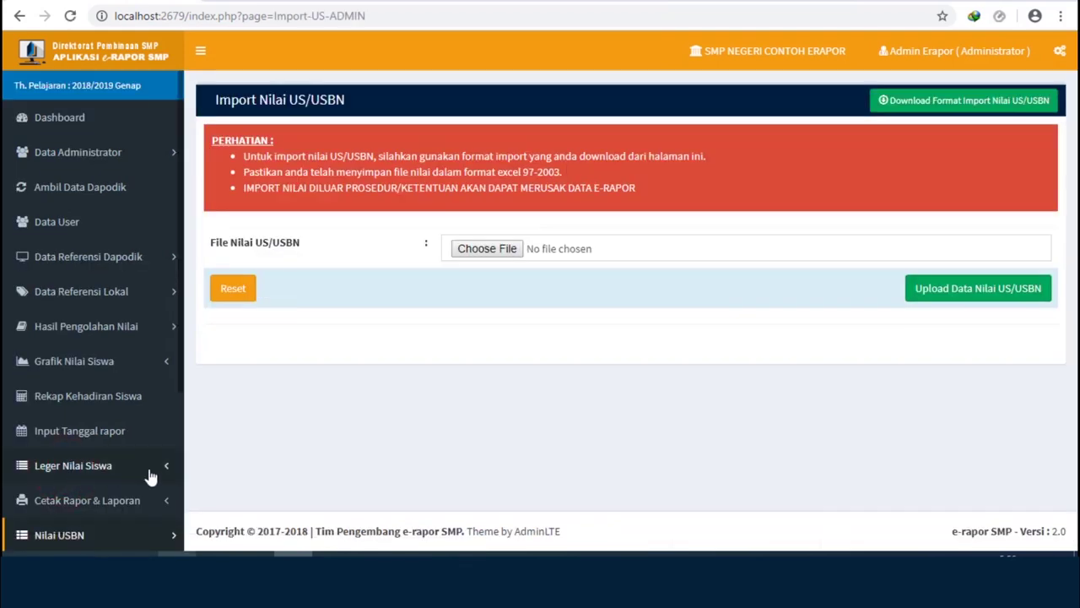
- Download the blank Matematika (Umum) USBN grade template and open it in Excel
{"action": "left_click", "coordinate": [935, 102]}
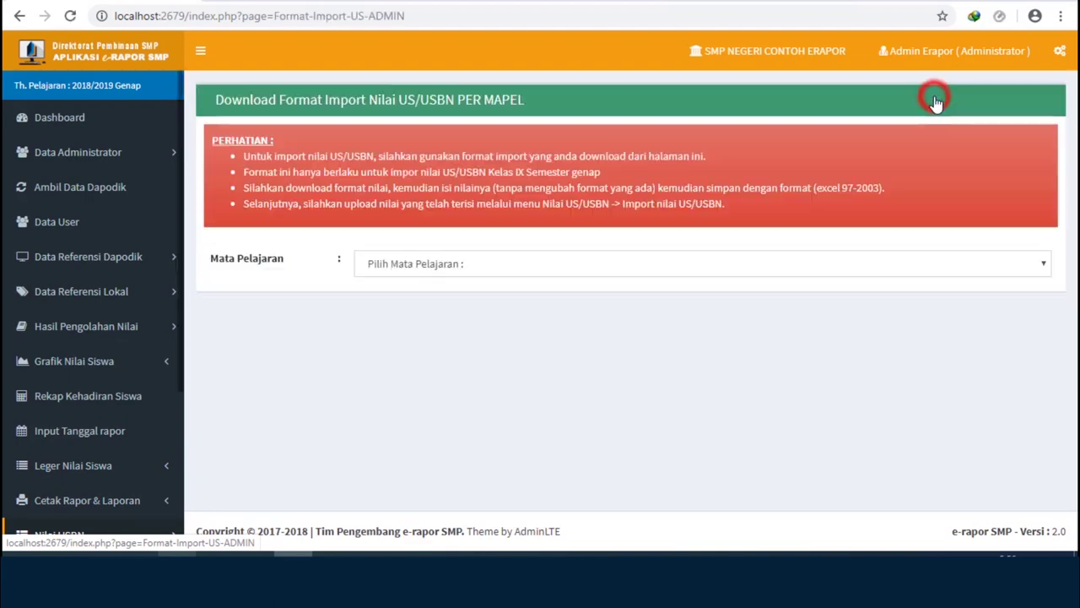
{"action": "left_click", "coordinate": [414, 265]}
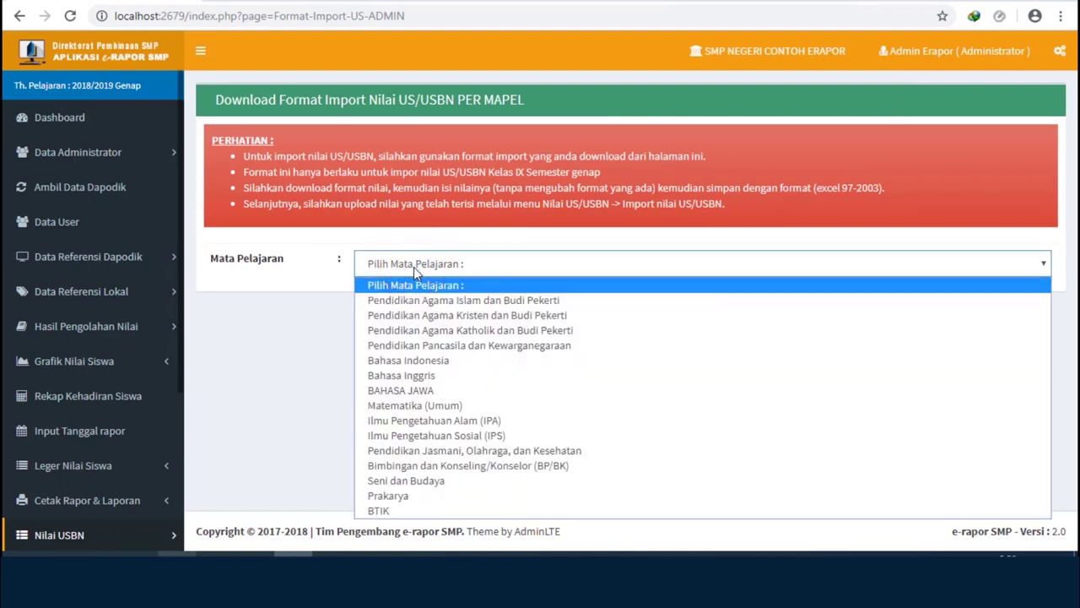
{"action": "left_click", "coordinate": [453, 406]}
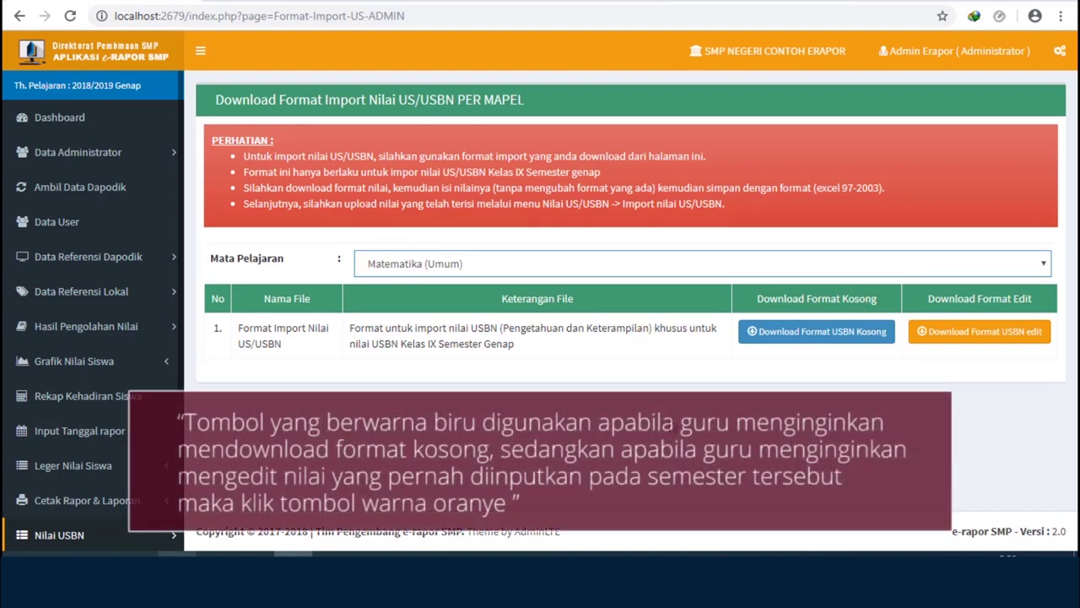
{"action": "left_click", "coordinate": [838, 339]}
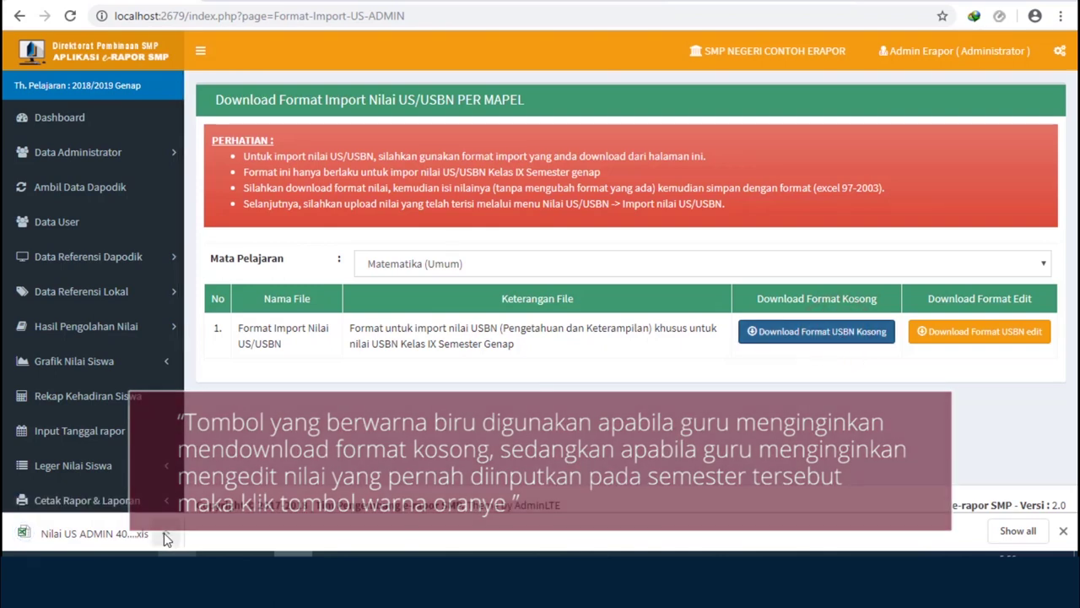
{"action": "left_click", "coordinate": [166, 535]}
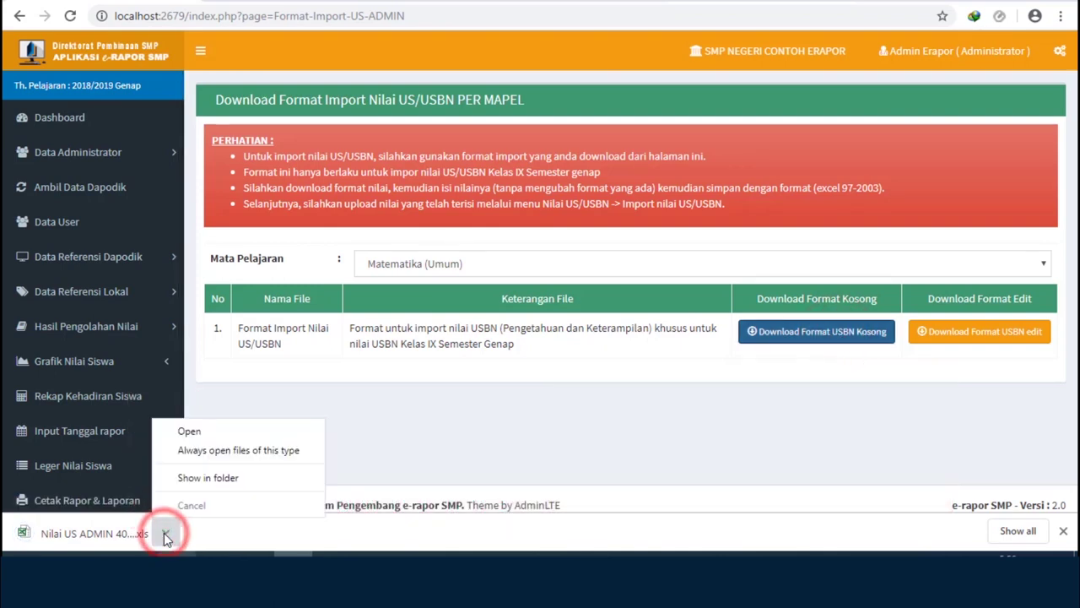
{"action": "left_click", "coordinate": [191, 431]}
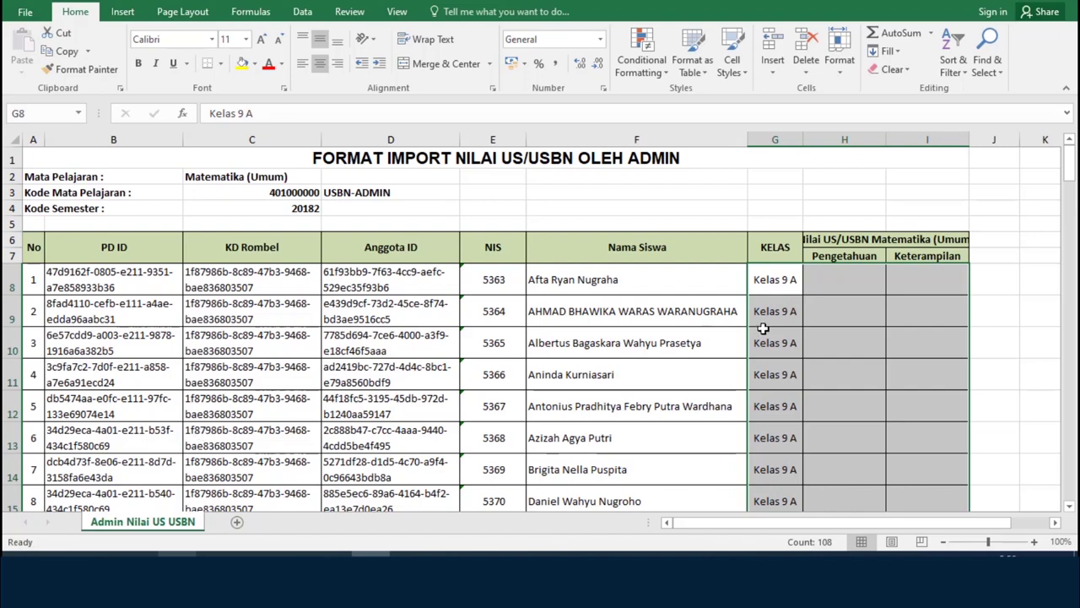
- Enter the last grades in cells I114, H115 and I115 (77, 75, 75), then return to the e-Rapor import page
{"action": "left_click", "coordinate": [845, 281]}
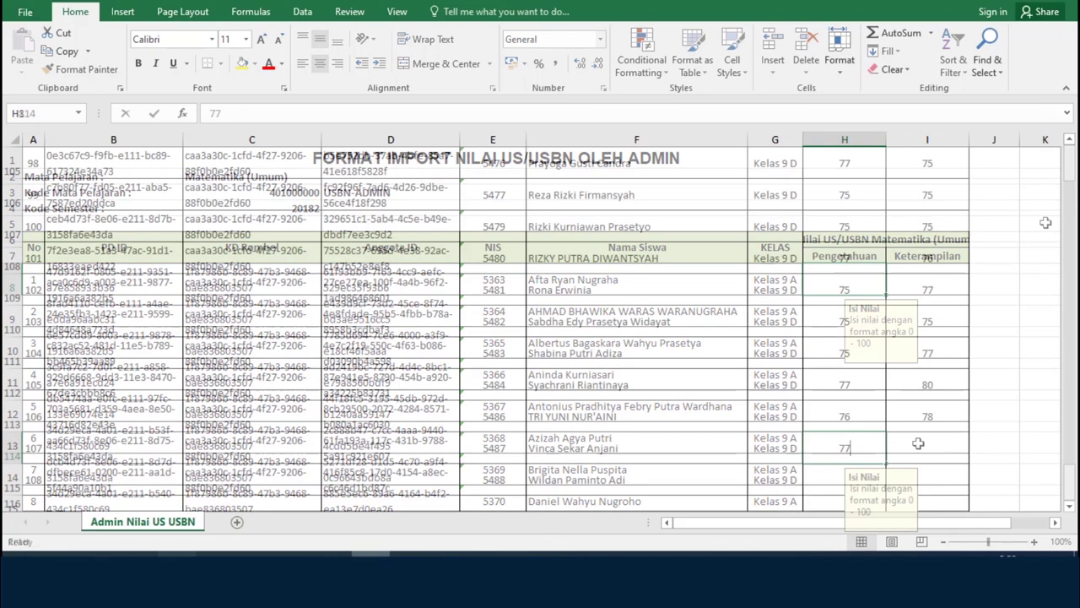
{"action": "left_click", "coordinate": [918, 443]}
{"action": "type", "text": "77"}
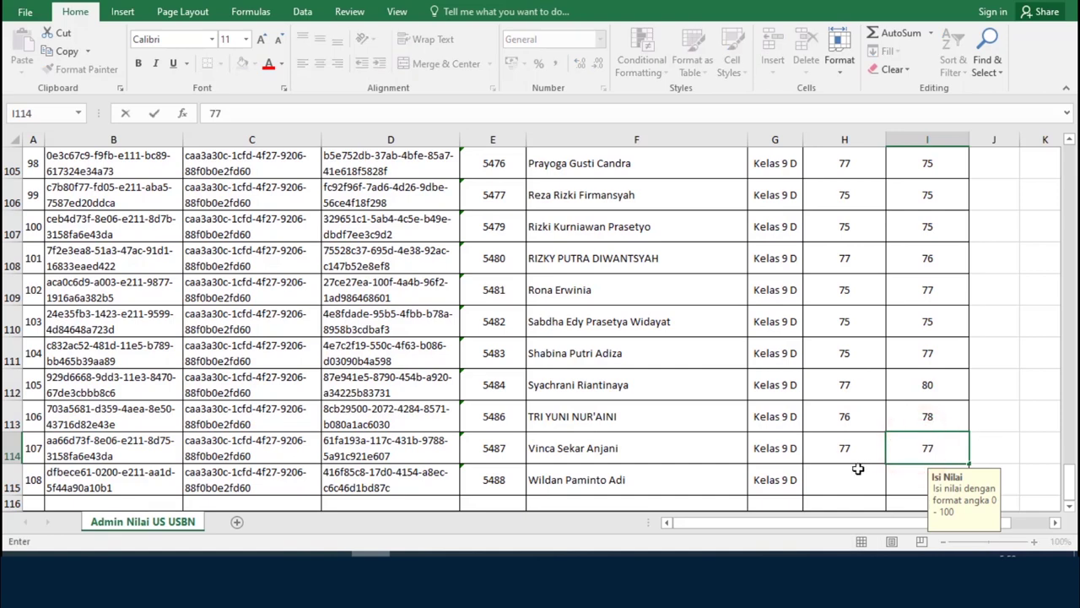
{"action": "left_click", "coordinate": [857, 468]}
{"action": "type", "text": "75"}
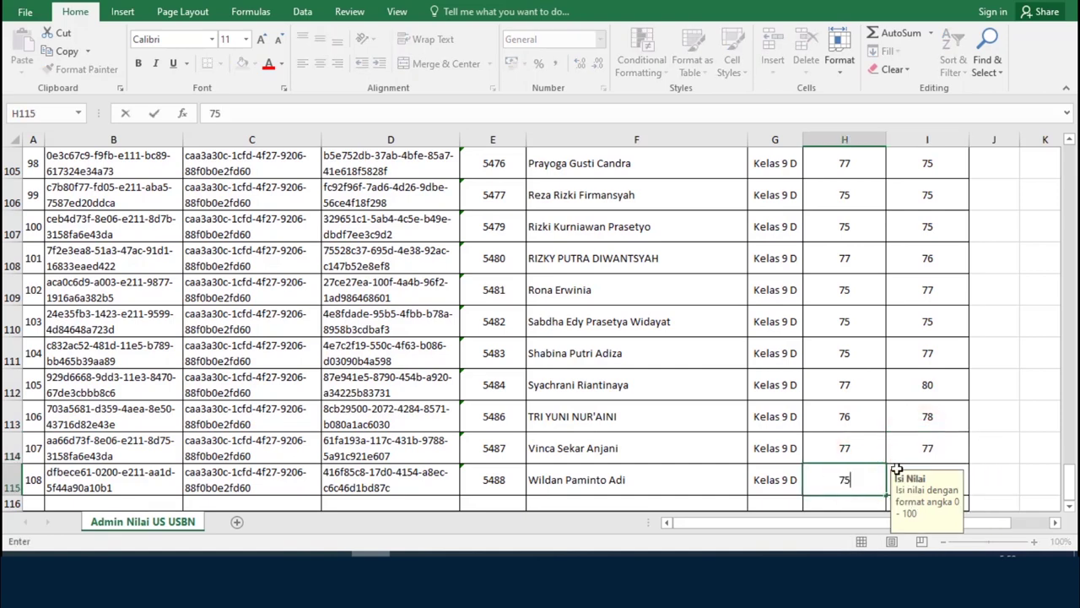
{"action": "left_click", "coordinate": [957, 468]}
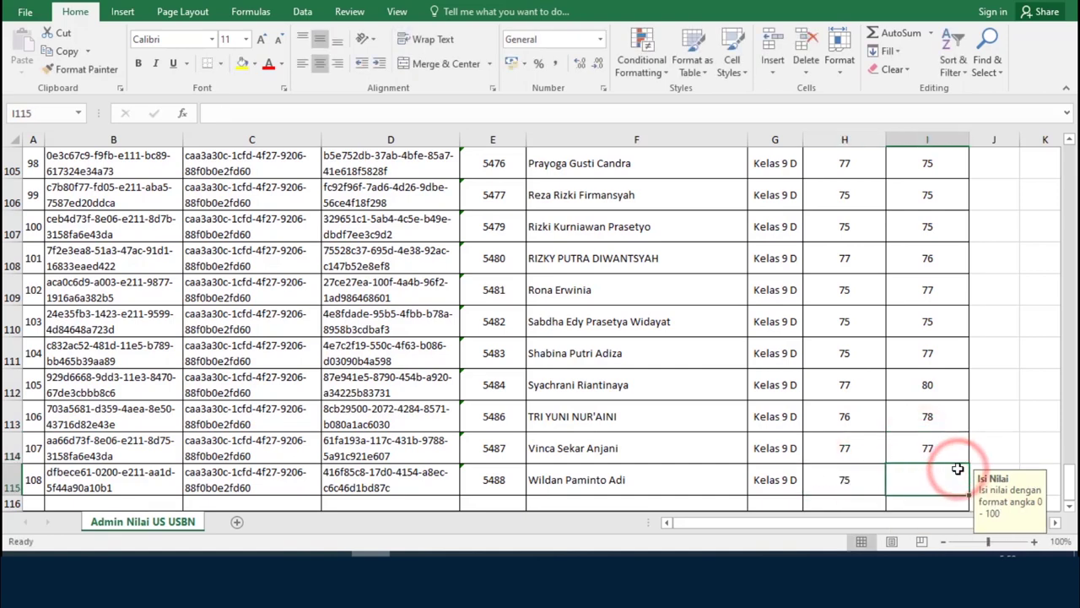
{"action": "type", "text": "75"}
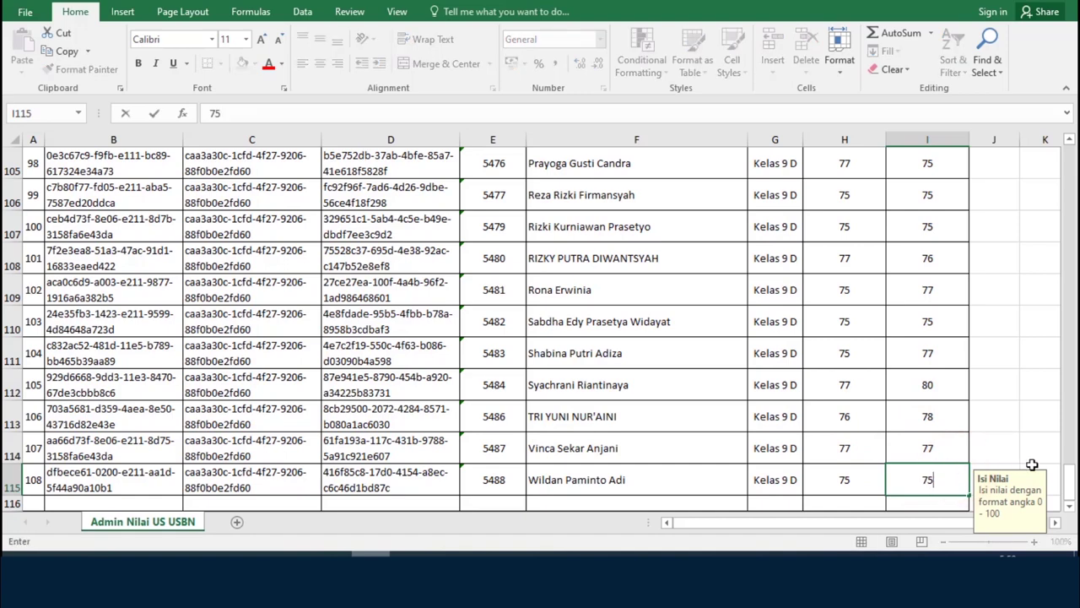
{"action": "left_click", "coordinate": [909, 455]}
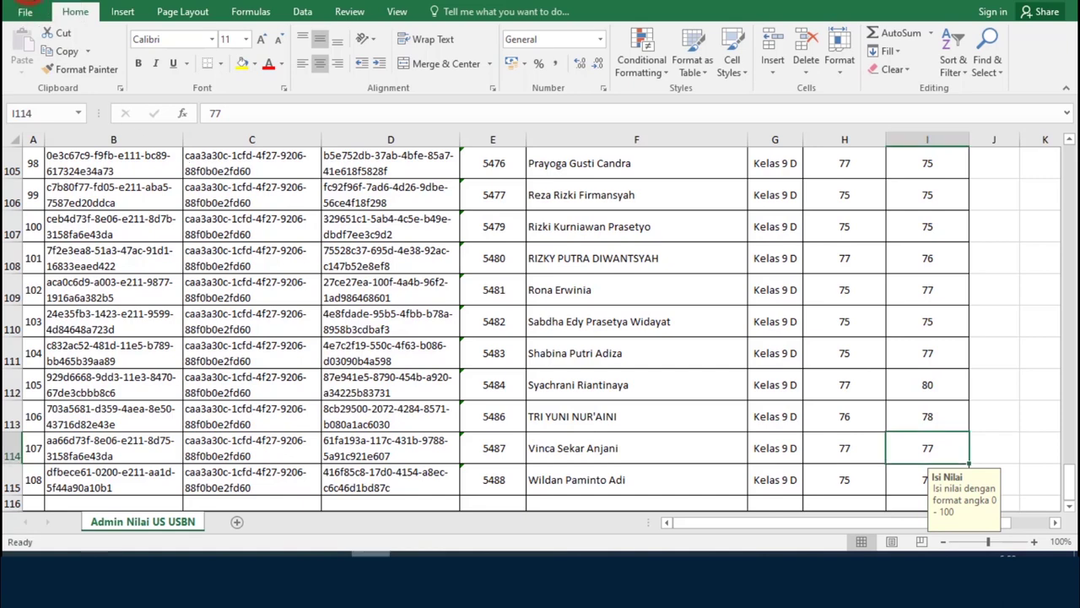
{"action": "key", "text": "alt+Tab"}
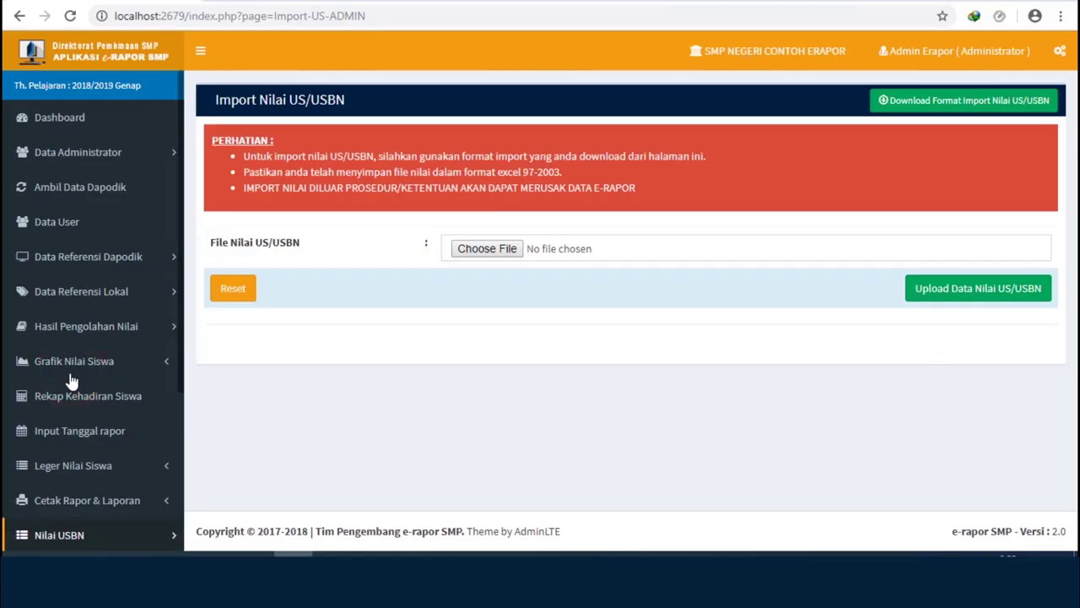
- Upload Nilai US ADMIN 401000000.xls from Downloads and confirm the 108-records-updated result
{"action": "left_click", "coordinate": [475, 253]}
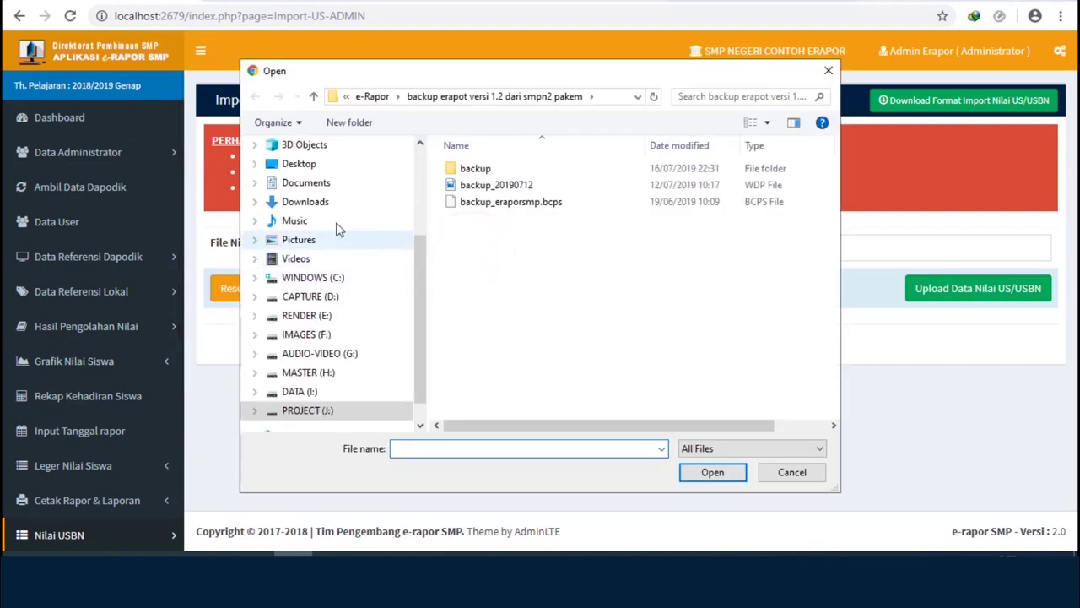
{"action": "left_click", "coordinate": [319, 206]}
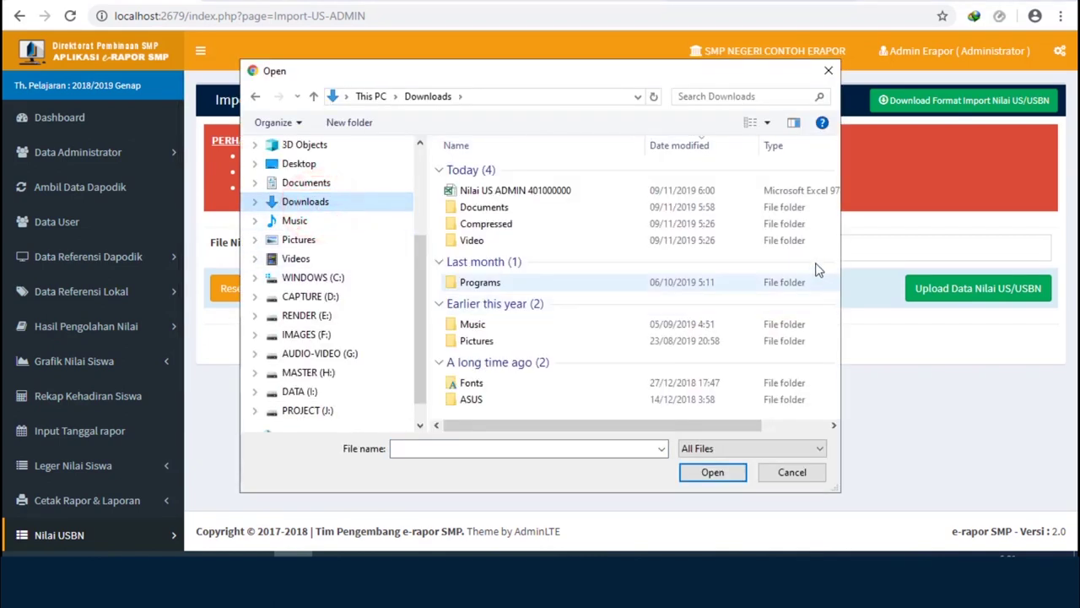
{"action": "left_click", "coordinate": [518, 193]}
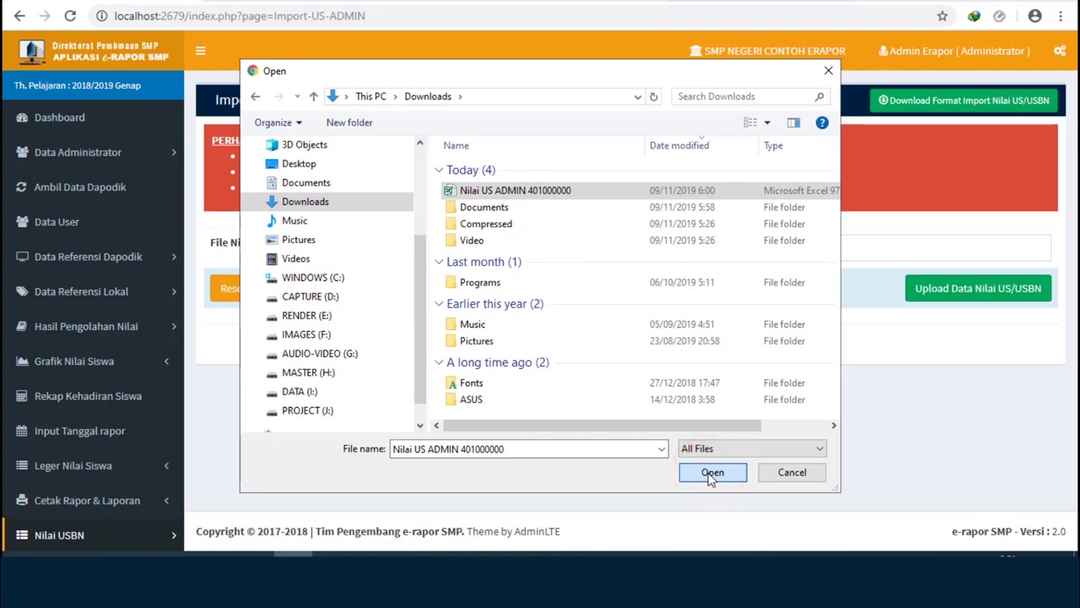
{"action": "left_click", "coordinate": [933, 292]}
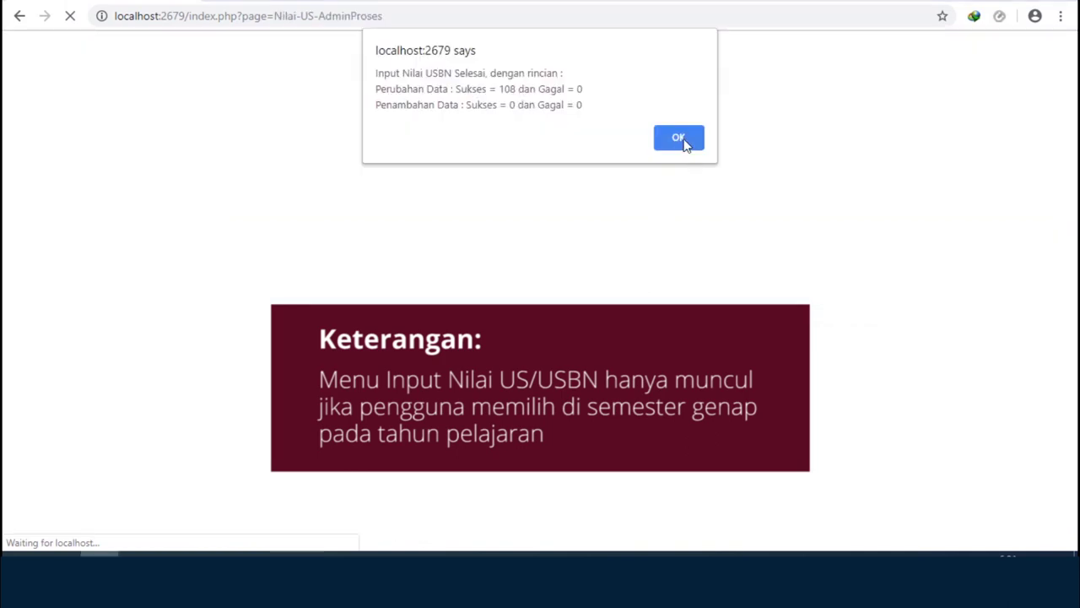
{"action": "left_click", "coordinate": [680, 139]}
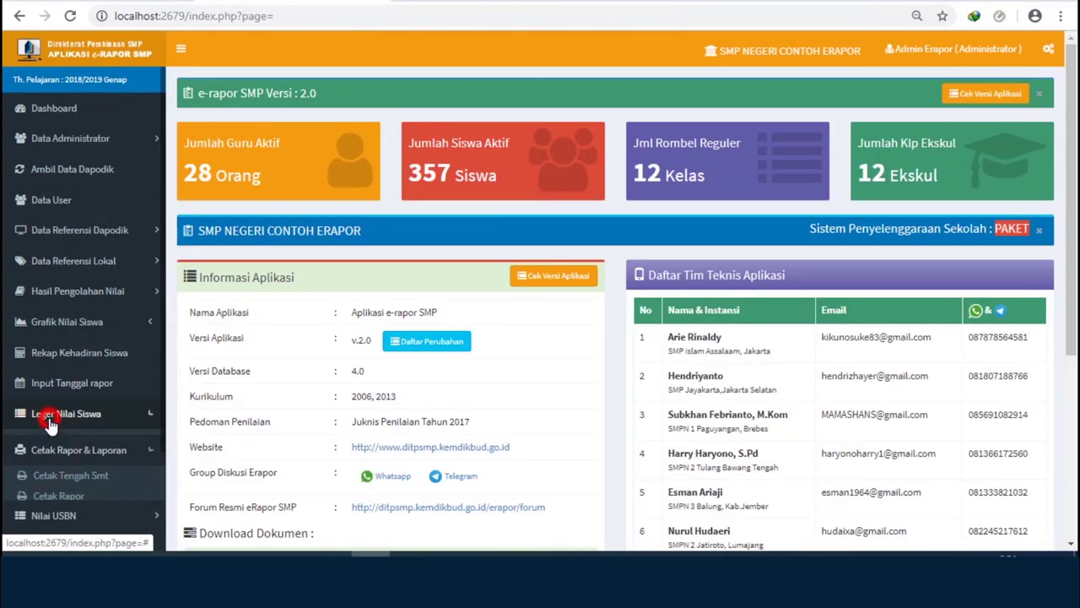
- Expand the sidebar menu groups, then log the Administrator out with KELUAR / LOG OUT
{"action": "left_click", "coordinate": [53, 414]}
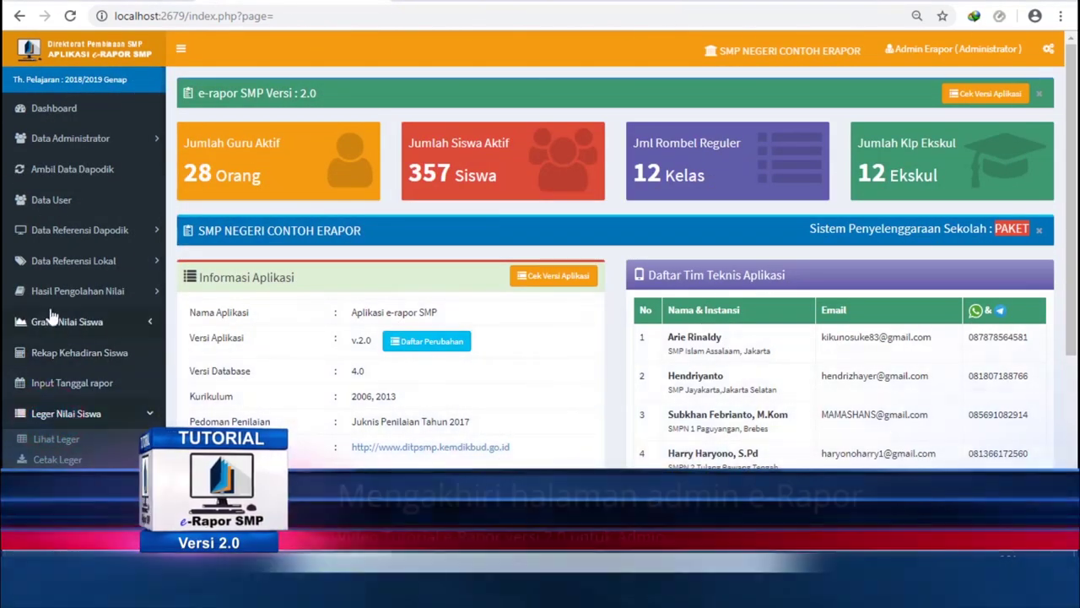
{"action": "left_click", "coordinate": [49, 291]}
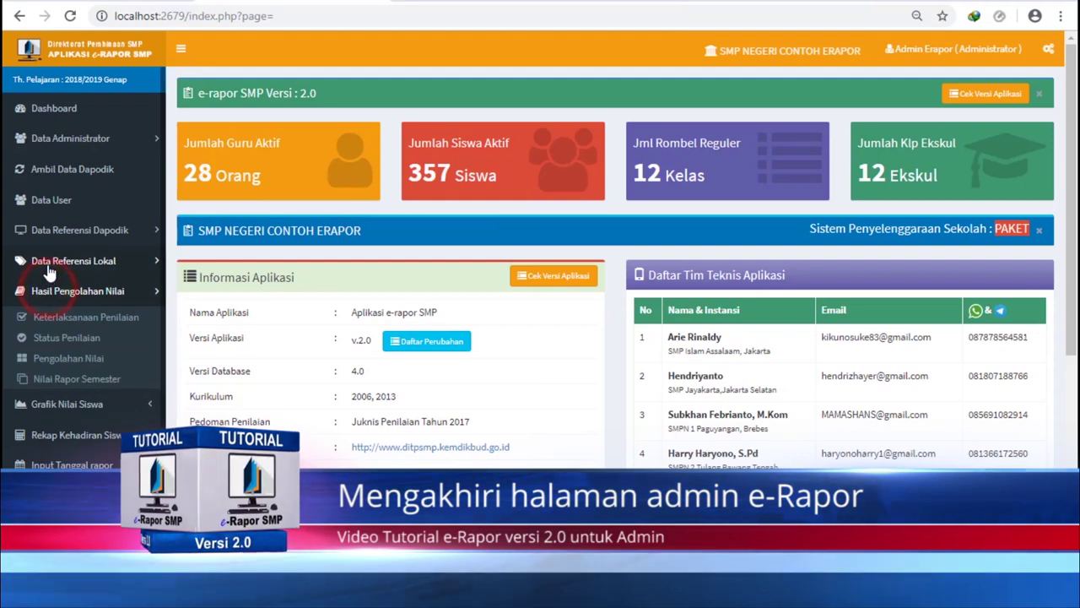
{"action": "left_click", "coordinate": [48, 263]}
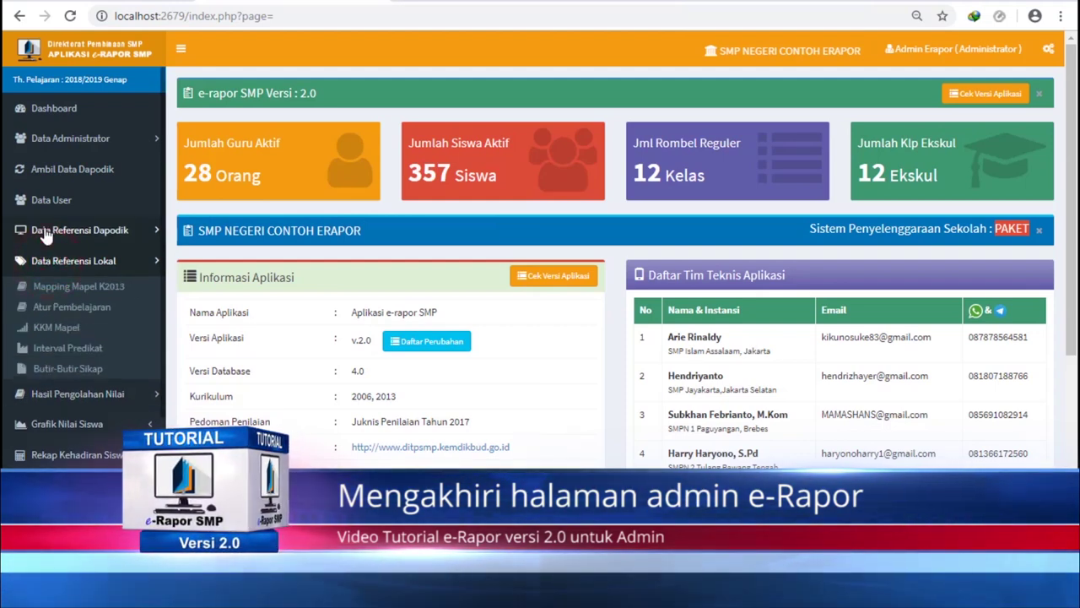
{"action": "left_click", "coordinate": [45, 232]}
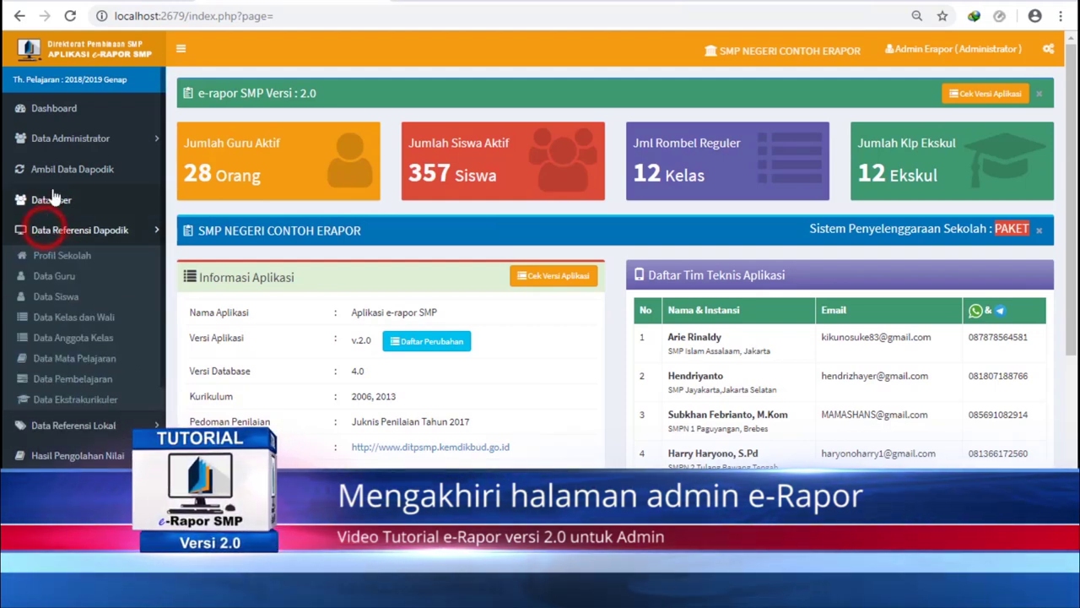
{"action": "left_click", "coordinate": [44, 143]}
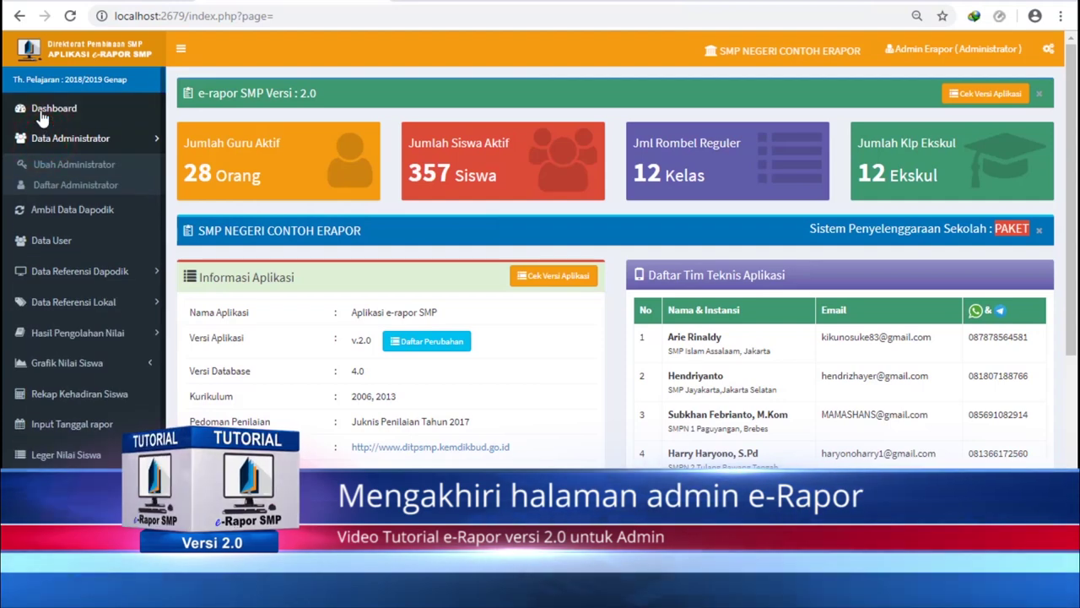
{"action": "left_click", "coordinate": [934, 51]}
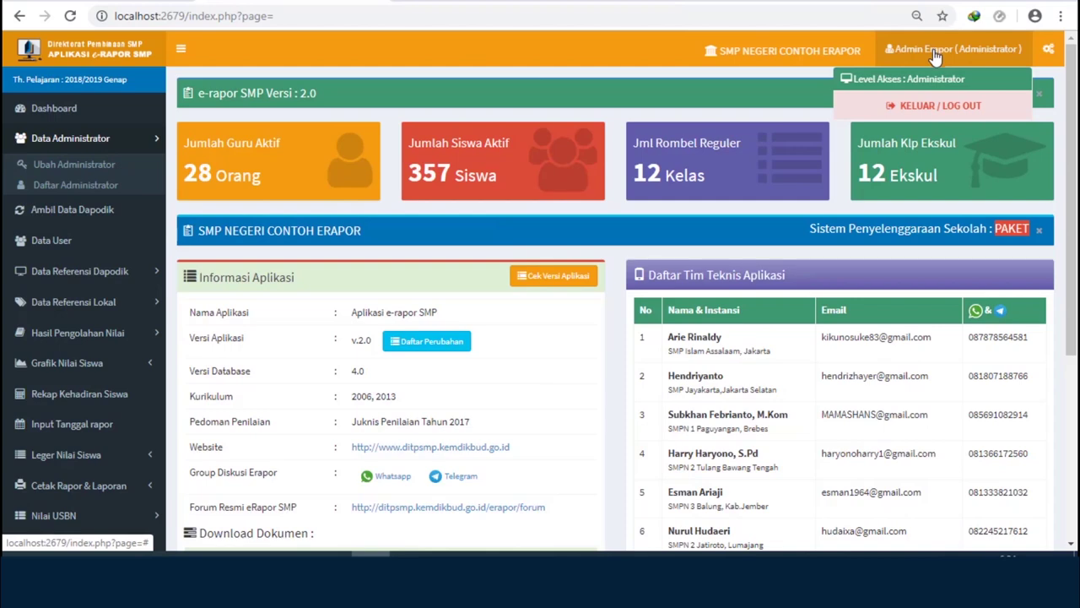
{"action": "left_click", "coordinate": [956, 109]}
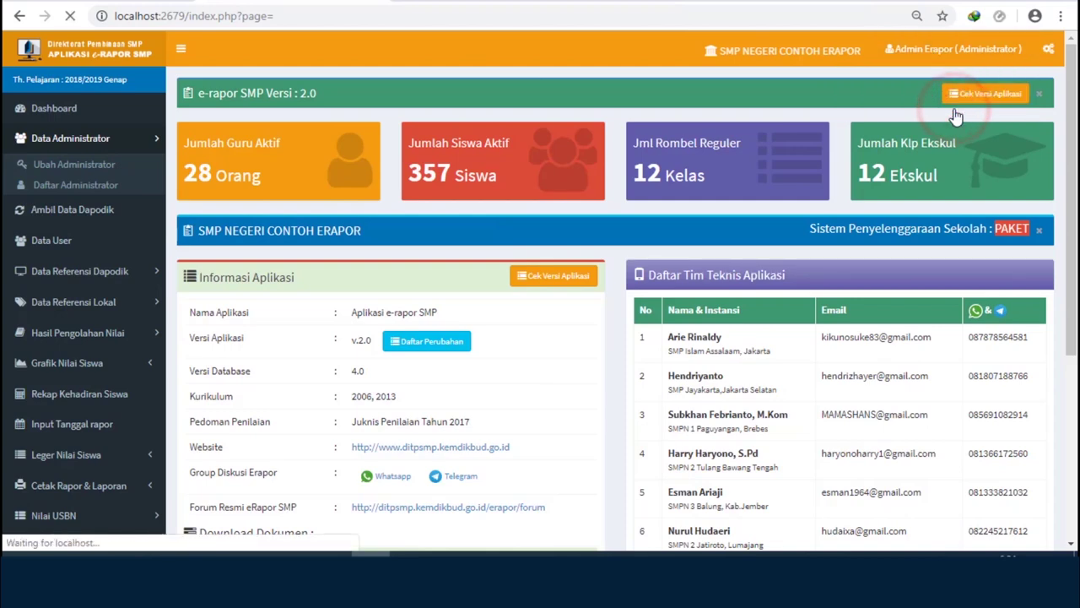